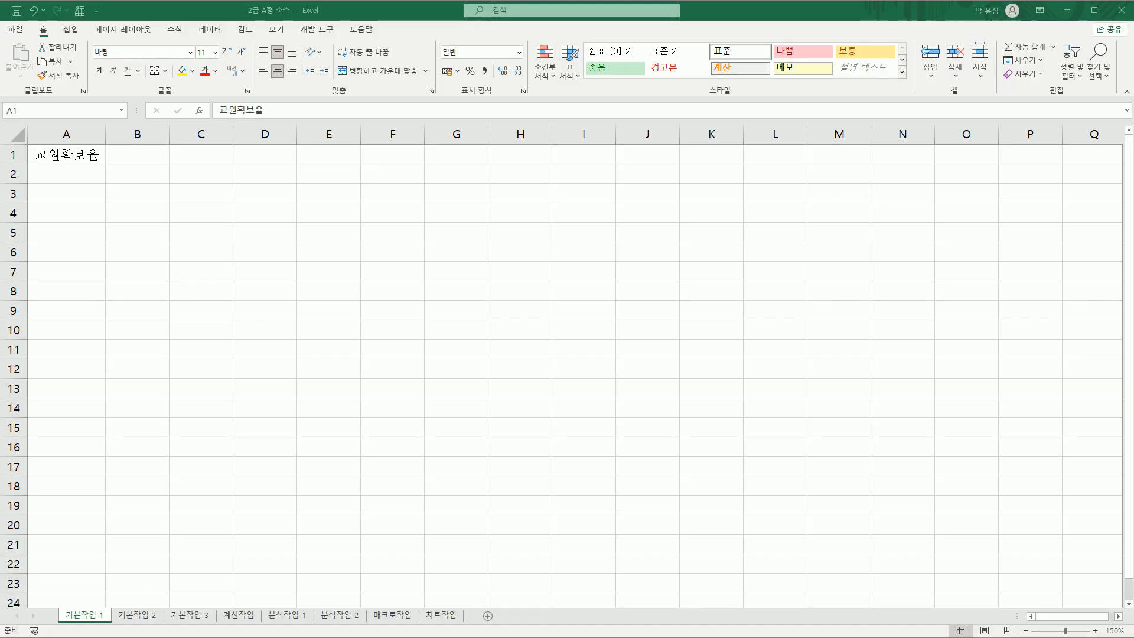
pyautogui.click(143, 214)
pyautogui.press('Down')
pyautogui.press('Down')
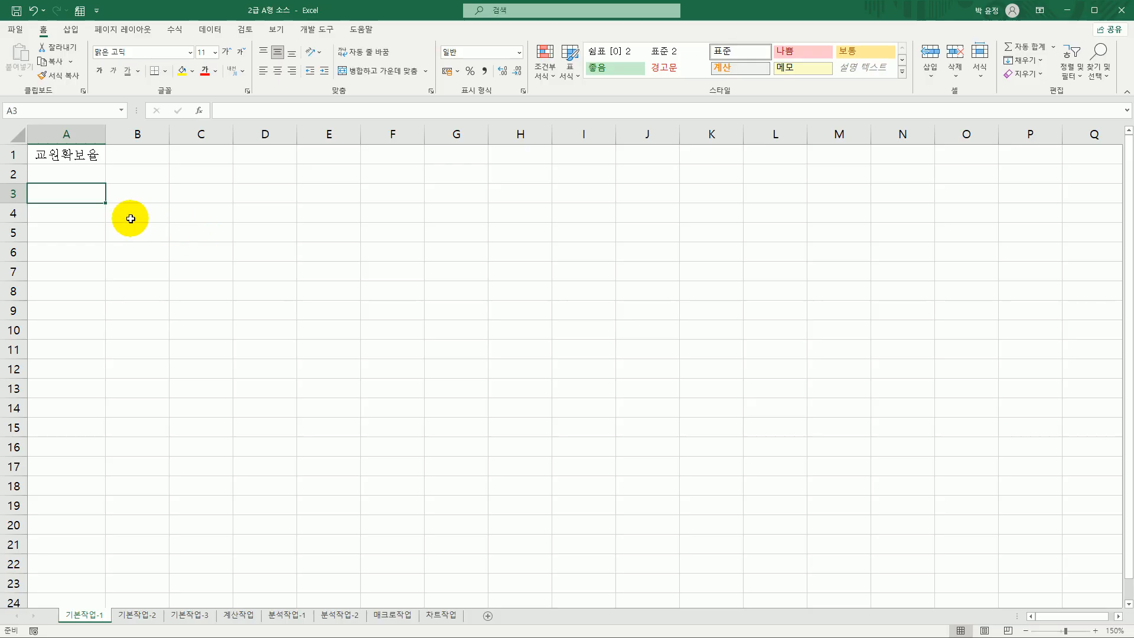
pyautogui.moveTo(81, 192); pyautogui.dragTo(393, 302)
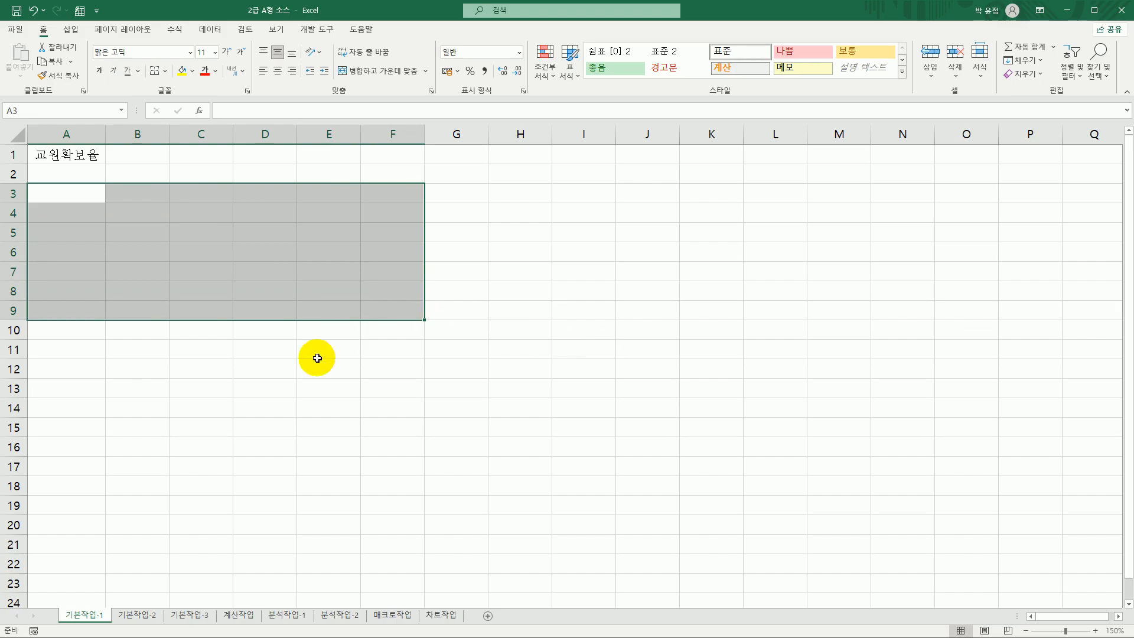
# On the 기본작업-2 sheet, merge and center the title across A1:F1.
pyautogui.click(154, 614)
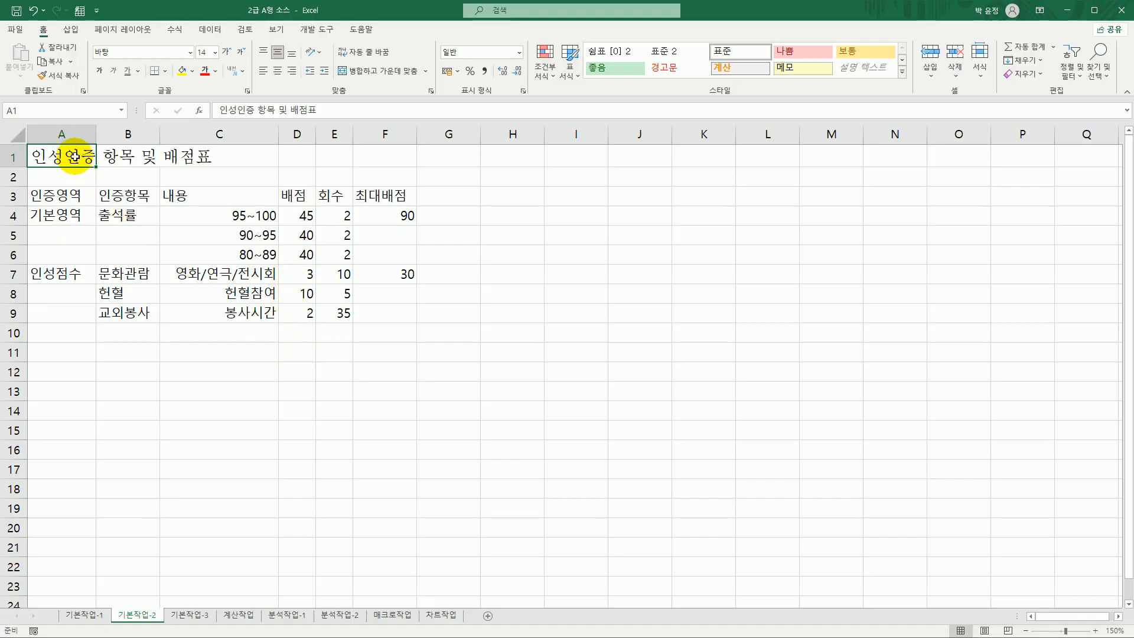
pyautogui.moveTo(73, 156); pyautogui.dragTo(378, 161)
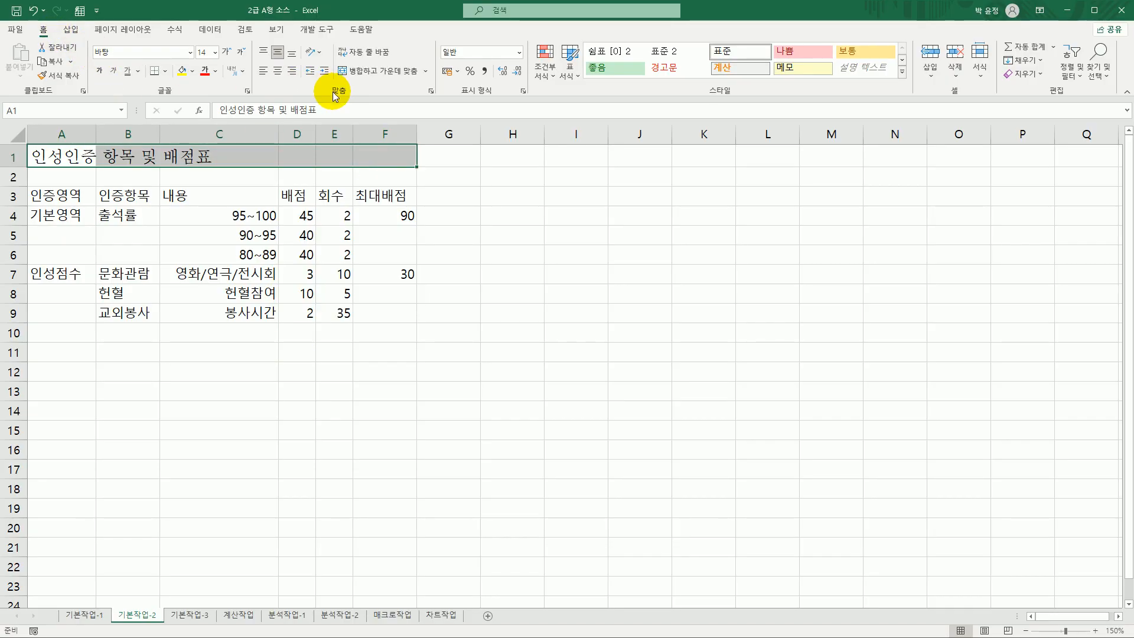
pyautogui.click(366, 73)
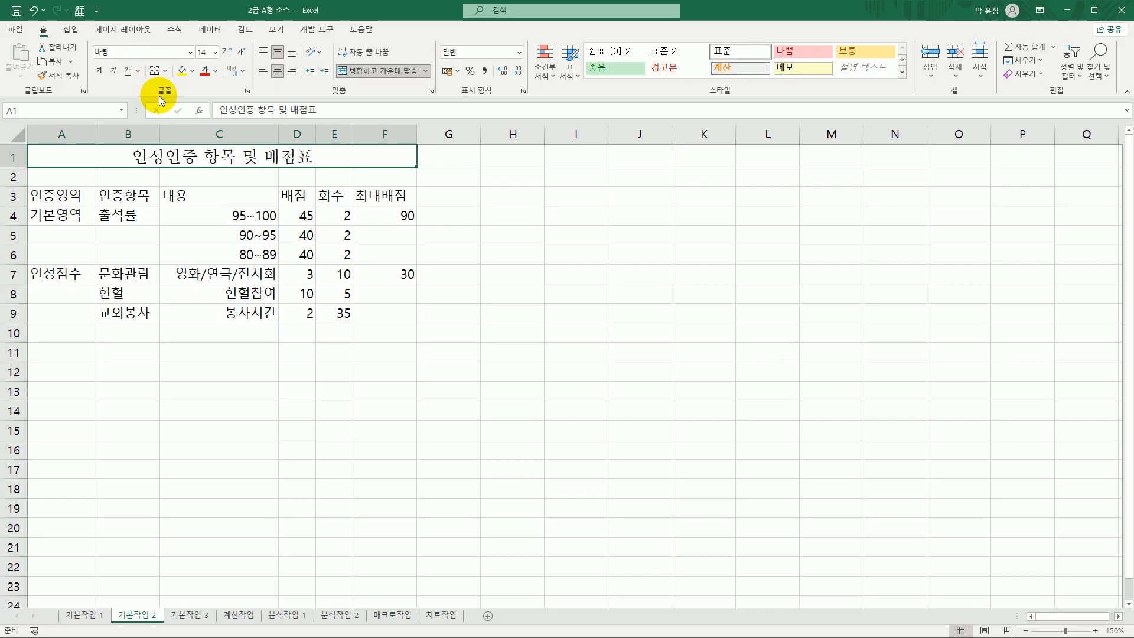
# Set the merged title's font to the 맑은 고딕 heading font at size 16.
pyautogui.click(189, 52)
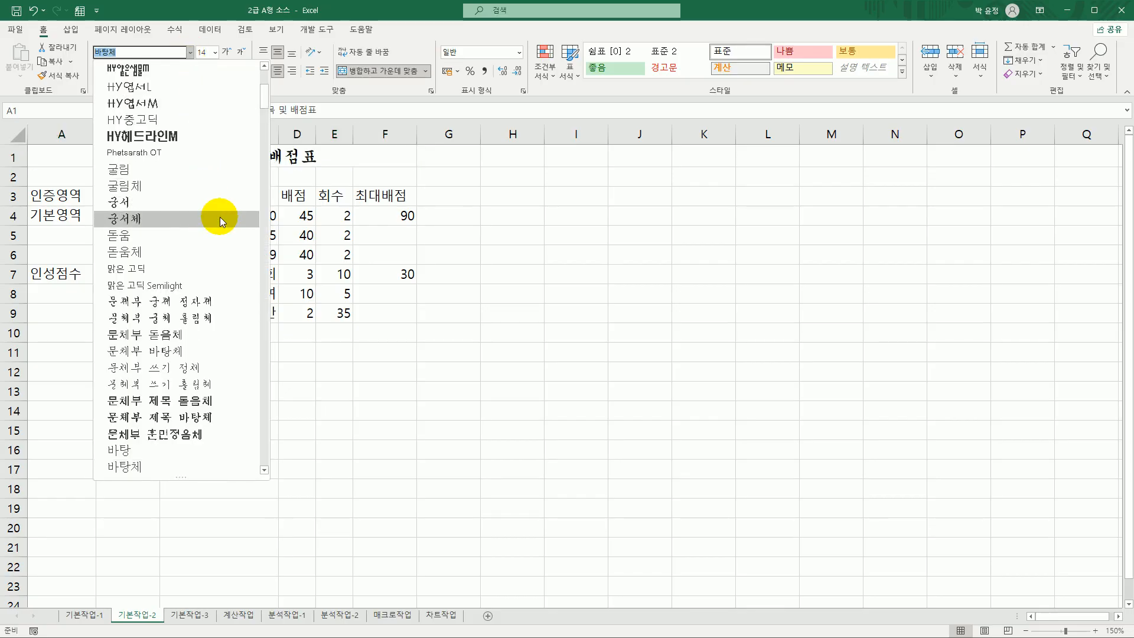
pyautogui.moveTo(264, 99); pyautogui.dragTo(266, 87)
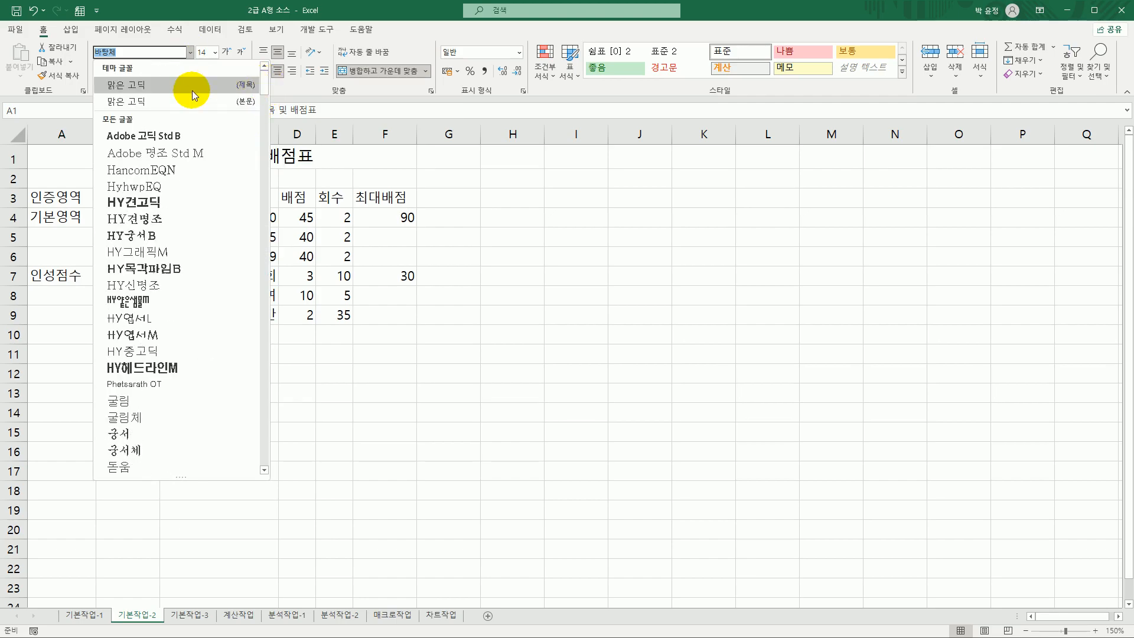
pyautogui.click(187, 91)
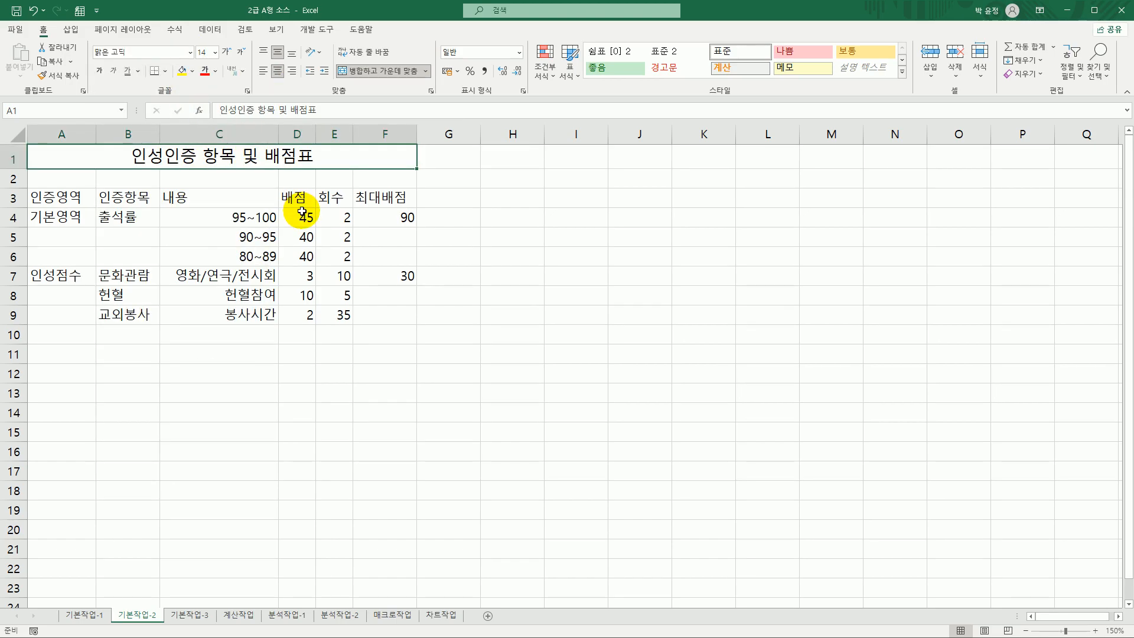
pyautogui.click(226, 52)
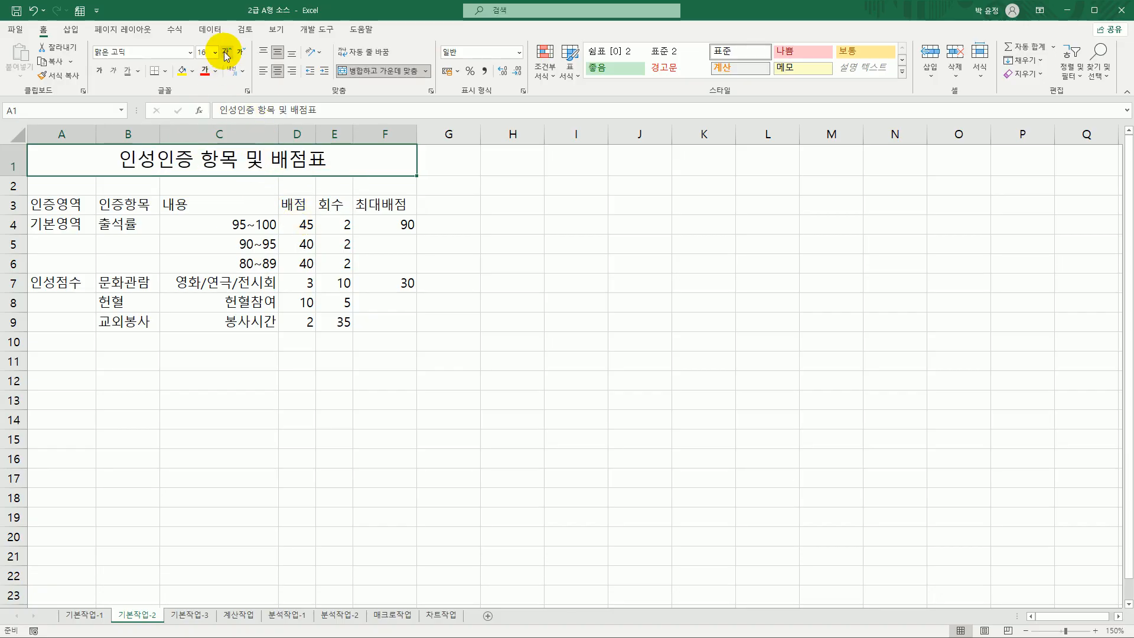
pyautogui.click(216, 53)
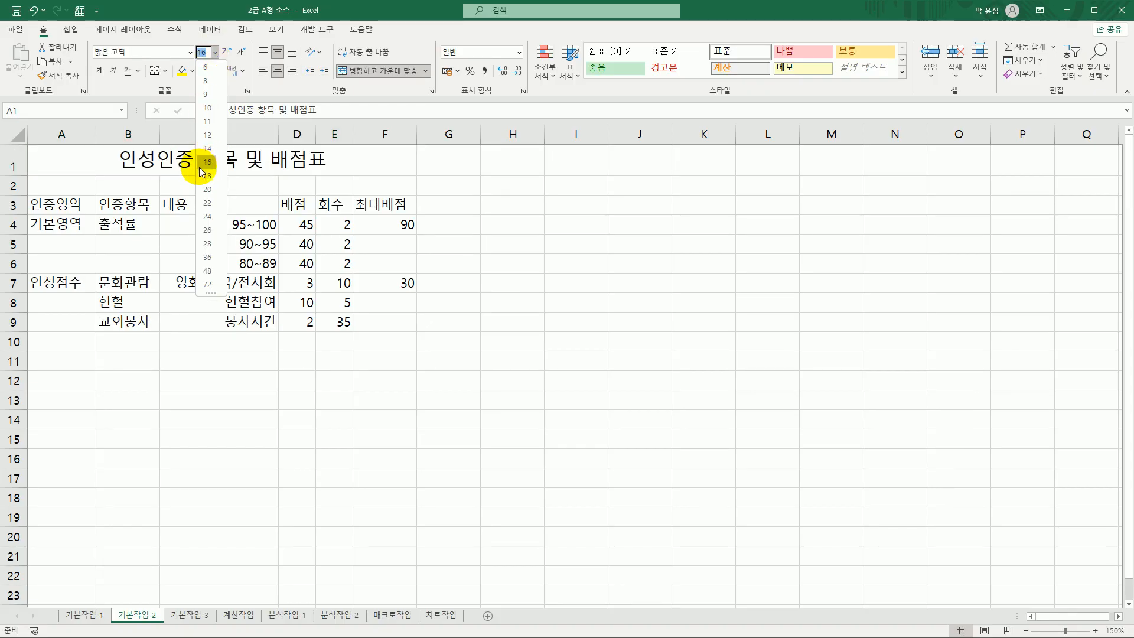
pyautogui.click(210, 163)
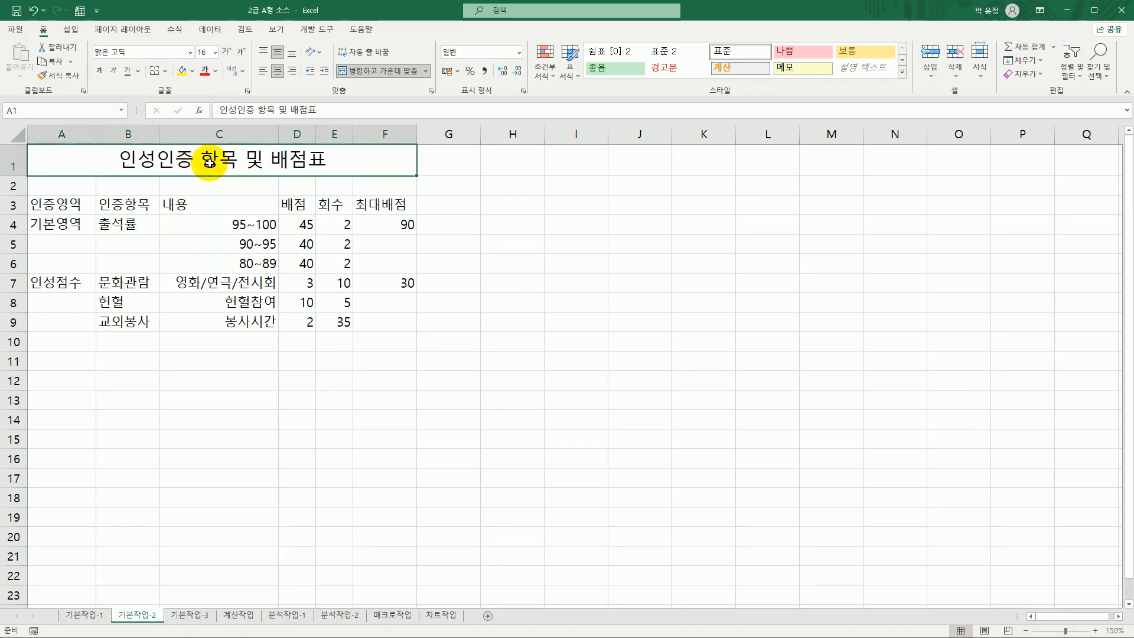
# Make the title in A1 bold and give it a double underline.
pyautogui.click(99, 72)
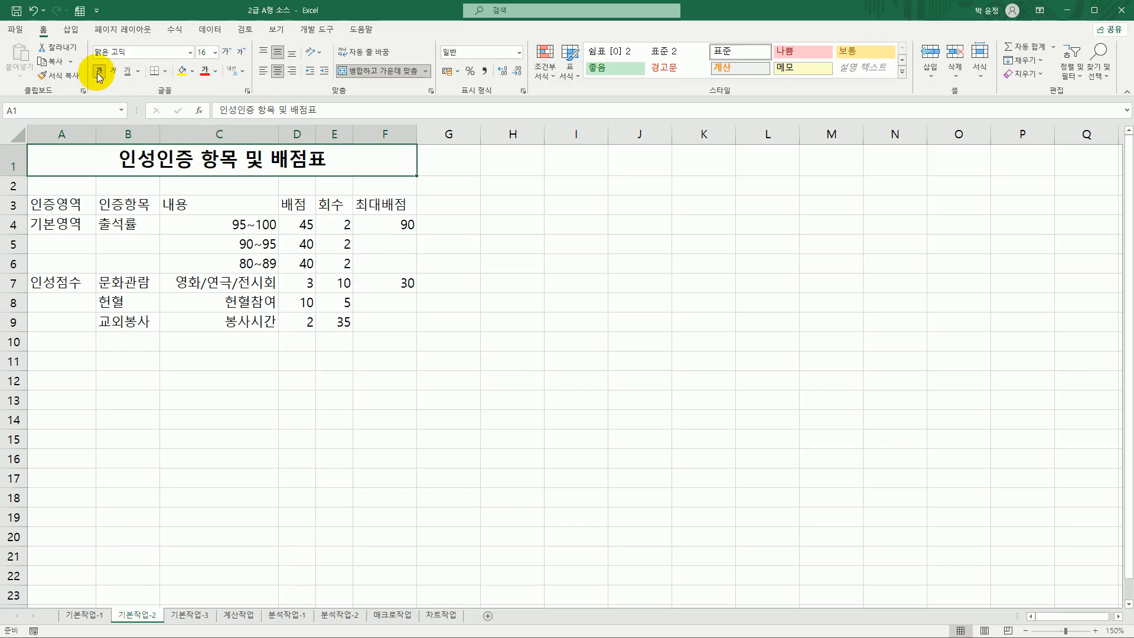
pyautogui.click(137, 72)
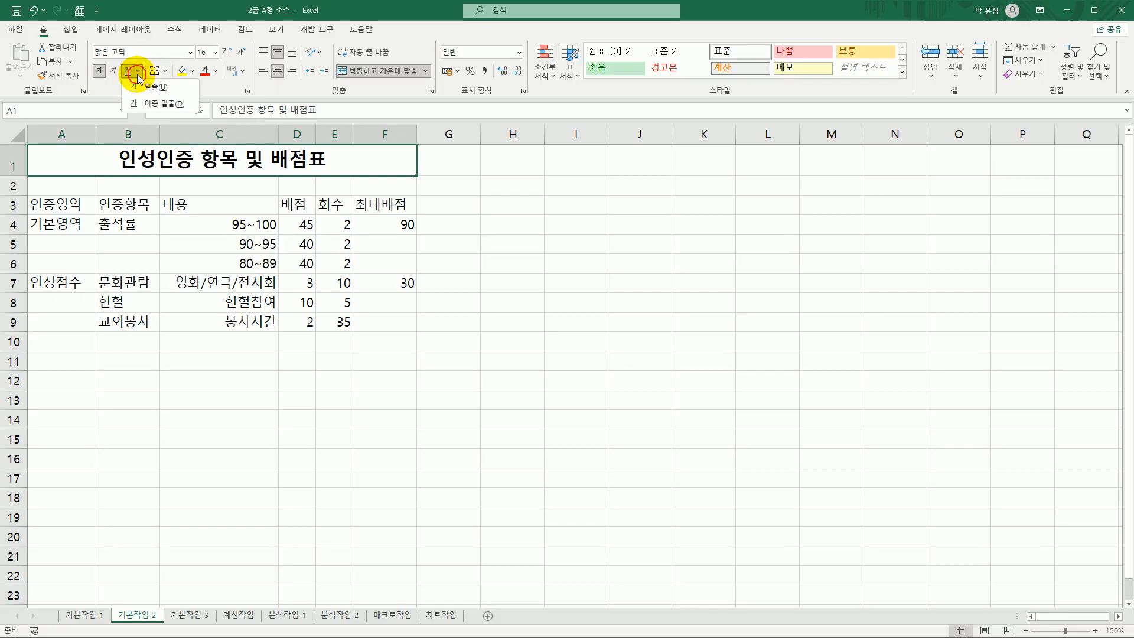
pyautogui.click(146, 104)
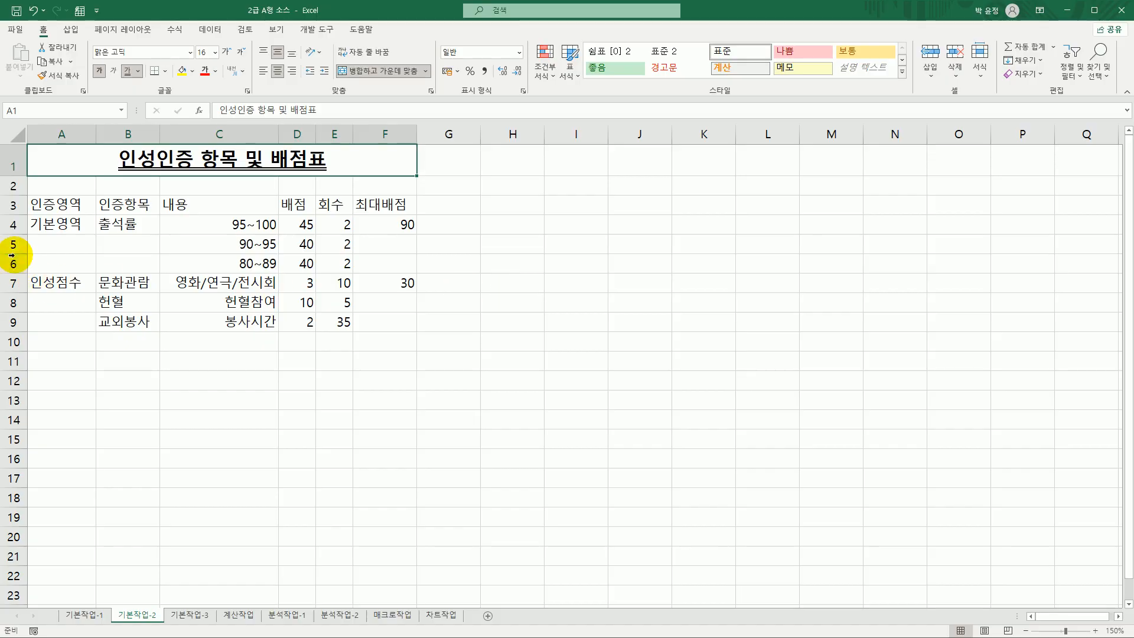
# Merge and center each of the ranges A4:A6, A7:A9, B4:B6, F4:F6 and F7:F9.
pyautogui.moveTo(35, 223); pyautogui.dragTo(50, 262)
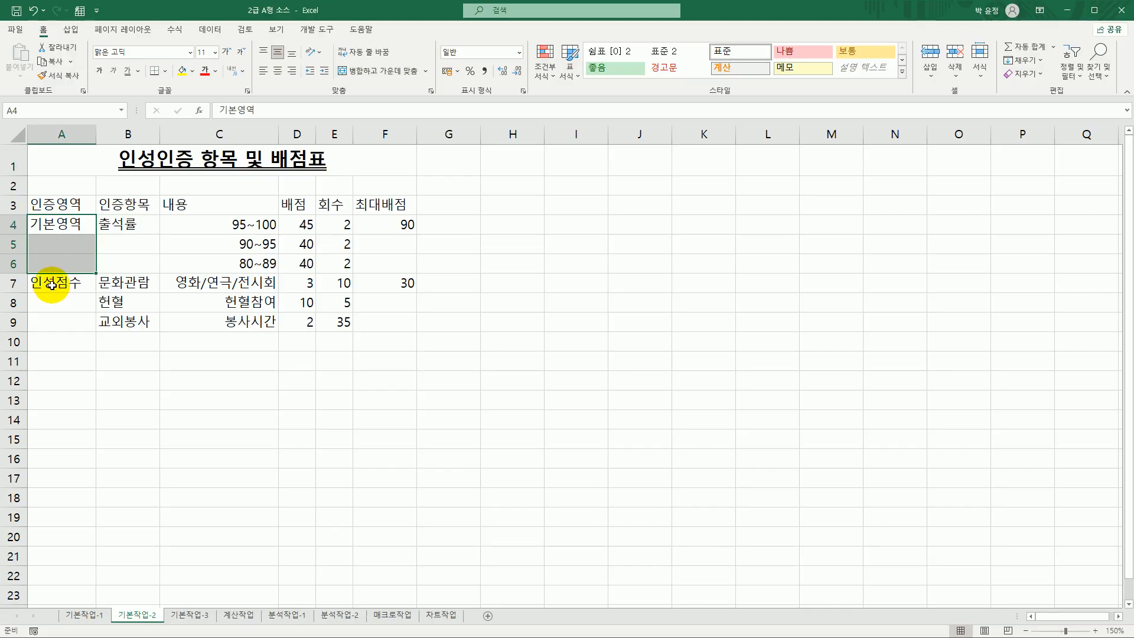
pyautogui.moveTo(52, 287); pyautogui.dragTo(48, 324)
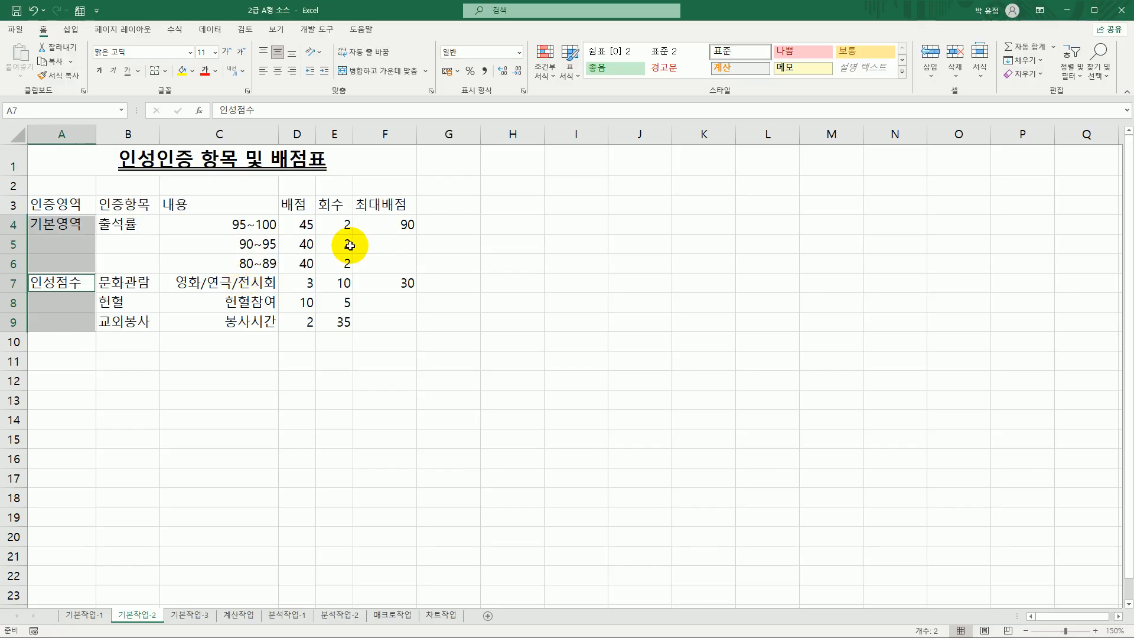
pyautogui.moveTo(144, 223); pyautogui.dragTo(138, 261)
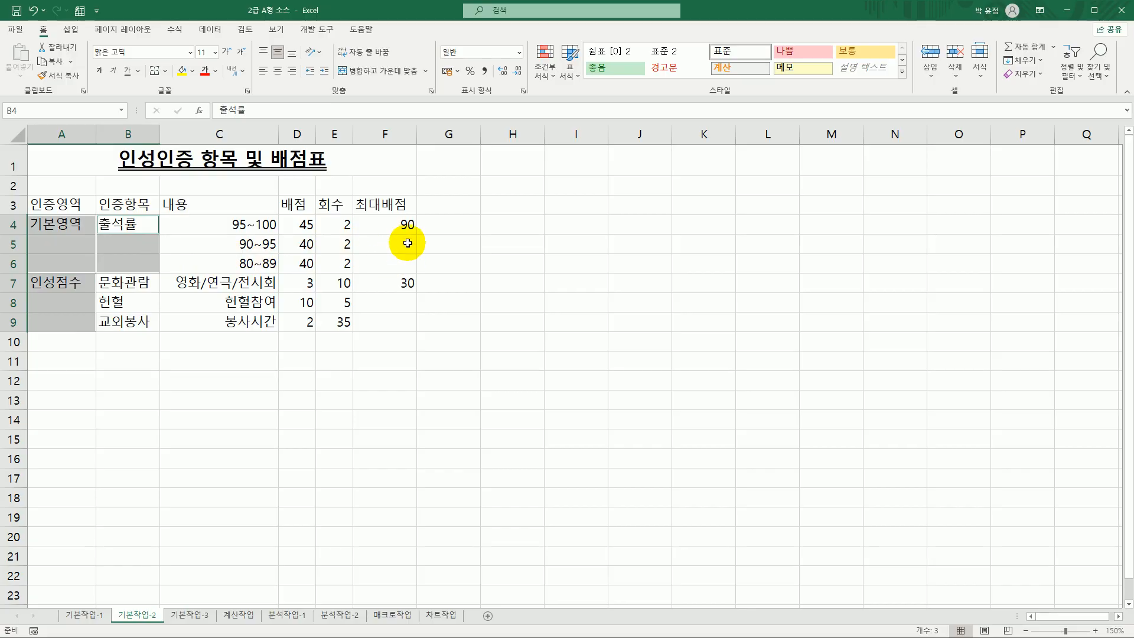
pyautogui.moveTo(405, 223); pyautogui.dragTo(392, 314)
pyautogui.keyDown('ctrl'); pyautogui.click(399, 284); pyautogui.keyUp('ctrl')
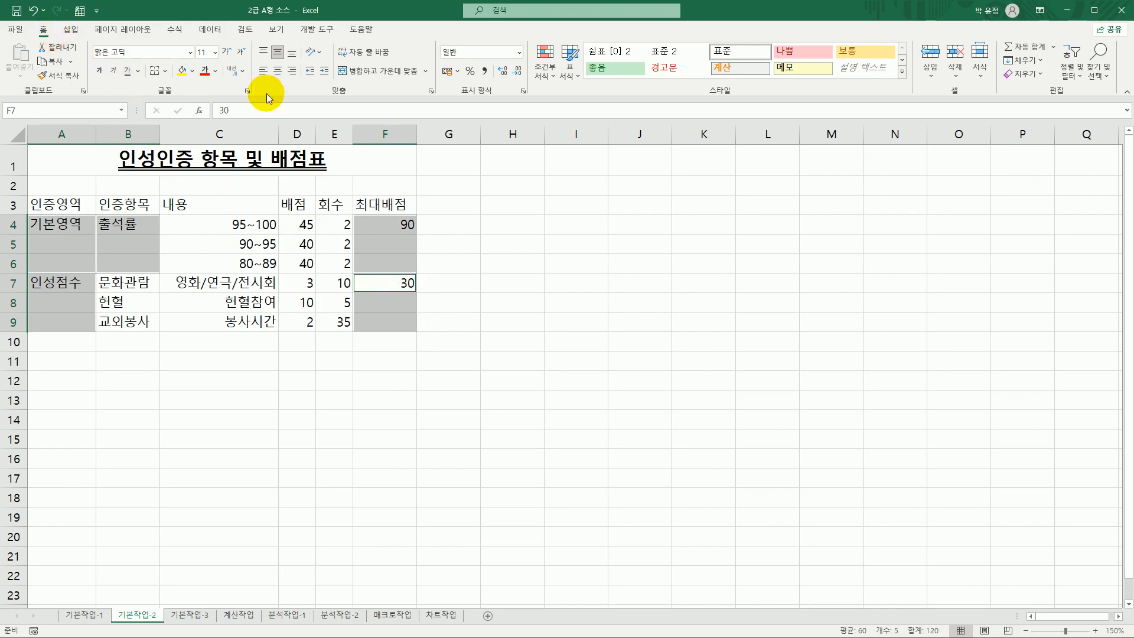
pyautogui.click(363, 75)
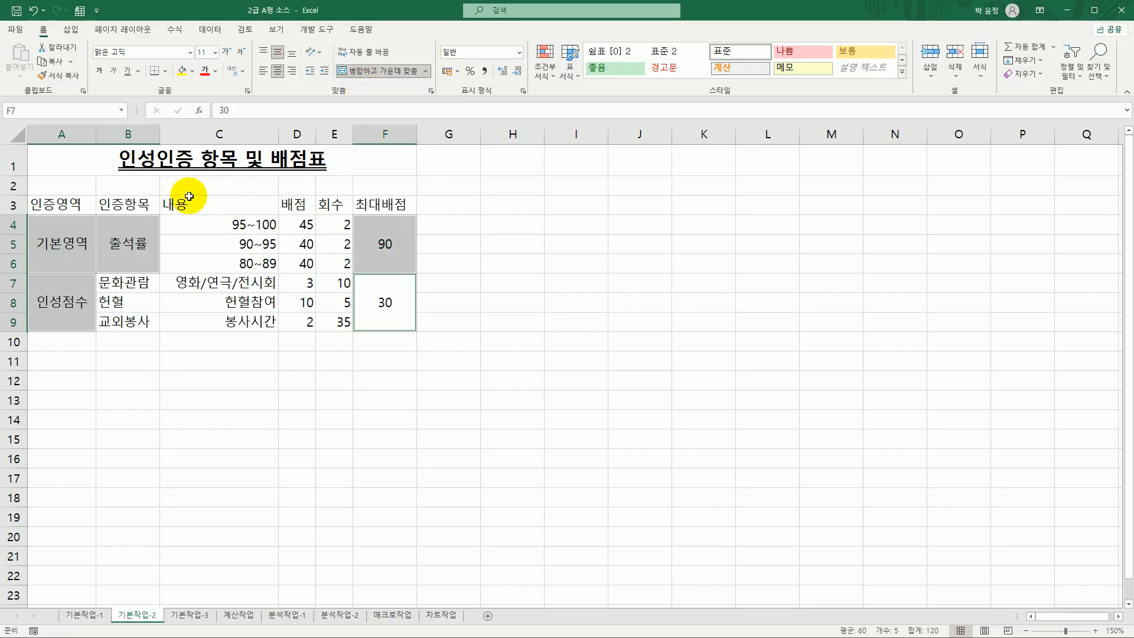
# Apply the 강조색5 cell style to the header row A3:F3.
pyautogui.moveTo(70, 204); pyautogui.dragTo(363, 205)
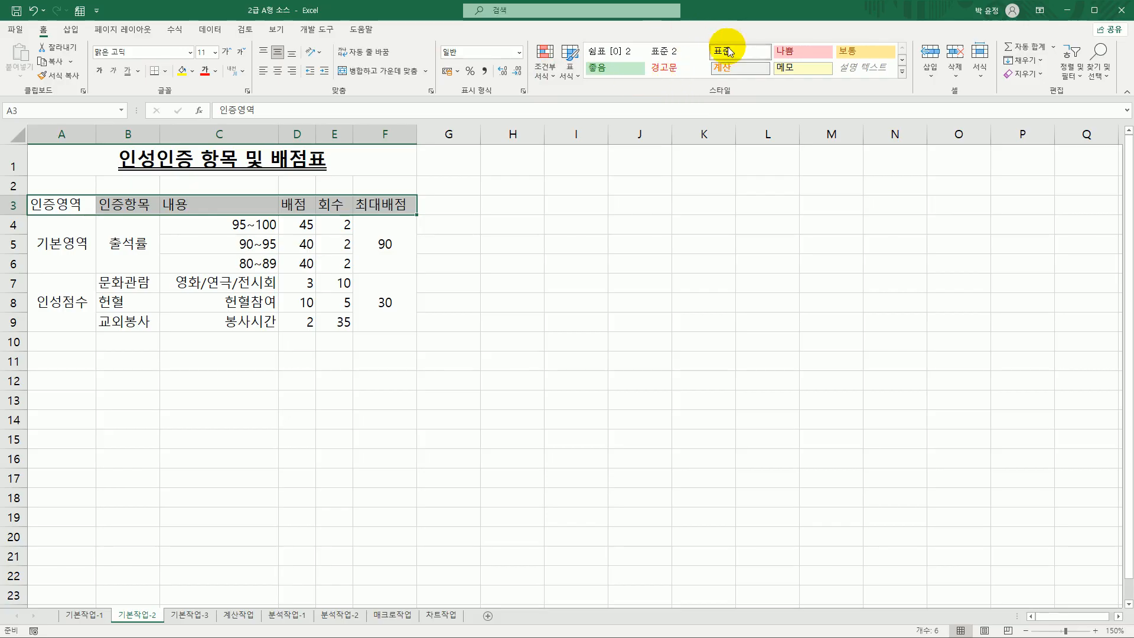
pyautogui.click(902, 75)
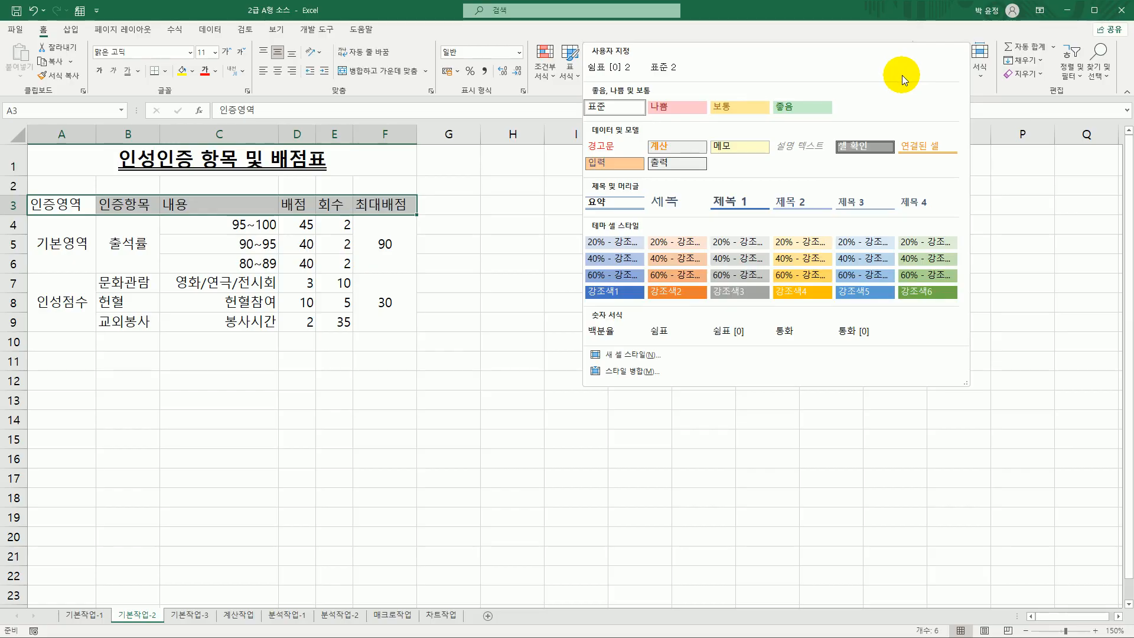
pyautogui.click(849, 295)
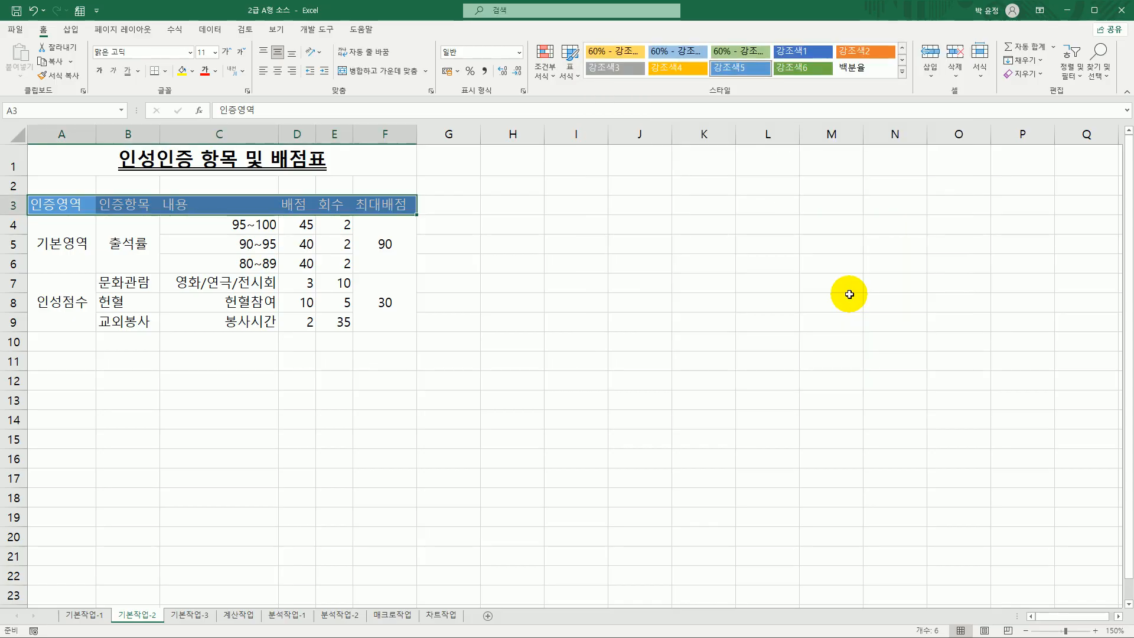
pyautogui.click(395, 207)
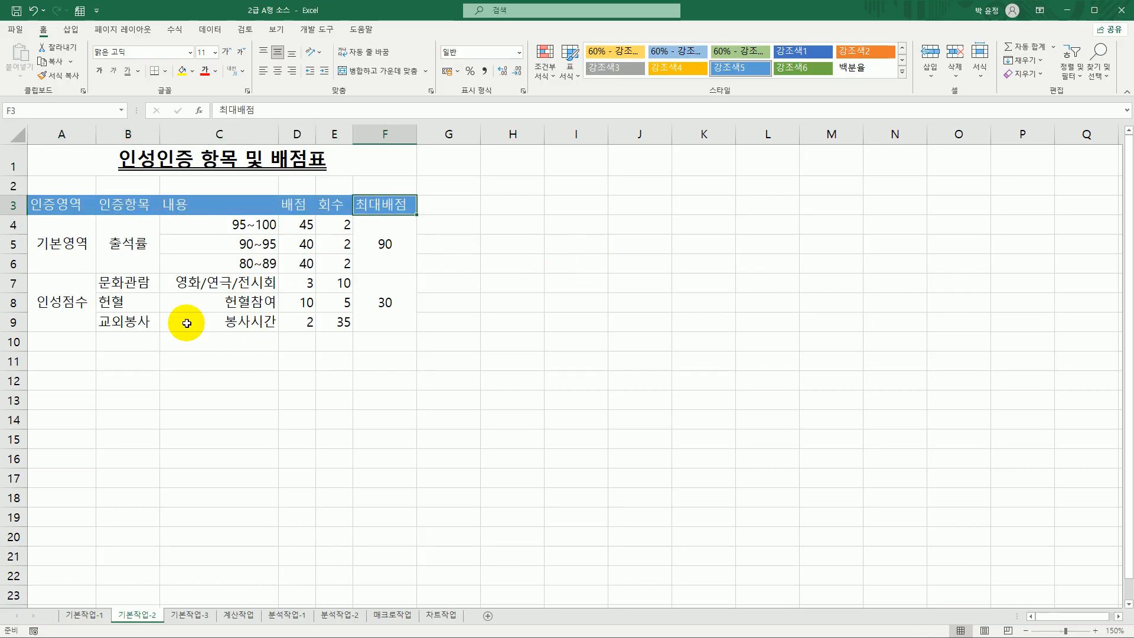
# Apply the custom number format @"%" to the attendance ranges in C4:C6.
pyautogui.moveTo(210, 223); pyautogui.dragTo(214, 269)
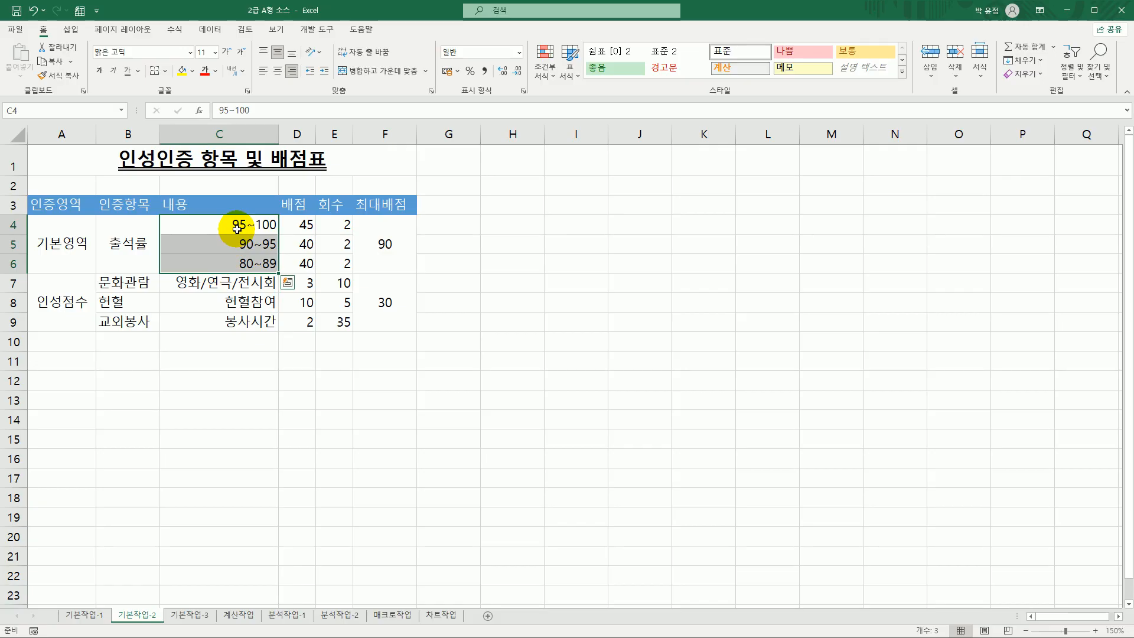
pyautogui.rightClick(236, 228)
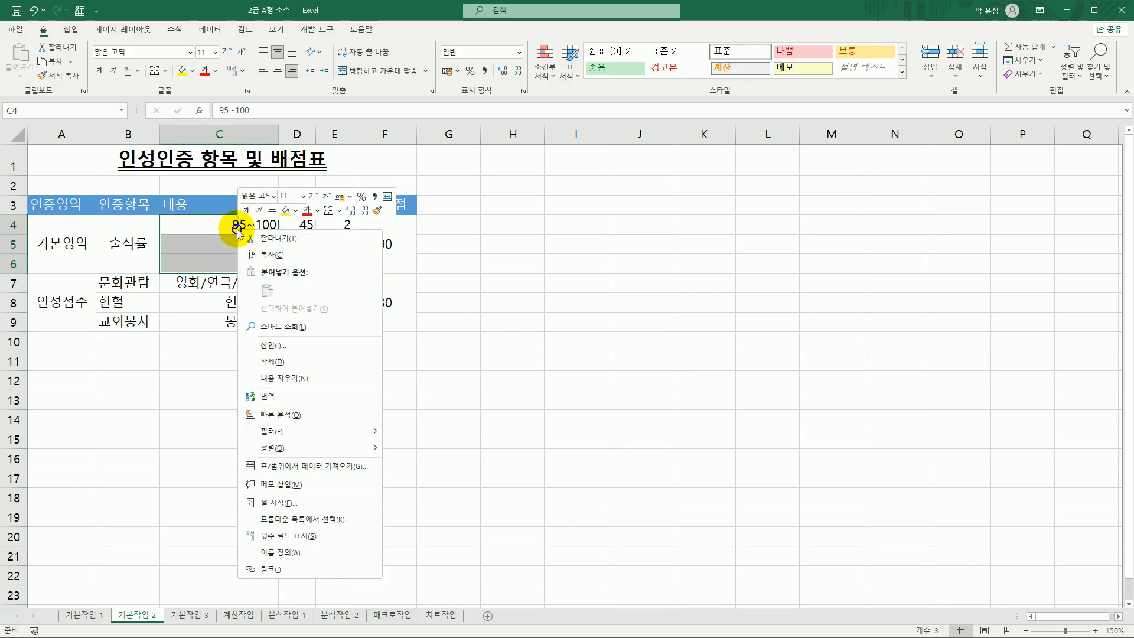
pyautogui.click(350, 502)
pyautogui.moveTo(377, 317); pyautogui.dragTo(613, 141)
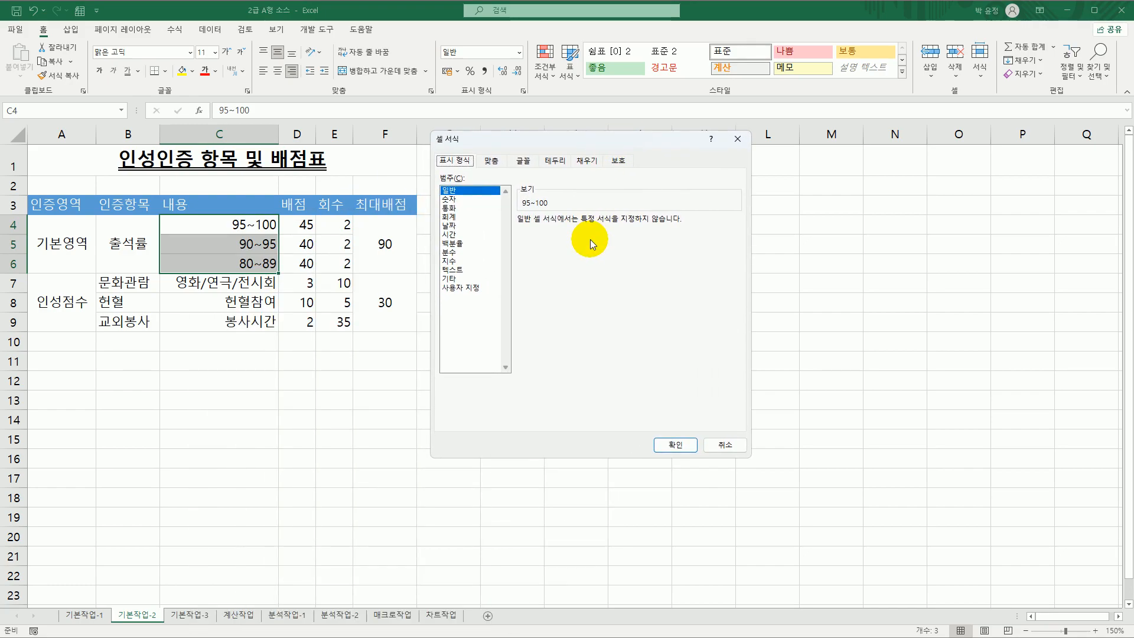
pyautogui.click(469, 287)
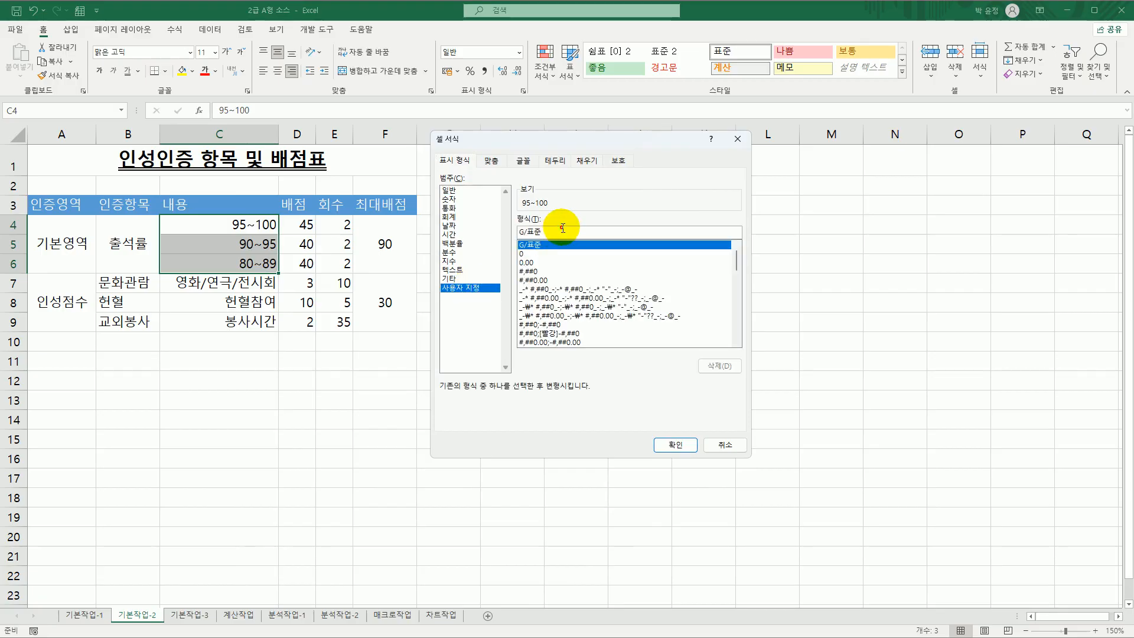
pyautogui.moveTo(561, 231); pyautogui.dragTo(505, 232)
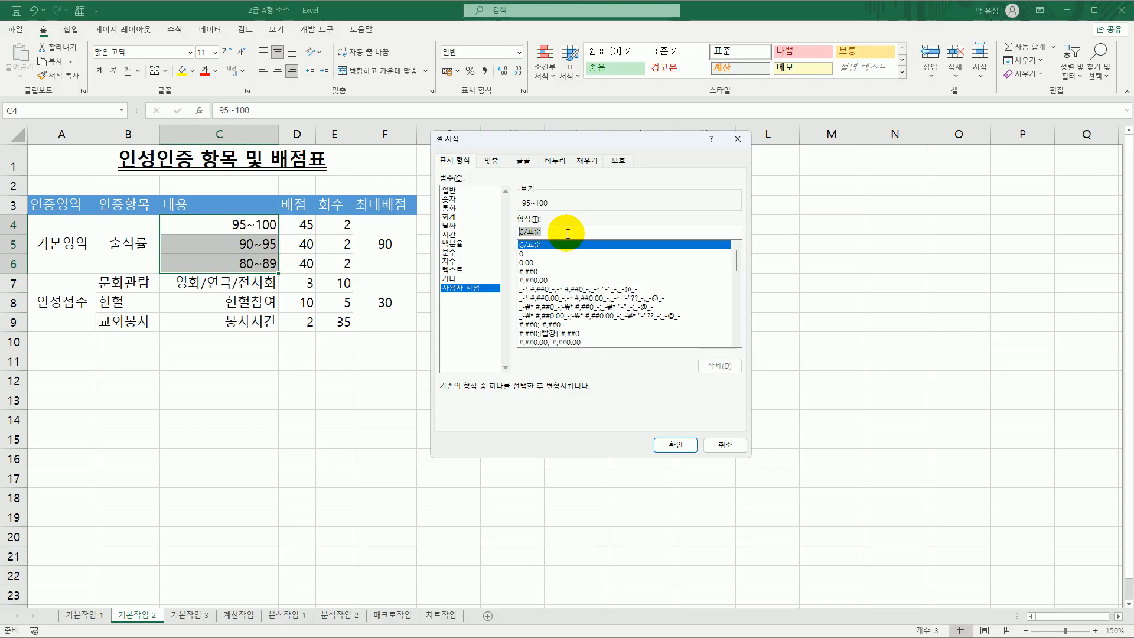
pyautogui.write('@')
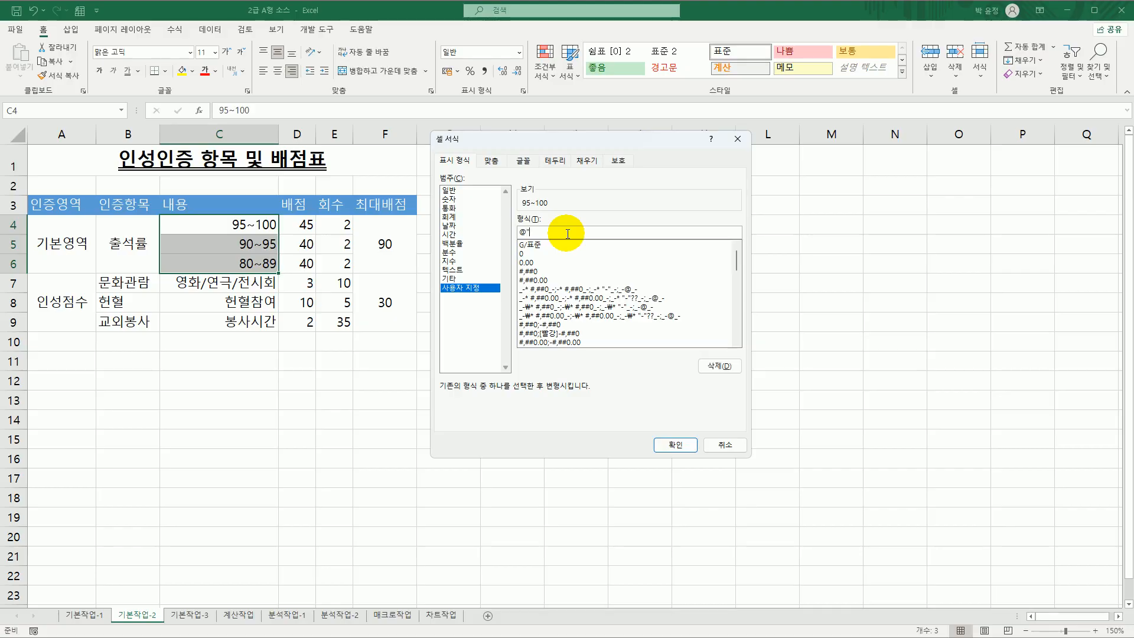
pyautogui.write('"%')
pyautogui.click(673, 446)
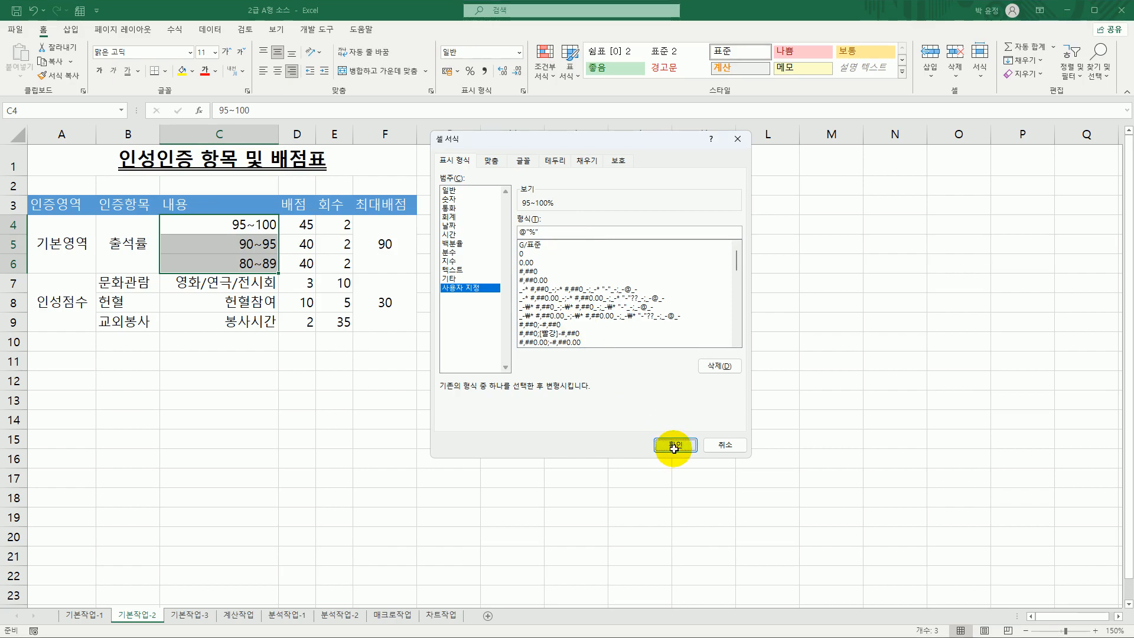
pyautogui.click(237, 264)
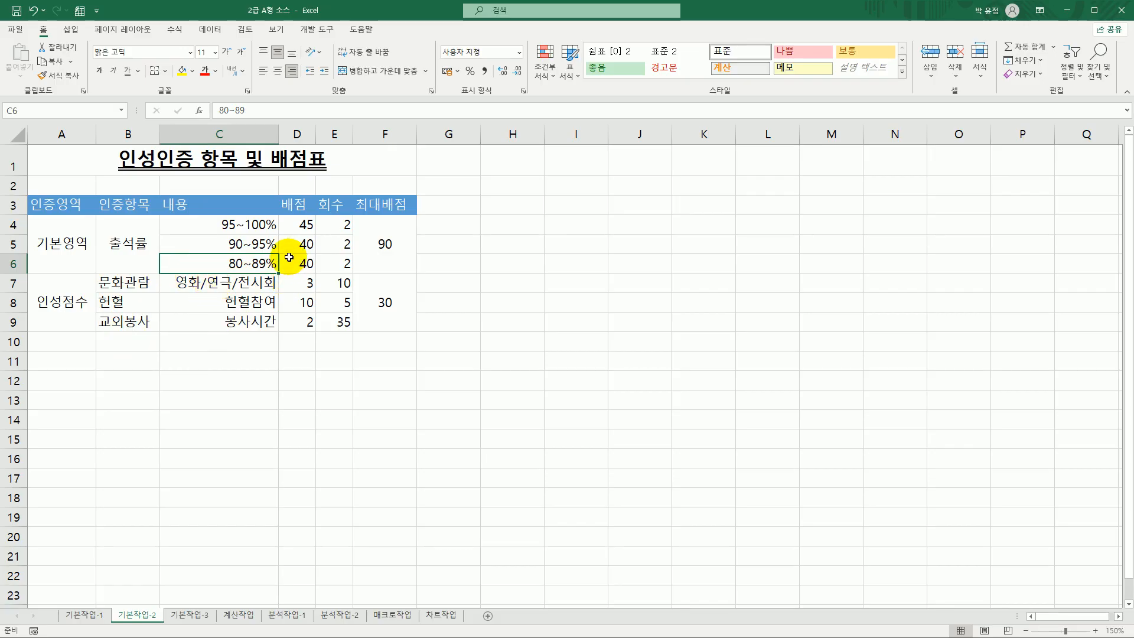
# Define the name 배점 for the range D4:D9.
pyautogui.moveTo(301, 222); pyautogui.dragTo(299, 315)
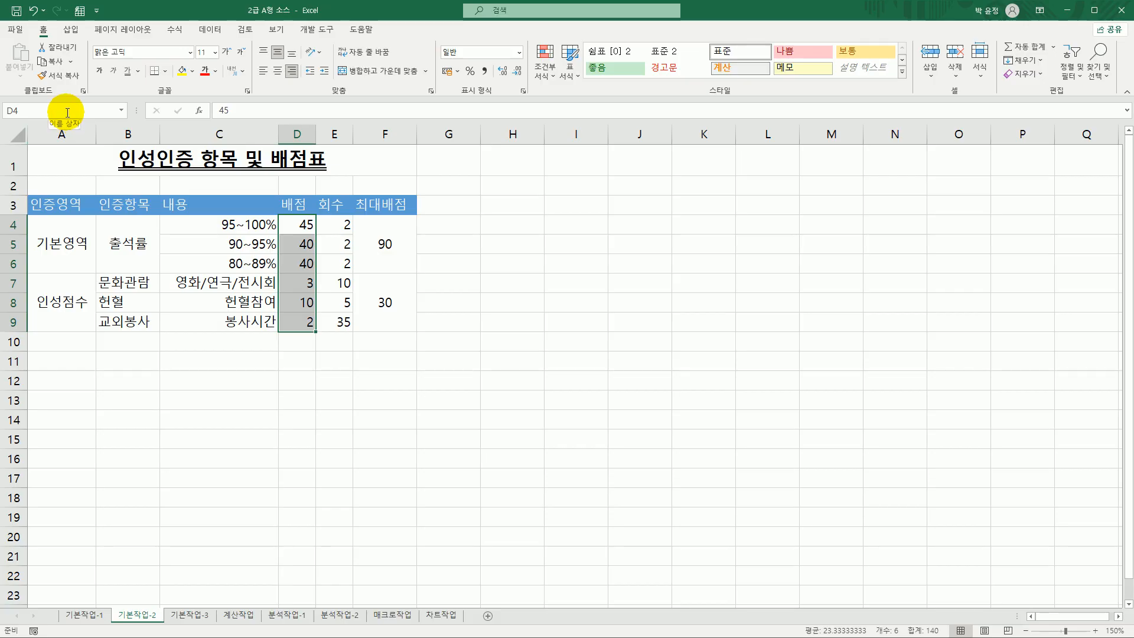
pyautogui.click(67, 112)
pyautogui.press('BackSpace')
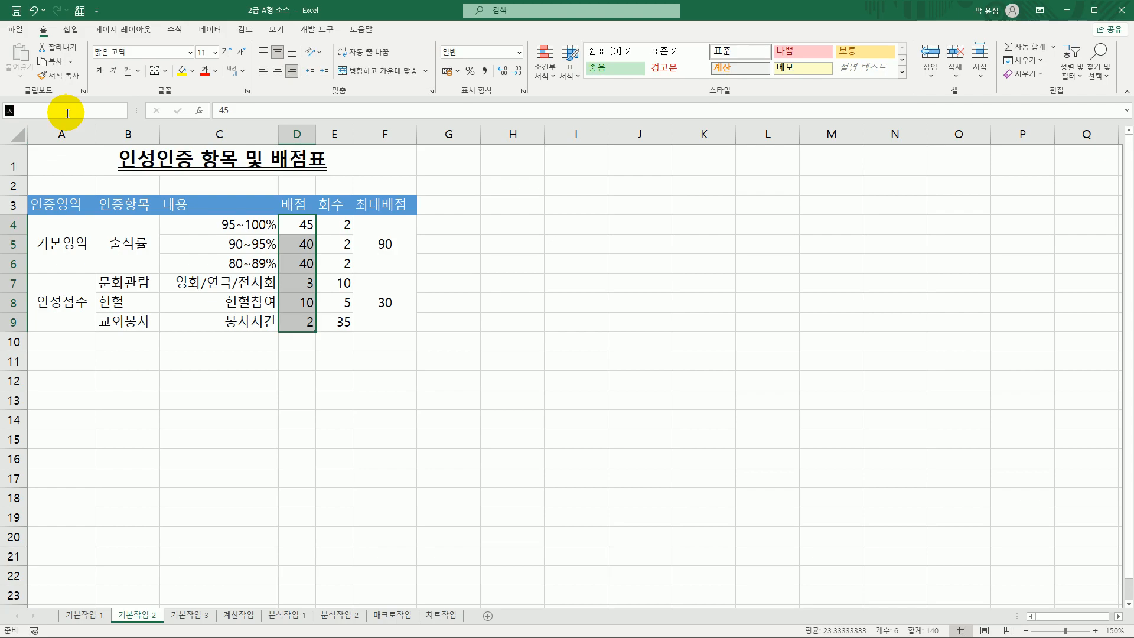
pyautogui.write('배점')
pyautogui.press('Return')
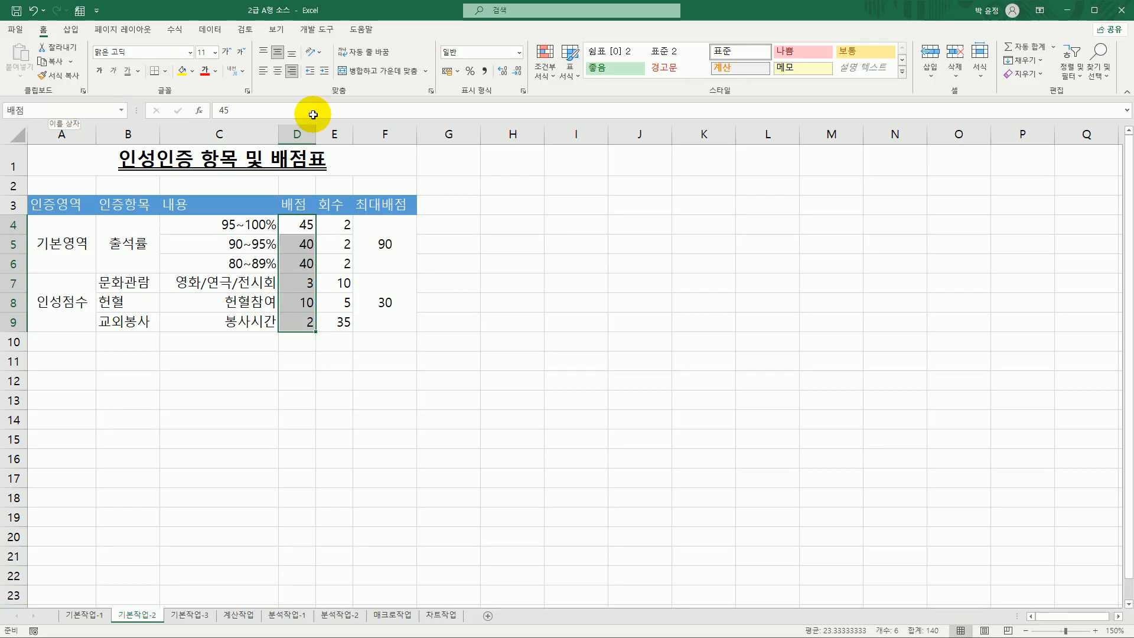
pyautogui.click(662, 375)
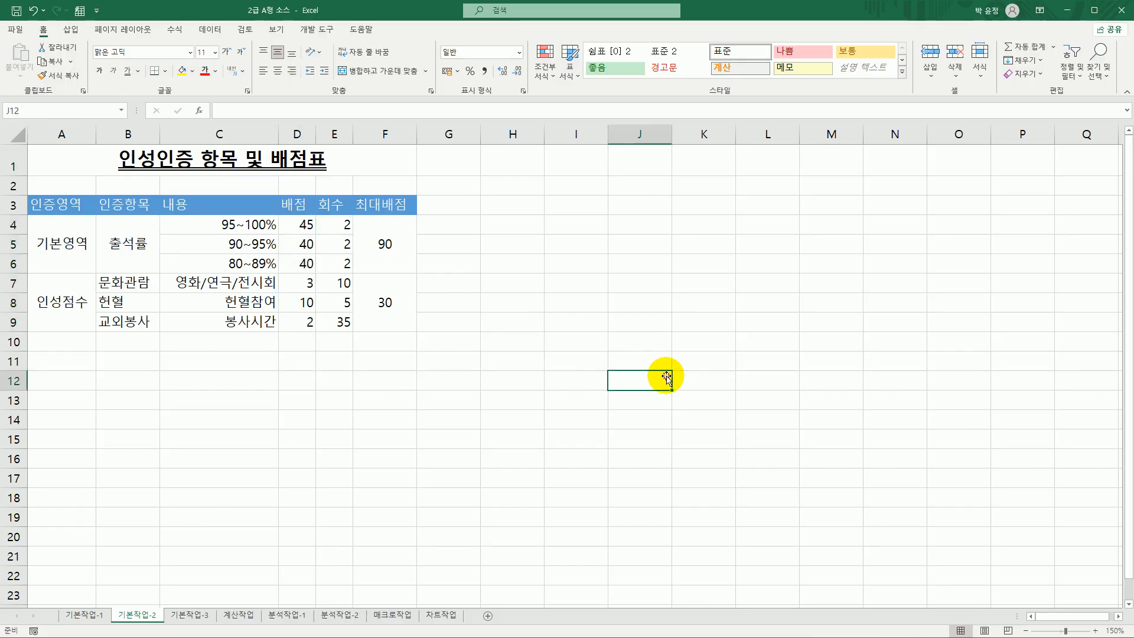
# Check the defined name 배점 by selecting its range and reviewing its entry in the Name Manager.
pyautogui.click(760, 376)
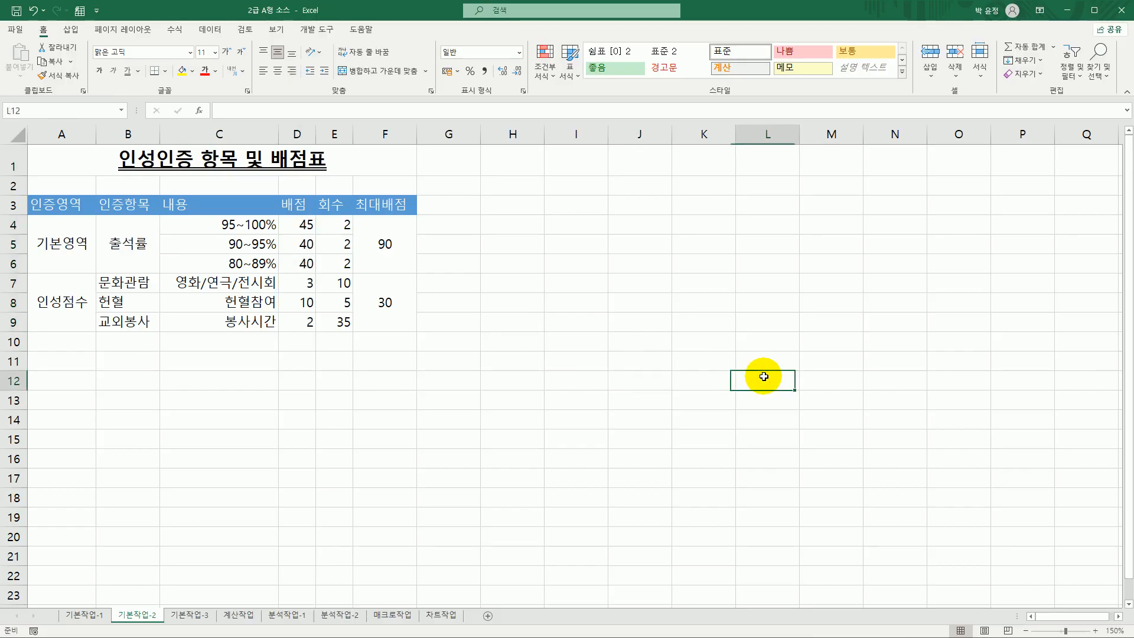
pyautogui.click(122, 111)
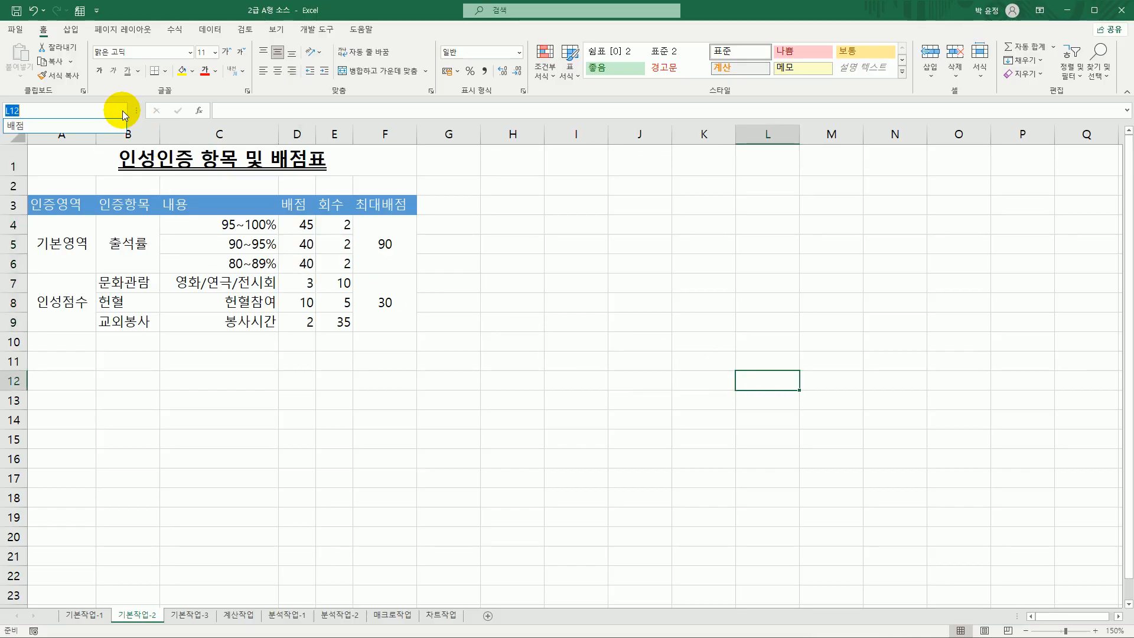
pyautogui.click(85, 126)
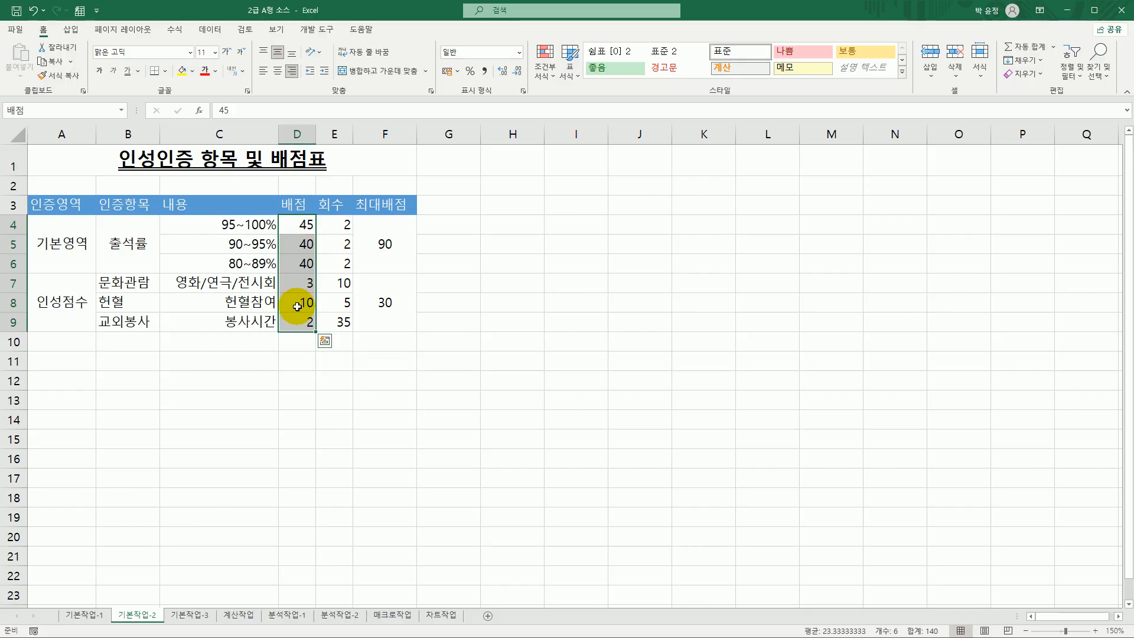
pyautogui.click(177, 33)
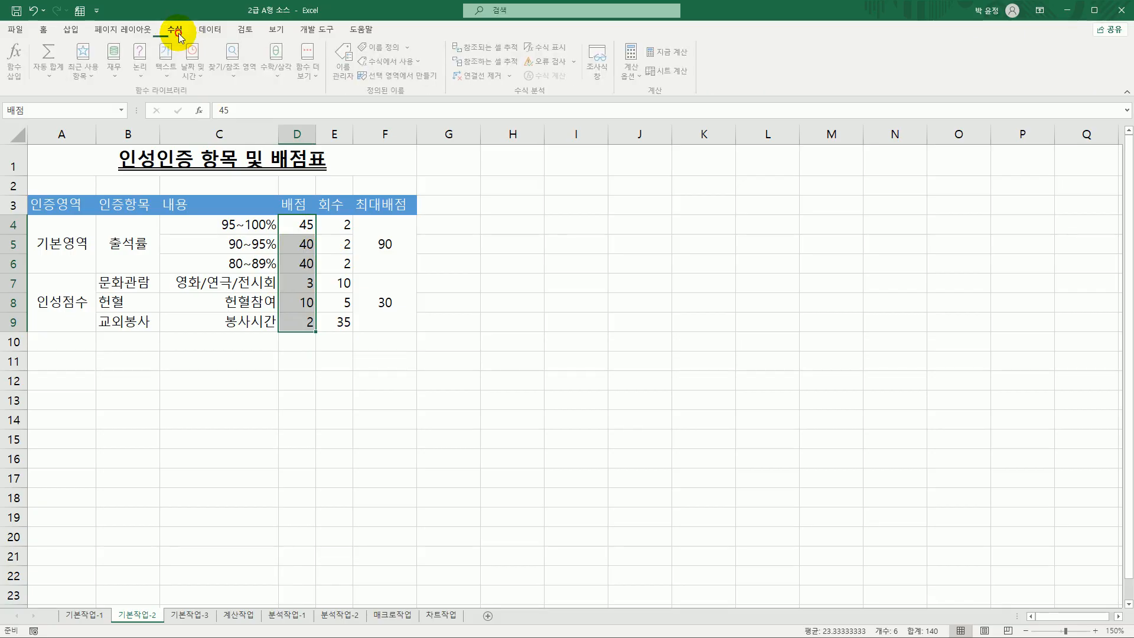
pyautogui.click(344, 70)
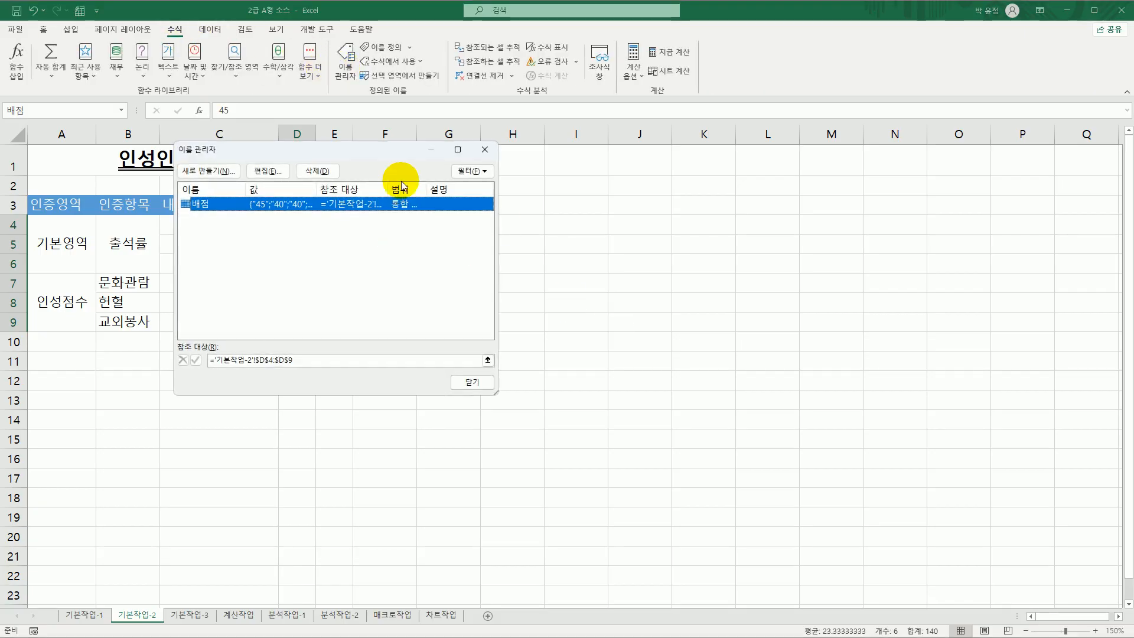
pyautogui.moveTo(385, 159); pyautogui.dragTo(664, 160)
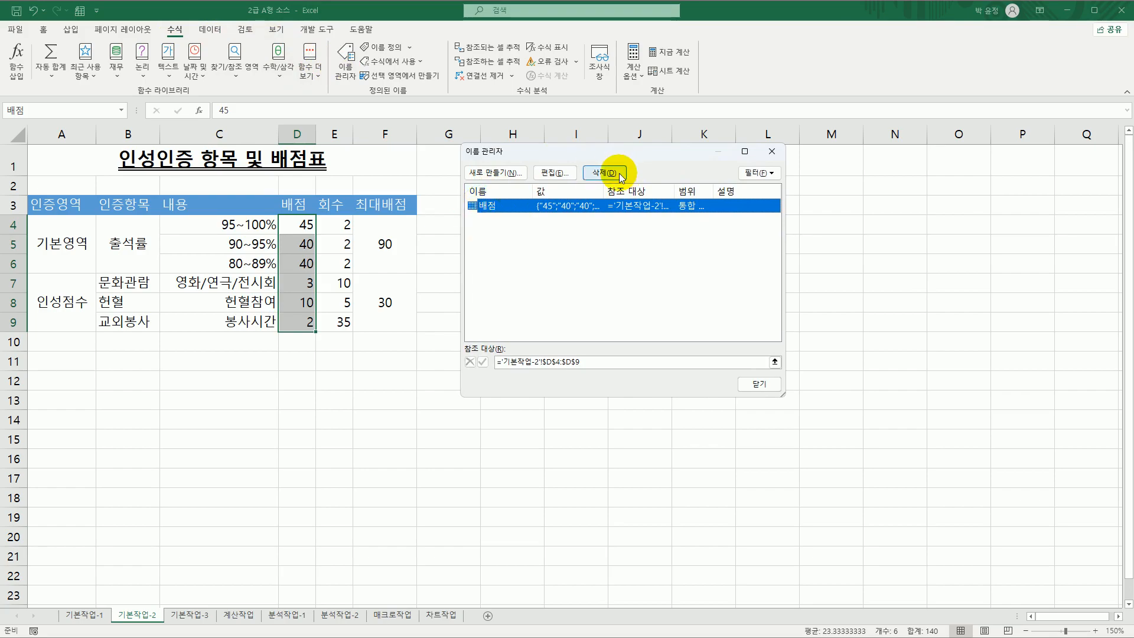
pyautogui.click(771, 152)
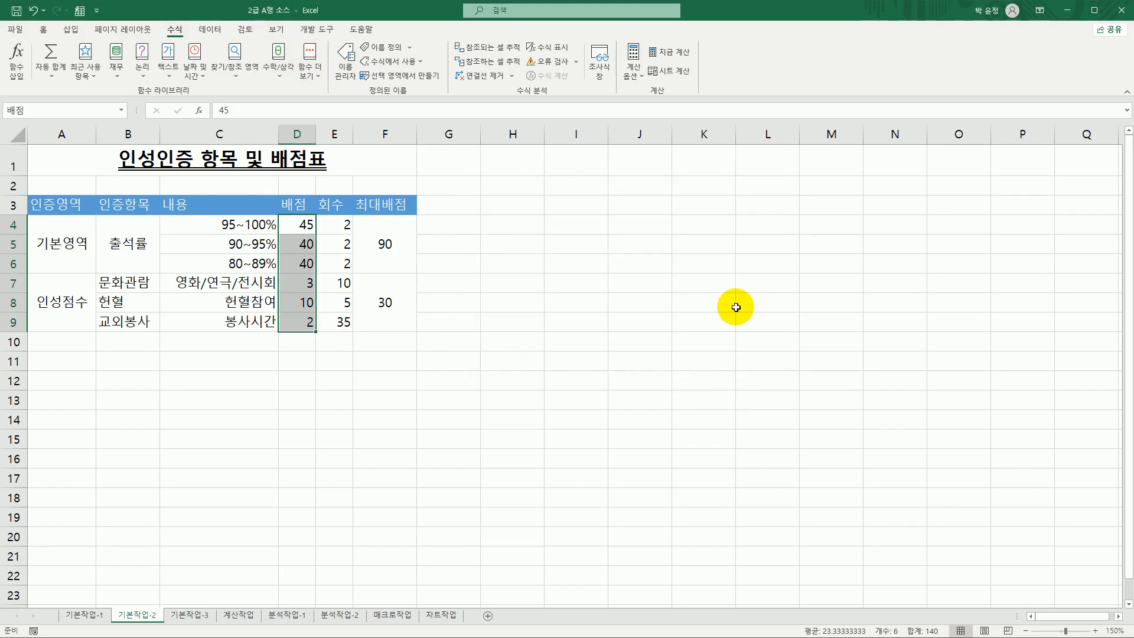
pyautogui.click(738, 304)
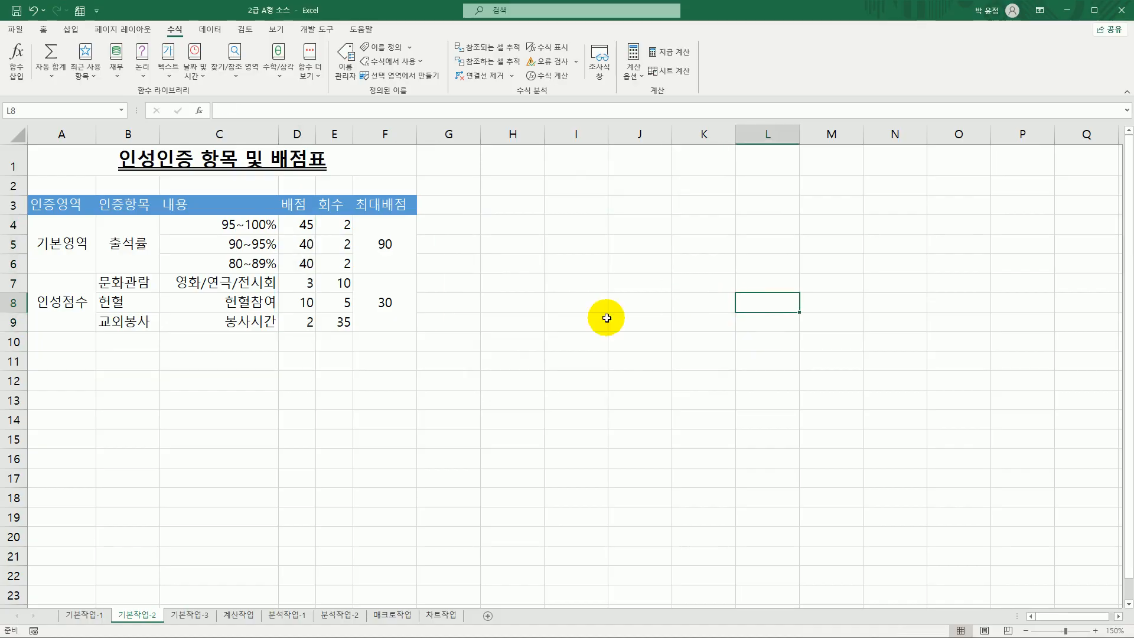
# Apply all borders (모든 테두리) and a thick outside border (굵은 바깥쪽 테두리) to the table A3:F9.
pyautogui.moveTo(69, 208); pyautogui.dragTo(386, 304)
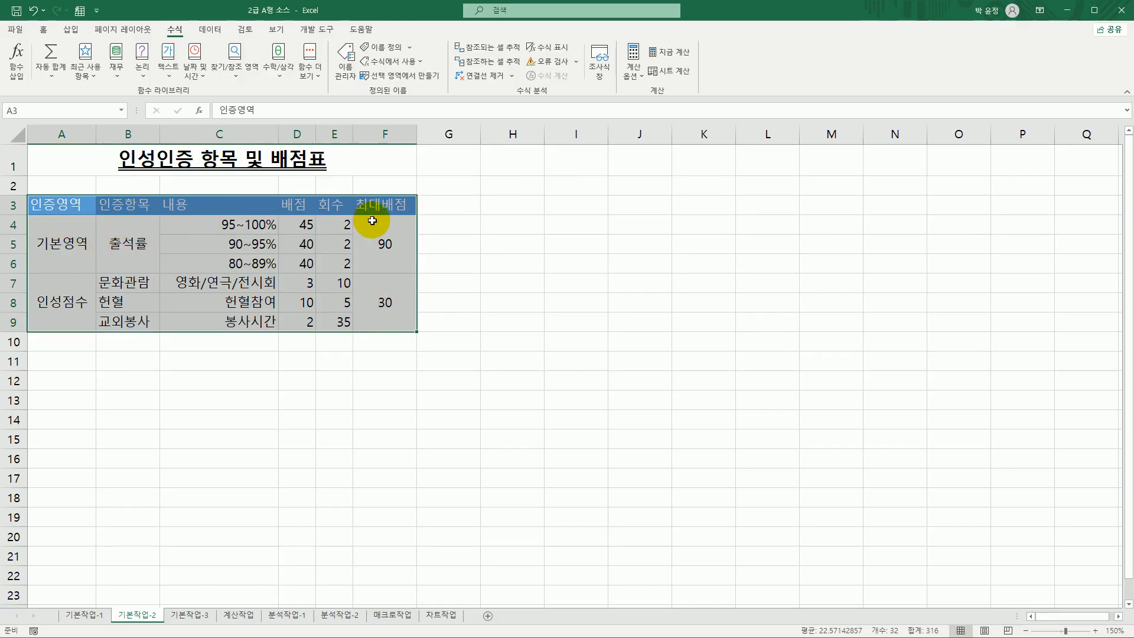
pyautogui.click(43, 30)
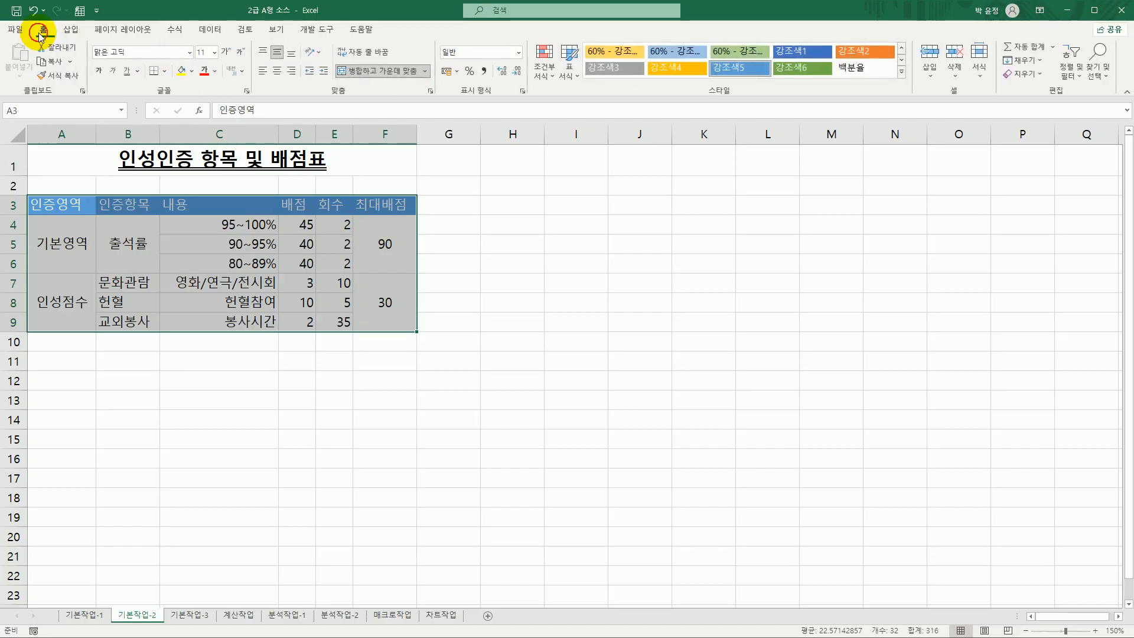
pyautogui.click(166, 70)
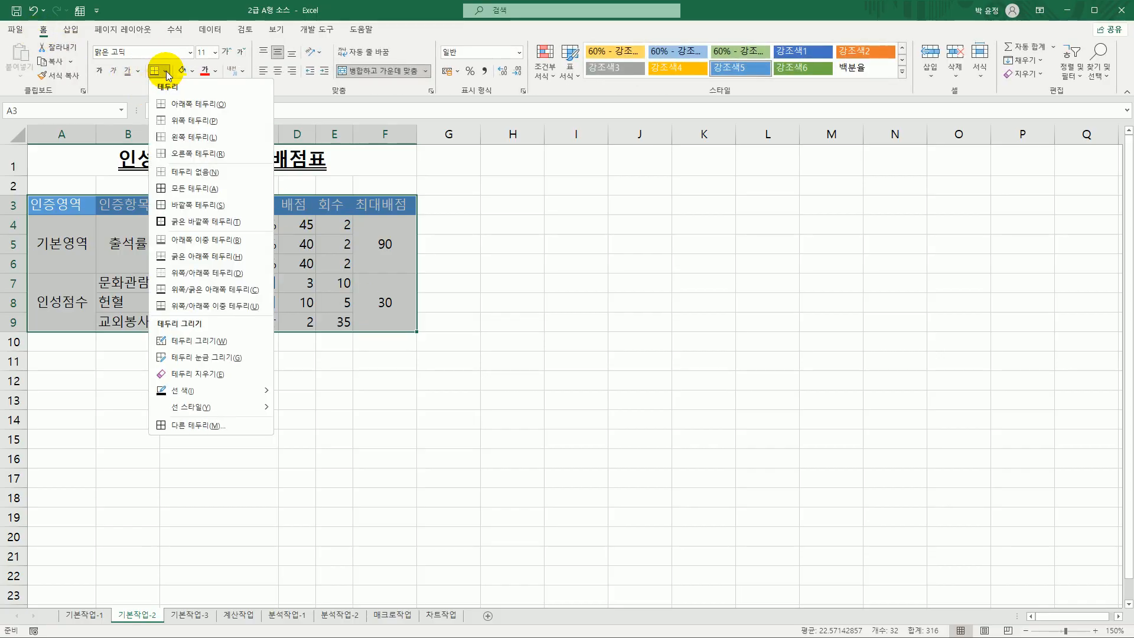
pyautogui.click(215, 189)
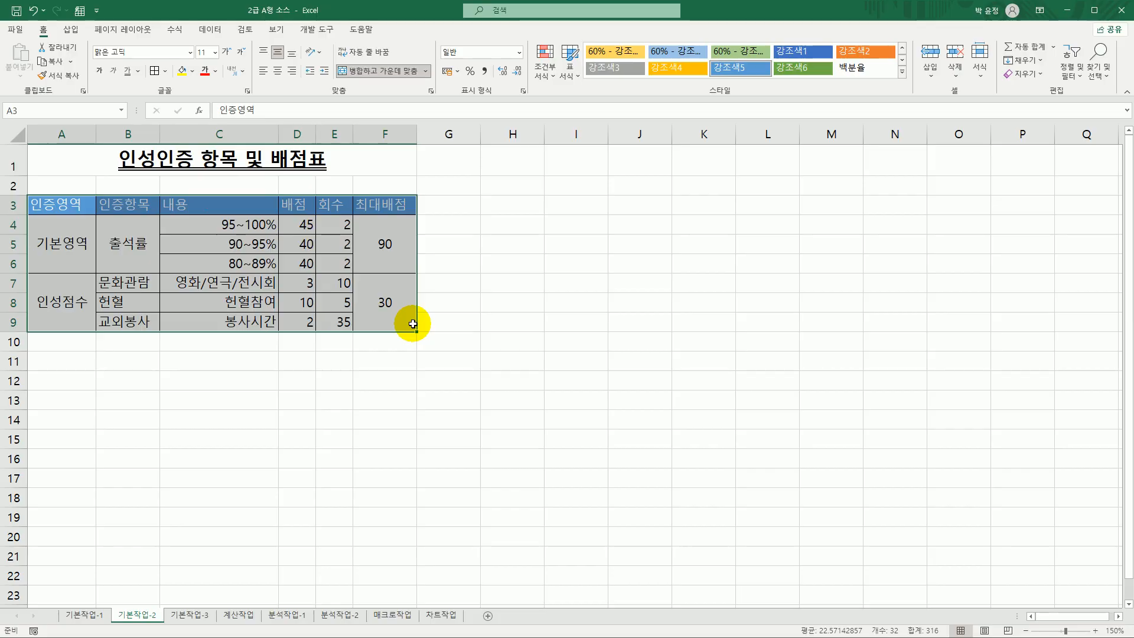
pyautogui.click(165, 71)
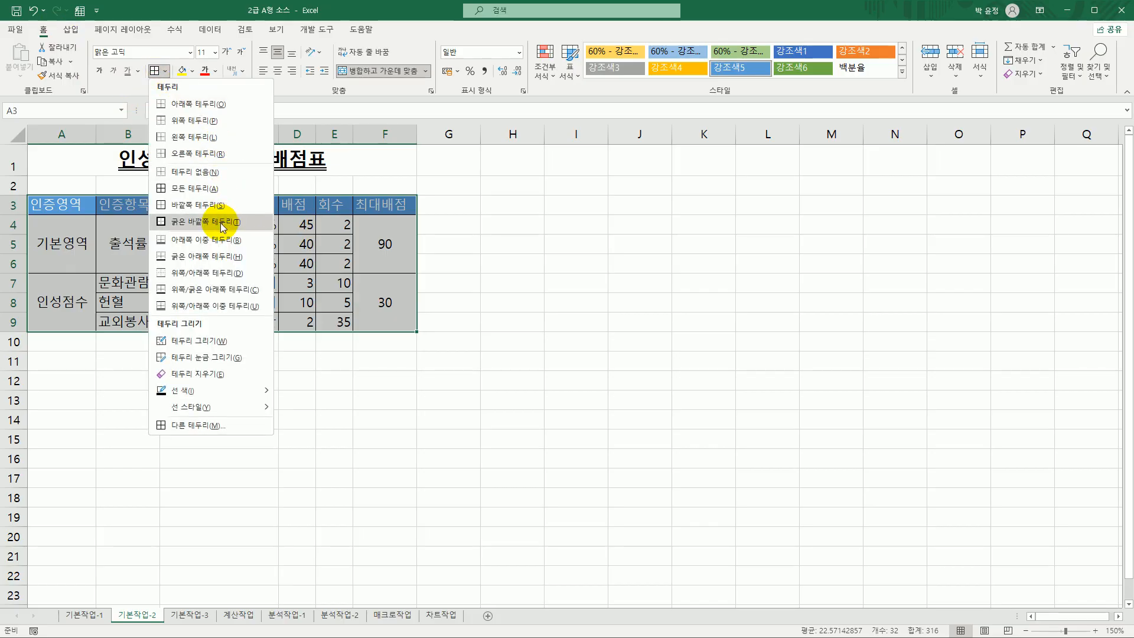
pyautogui.click(222, 224)
pyautogui.click(514, 355)
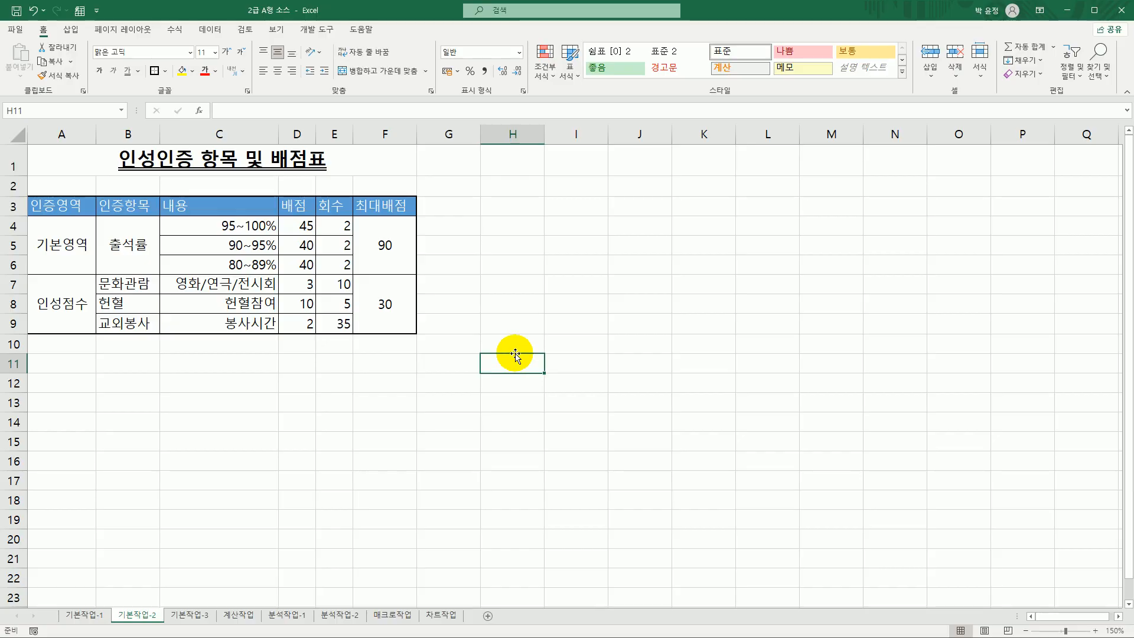
# On the 기본작업-3 sheet, start a new formula-based conditional formatting rule for the data range A4:H18.
pyautogui.click(191, 614)
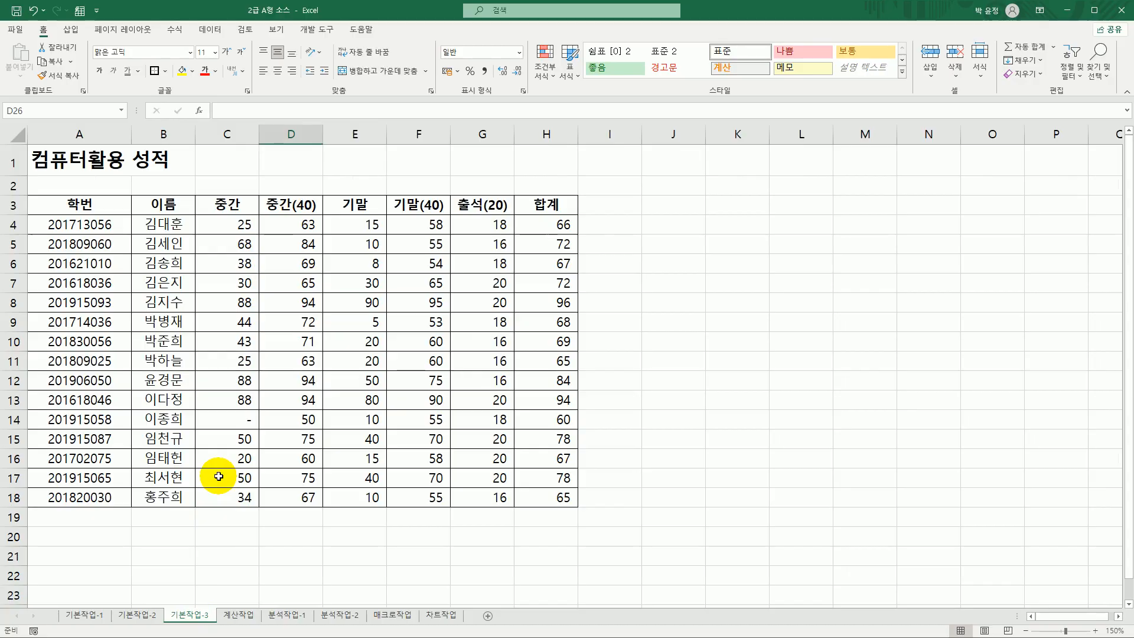
pyautogui.click(247, 528)
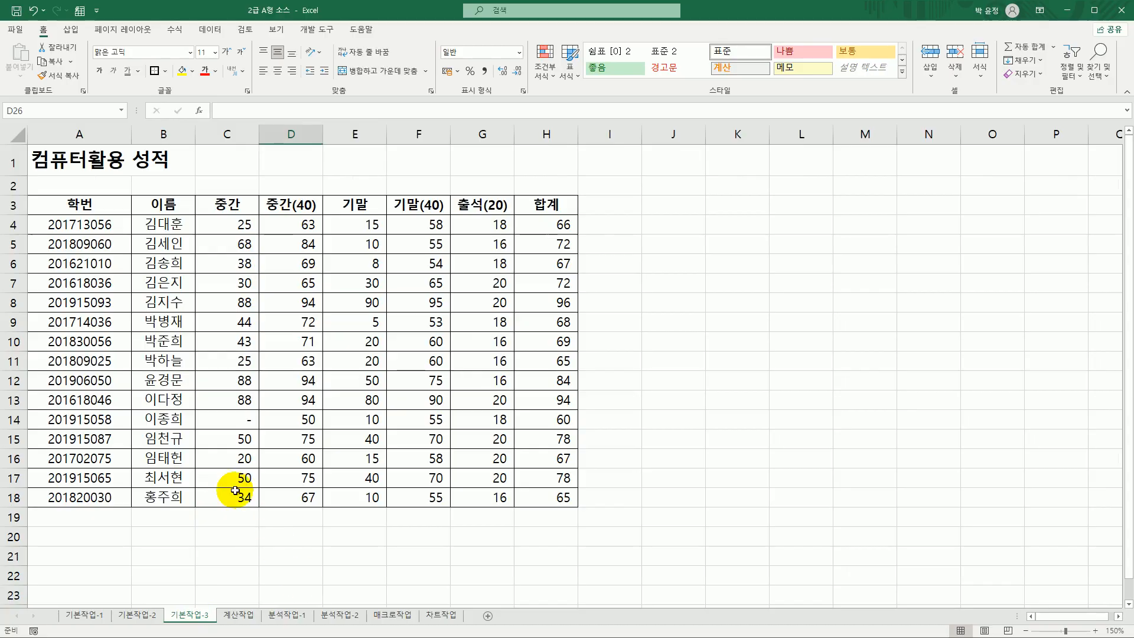
pyautogui.click(86, 203)
pyautogui.moveTo(85, 204); pyautogui.dragTo(529, 210)
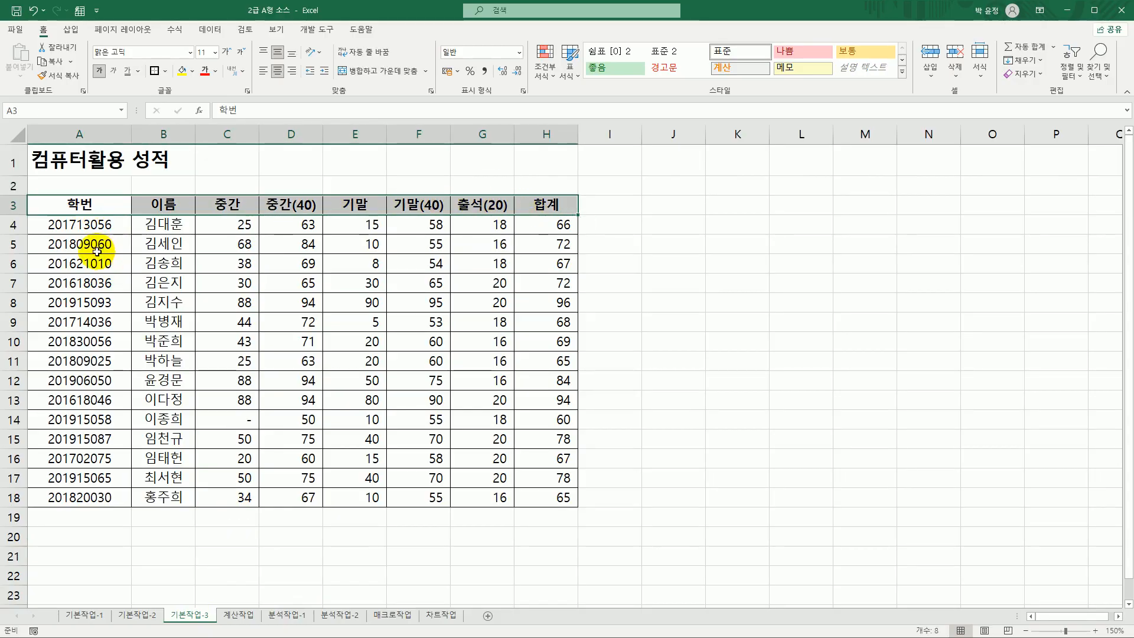
pyautogui.click(79, 225)
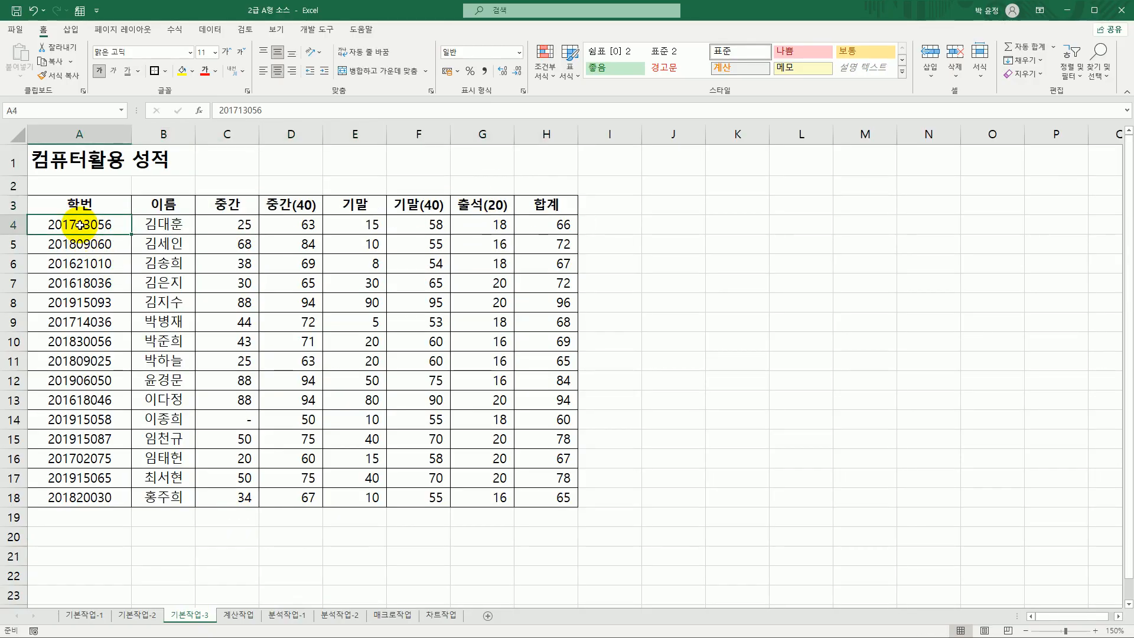
pyautogui.moveTo(80, 225); pyautogui.dragTo(532, 493)
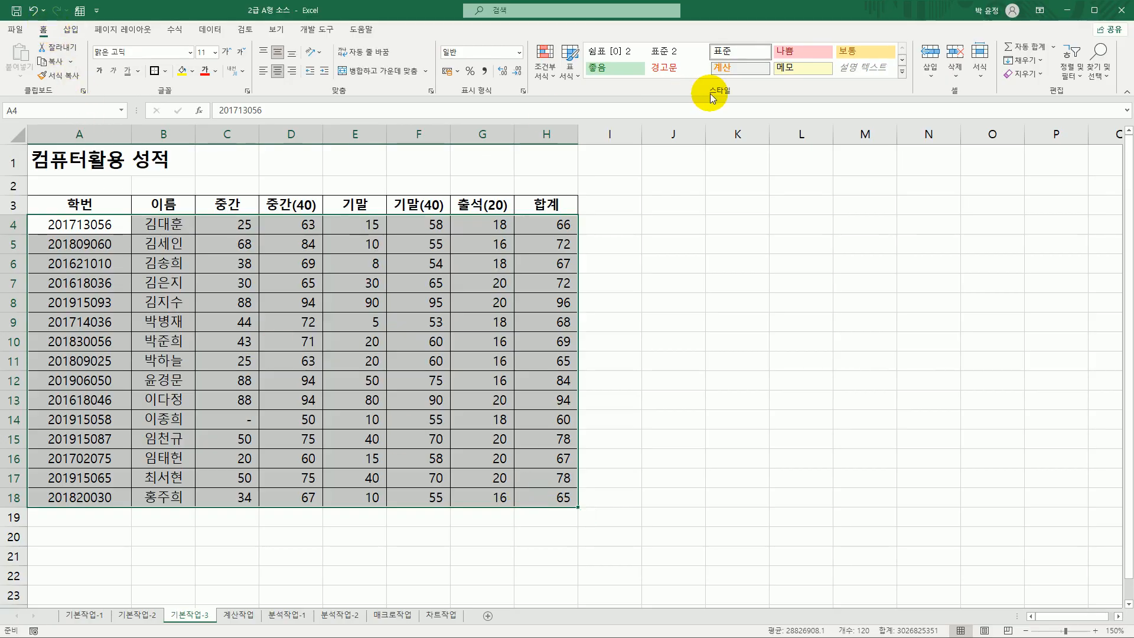
pyautogui.click(543, 76)
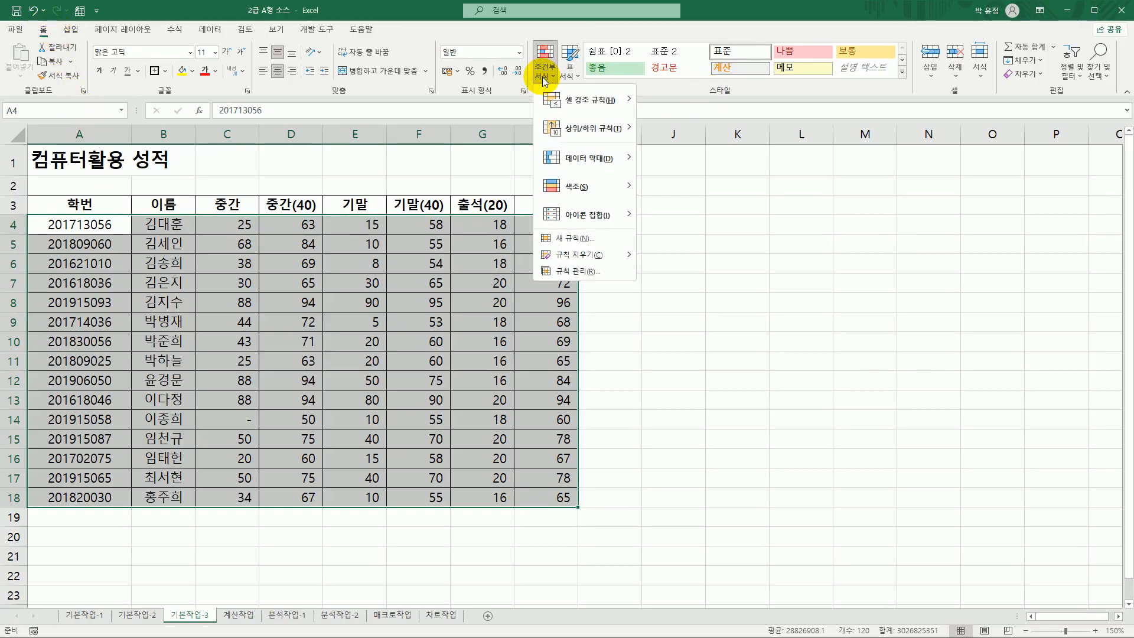
pyautogui.click(593, 241)
pyautogui.moveTo(607, 172); pyautogui.dragTo(758, 148)
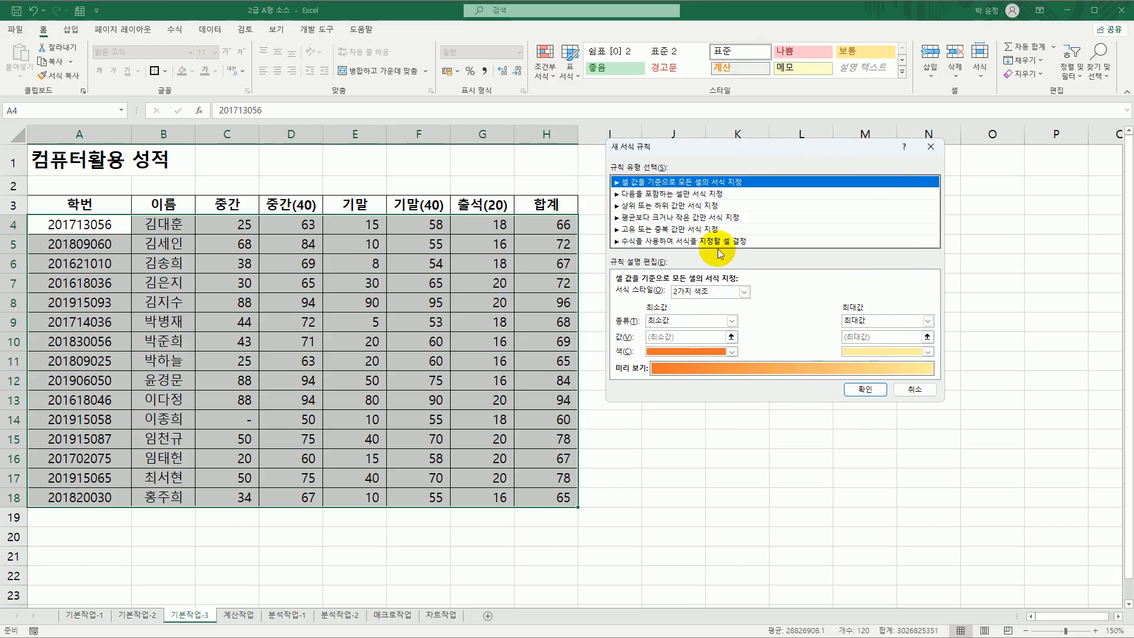
pyautogui.click(683, 242)
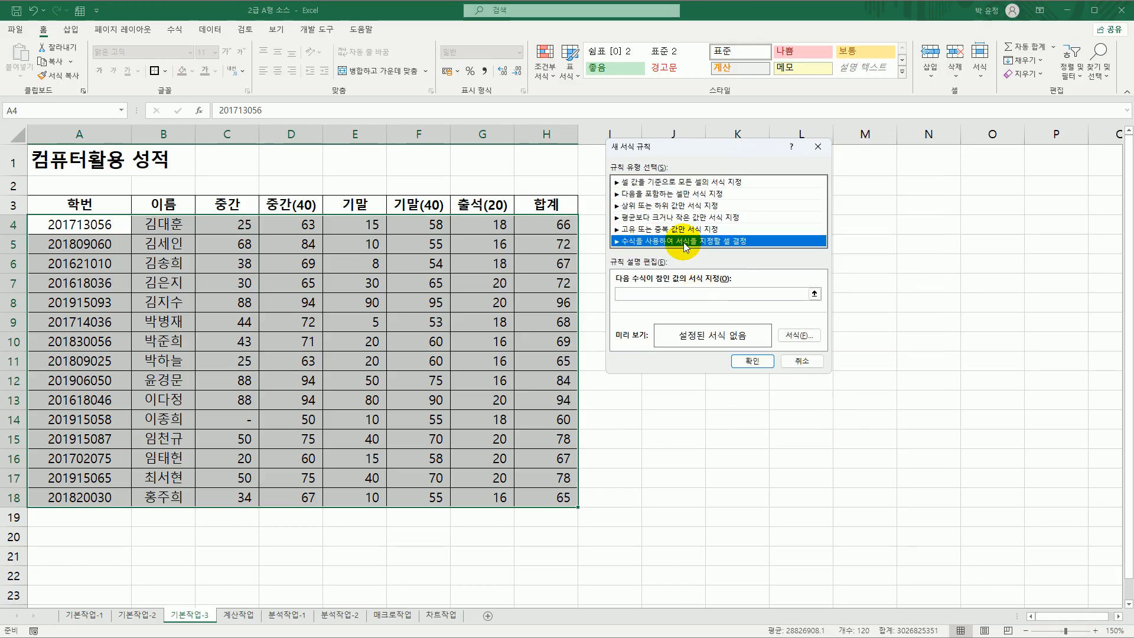
# Enter =left($A4,4)="2019" as the rule's condition formula.
pyautogui.click(676, 294)
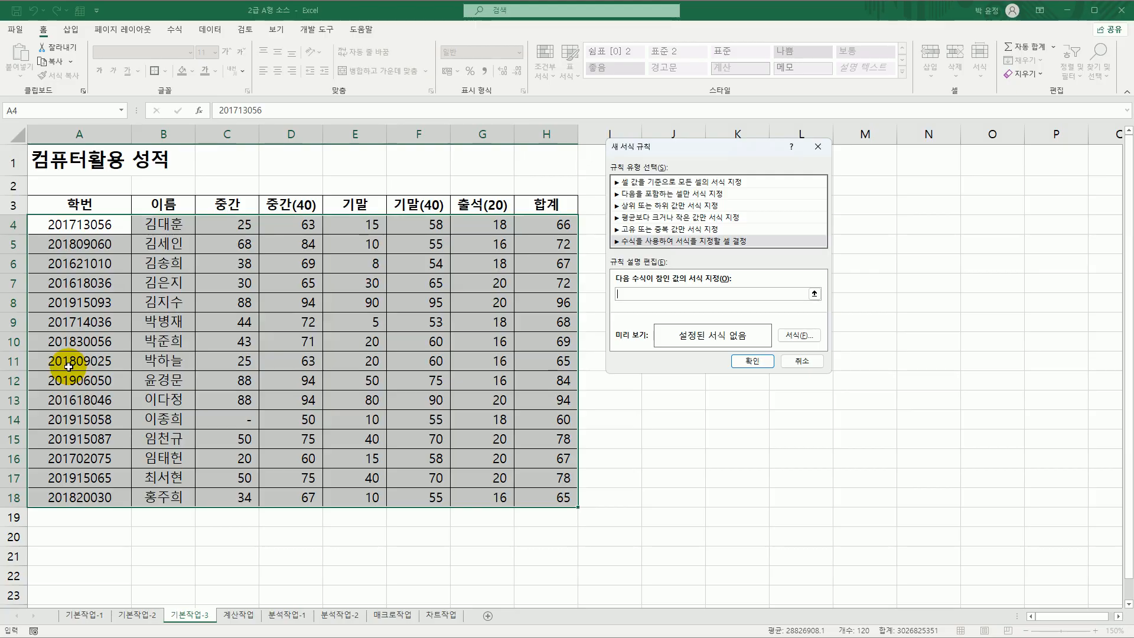
pyautogui.click(648, 293)
pyautogui.write('=')
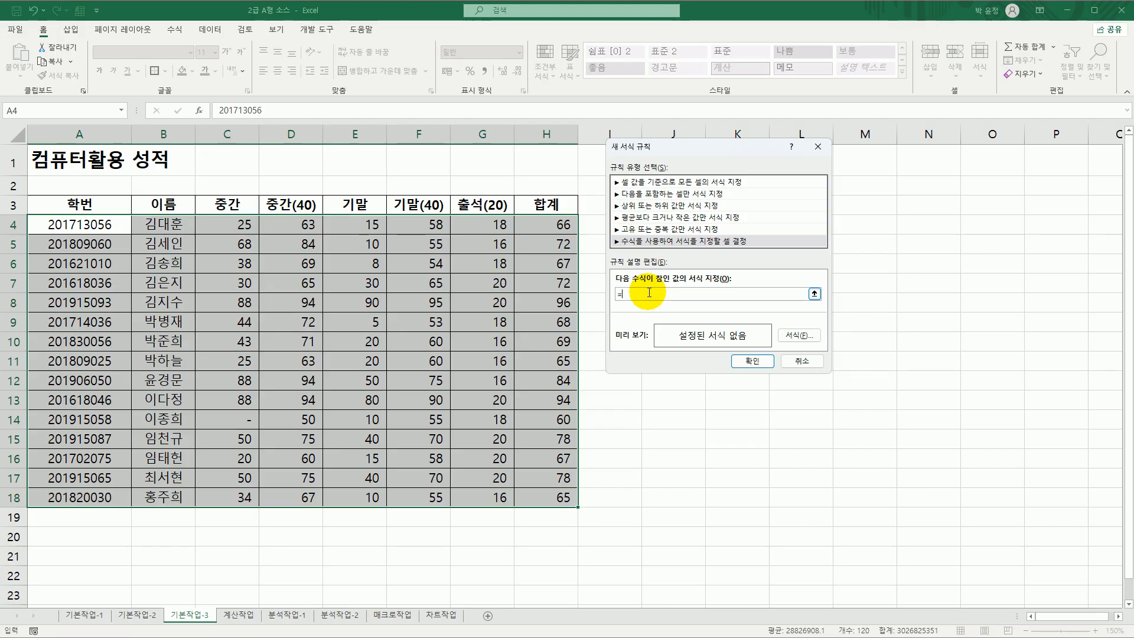
pyautogui.write('left(')
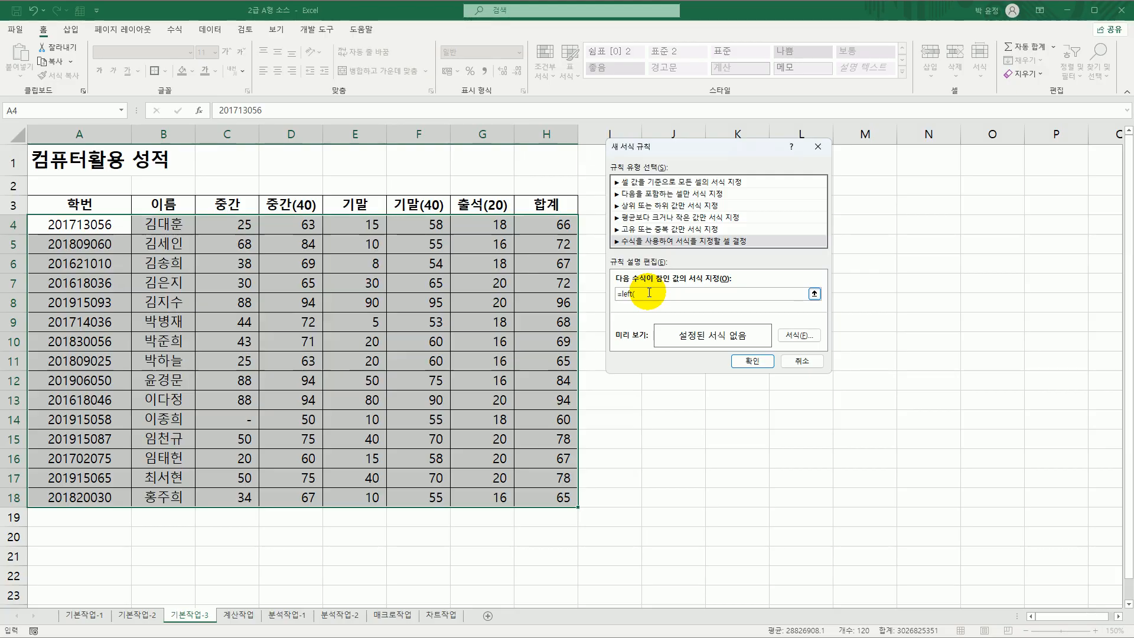
pyautogui.click(78, 229)
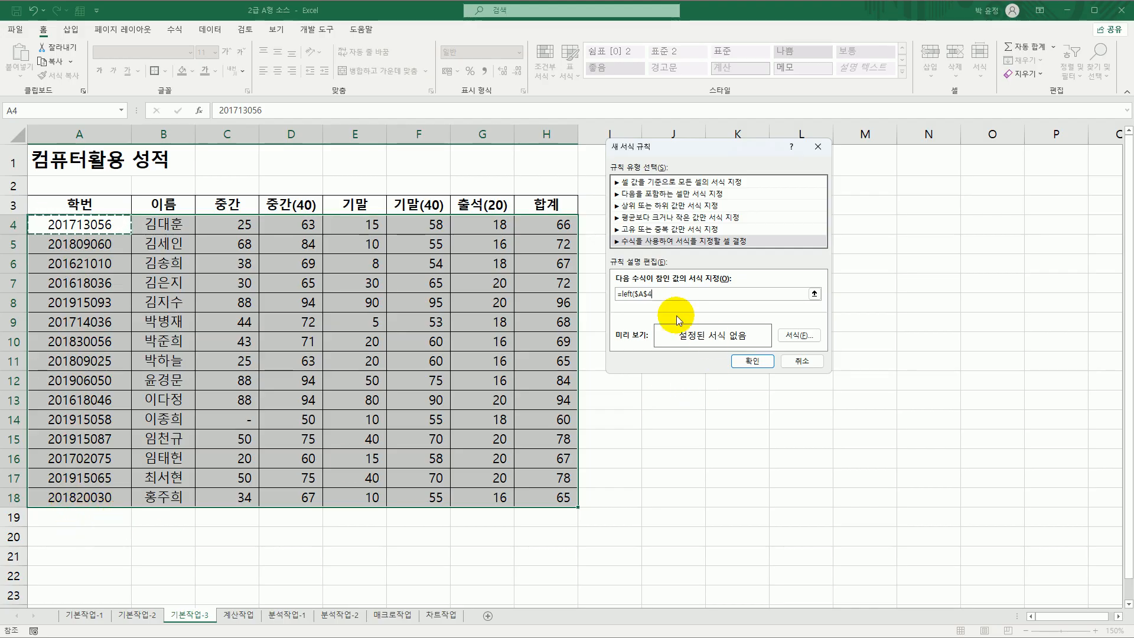
pyautogui.click(634, 293)
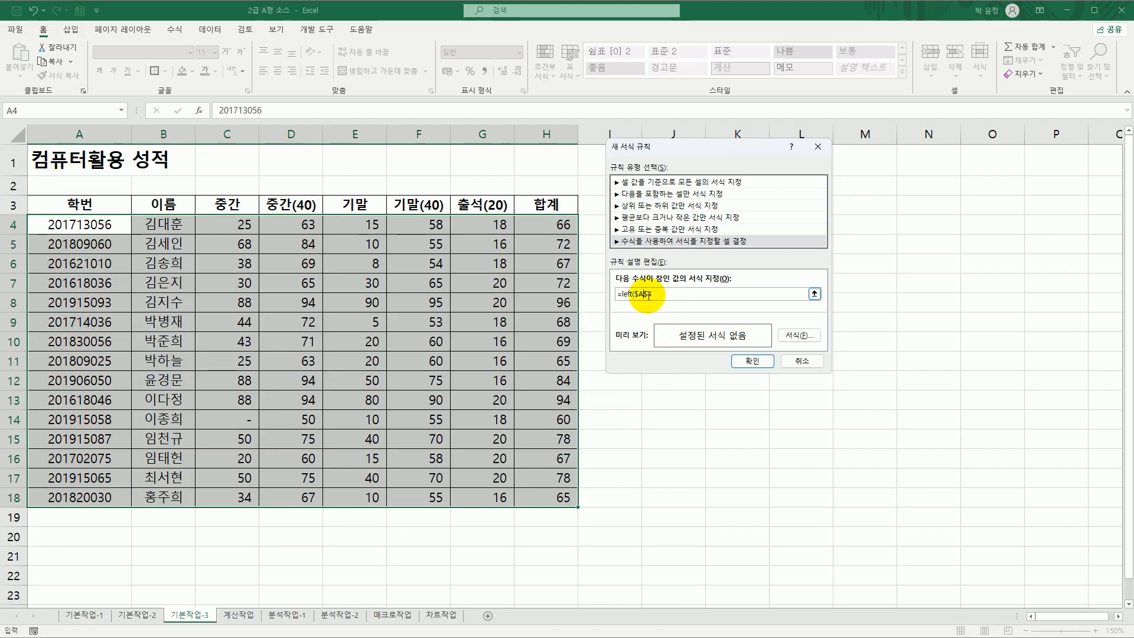
pyautogui.press('F4')
pyautogui.press('F4')
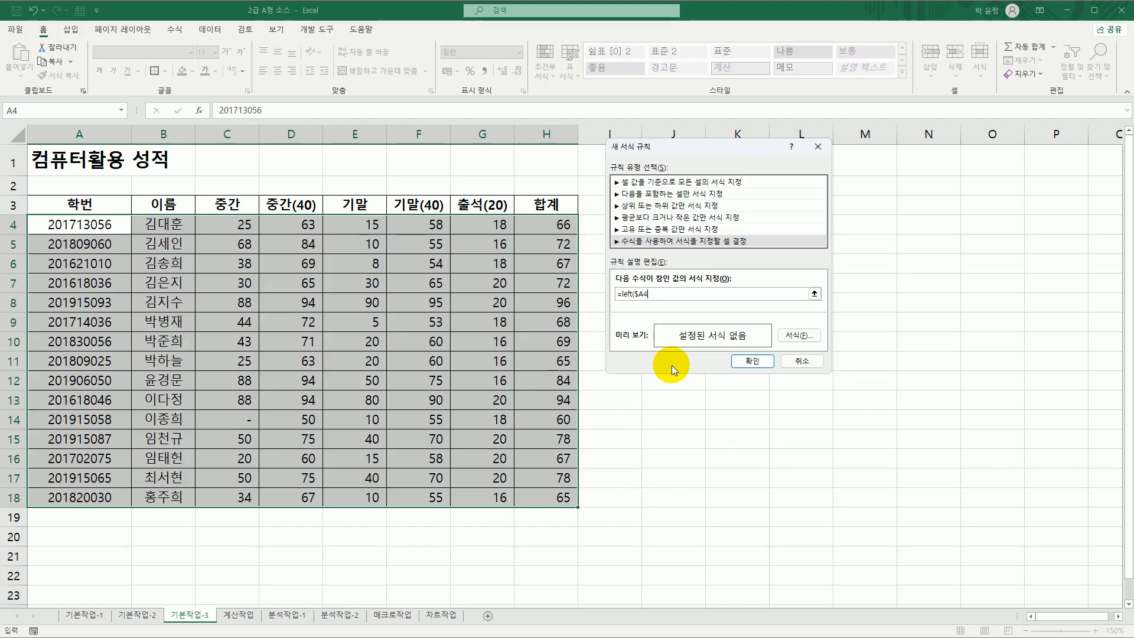
pyautogui.write(',4)="2019')
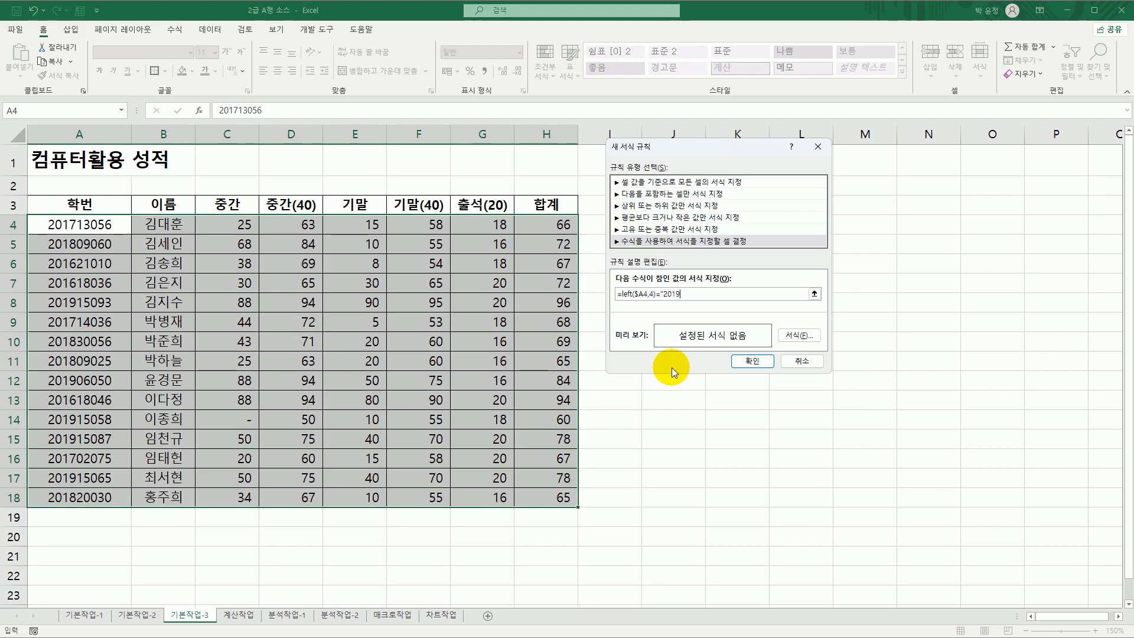
pyautogui.write('"')
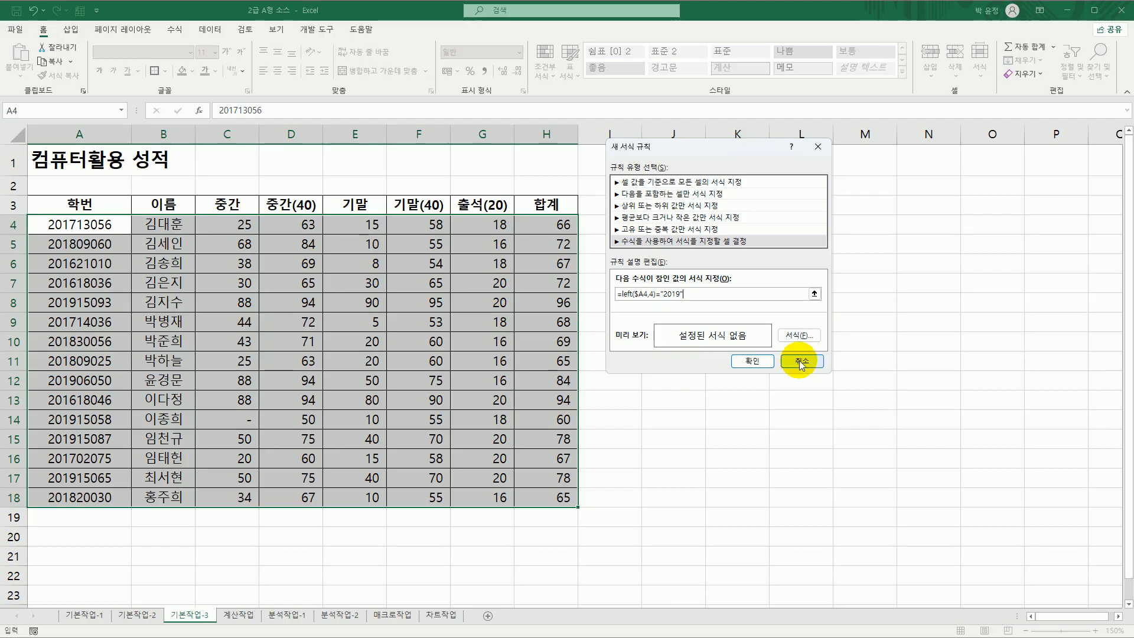
# Set the conditional formatting rule's font color to standard red.
pyautogui.click(817, 334)
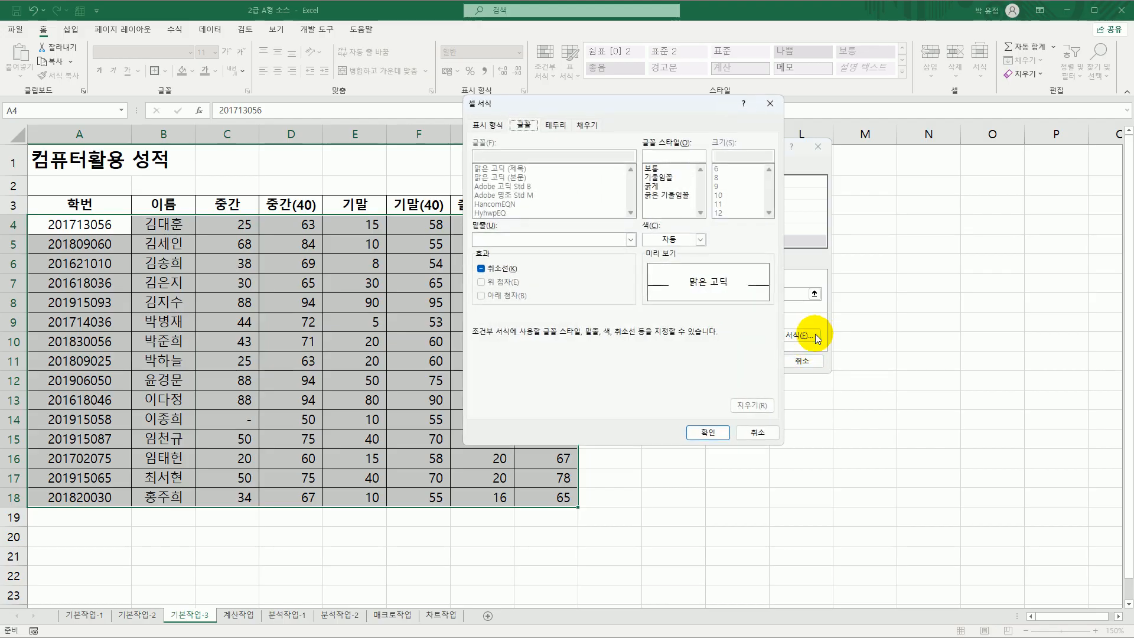
pyautogui.moveTo(653, 99); pyautogui.dragTo(926, 126)
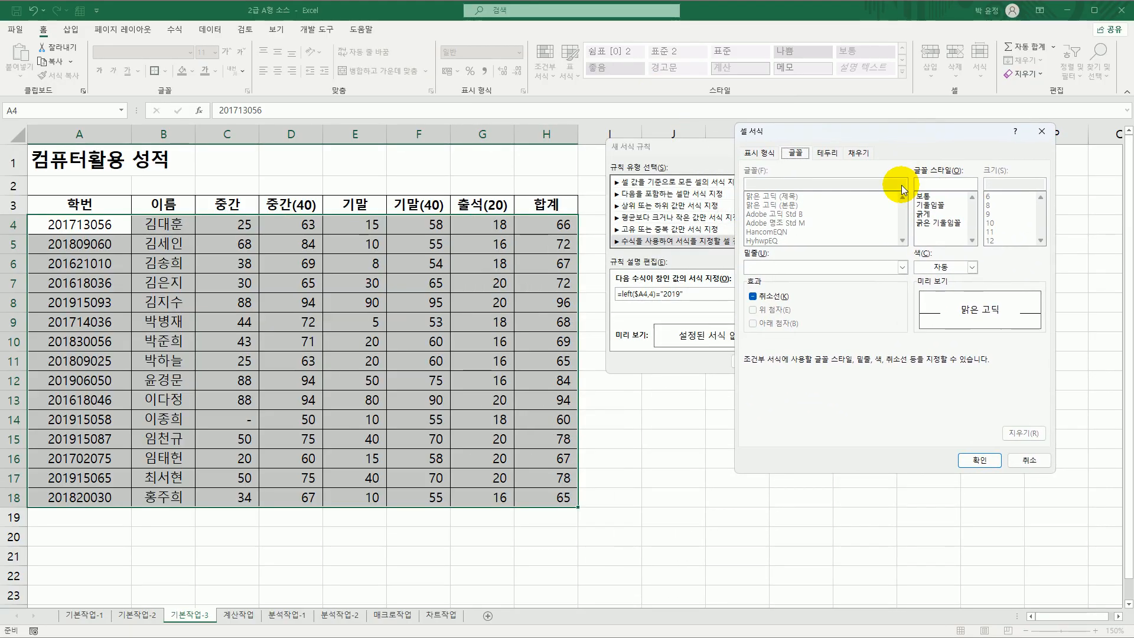
pyautogui.click(973, 268)
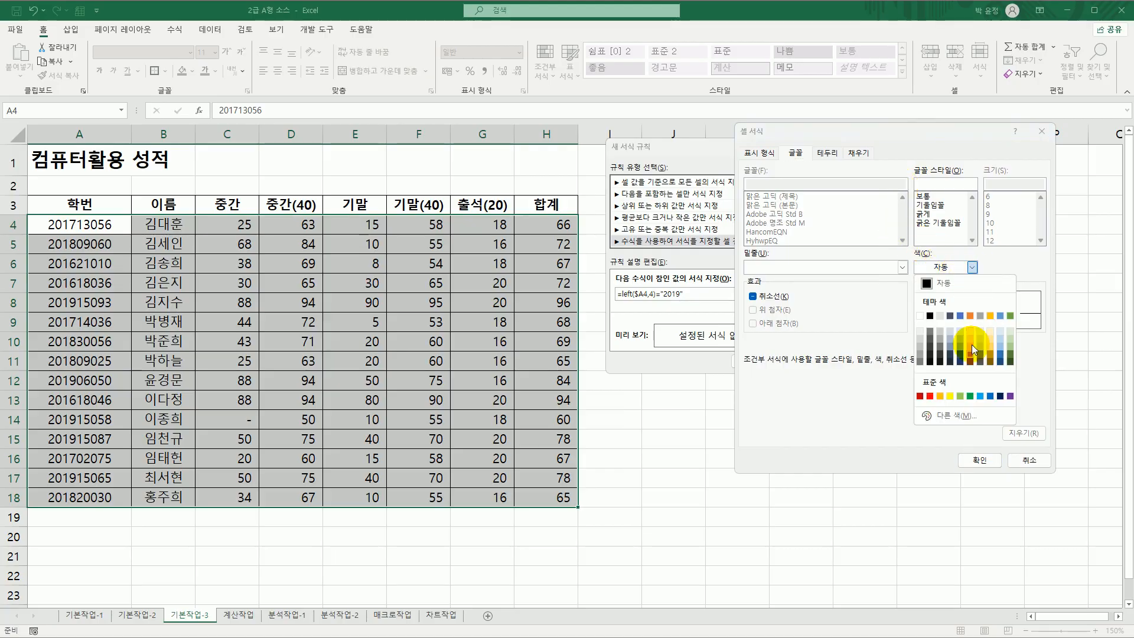
pyautogui.click(929, 396)
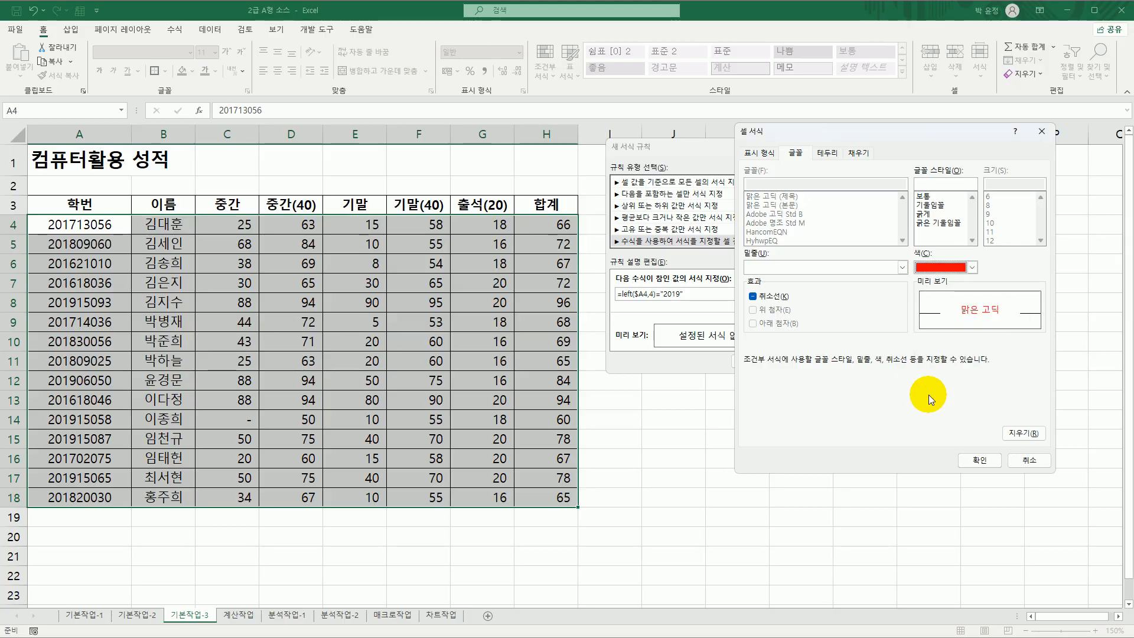
pyautogui.click(978, 461)
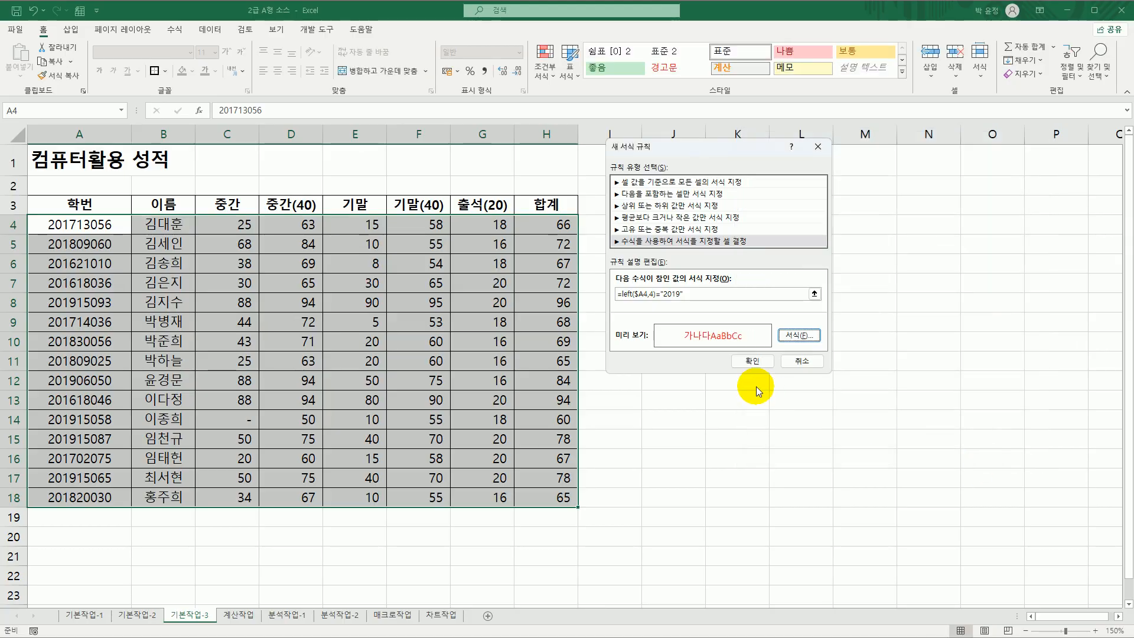
# Apply the conditional formatting rule and check the rows whose 학번 starts with 2019.
pyautogui.click(752, 359)
pyautogui.click(737, 407)
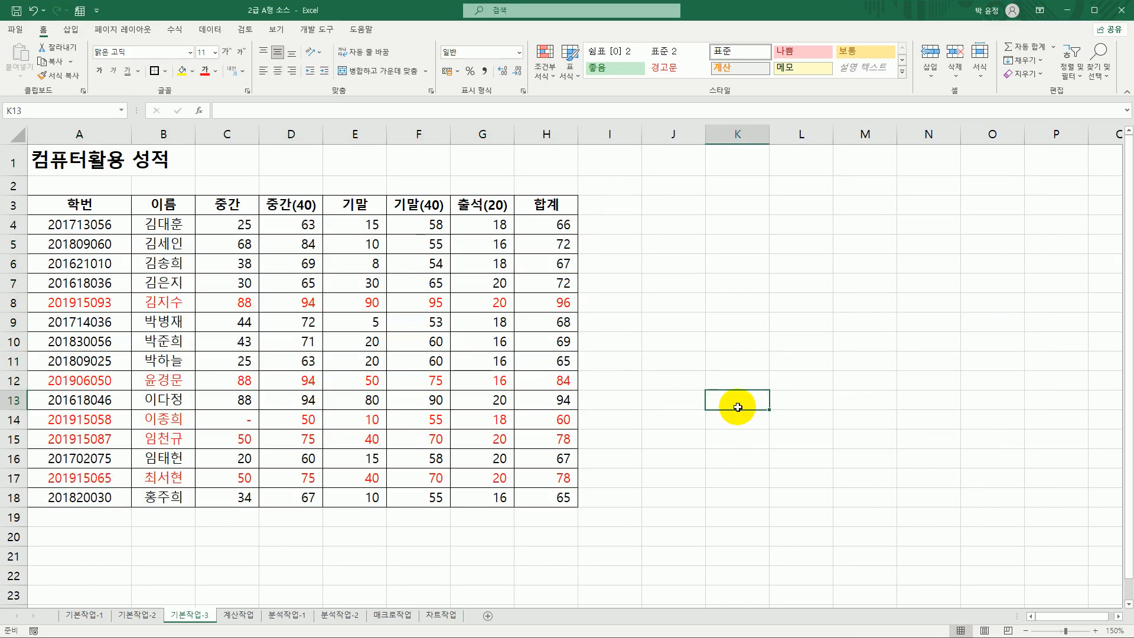
pyautogui.click(83, 293)
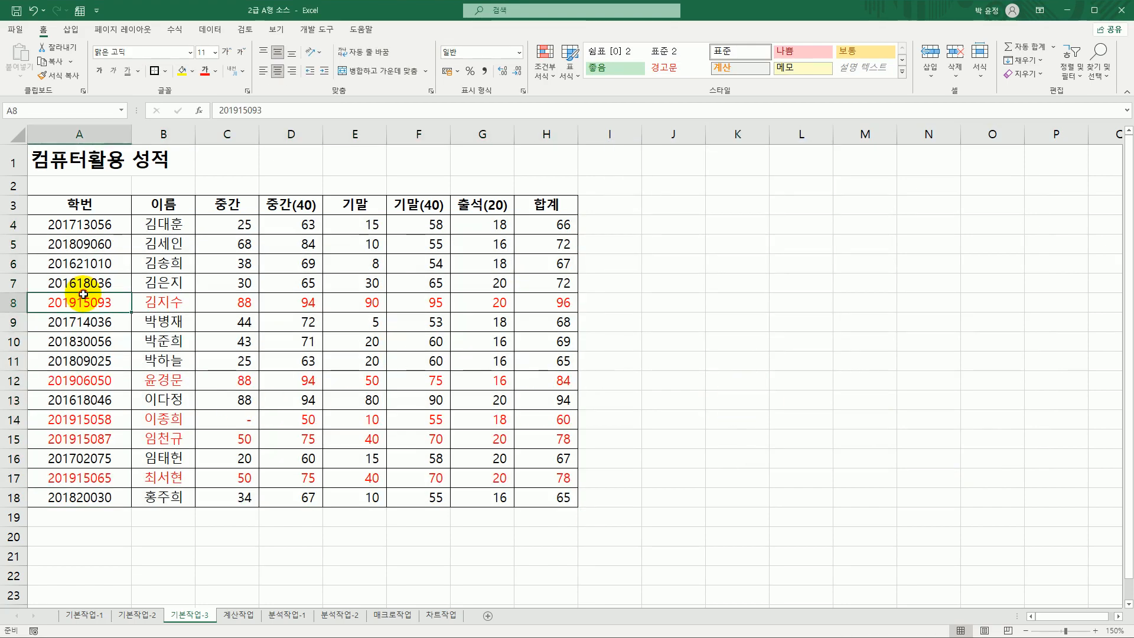
pyautogui.click(94, 434)
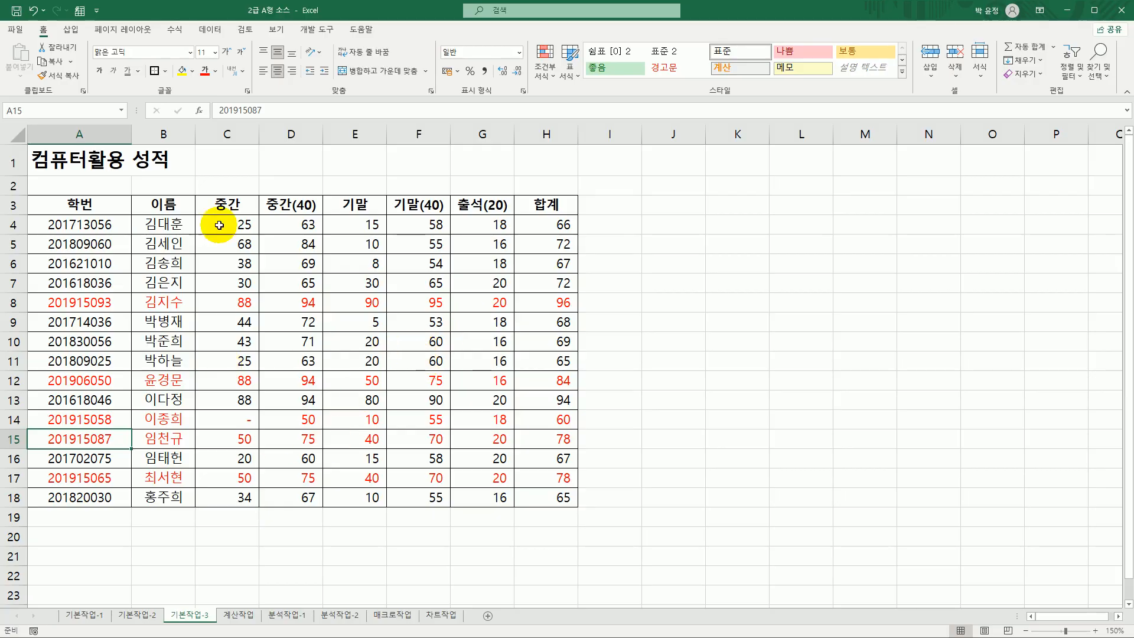
# Open the 계산작업 sheet, review the 응시일 dates in C3:C9 and select the first 요일 cell, D3, of 표1.
pyautogui.click(239, 614)
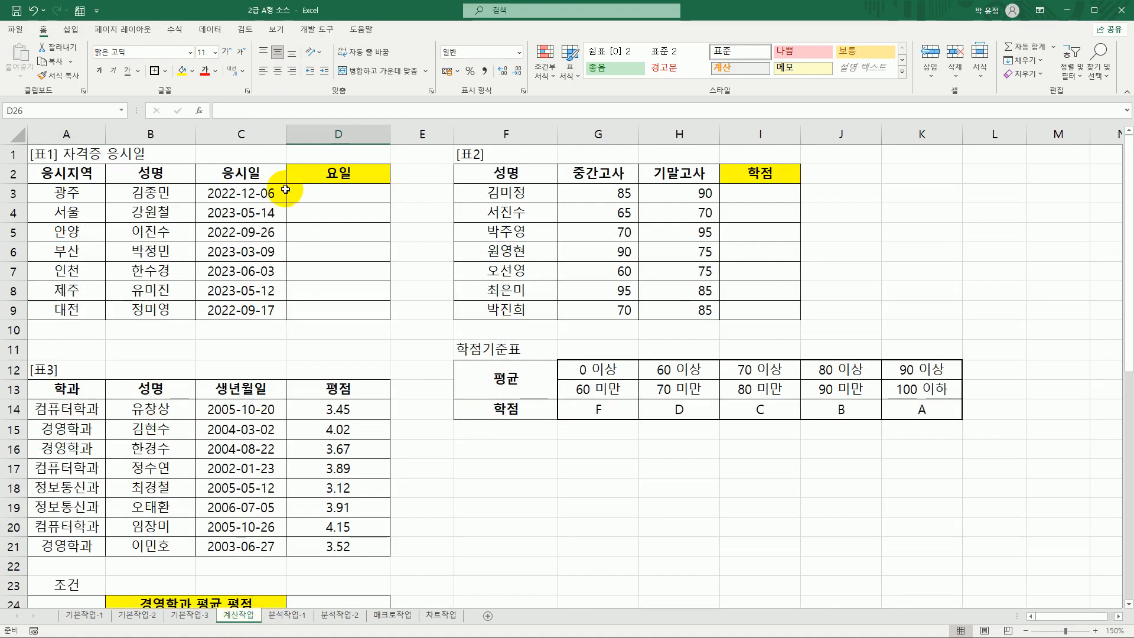
pyautogui.click(327, 192)
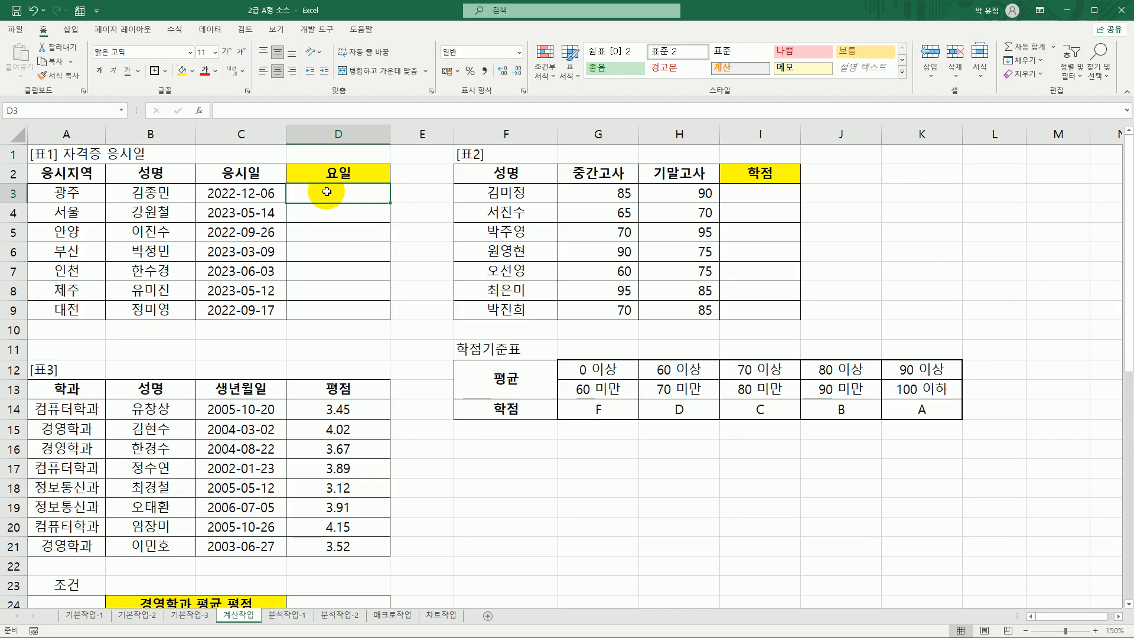
pyautogui.moveTo(266, 192); pyautogui.dragTo(262, 309)
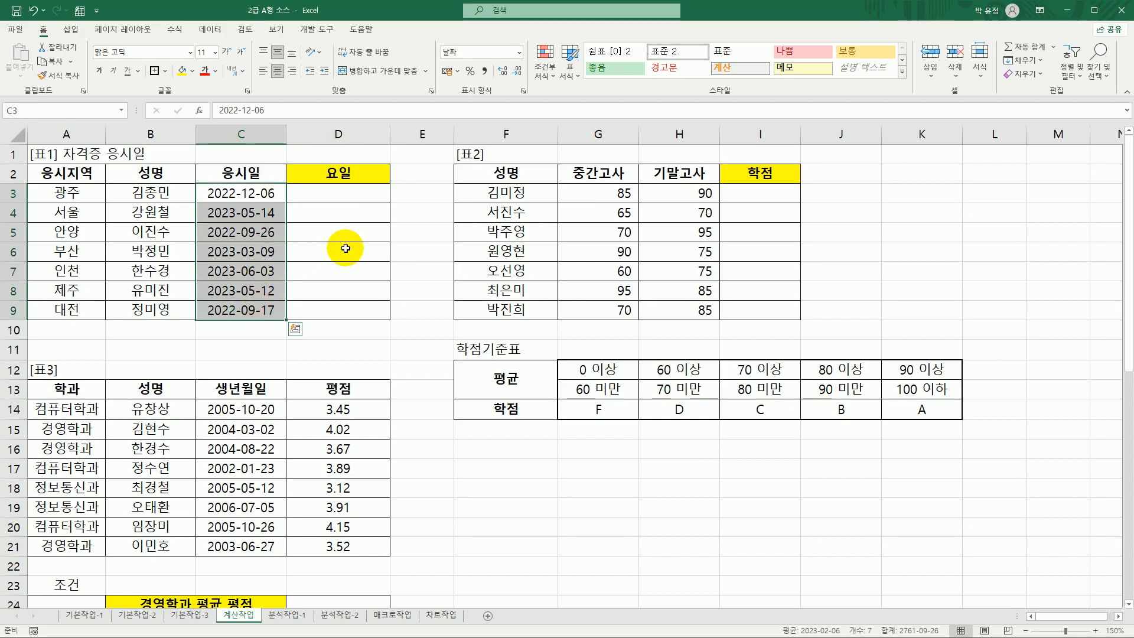
pyautogui.click(345, 194)
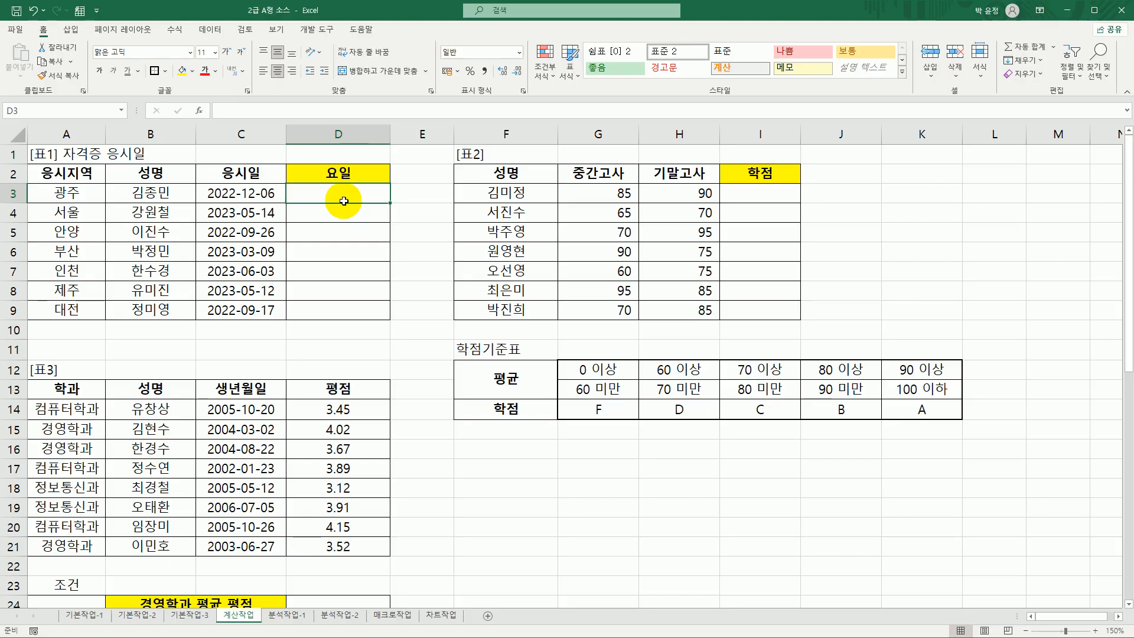
pyautogui.moveTo(258, 195); pyautogui.dragTo(255, 318)
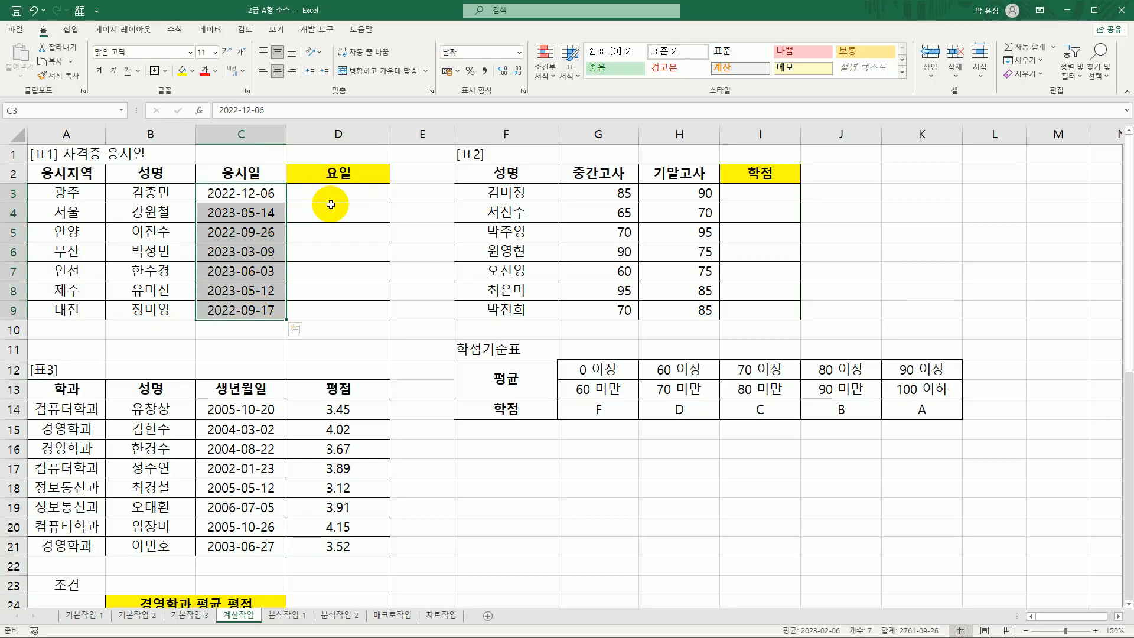
pyautogui.click(331, 194)
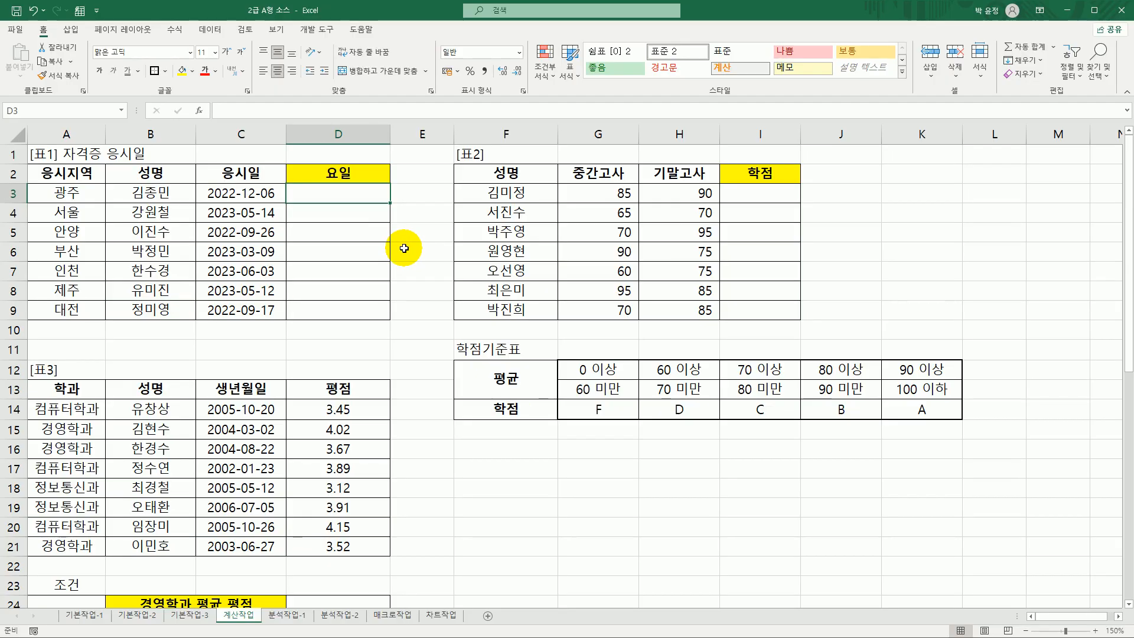
# Enter =WEEKDAY(C3,2) in D3, using the return type that numbers Monday as 1 through Sunday as 7.
pyautogui.write('=')
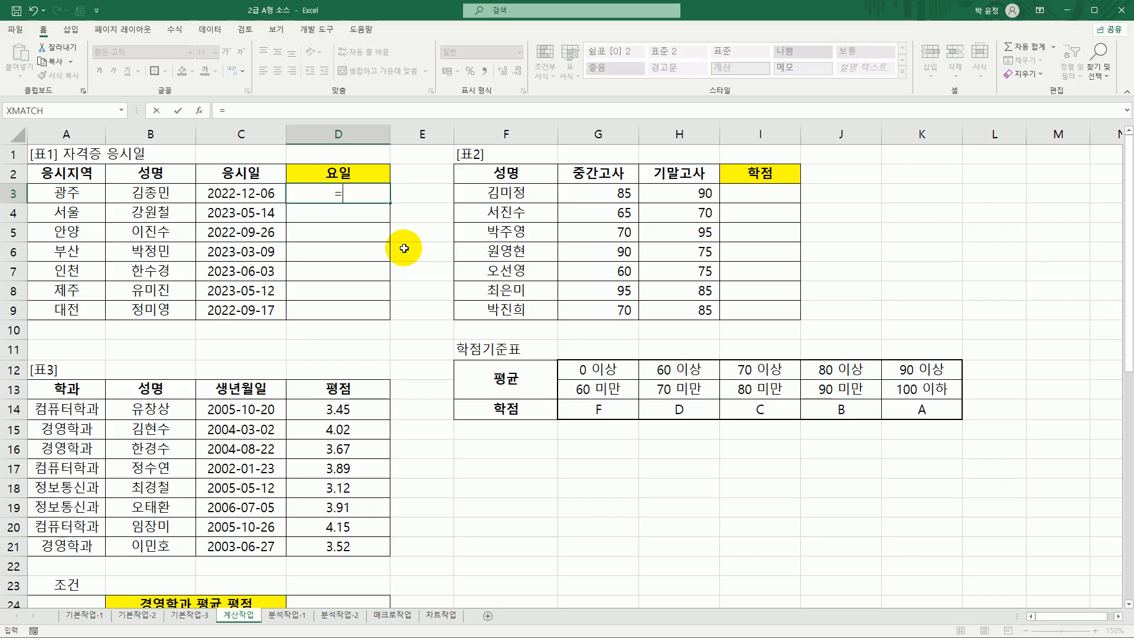
pyautogui.write('we')
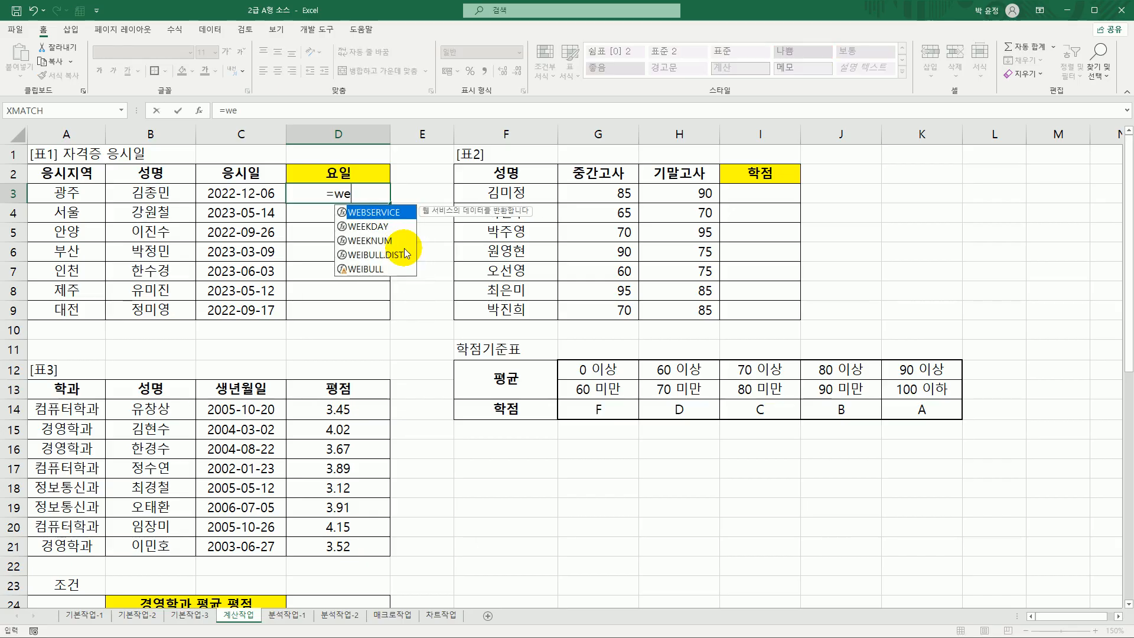
pyautogui.doubleClick(378, 227)
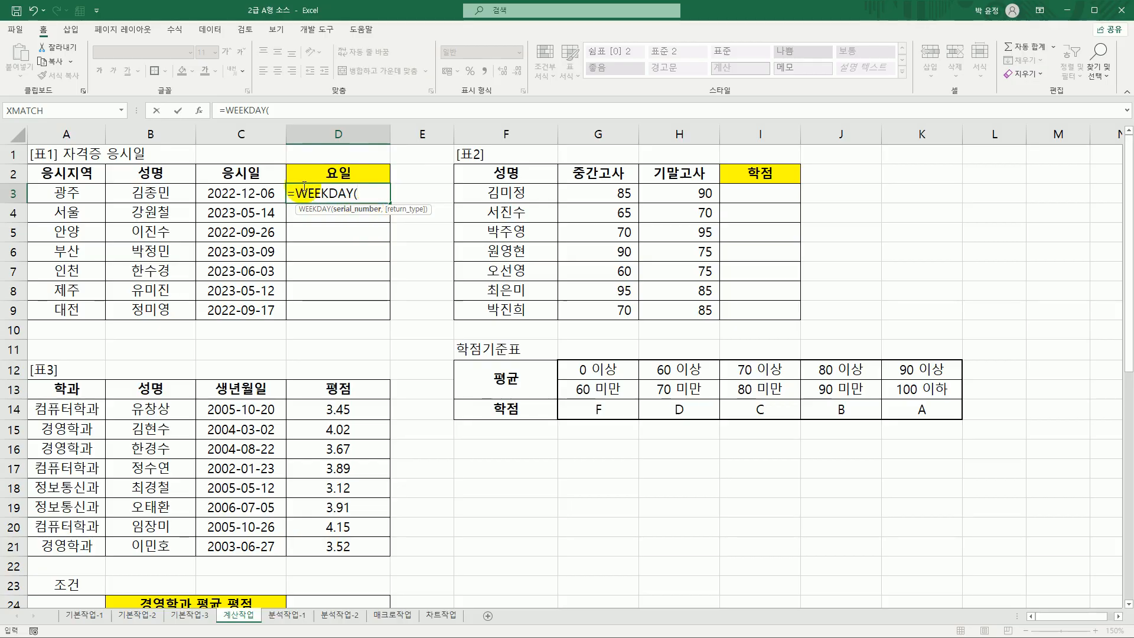
pyautogui.click(267, 197)
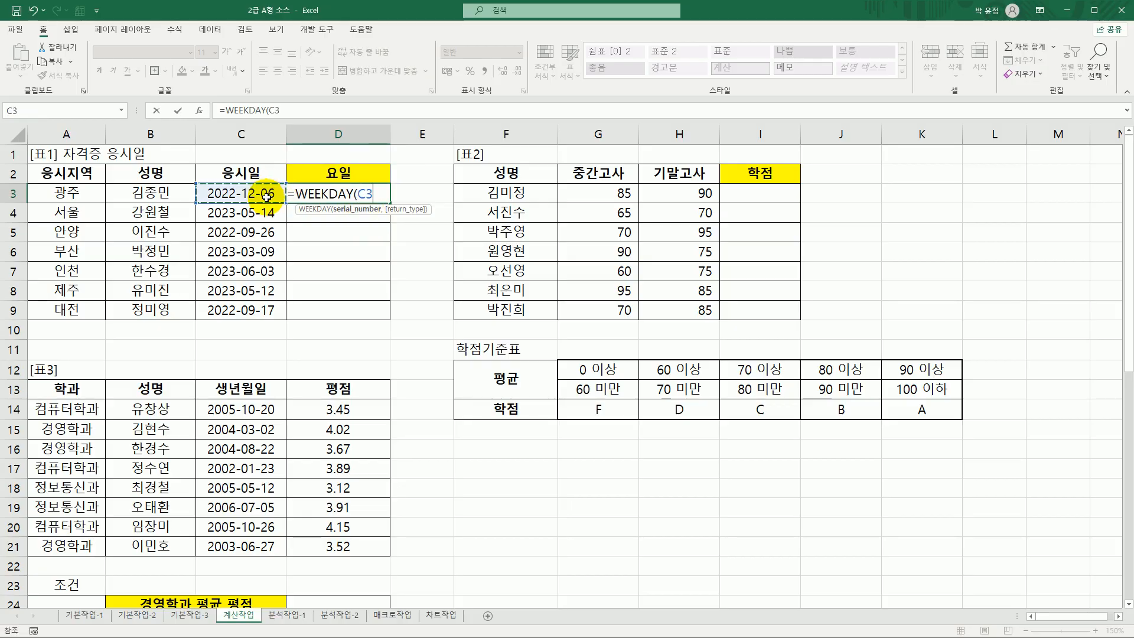
pyautogui.write(',')
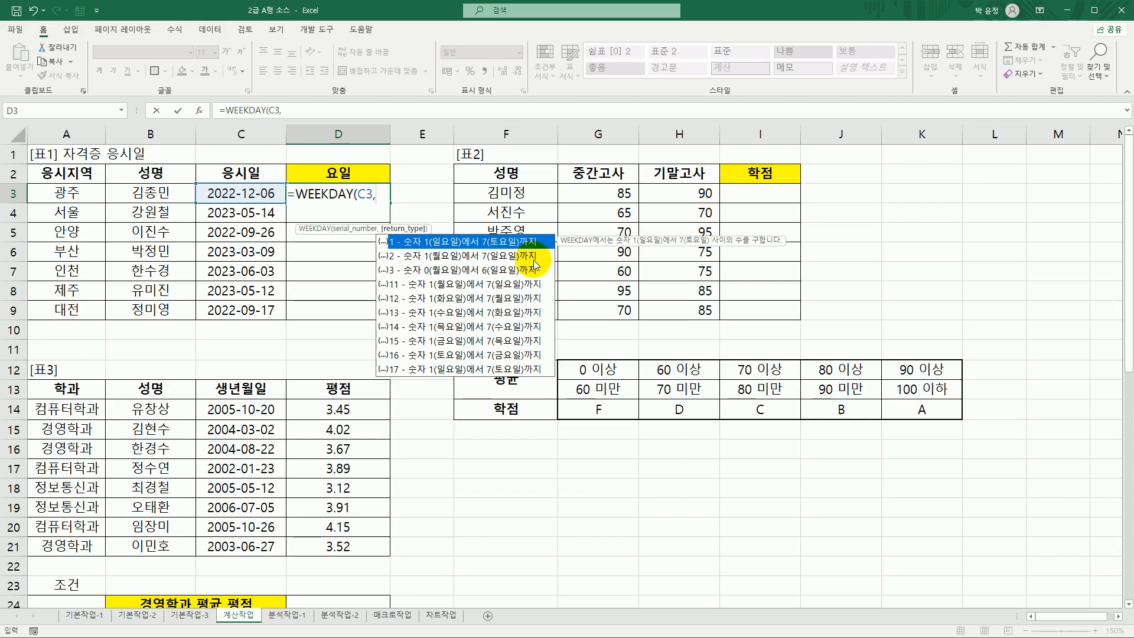
pyautogui.click(430, 260)
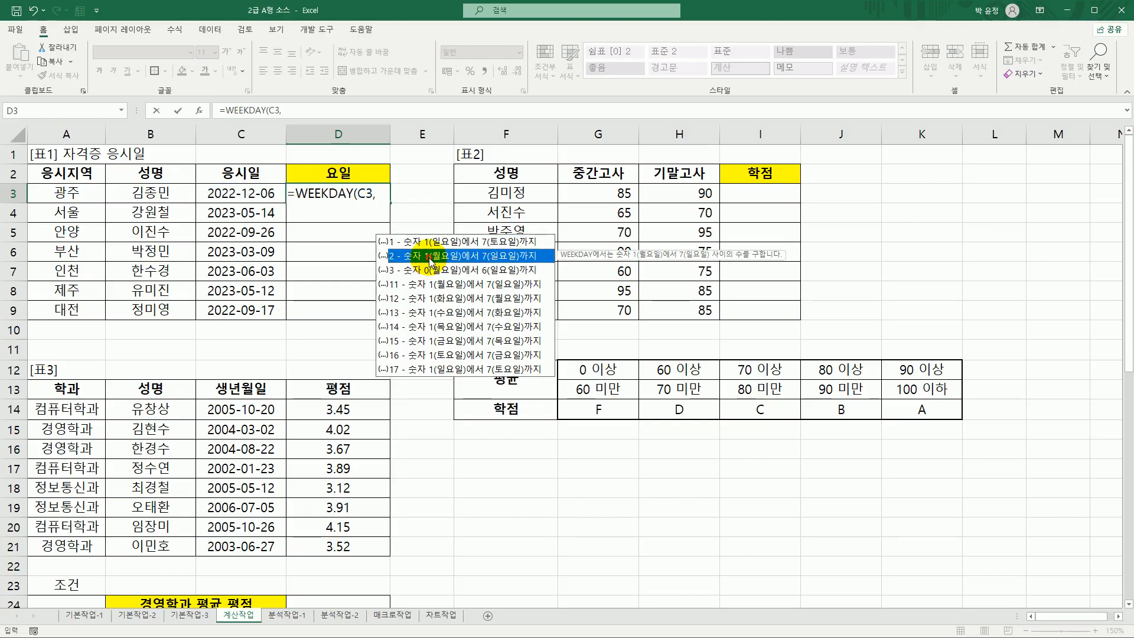
pyautogui.doubleClick(430, 257)
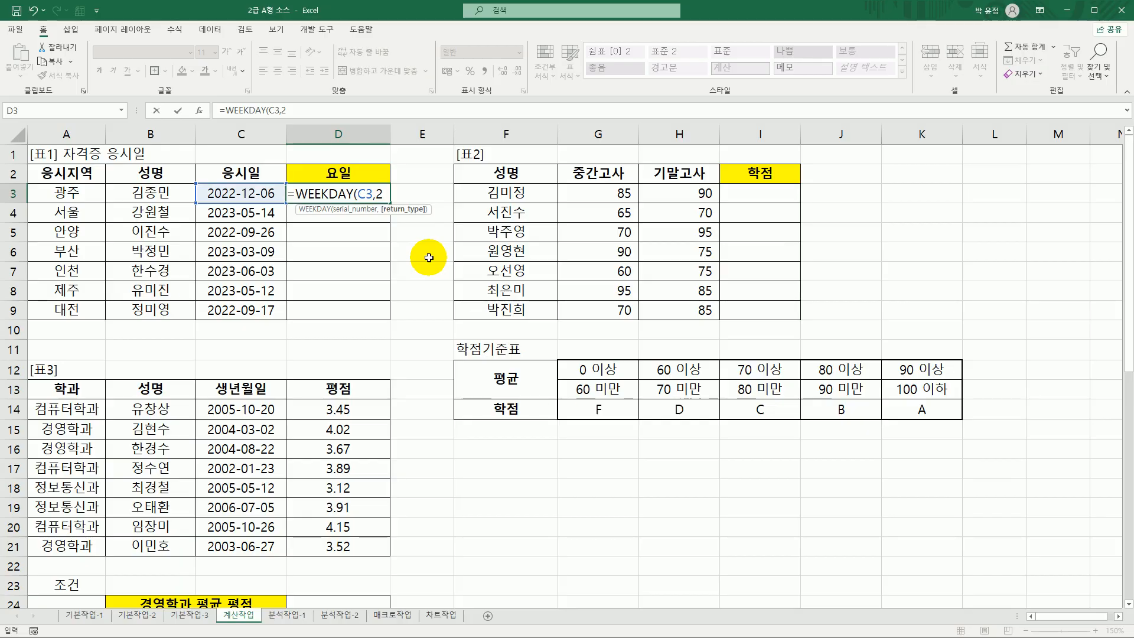
pyautogui.write(')')
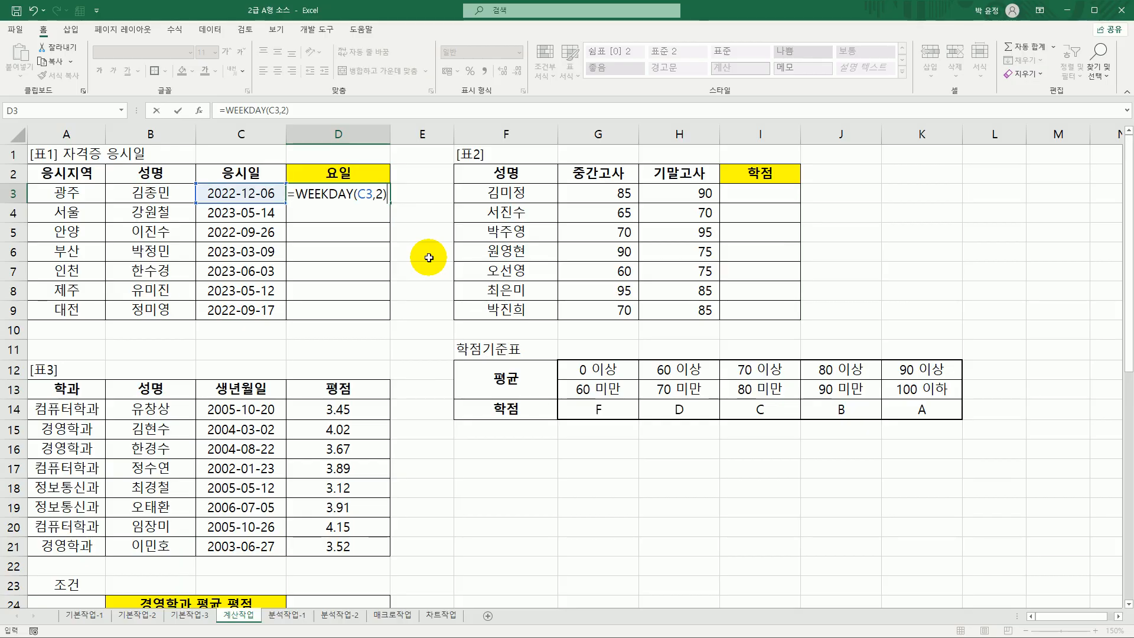
pyautogui.press('Return')
# Copy the WEEKDAY formula from D3 down to D9 and check the weekday numbers.
pyautogui.click(376, 194)
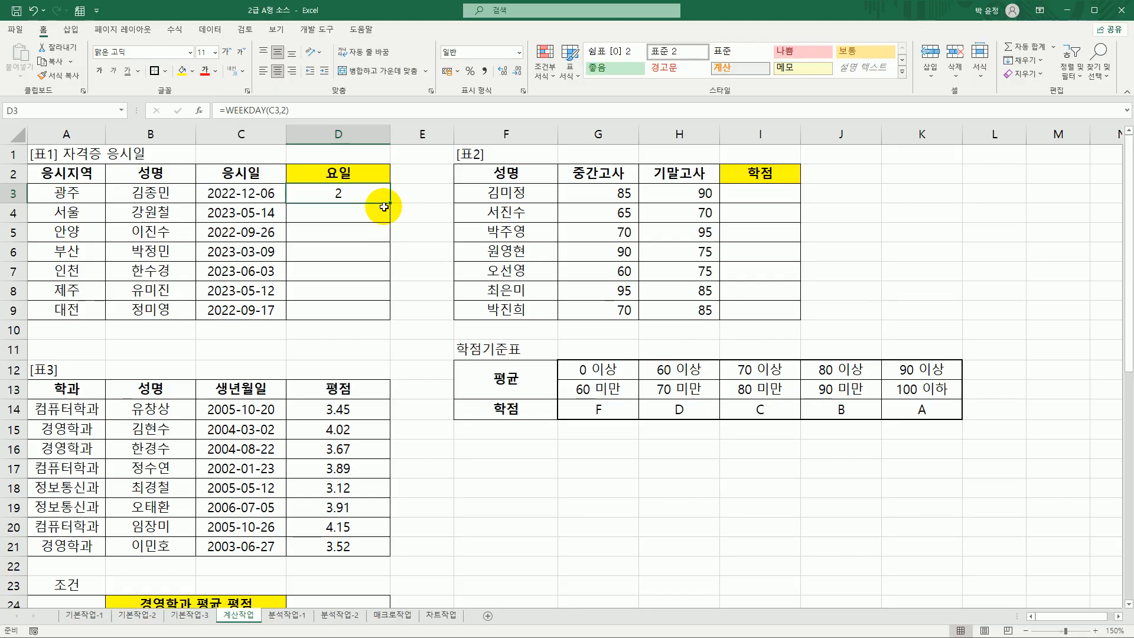
pyautogui.moveTo(383, 207); pyautogui.dragTo(376, 312)
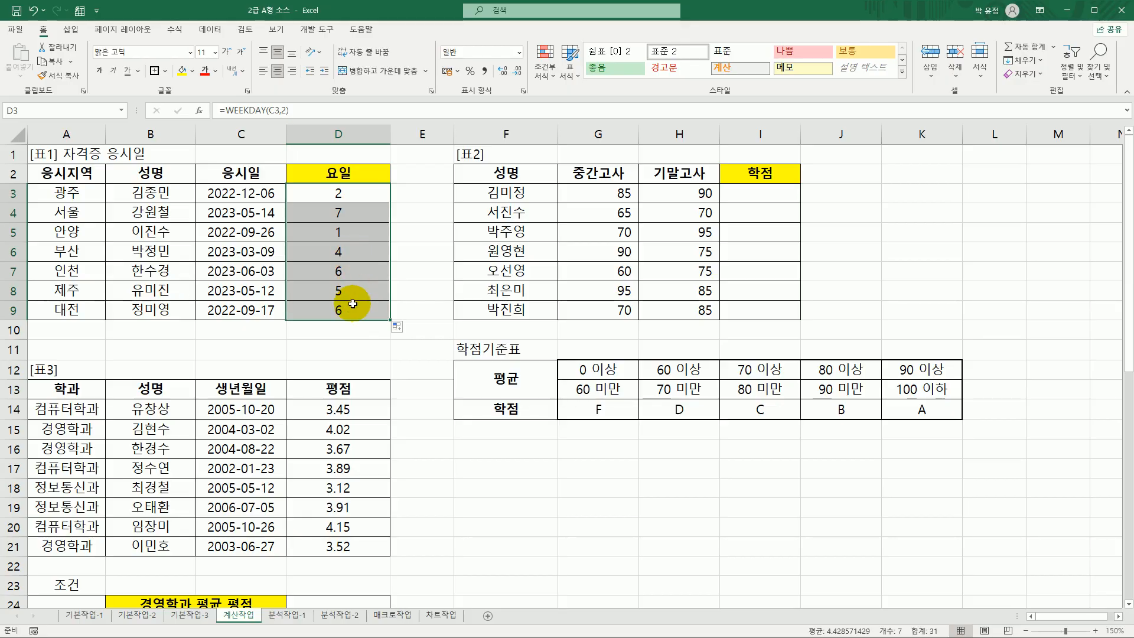
pyautogui.click(353, 195)
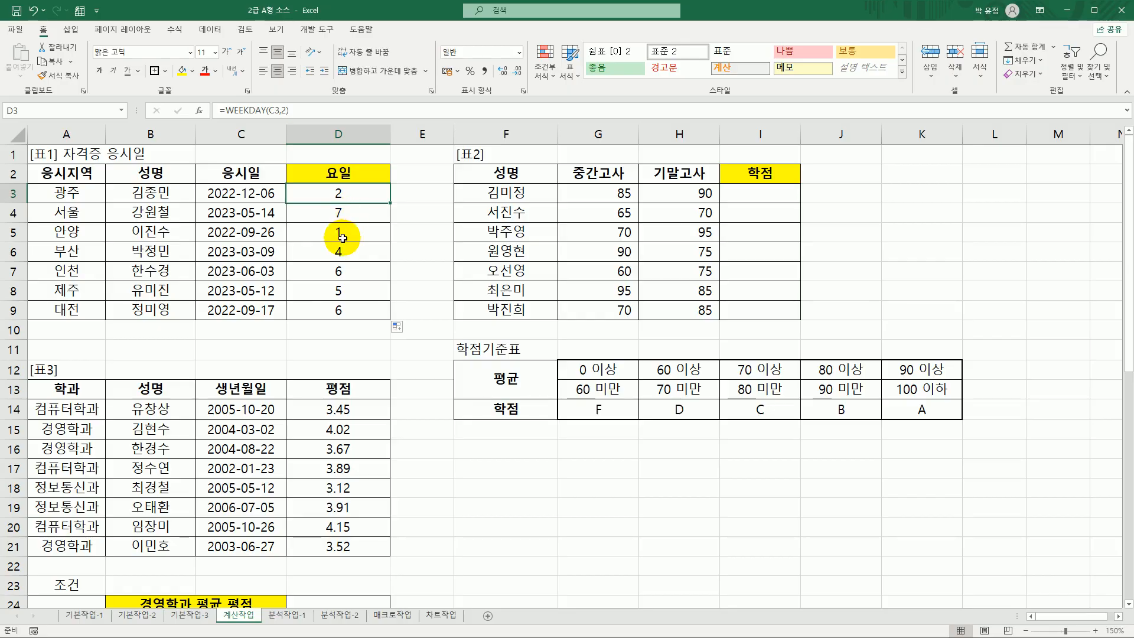
# Wrap the WEEKDAY formula in D3 in an IF function with the logical test WEEKDAY(C3,2)<=5.
pyautogui.doubleClick(347, 194)
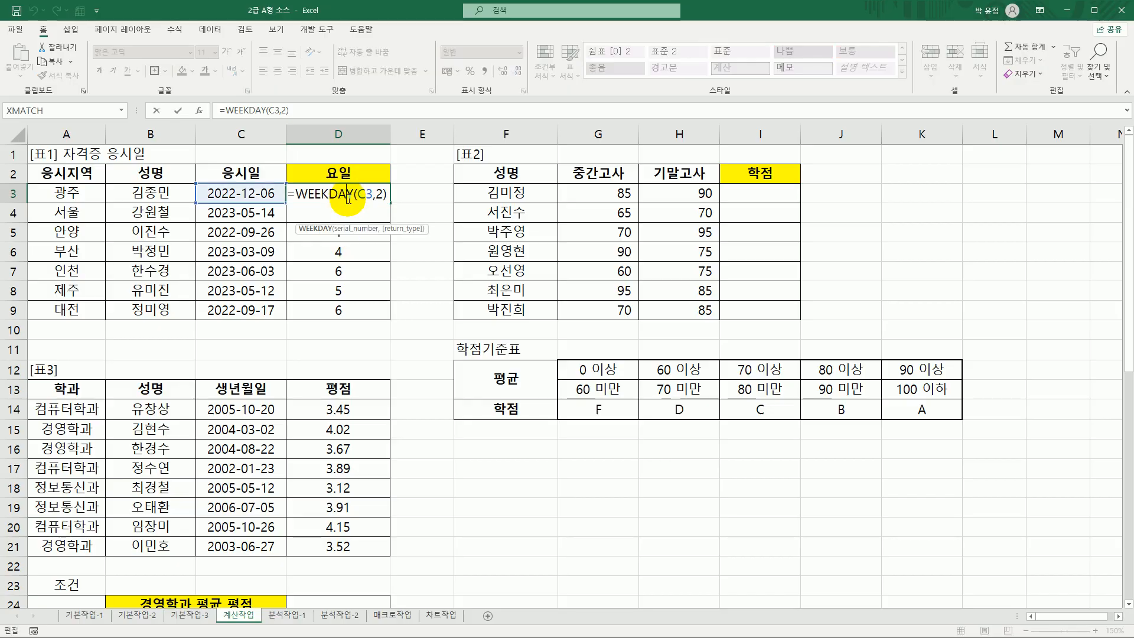
pyautogui.click(295, 195)
pyautogui.write('IF(')
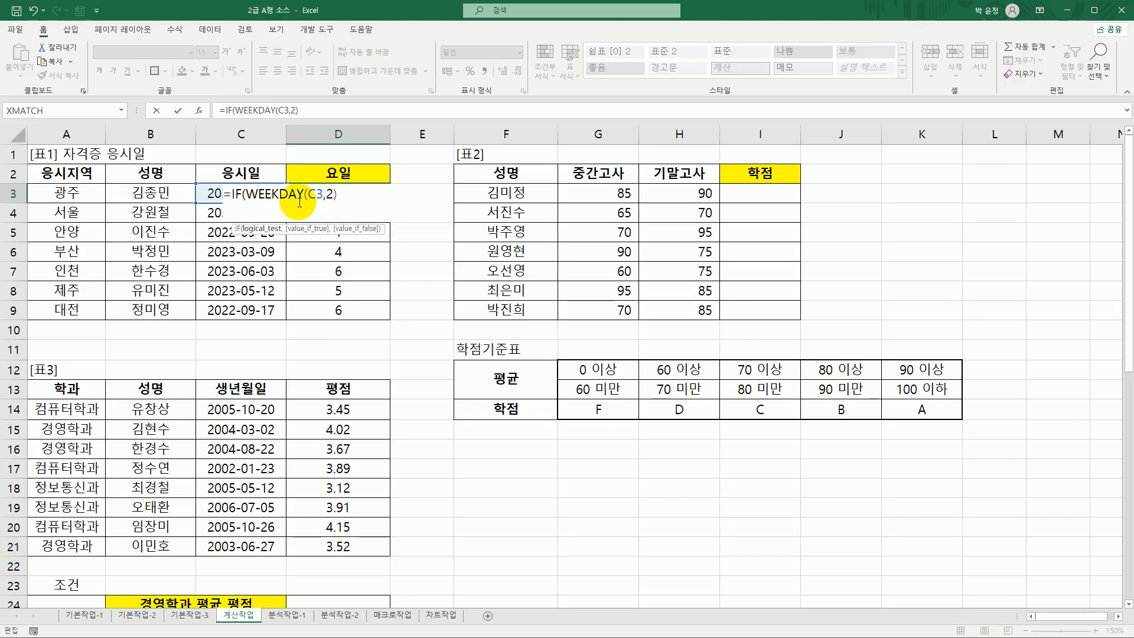
pyautogui.click(353, 202)
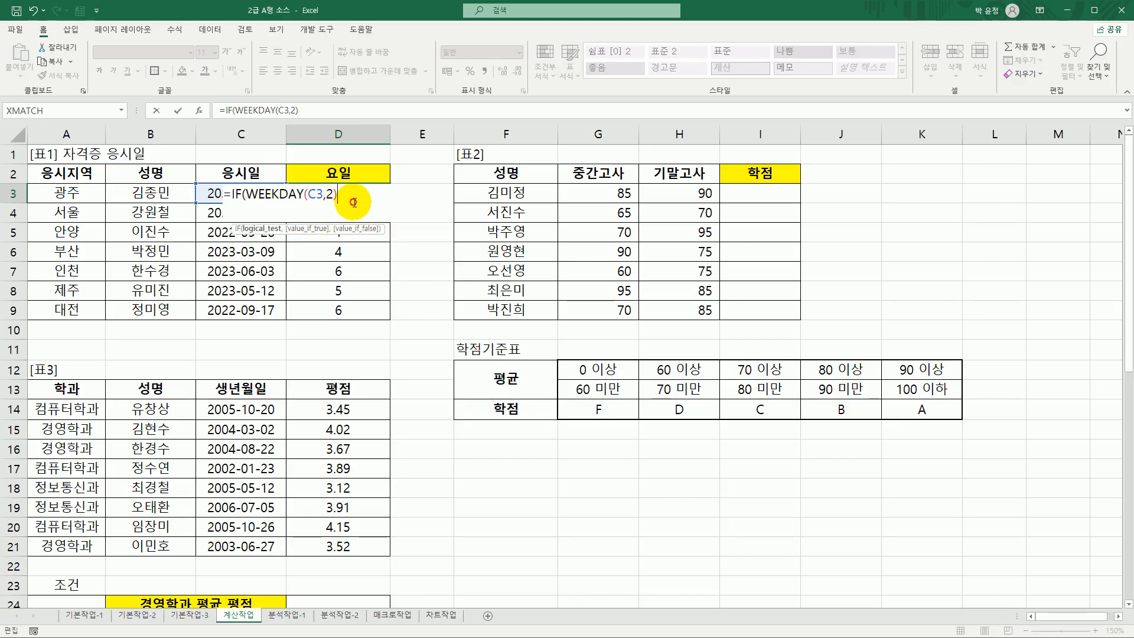
pyautogui.click(232, 194)
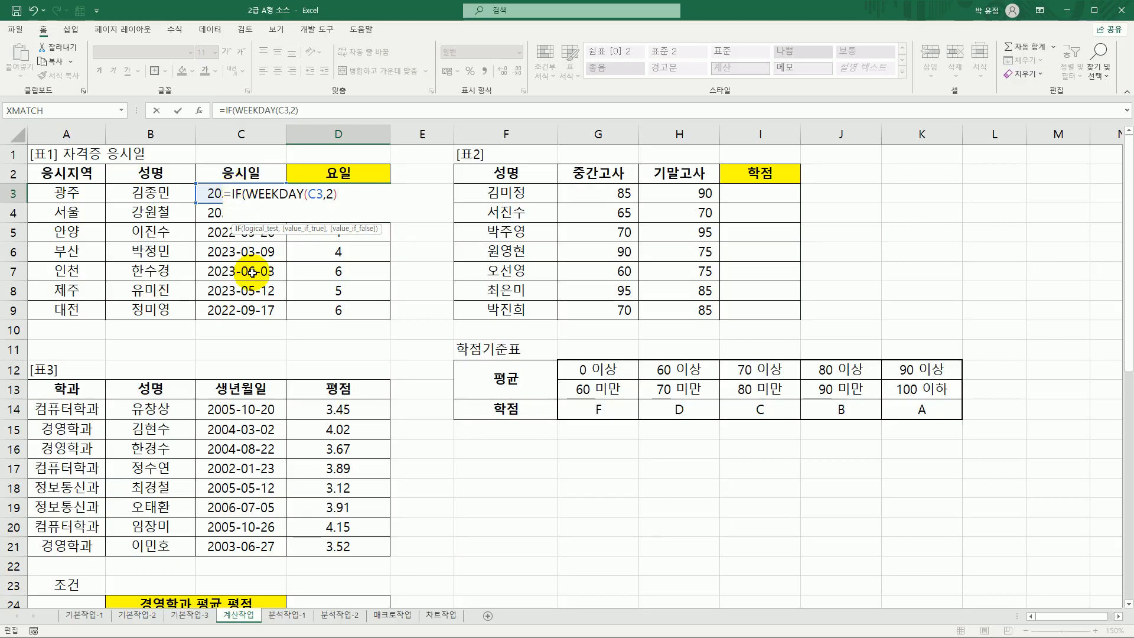
pyautogui.click(199, 112)
pyautogui.click(703, 174)
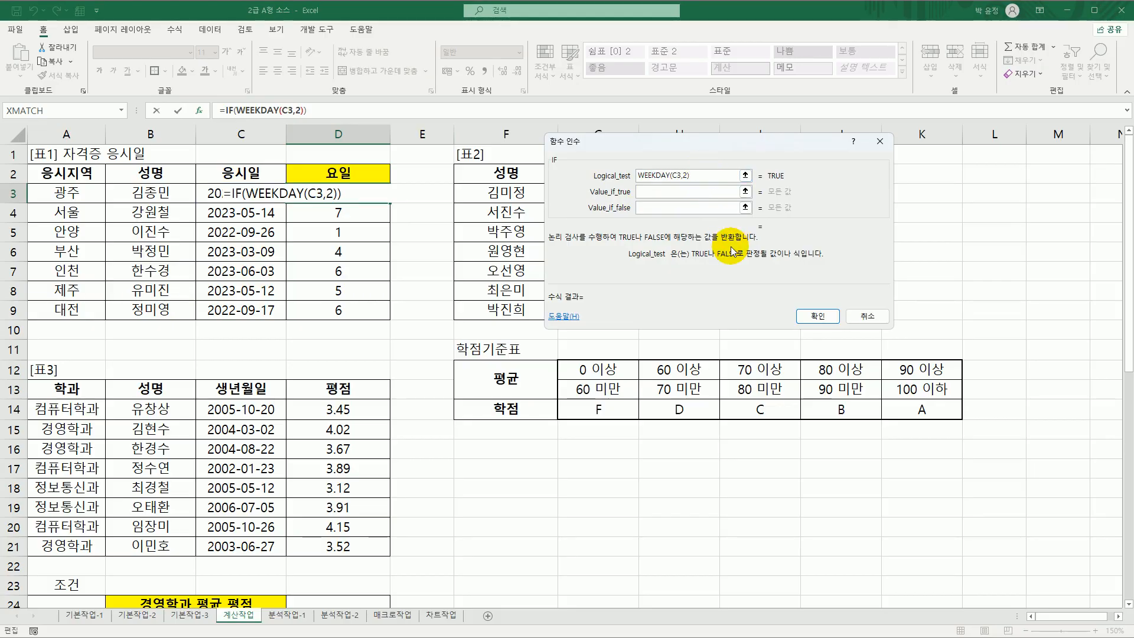
pyautogui.write('<=5')
# Set the IF function's true value to "평일" and its false value to "주말".
pyautogui.click(671, 191)
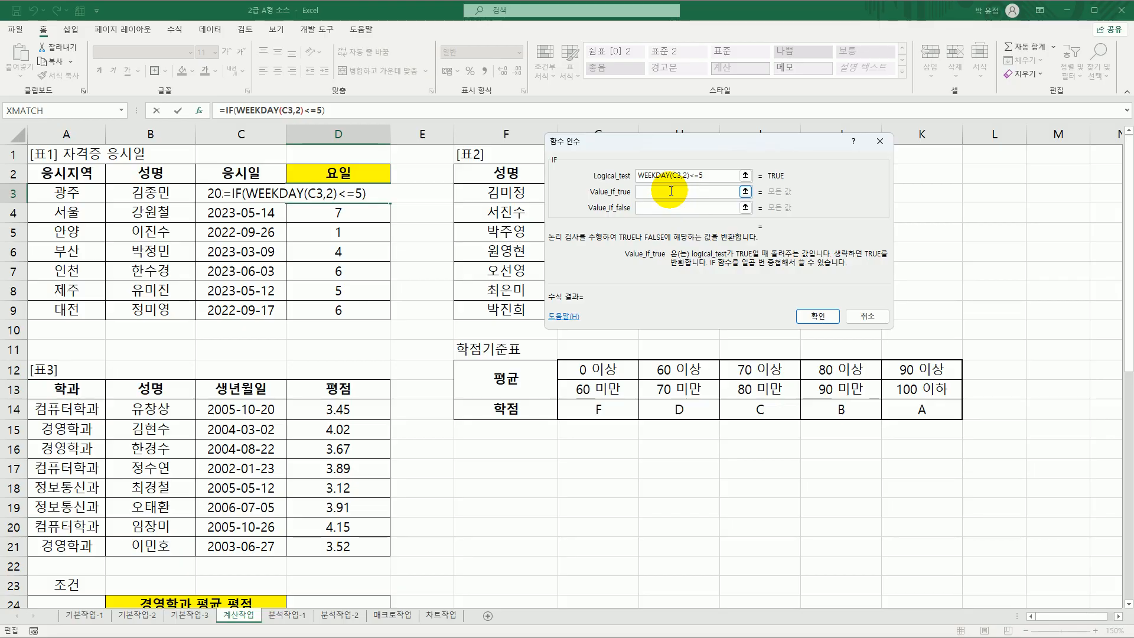
pyautogui.write('vu')
pyautogui.press('BackSpace')
pyautogui.press('BackSpace')
pyautogui.write('평일')
pyautogui.press('Tab')
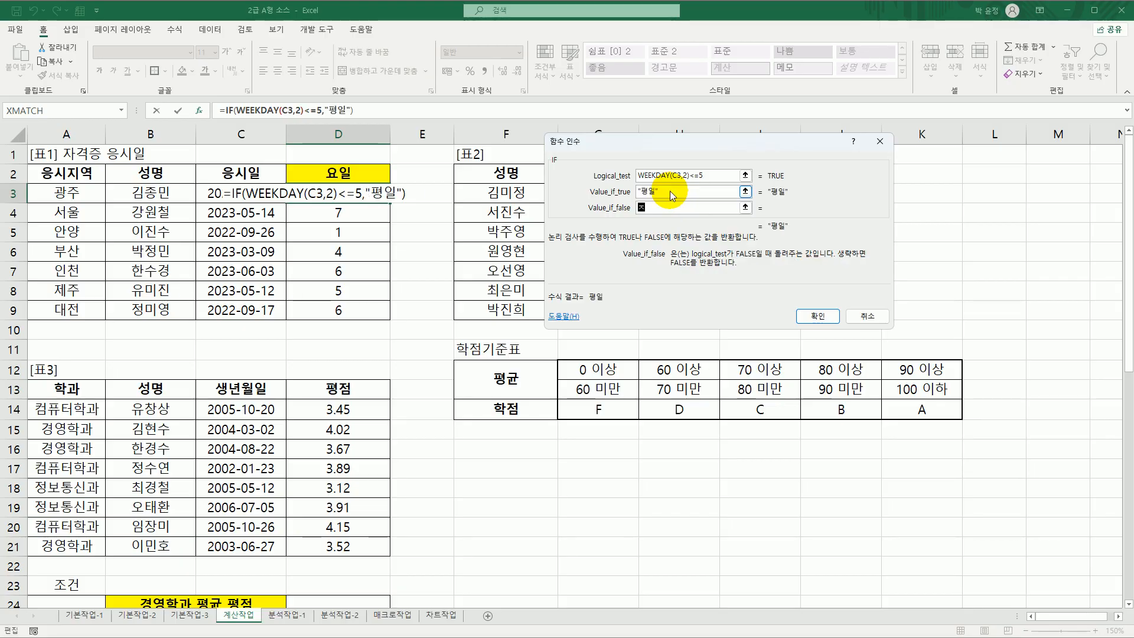
pyautogui.write('주마ㄹ')
pyautogui.press('Tab')
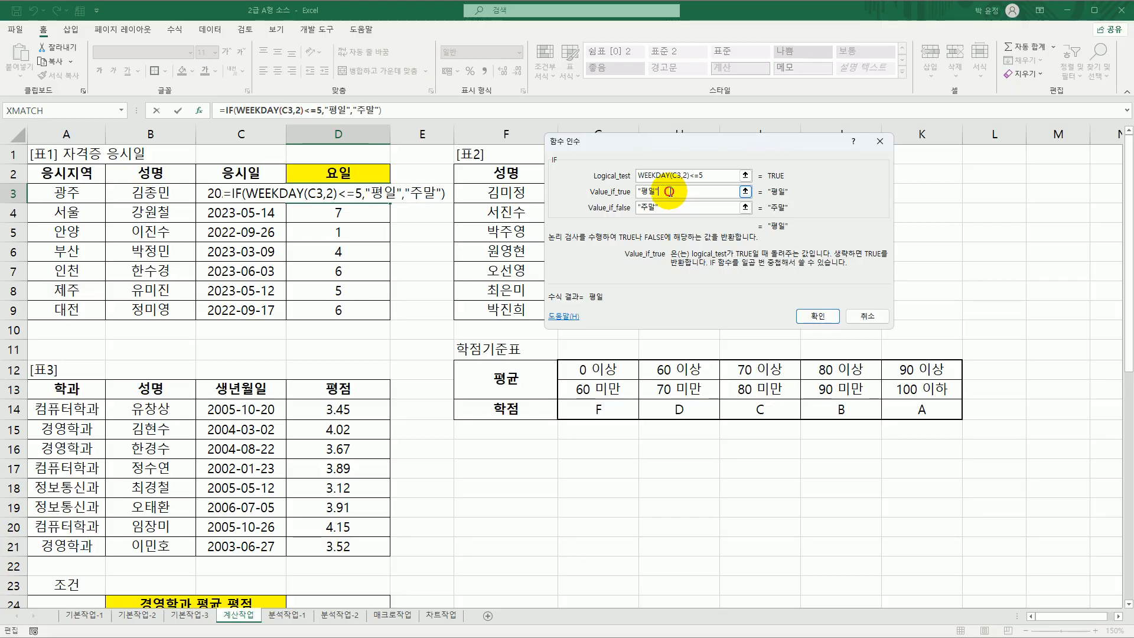
# Confirm the IF function arguments and copy the formula from D3 down to D9.
pyautogui.click(665, 208)
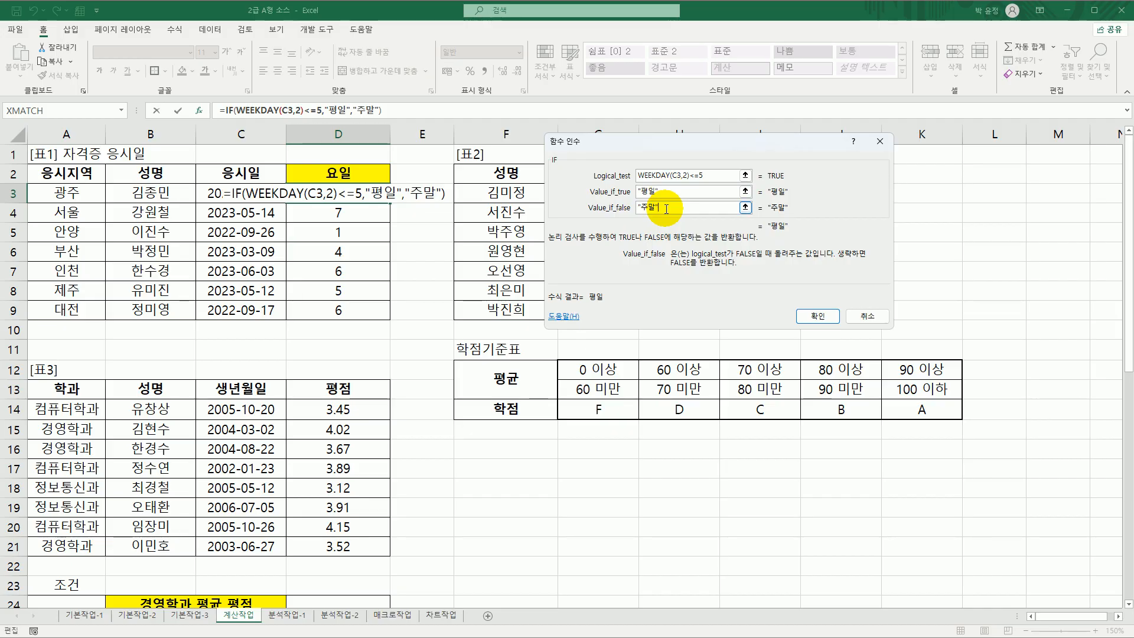
pyautogui.click(652, 195)
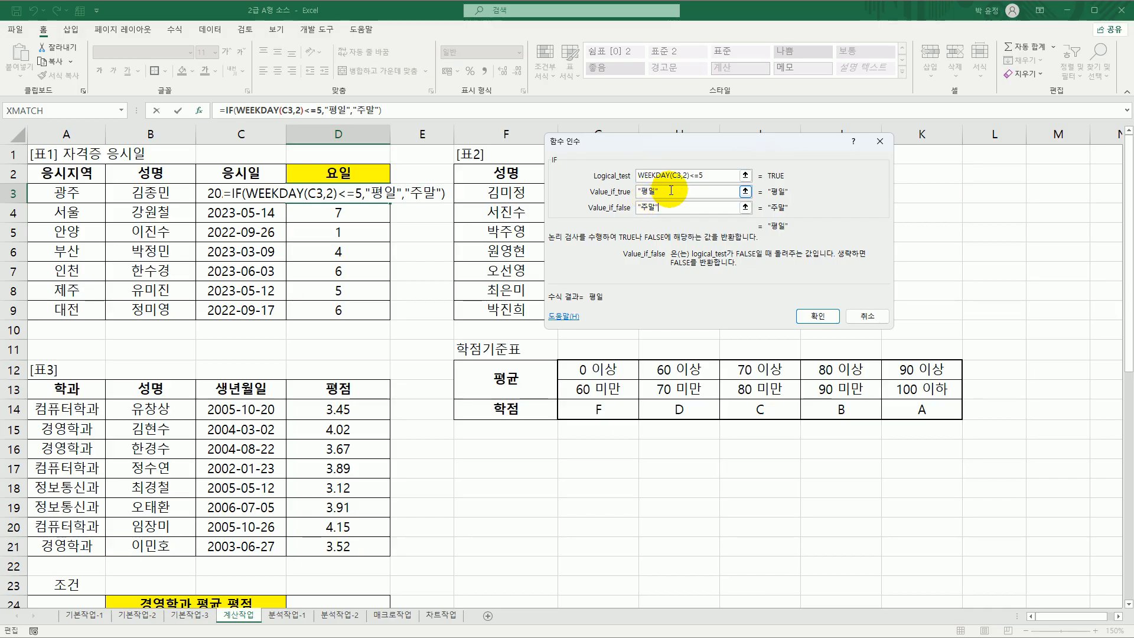
pyautogui.click(667, 208)
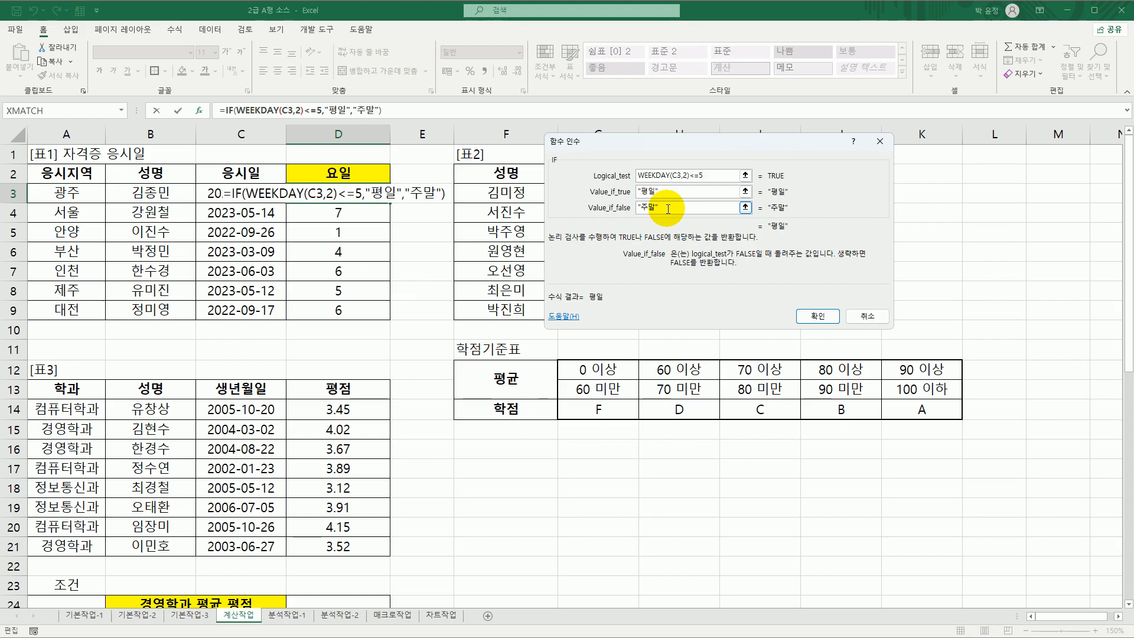
pyautogui.click(663, 207)
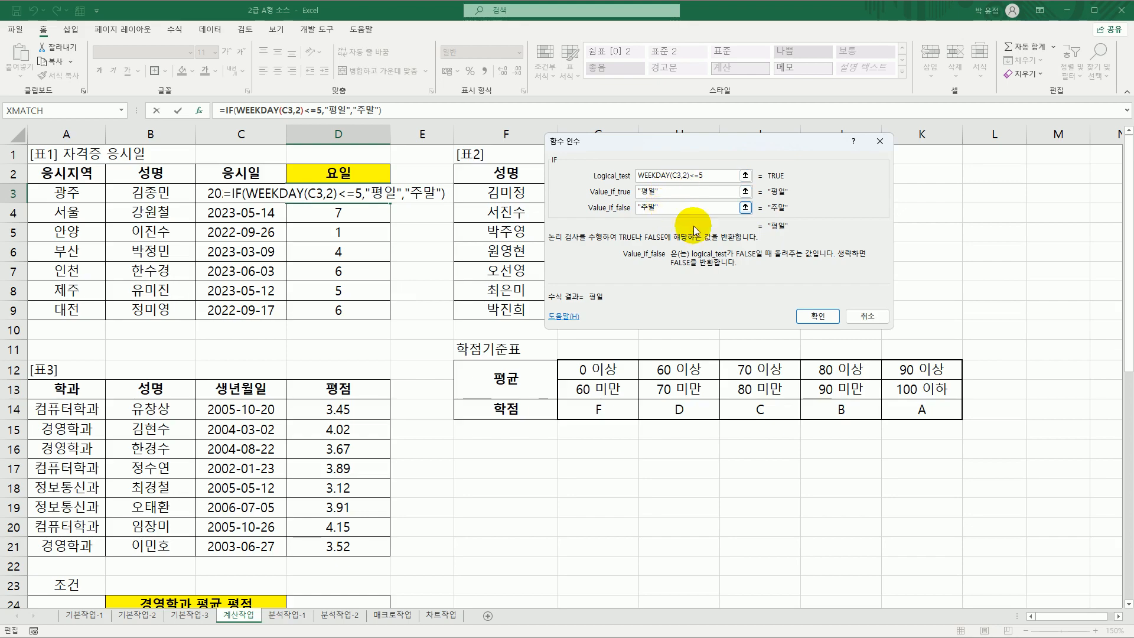
pyautogui.click(812, 317)
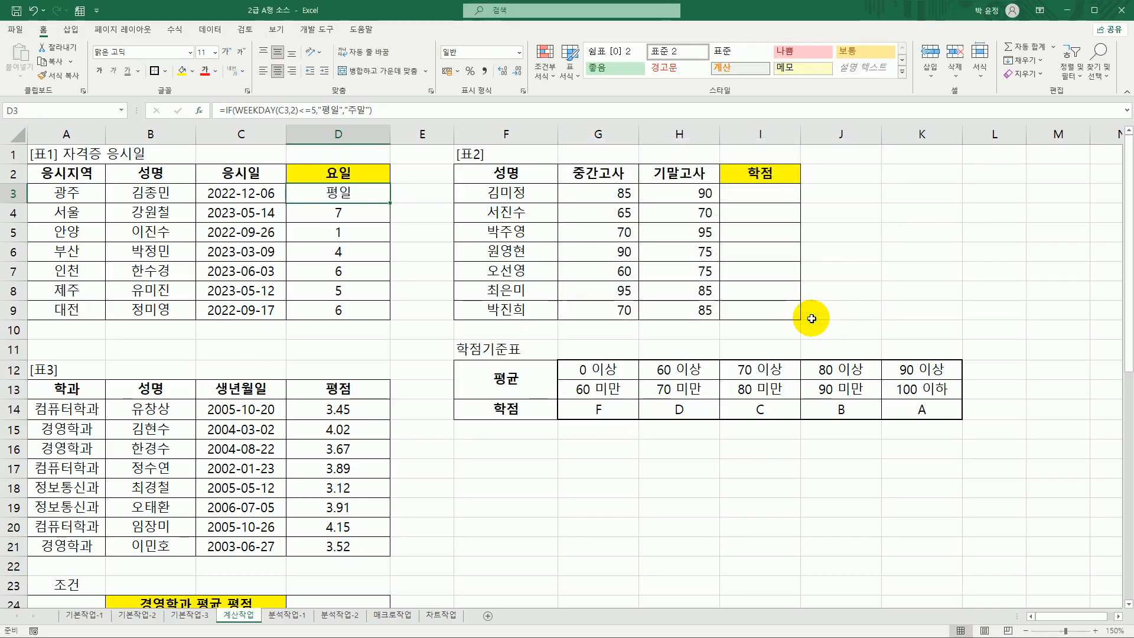
pyautogui.moveTo(390, 203); pyautogui.dragTo(378, 322)
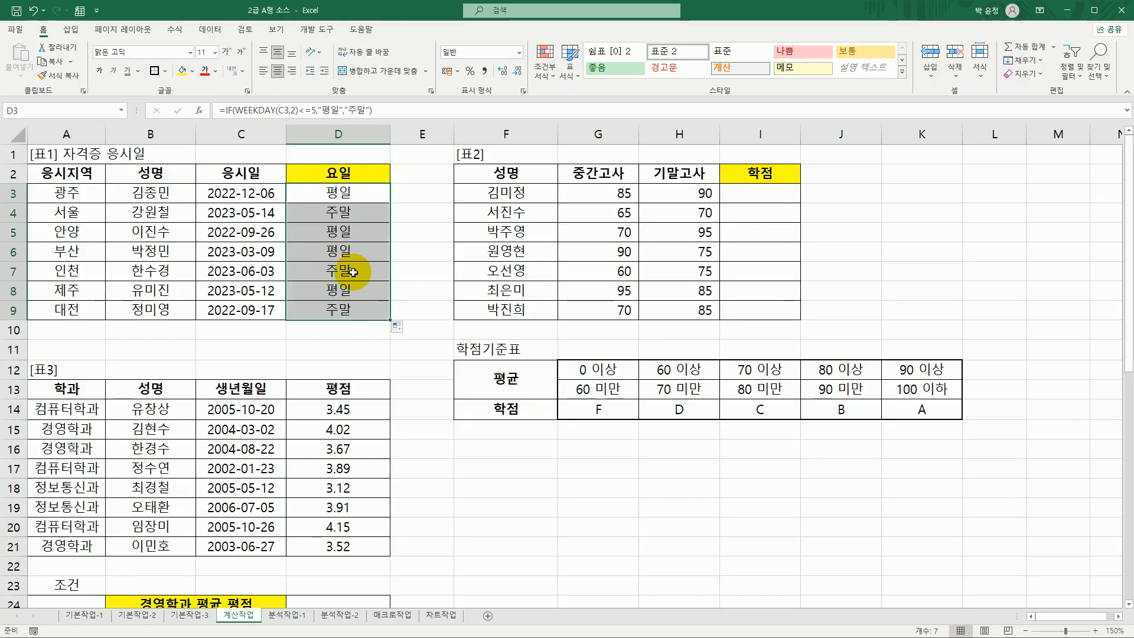
# Examine the 학점기준표 thresholds and grades and the 중간고사 and 기말고사 scores needed for the 학점 column.
pyautogui.click(773, 195)
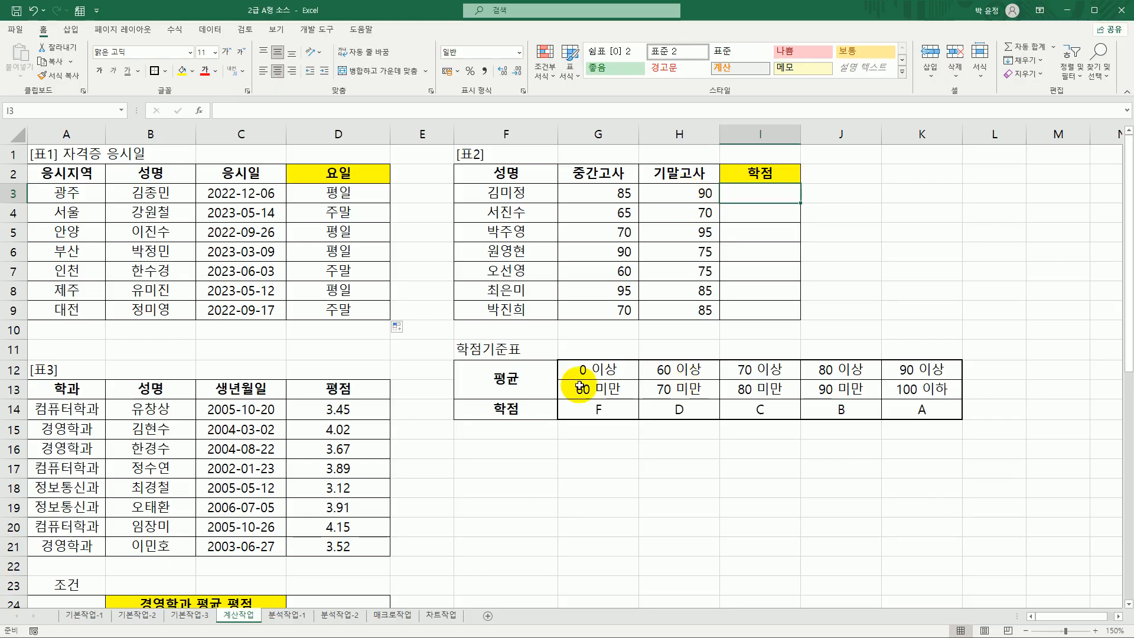
pyautogui.moveTo(593, 369); pyautogui.dragTo(916, 372)
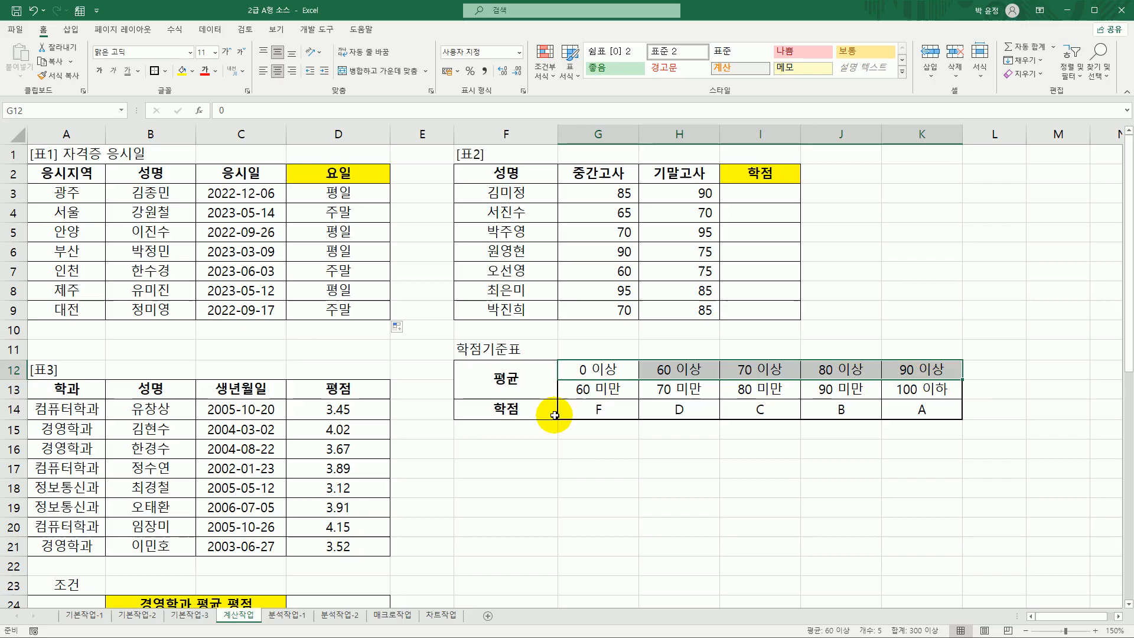
pyautogui.click(588, 414)
pyautogui.click(768, 193)
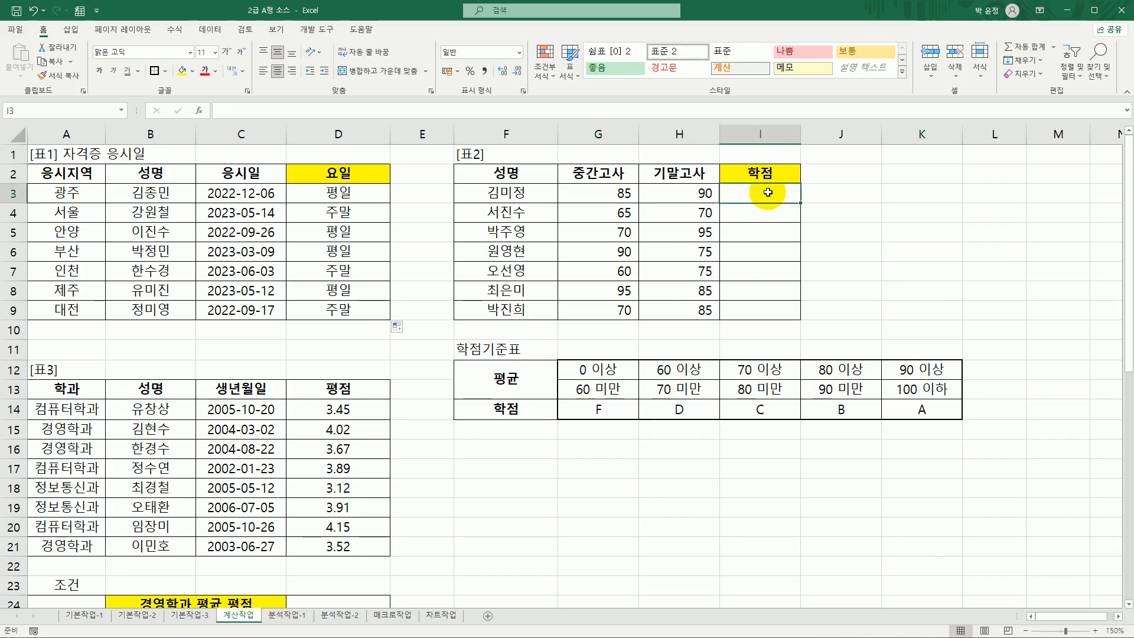
pyautogui.moveTo(614, 193); pyautogui.dragTo(676, 196)
pyautogui.click(774, 197)
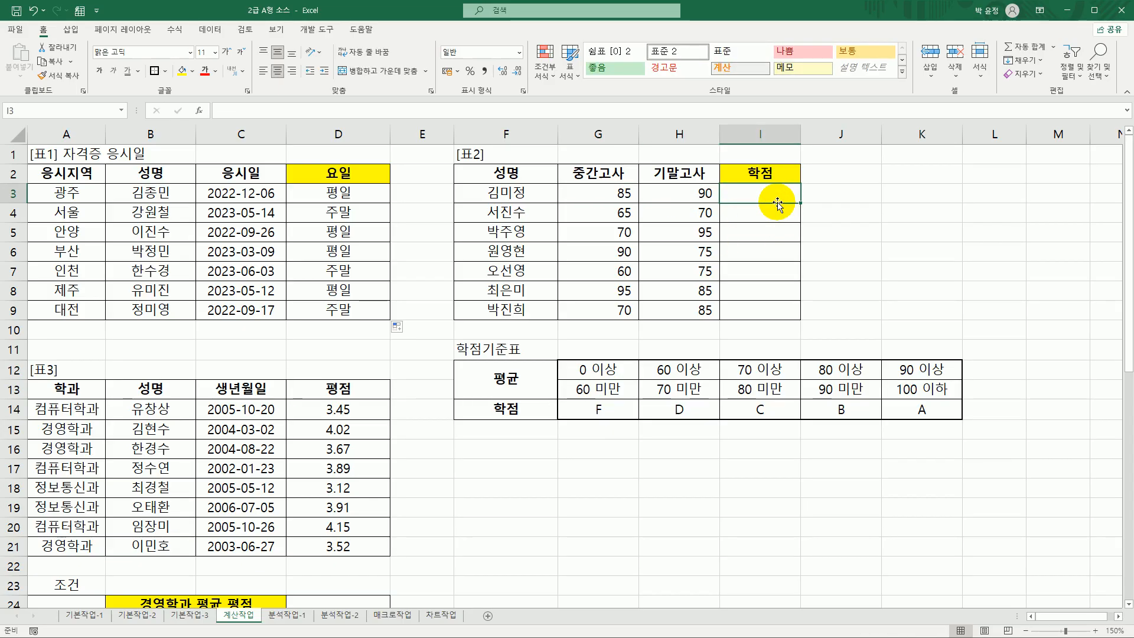
# Enter =AVERAGE(G3:H3) in 학점 cell I3 and copy the formula down to I9.
pyautogui.write('=')
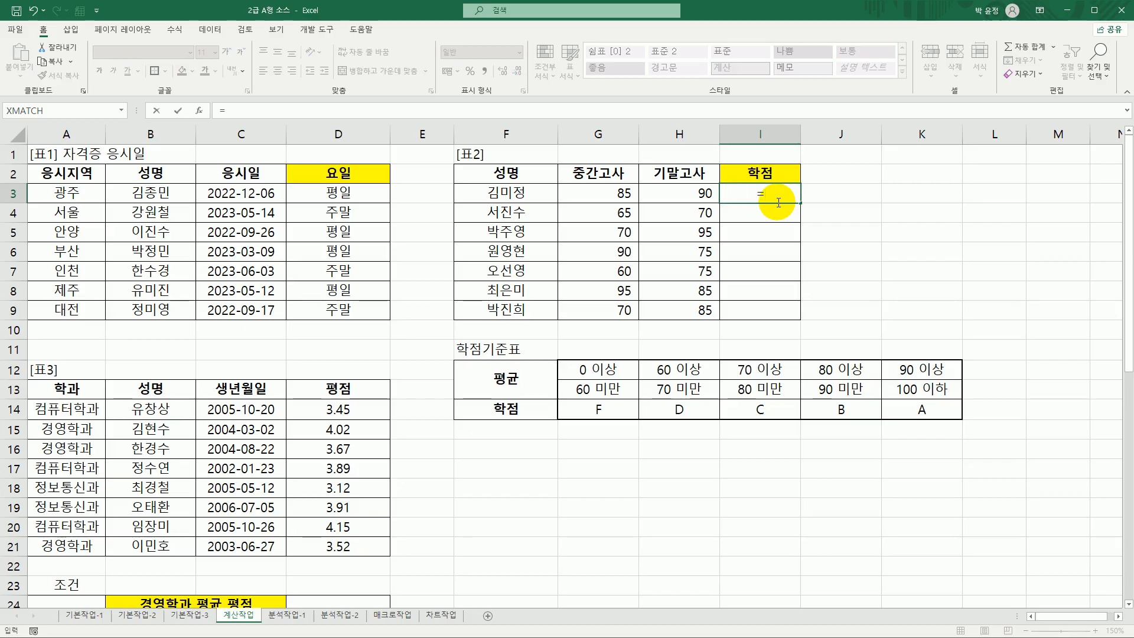
pyautogui.write('av')
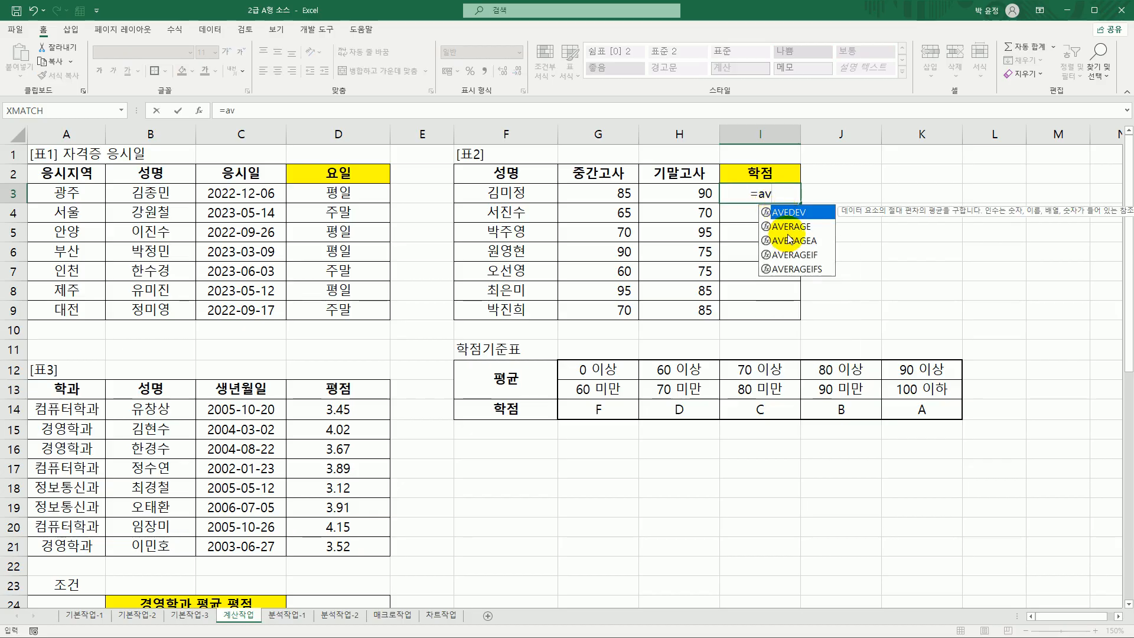
pyautogui.click(786, 227)
pyautogui.doubleClick(821, 227)
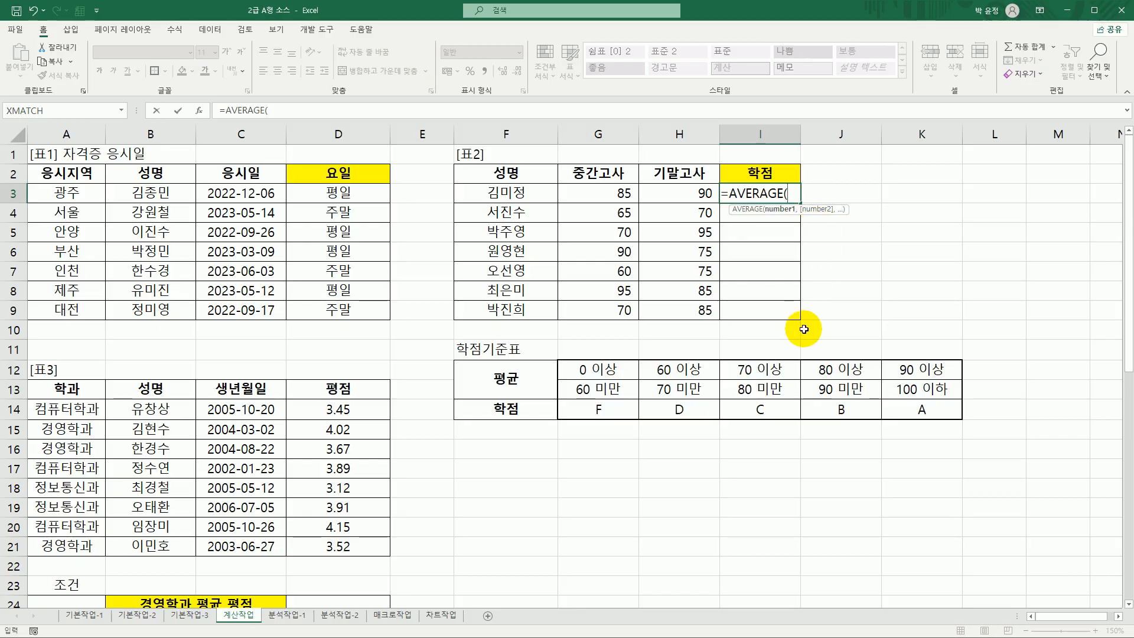
pyautogui.moveTo(614, 193); pyautogui.dragTo(685, 194)
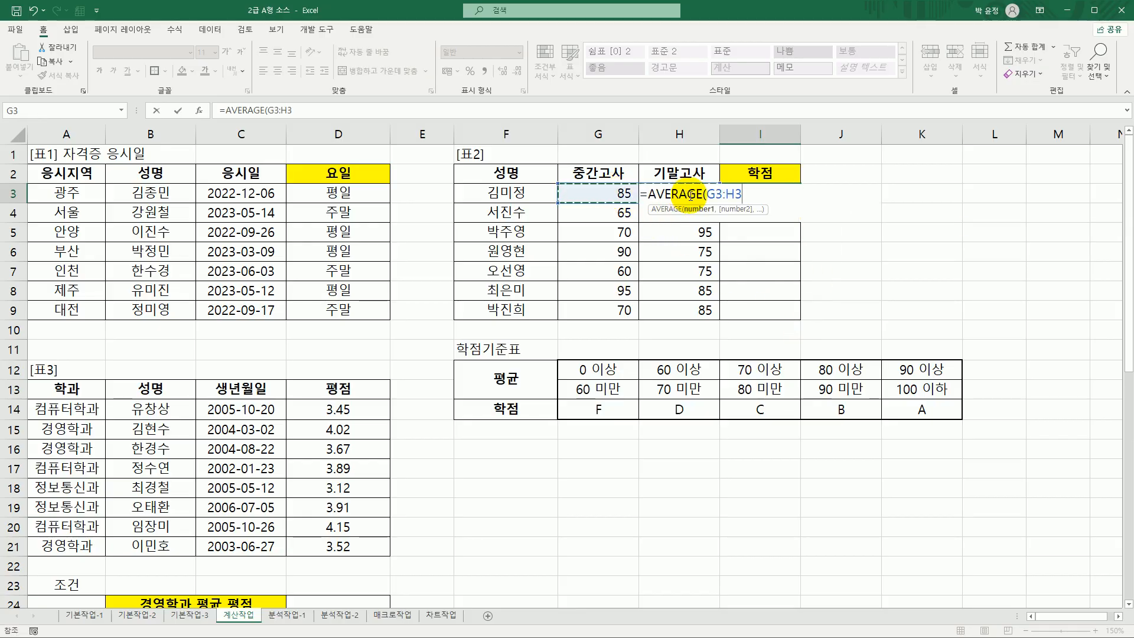
pyautogui.press('Return')
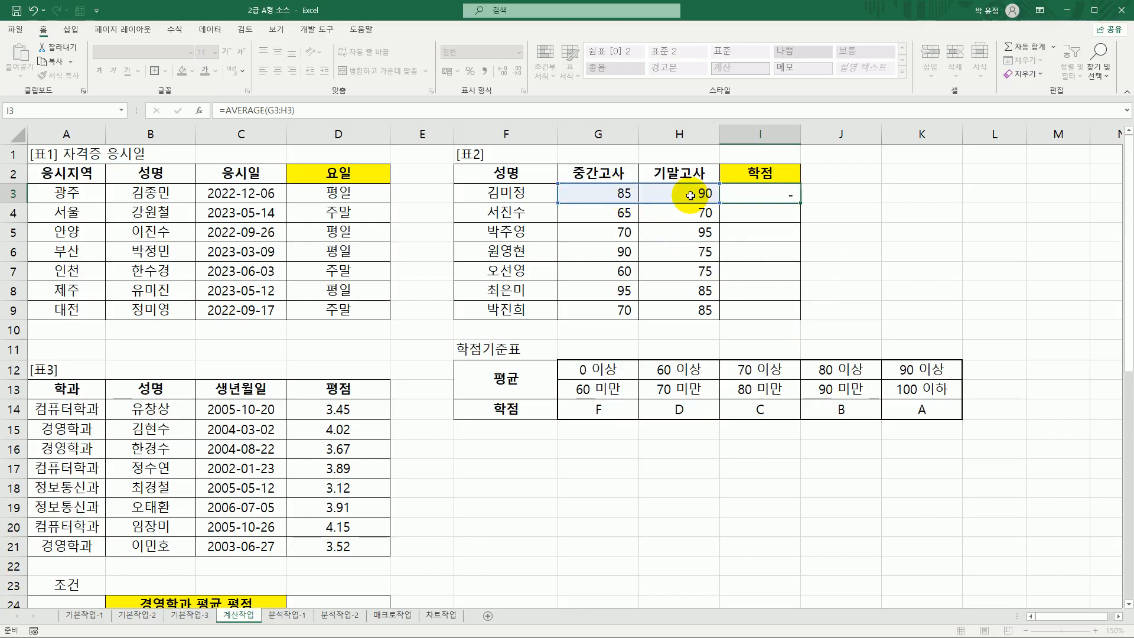
pyautogui.click(788, 196)
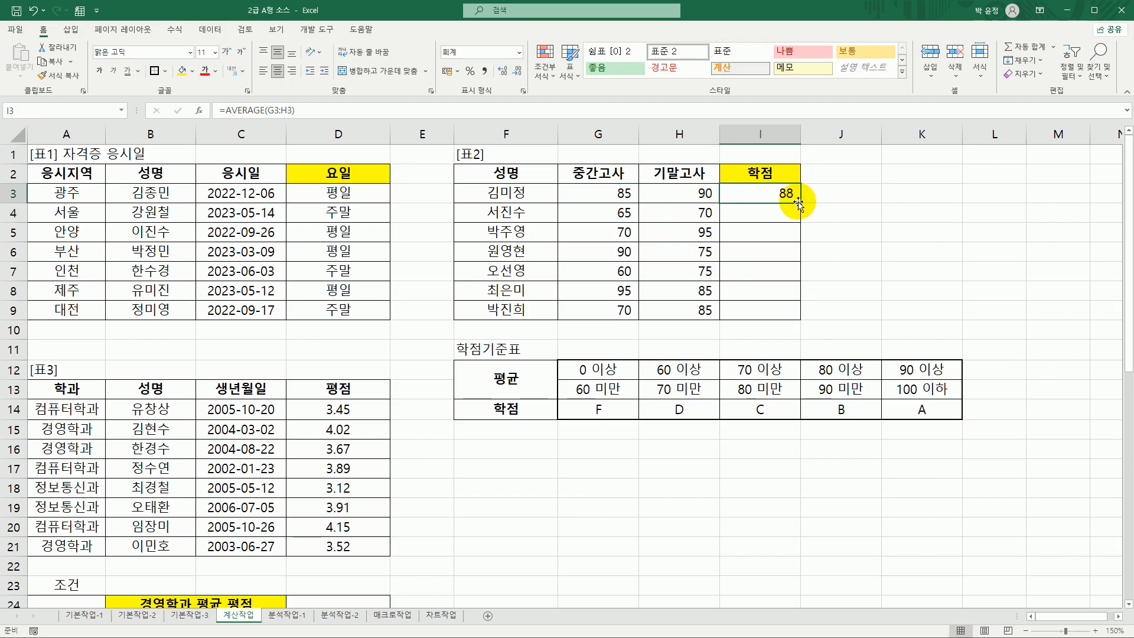
pyautogui.moveTo(800, 202); pyautogui.dragTo(784, 323)
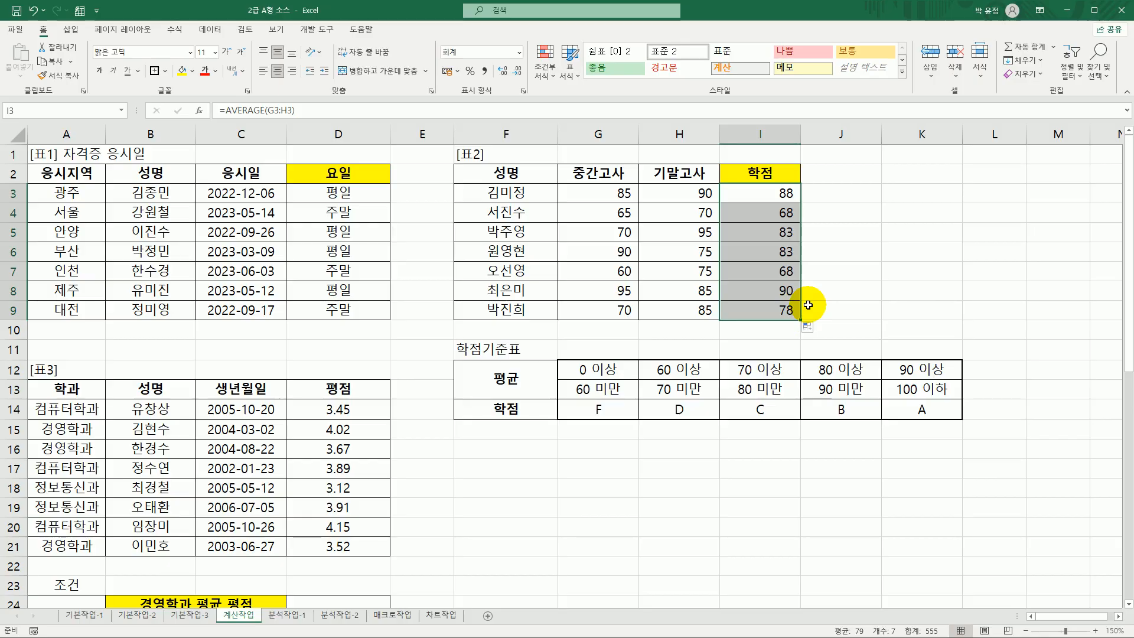
# Compare the averages in I3:I9 with the 학점기준표 thresholds in G12:K12 and the grades in G14:K14.
pyautogui.click(783, 194)
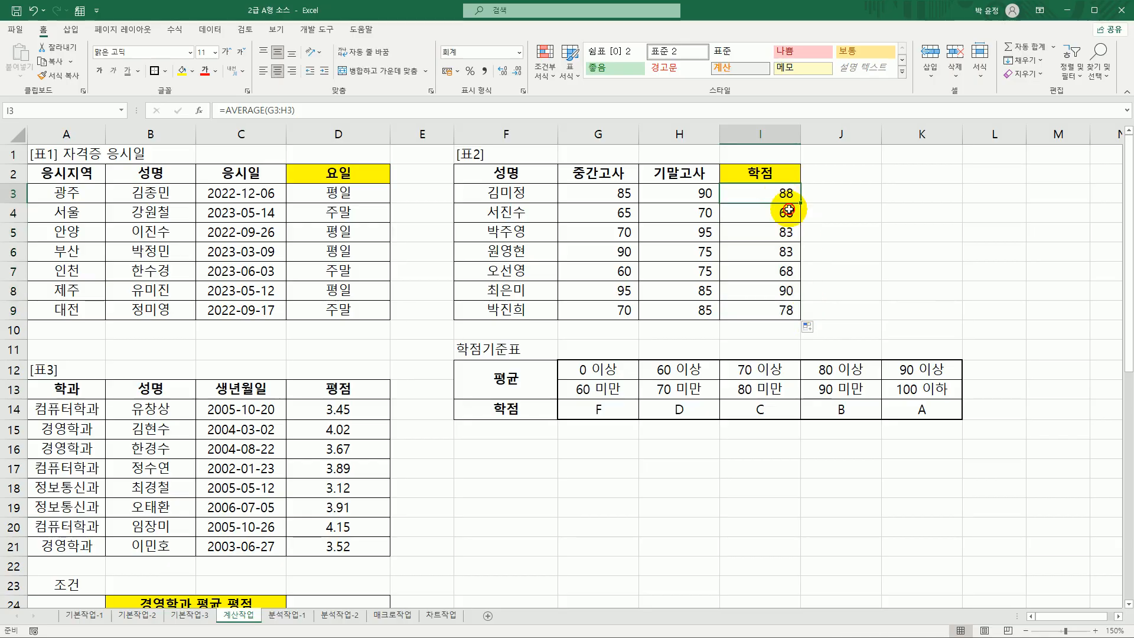
pyautogui.click(838, 409)
pyautogui.click(782, 213)
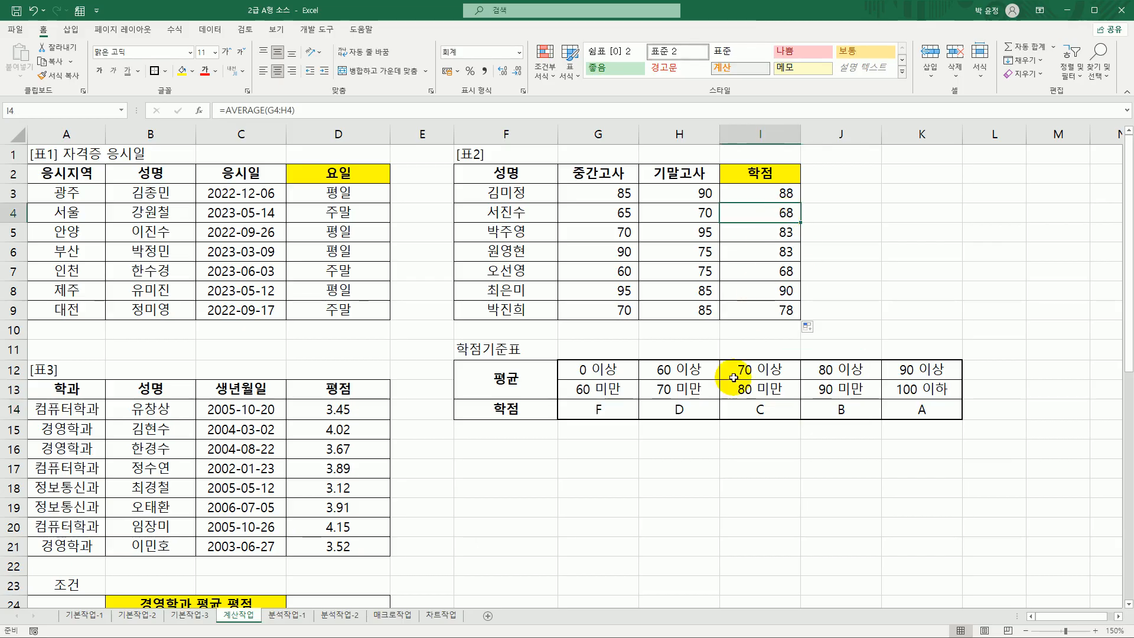
pyautogui.click(680, 410)
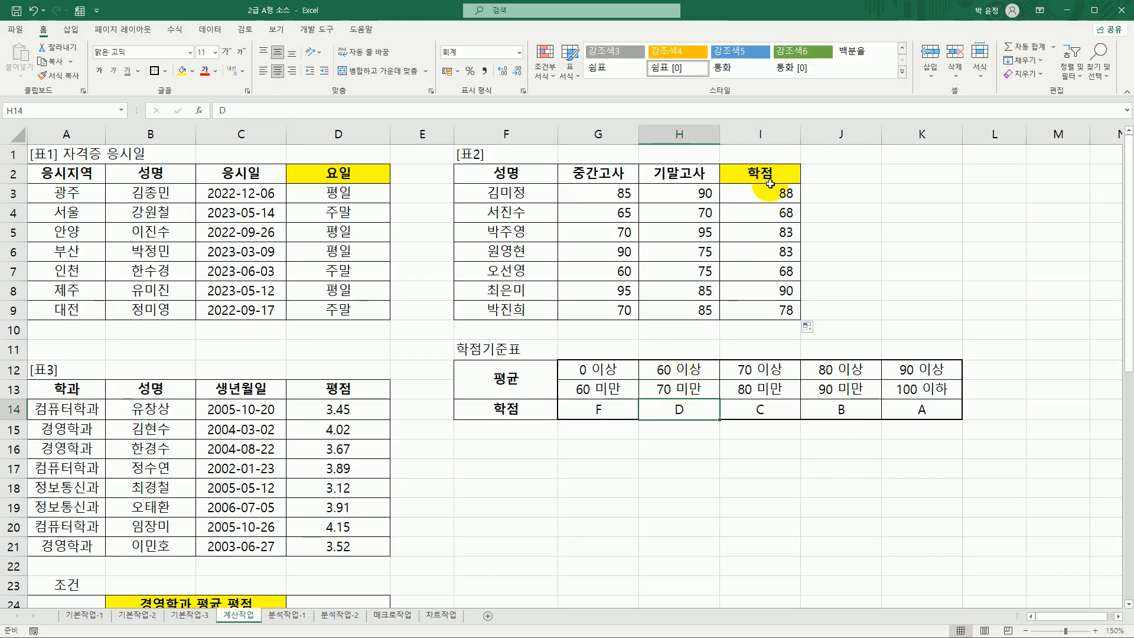
pyautogui.moveTo(769, 184); pyautogui.dragTo(771, 308)
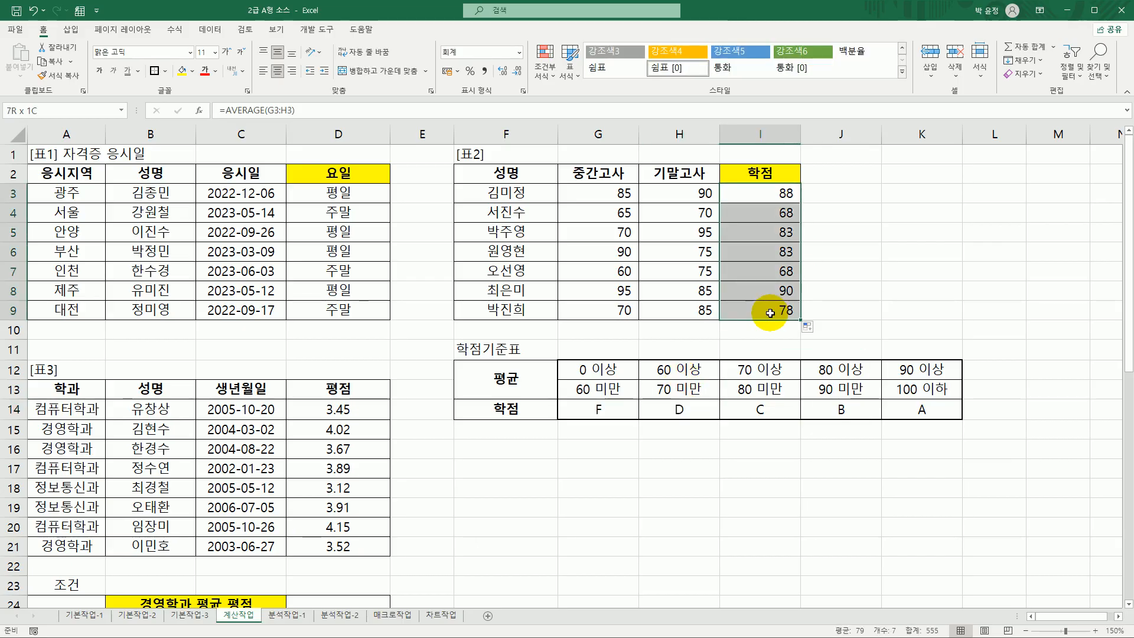
pyautogui.moveTo(608, 368); pyautogui.dragTo(909, 368)
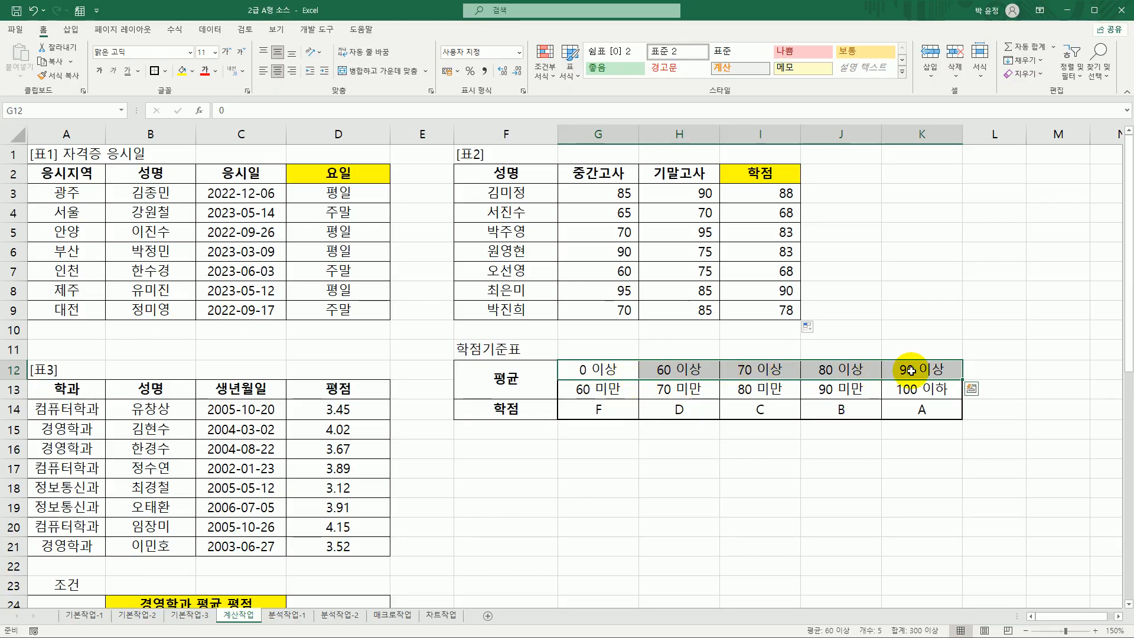
pyautogui.moveTo(605, 409); pyautogui.dragTo(909, 411)
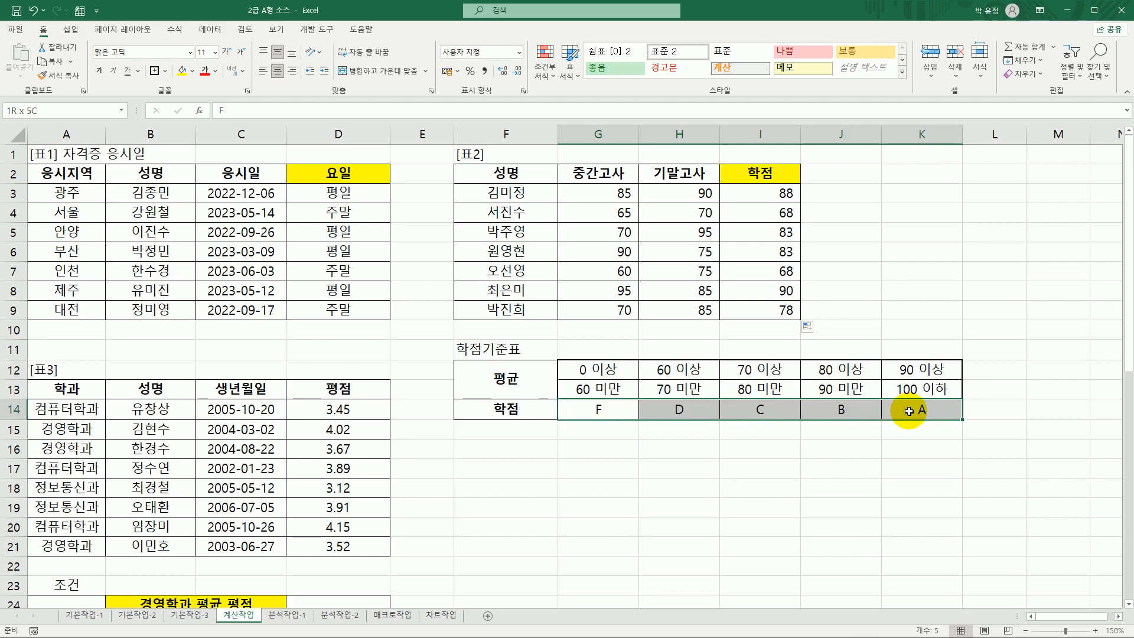
pyautogui.click(768, 197)
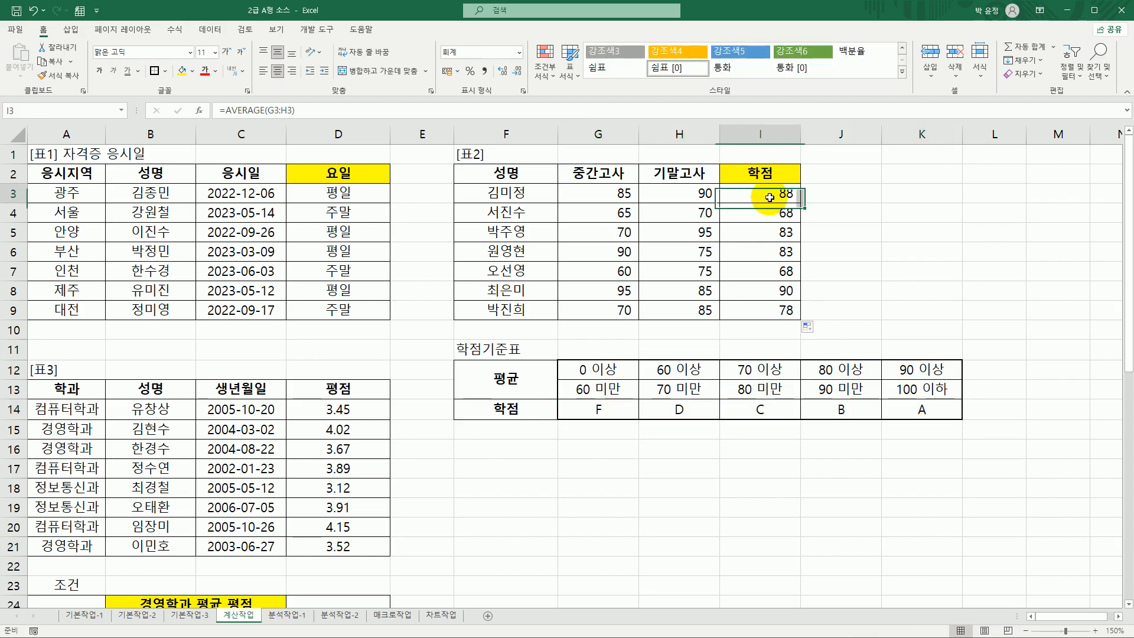
pyautogui.click(852, 370)
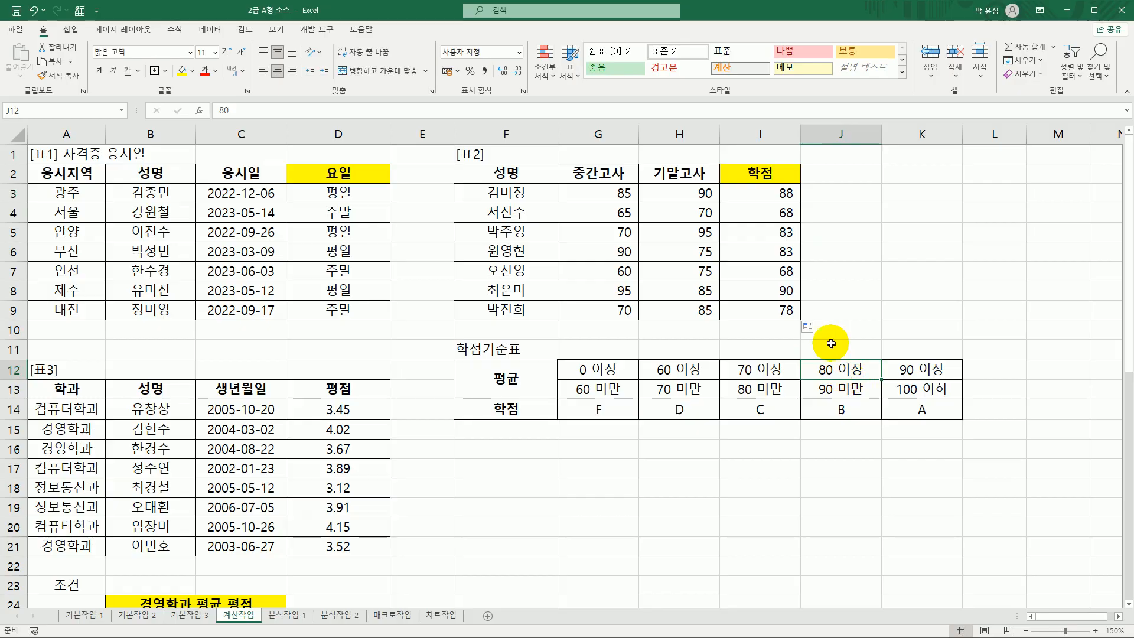
pyautogui.click(767, 198)
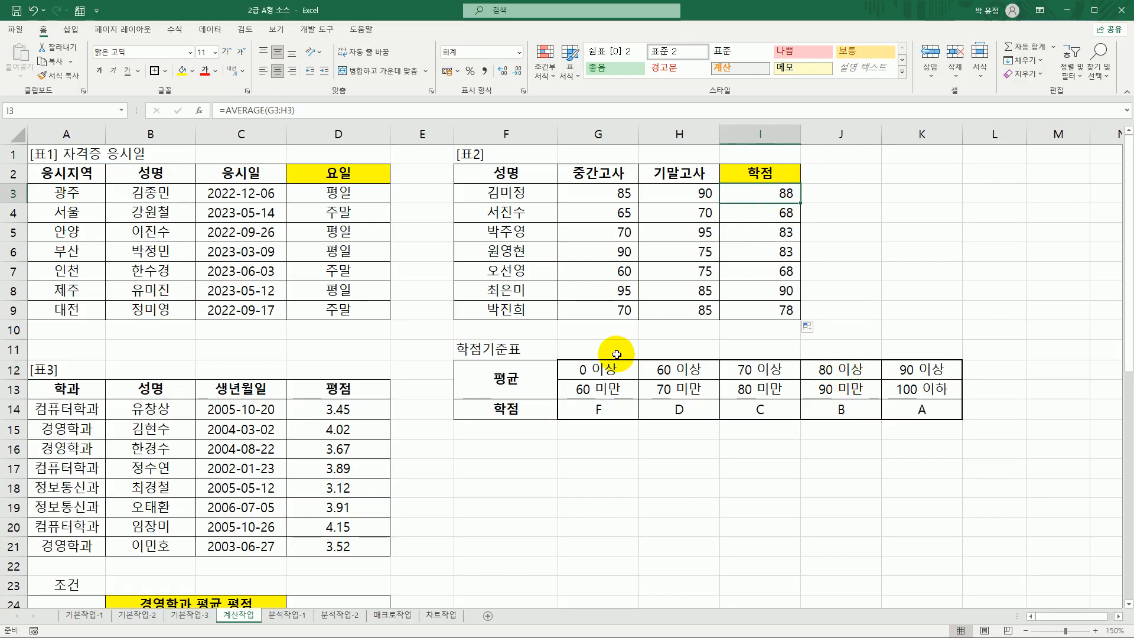
pyautogui.moveTo(614, 369); pyautogui.dragTo(914, 408)
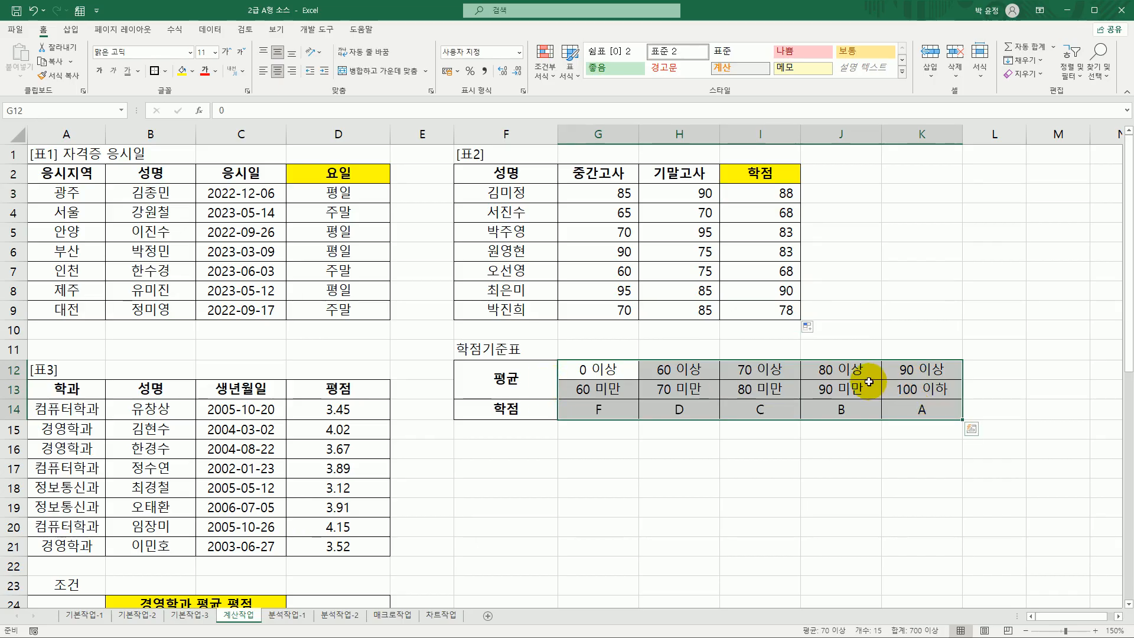
# Wrap the formula in I3 in HLOOKUP with AVERAGE(G3:H3) as the lookup value and open its function arguments.
pyautogui.click(757, 190)
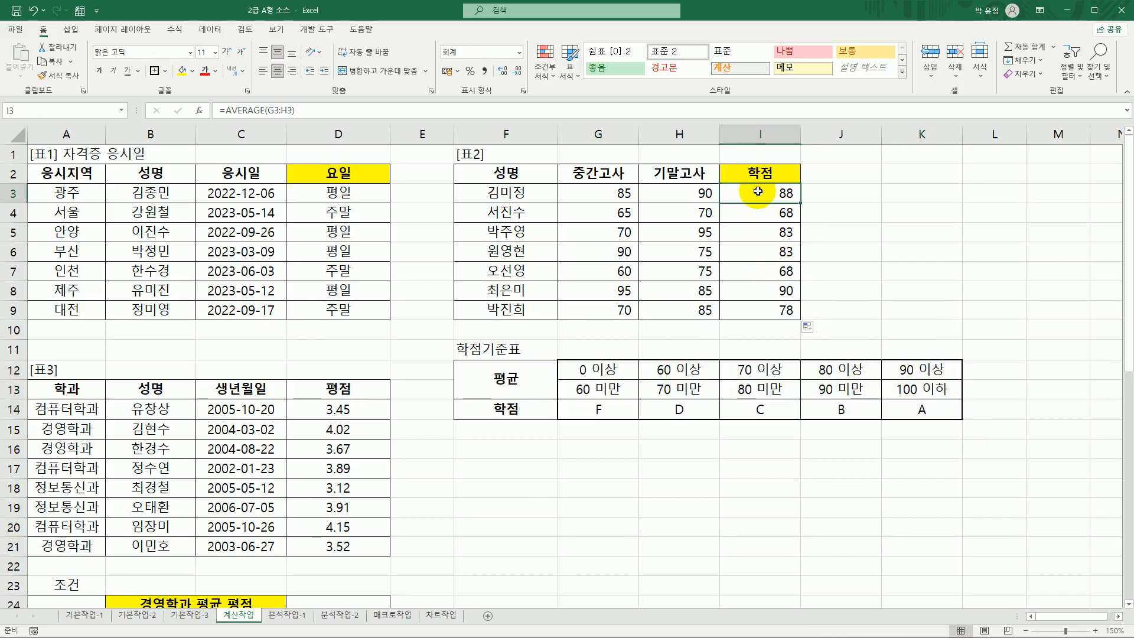
pyautogui.doubleClick(758, 190)
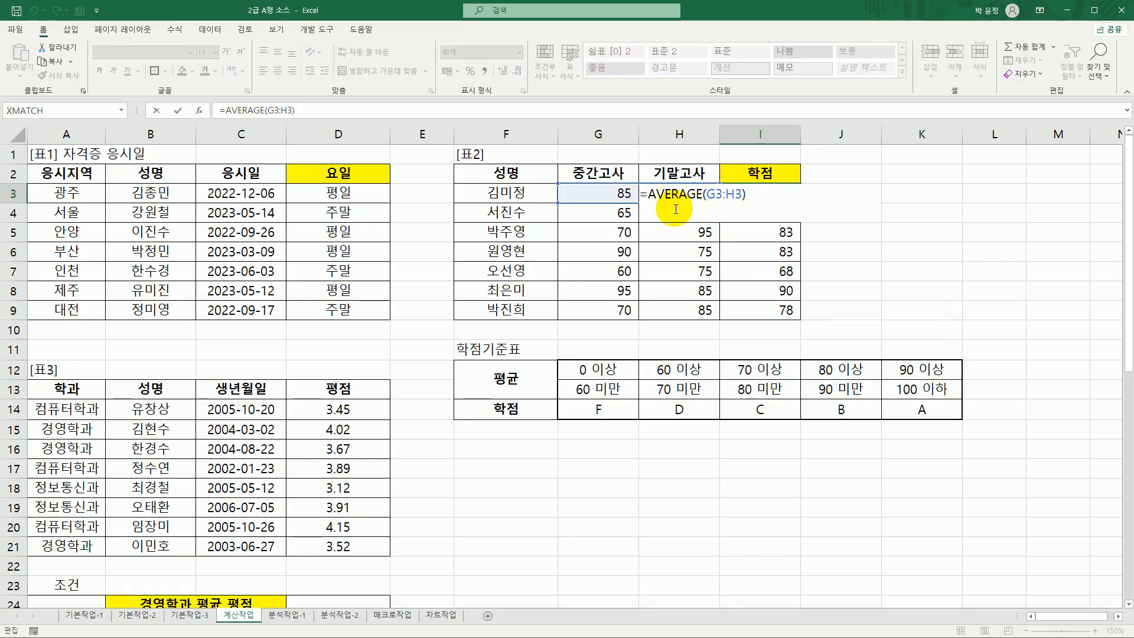
pyautogui.write('hl')
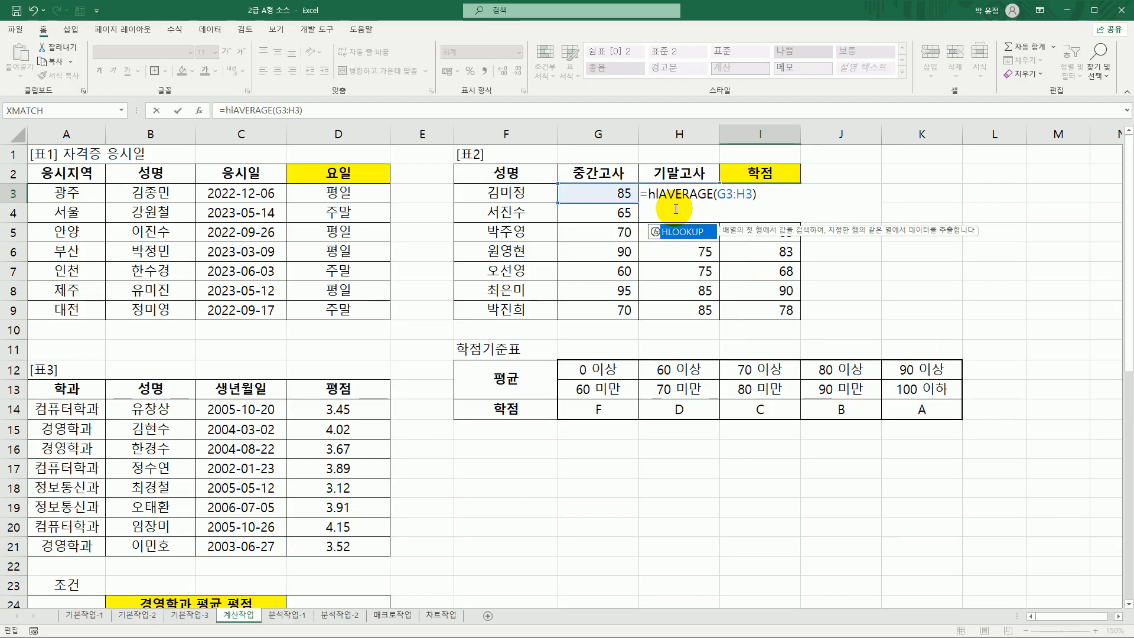
pyautogui.doubleClick(676, 232)
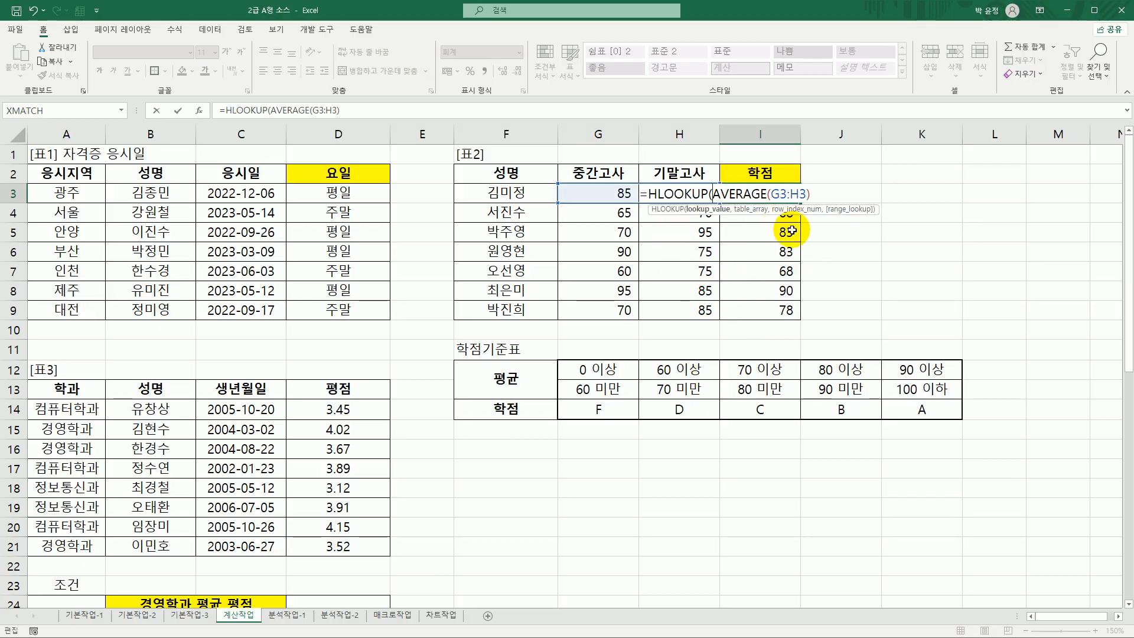
pyautogui.click(673, 194)
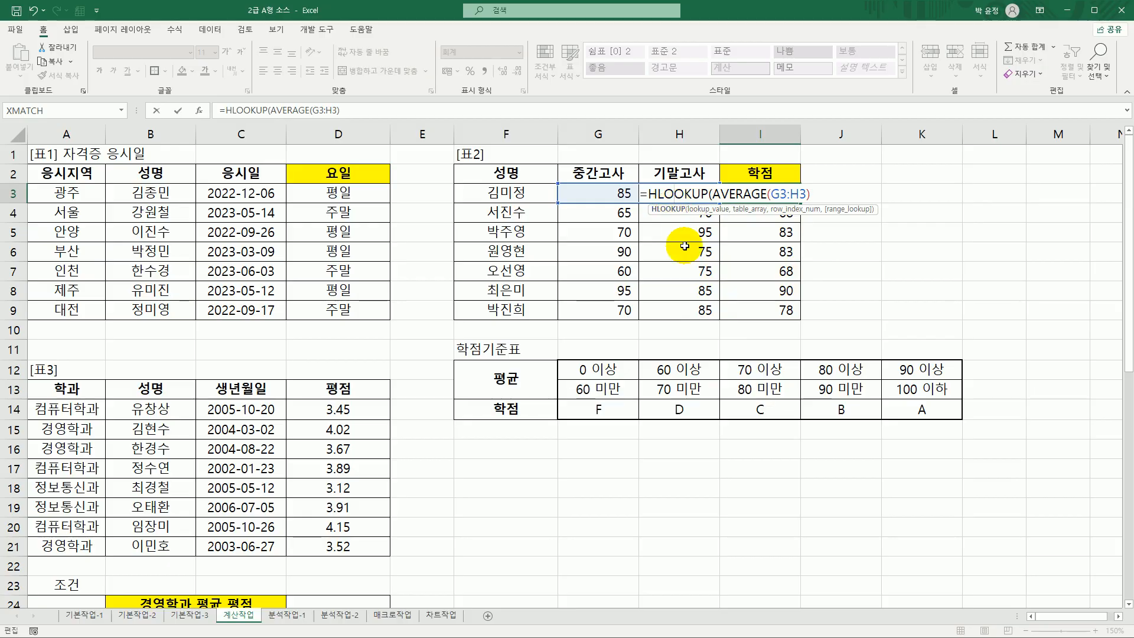
pyautogui.click(198, 111)
pyautogui.moveTo(664, 134); pyautogui.dragTo(247, 159)
pyautogui.click(276, 193)
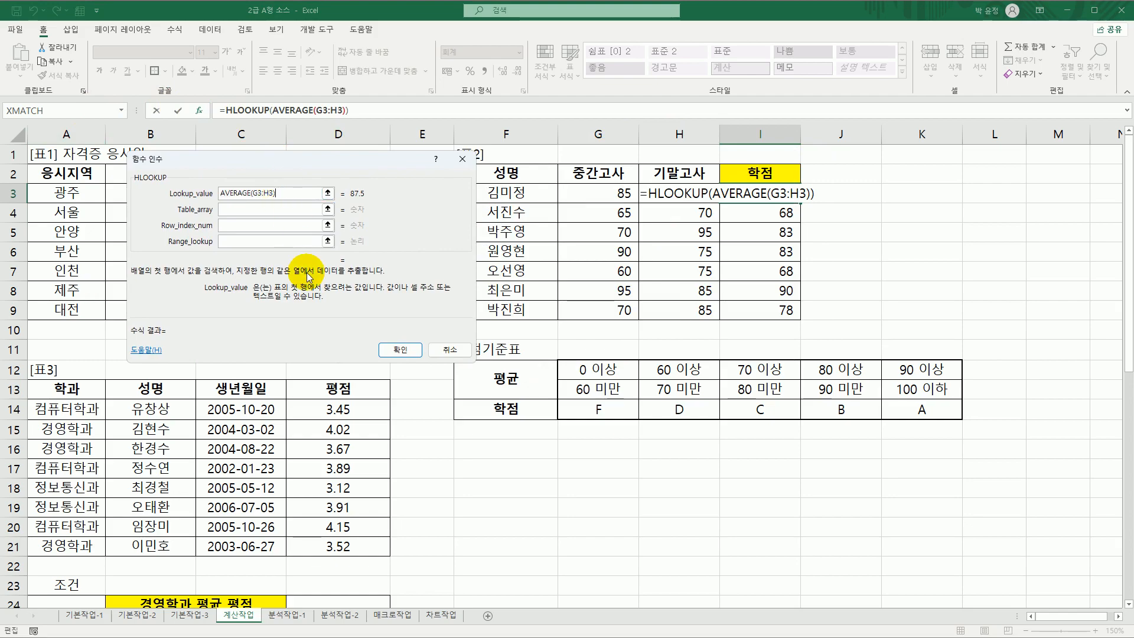
# Set the HLOOKUP table array to the 학점기준표 range as the absolute reference $G$12:$K$14.
pyautogui.click(227, 209)
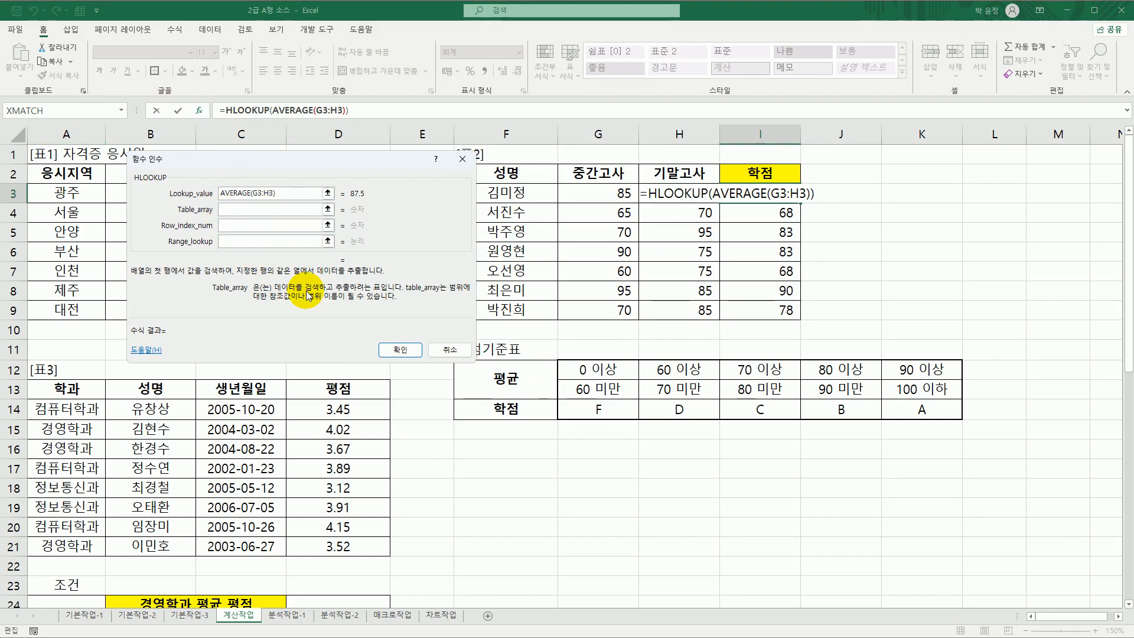
pyautogui.click(609, 372)
pyautogui.moveTo(608, 372); pyautogui.dragTo(912, 411)
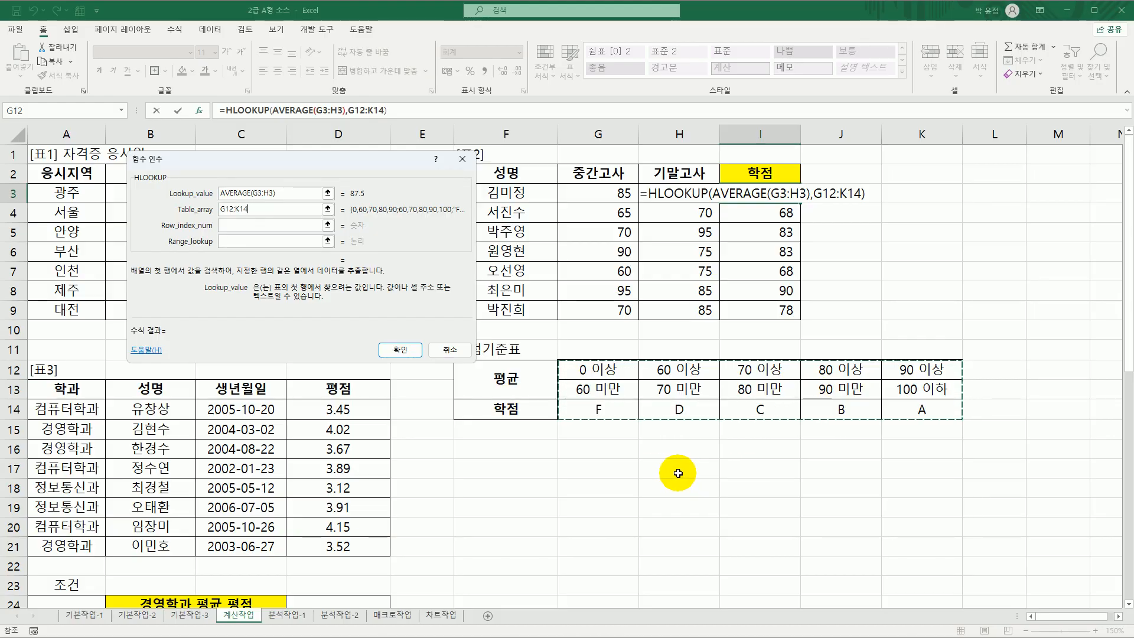
pyautogui.press('F4')
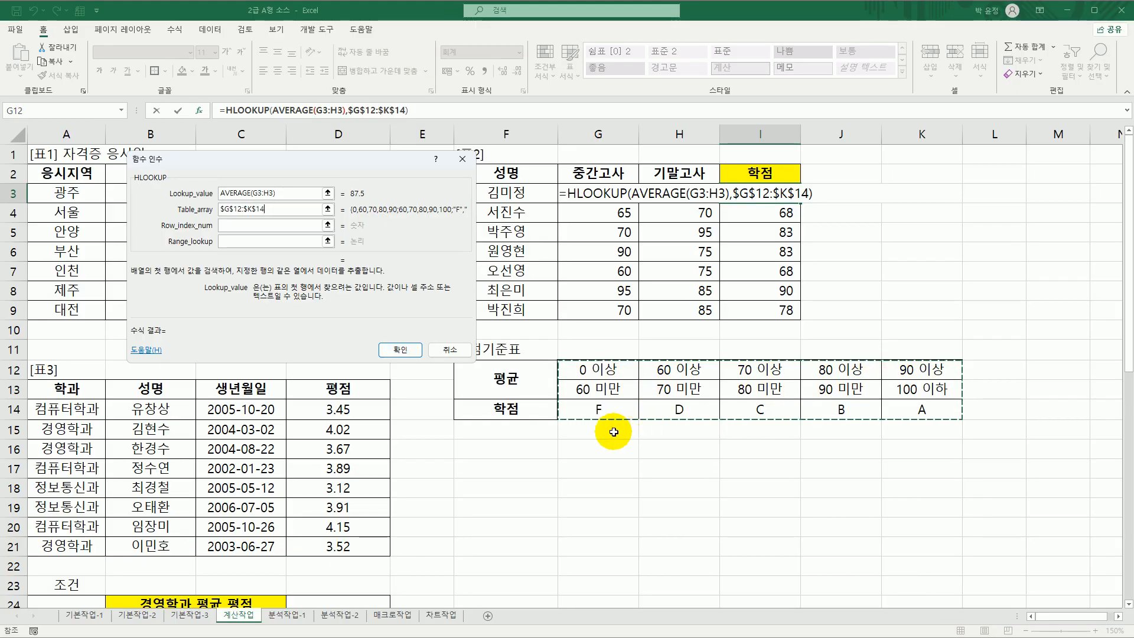
# Set the HLOOKUP row index number to 3 and range lookup to TRUE, and confirm the function arguments.
pyautogui.click(290, 225)
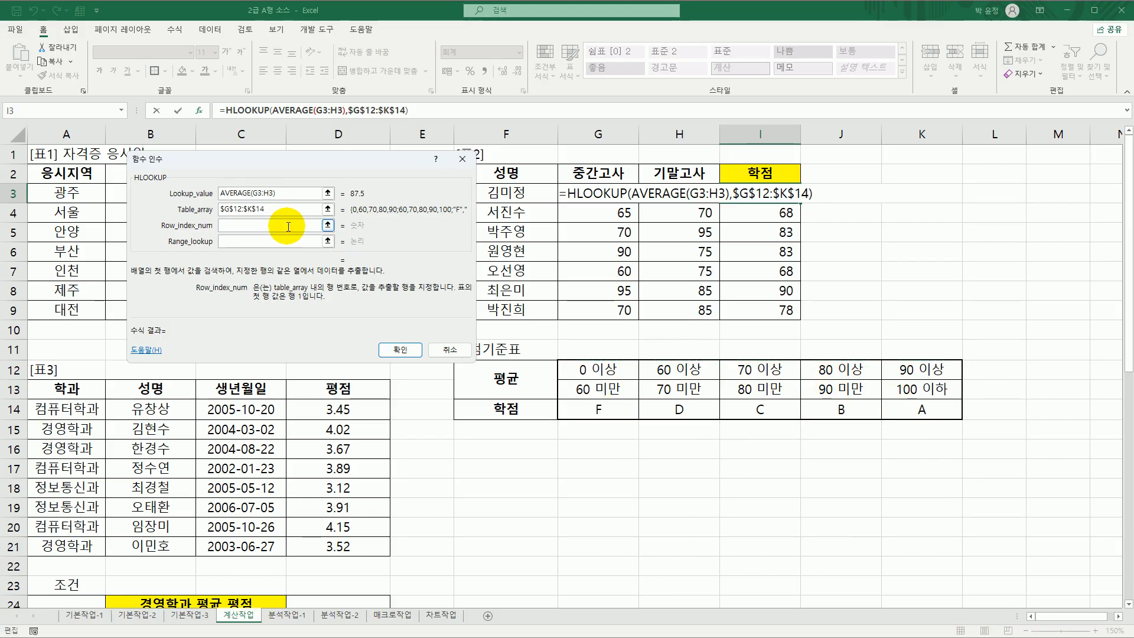
pyautogui.write('3')
pyautogui.click(275, 242)
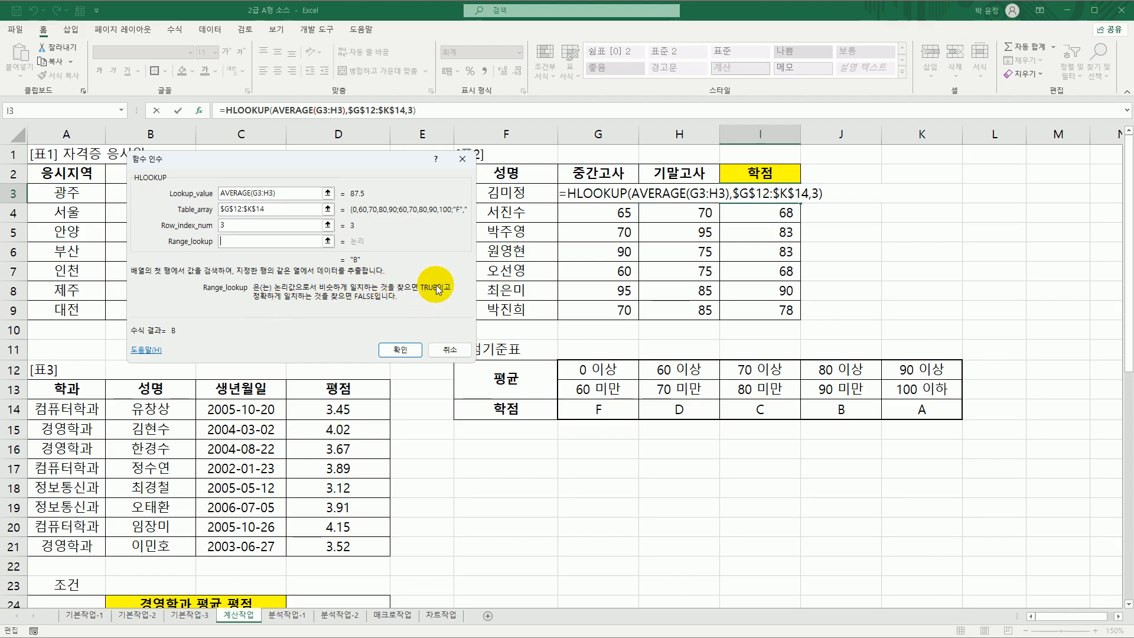
pyautogui.write('tru')
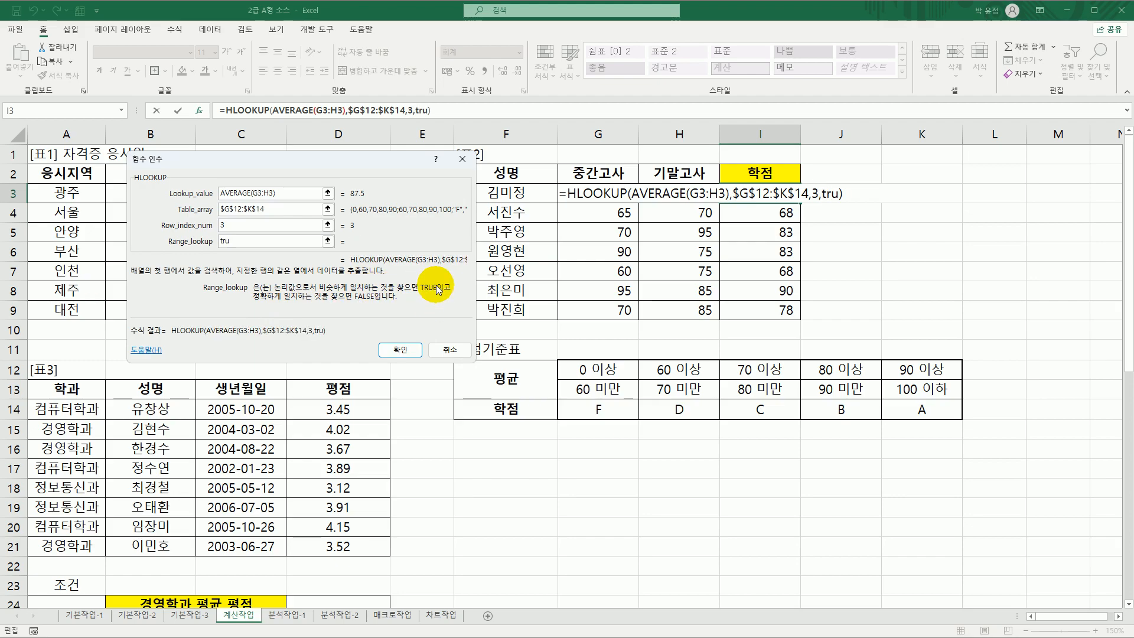
pyautogui.write('e')
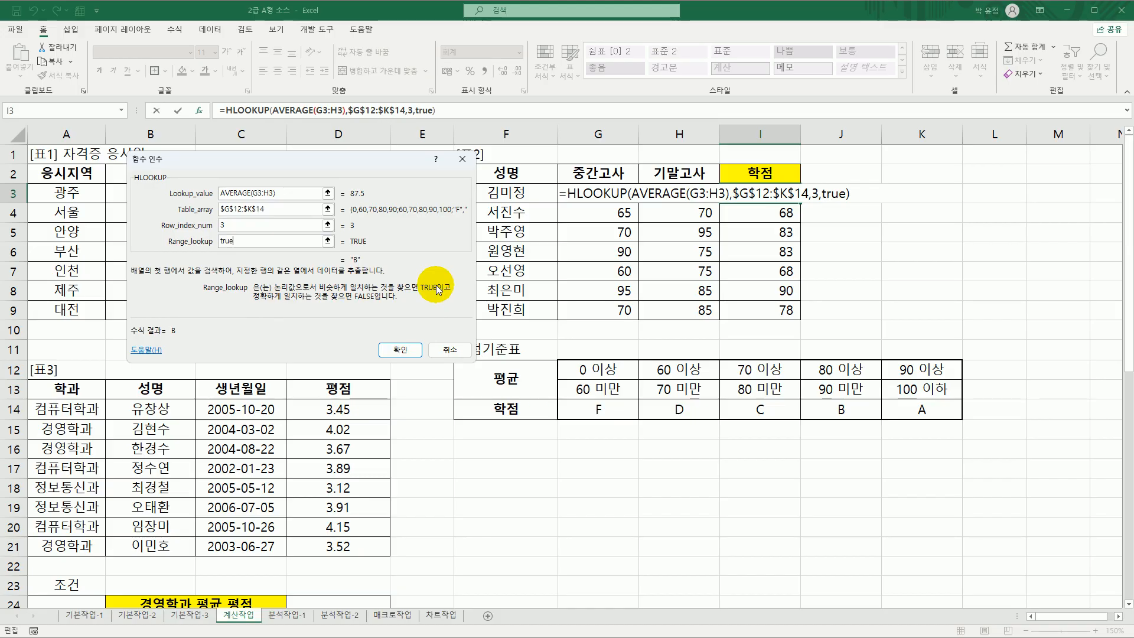
pyautogui.click(409, 350)
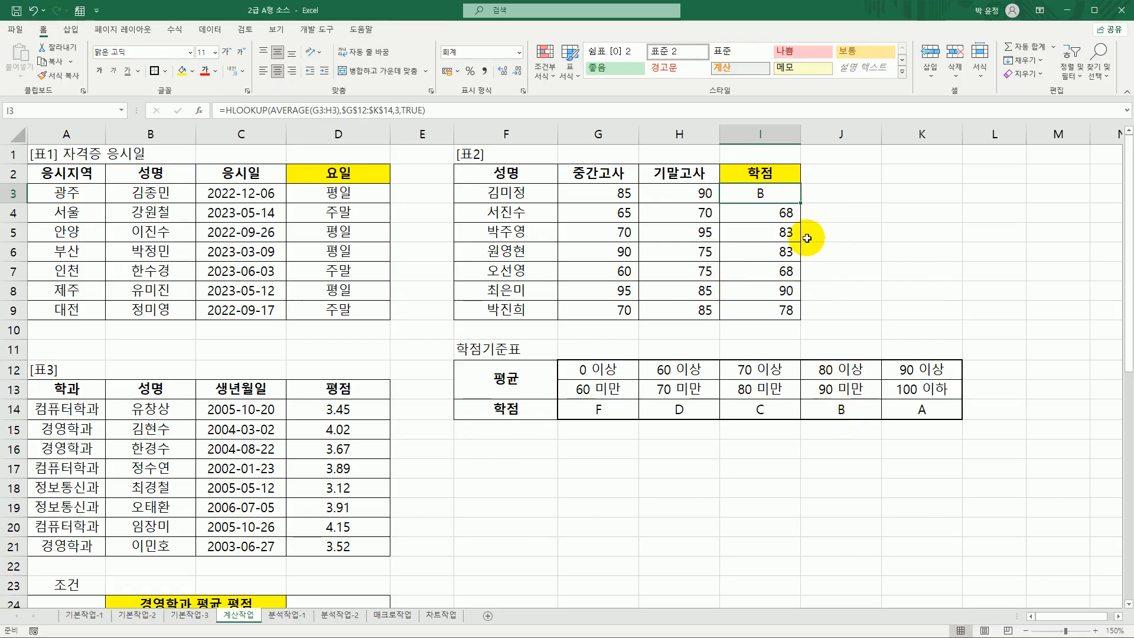
# Fill the 학점 formula in I3 down through I9.
pyautogui.moveTo(801, 203); pyautogui.dragTo(794, 320)
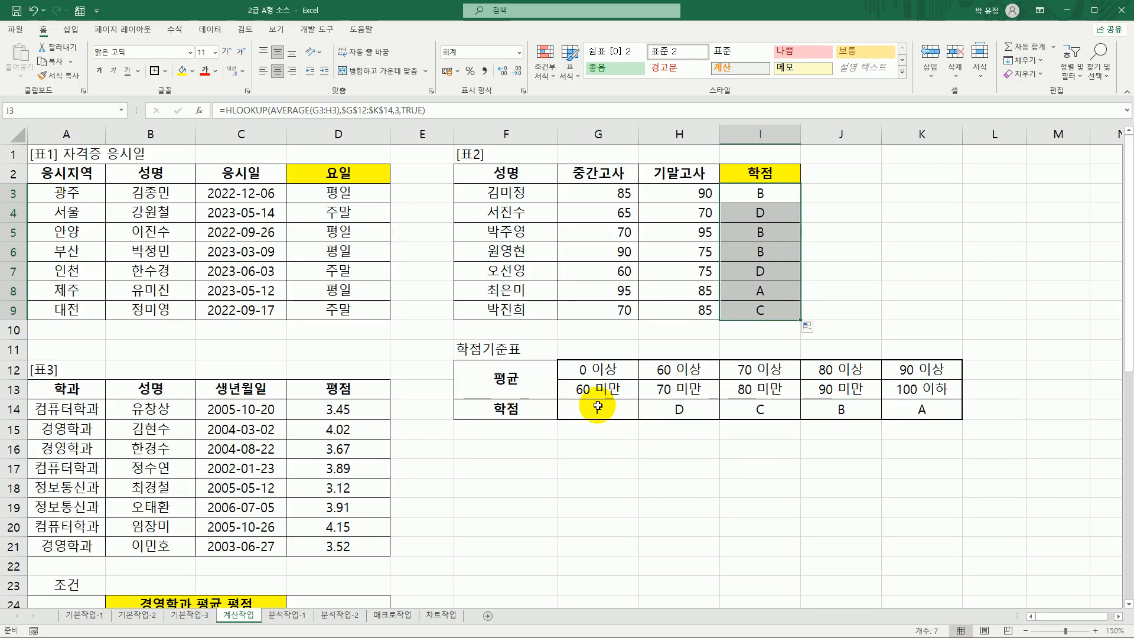
# Examine the 학과 header and 경영학과 entries in 표3 against the empty 조건 range A24:A25.
pyautogui.scroll(-4, 593, 346)
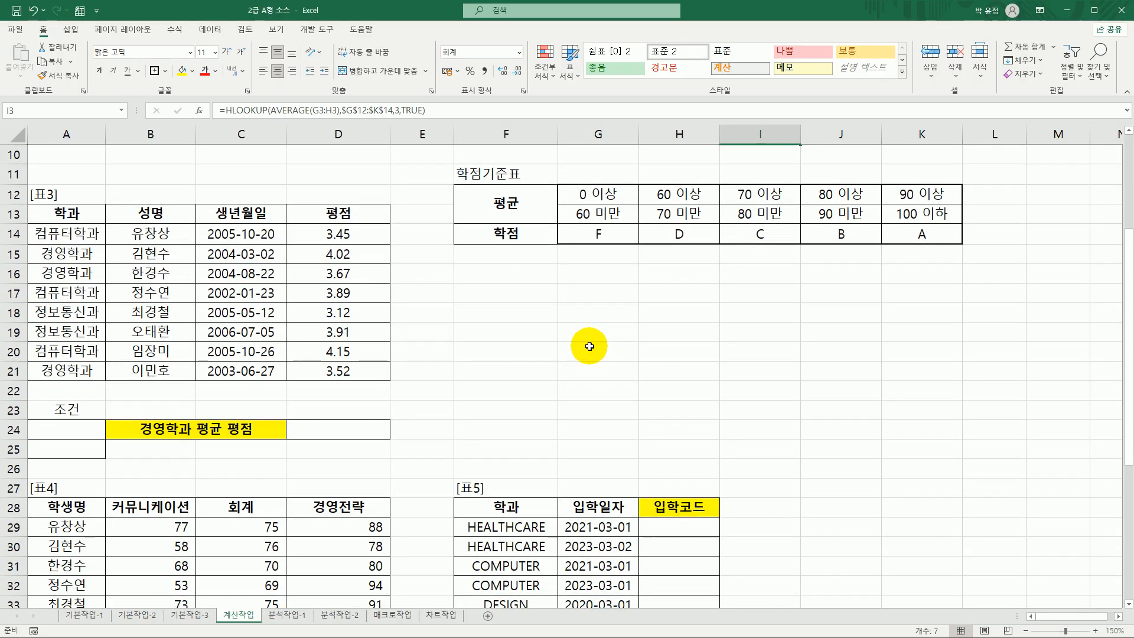
pyautogui.scroll(1, 518, 340)
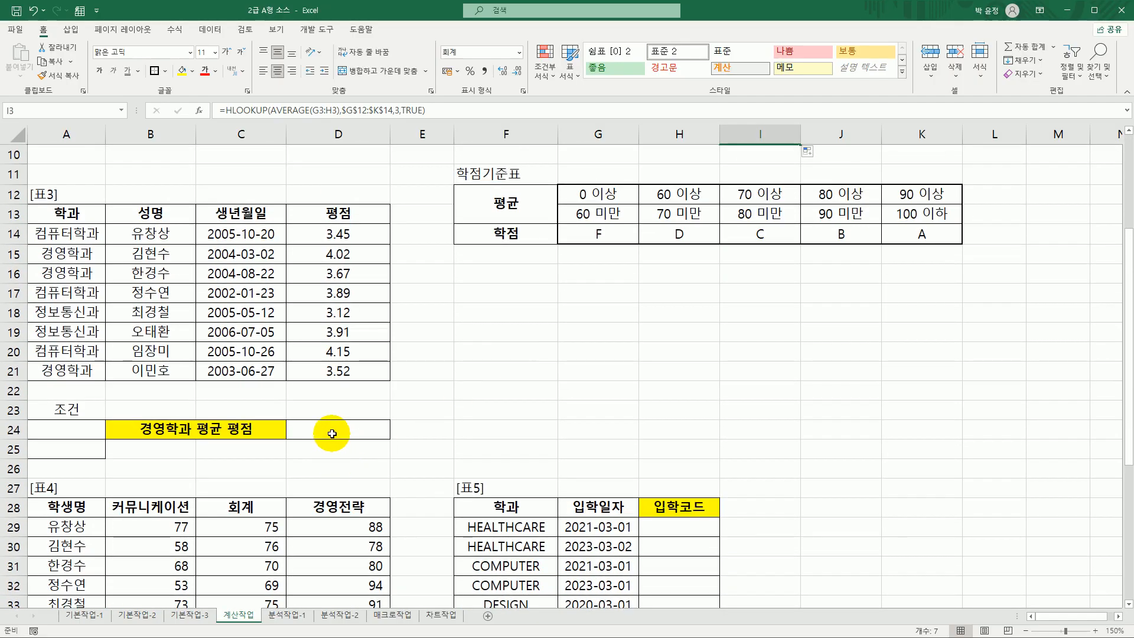
pyautogui.click(84, 433)
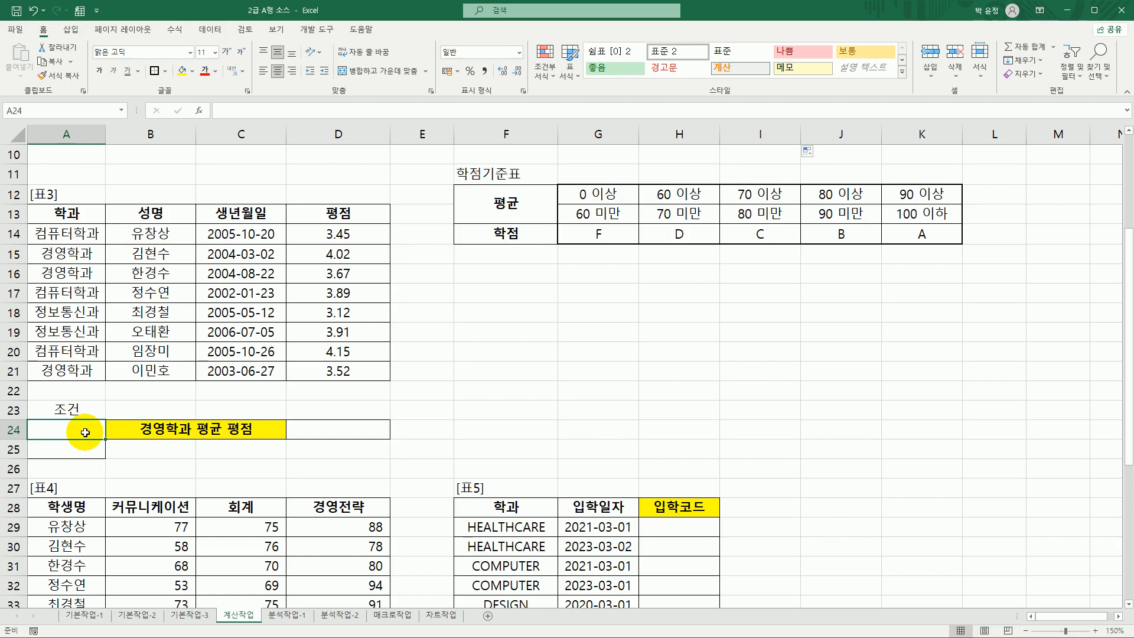
pyautogui.moveTo(67, 213); pyautogui.dragTo(67, 234)
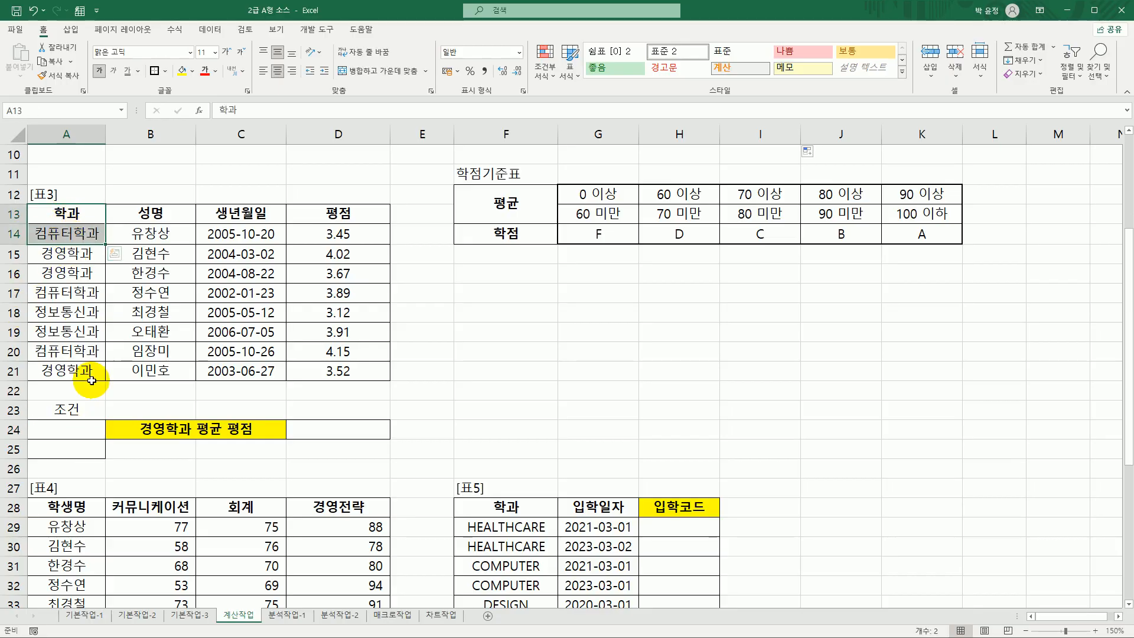
pyautogui.click(77, 259)
pyautogui.click(71, 215)
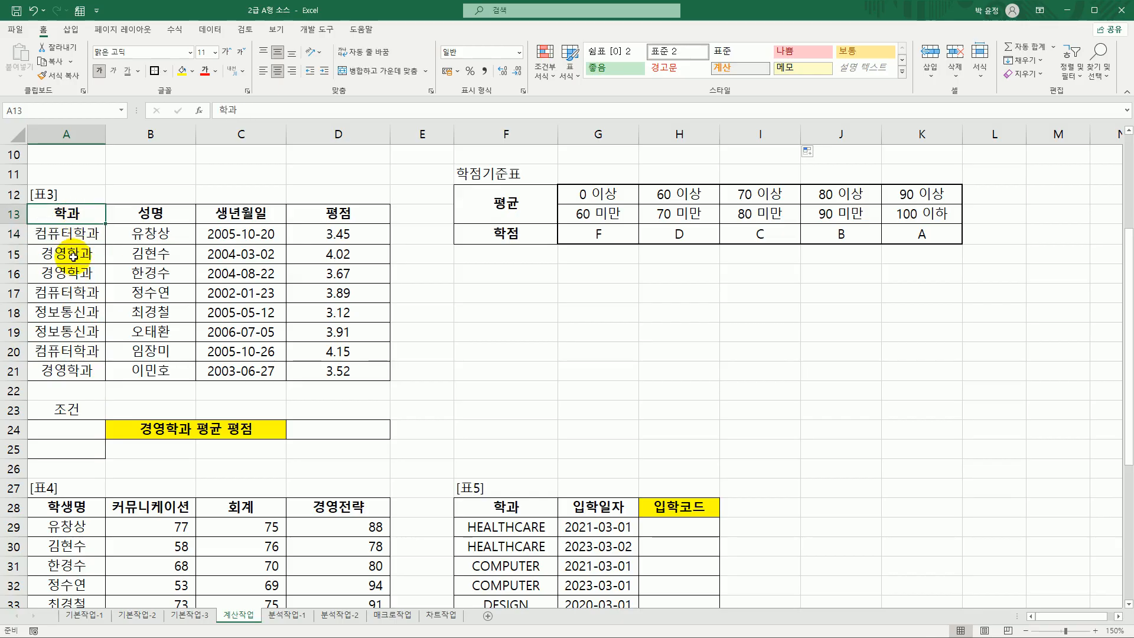
pyautogui.click(73, 255)
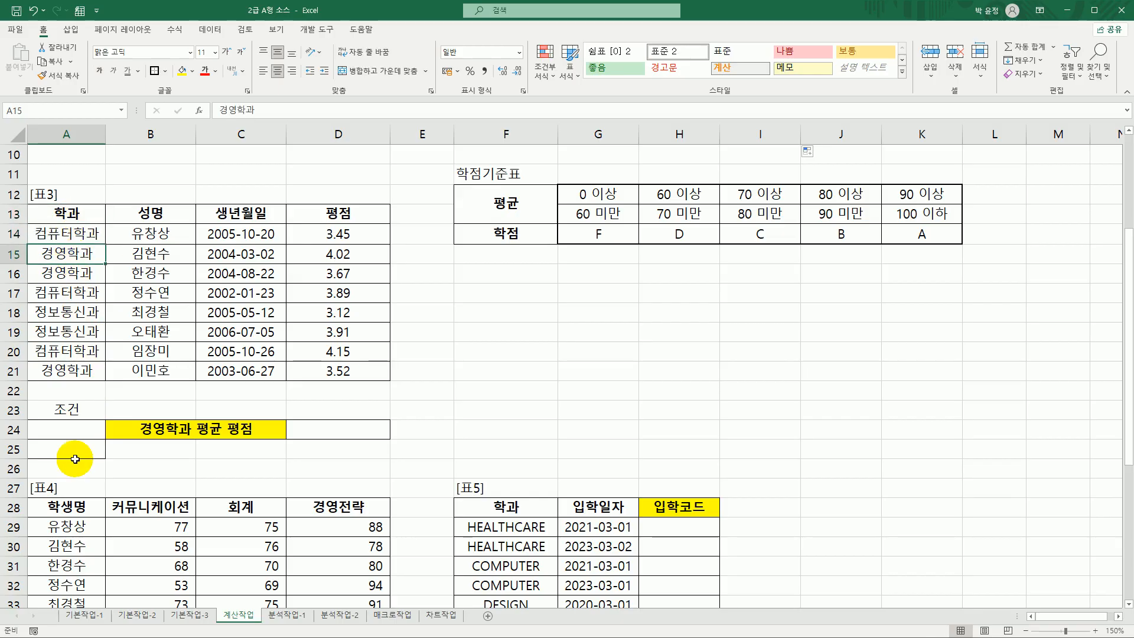
pyautogui.moveTo(75, 427); pyautogui.dragTo(75, 443)
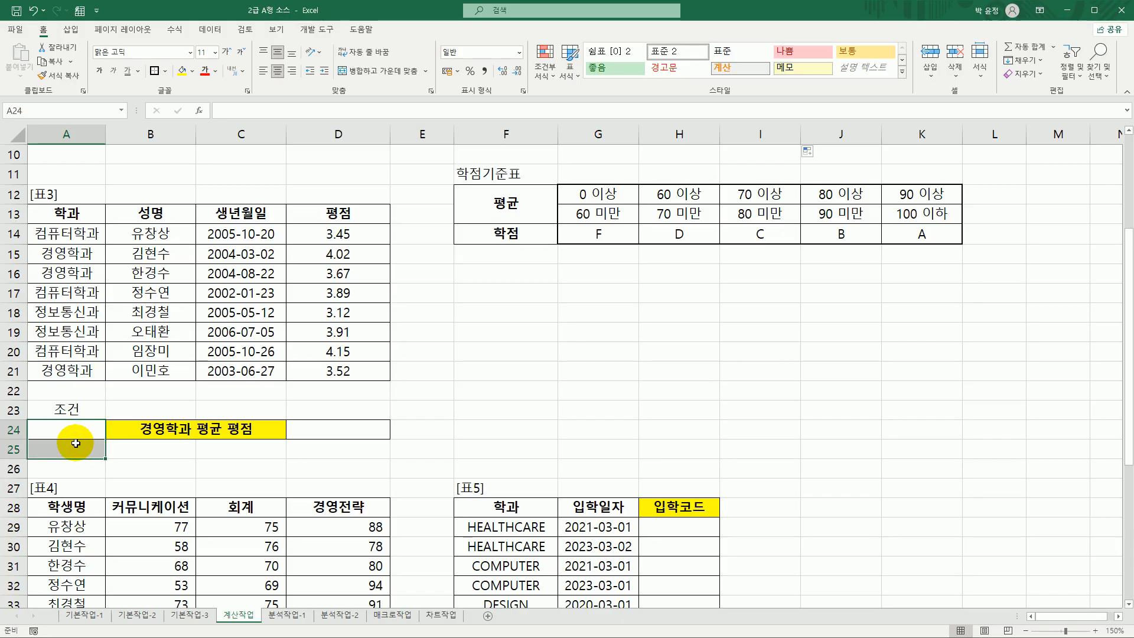
pyautogui.click(71, 432)
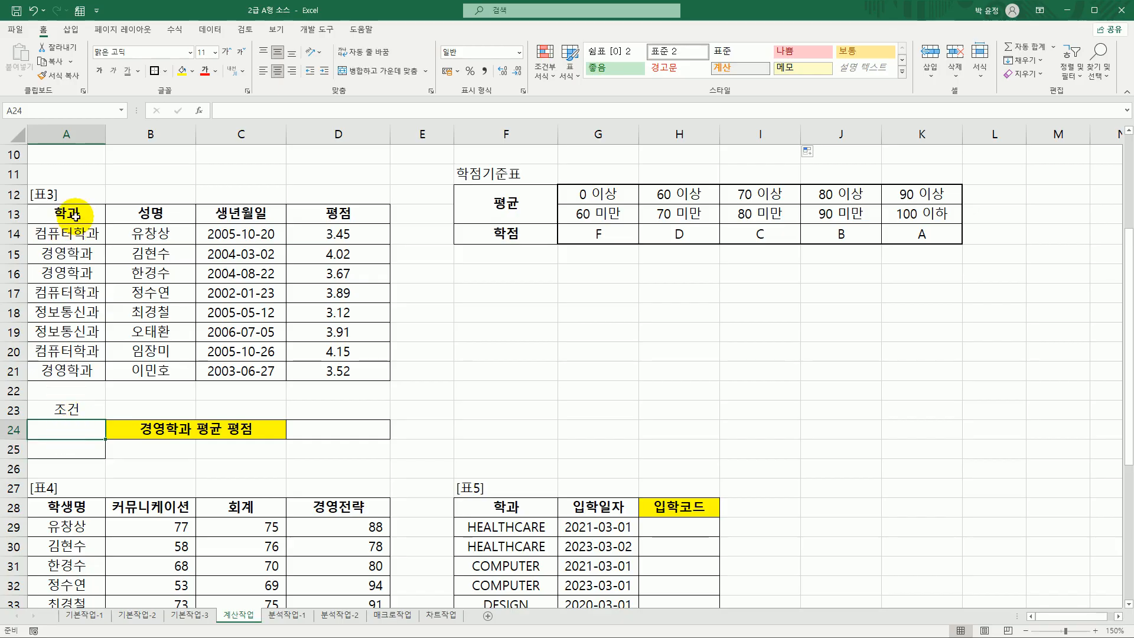
# Copy the 학과 header in A13 and 경영학과 in A15 into the 조건 range A24:A25.
pyautogui.click(75, 216)
pyautogui.keyDown('ctrl'); pyautogui.click(75, 254); pyautogui.keyUp('ctrl')
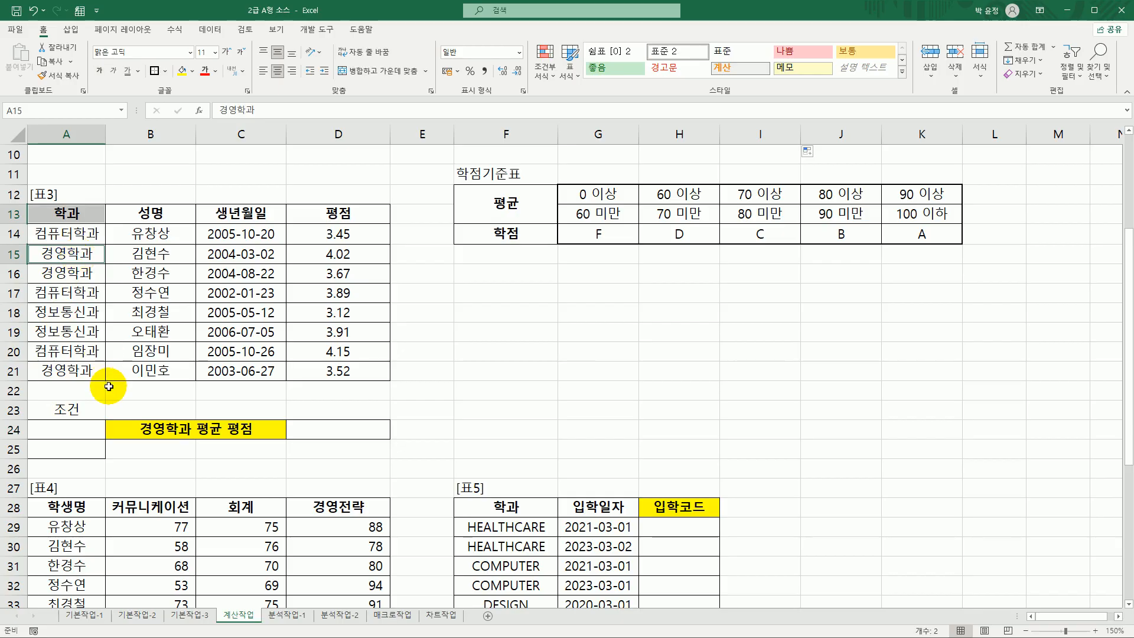
pyautogui.hotkey('ctrl', 'c')
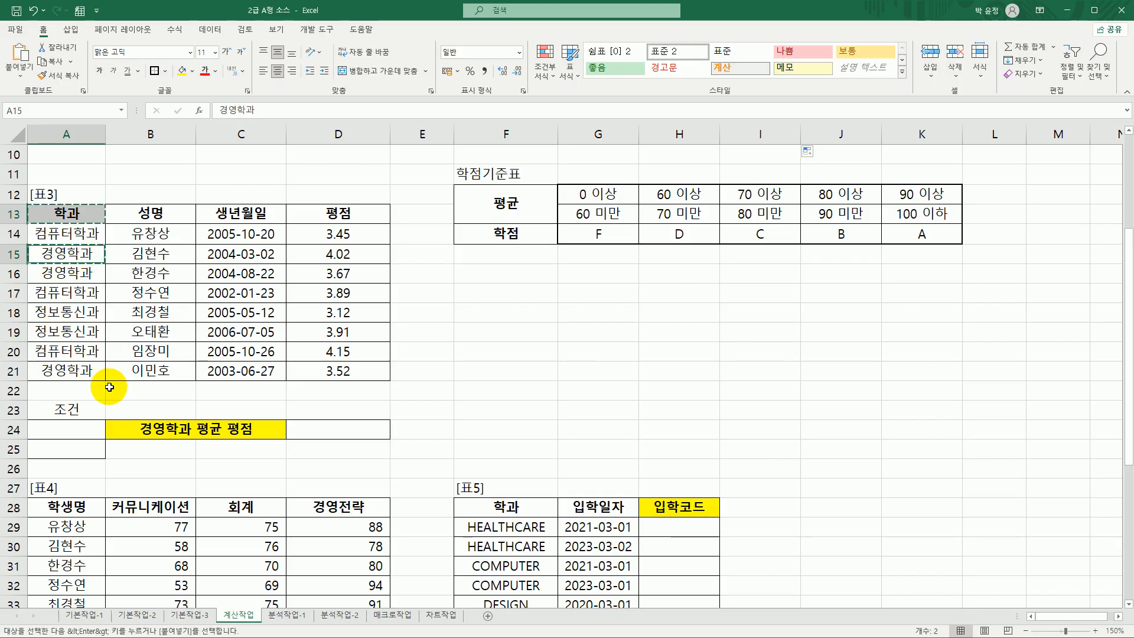
pyautogui.click(83, 434)
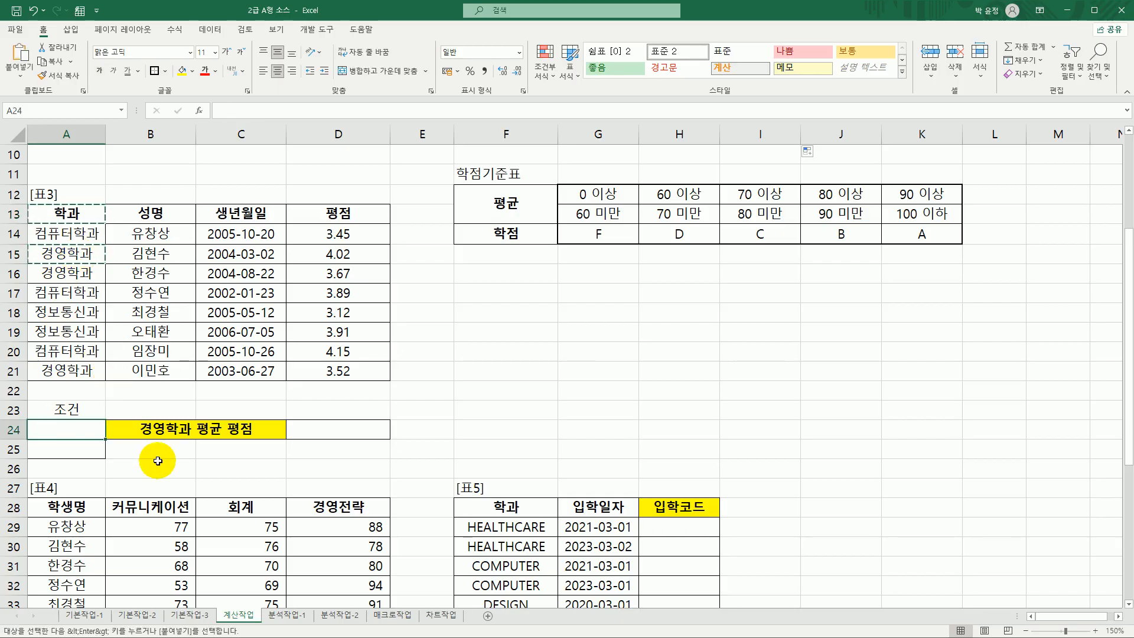
pyautogui.hotkey('ctrl', 'v')
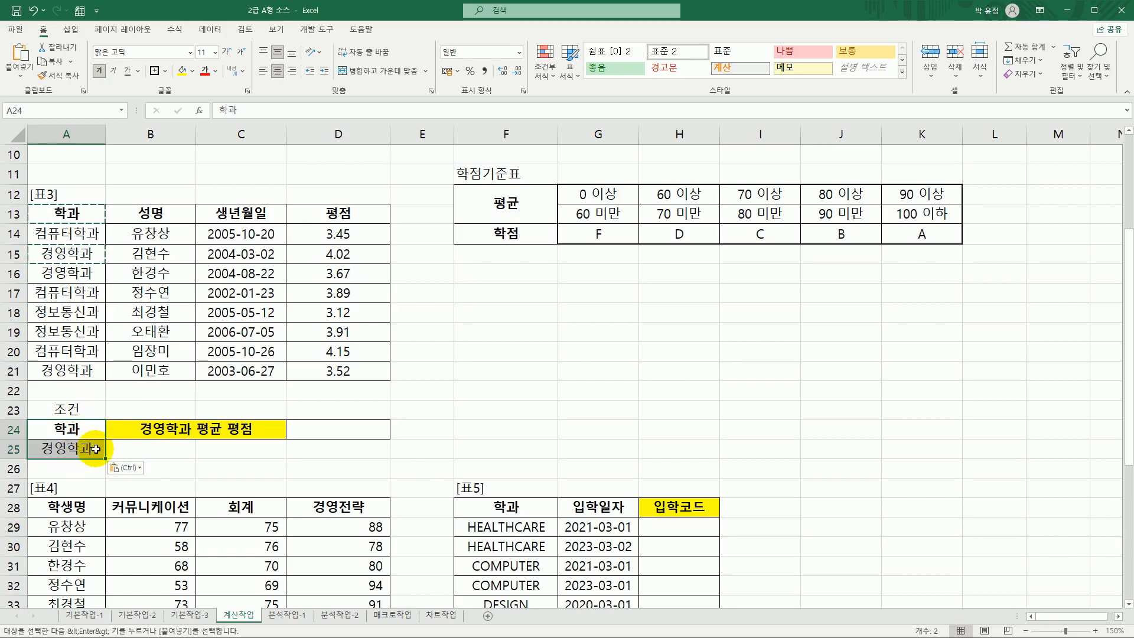
# Start a DAVERAGE formula in D24 for 경영학과 평균 평점 and open its function arguments clear of 표3.
pyautogui.click(313, 429)
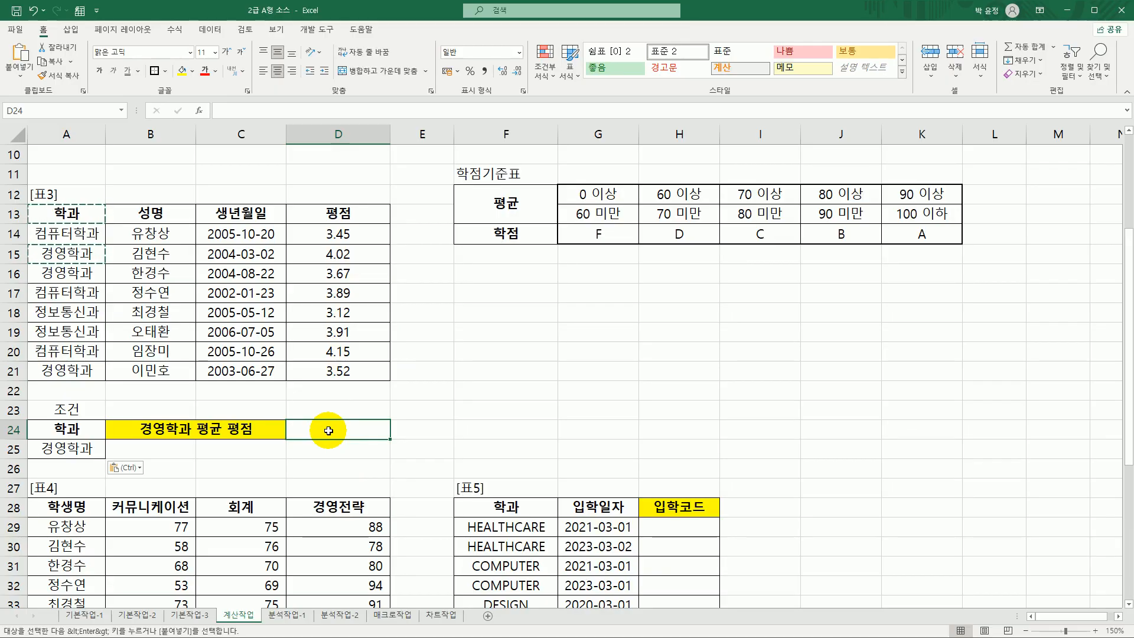
pyautogui.press('Escape')
pyautogui.write('=')
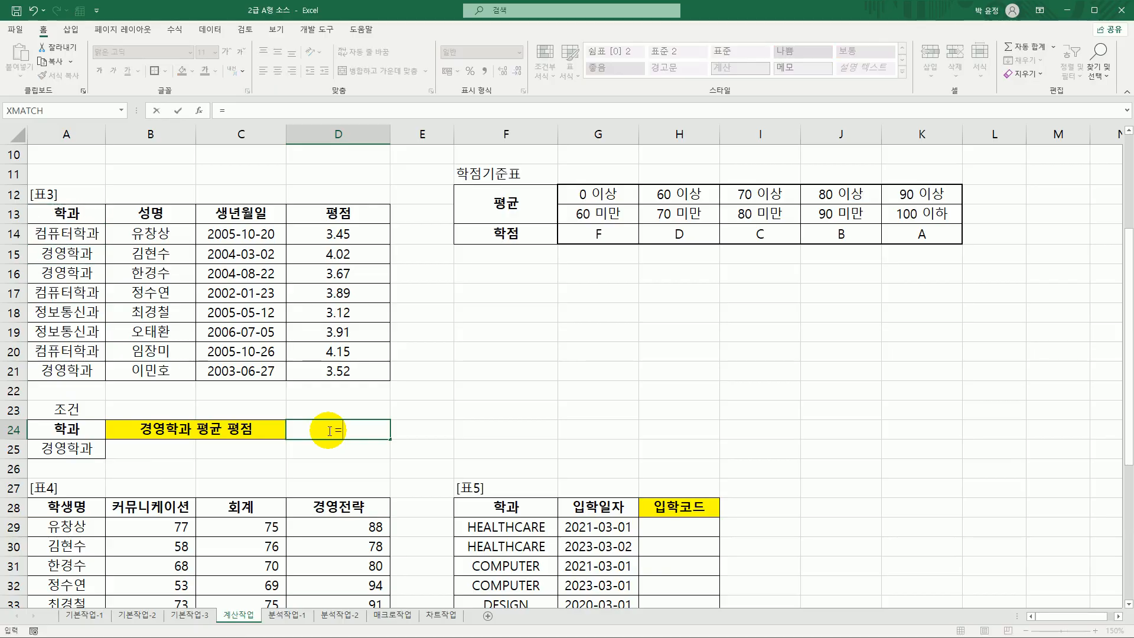
pyautogui.write('d')
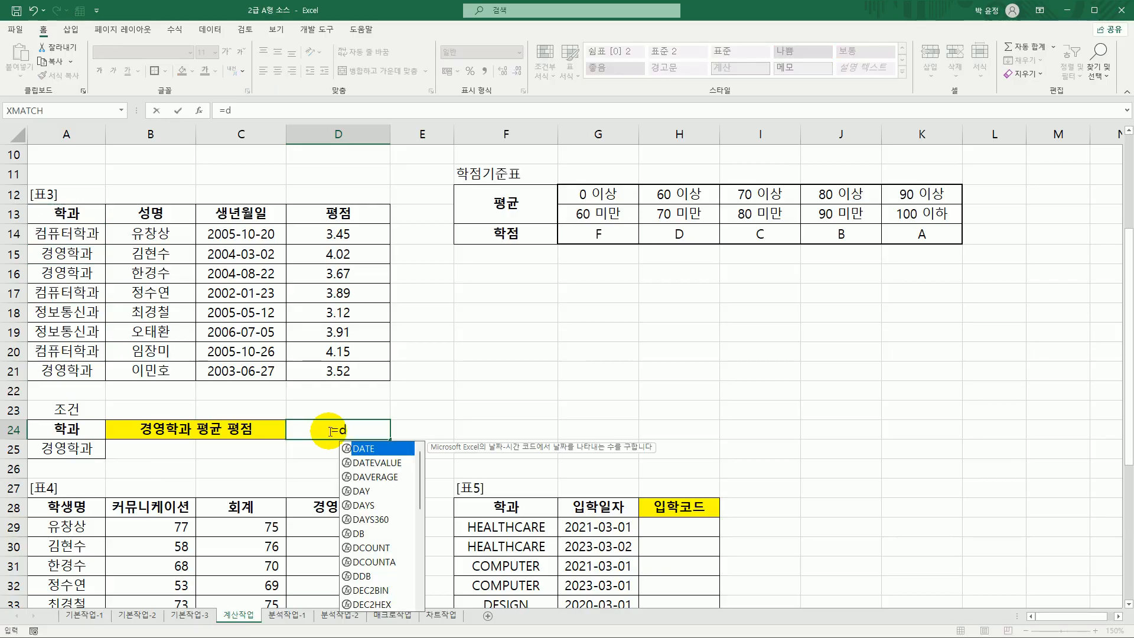
pyautogui.doubleClick(390, 477)
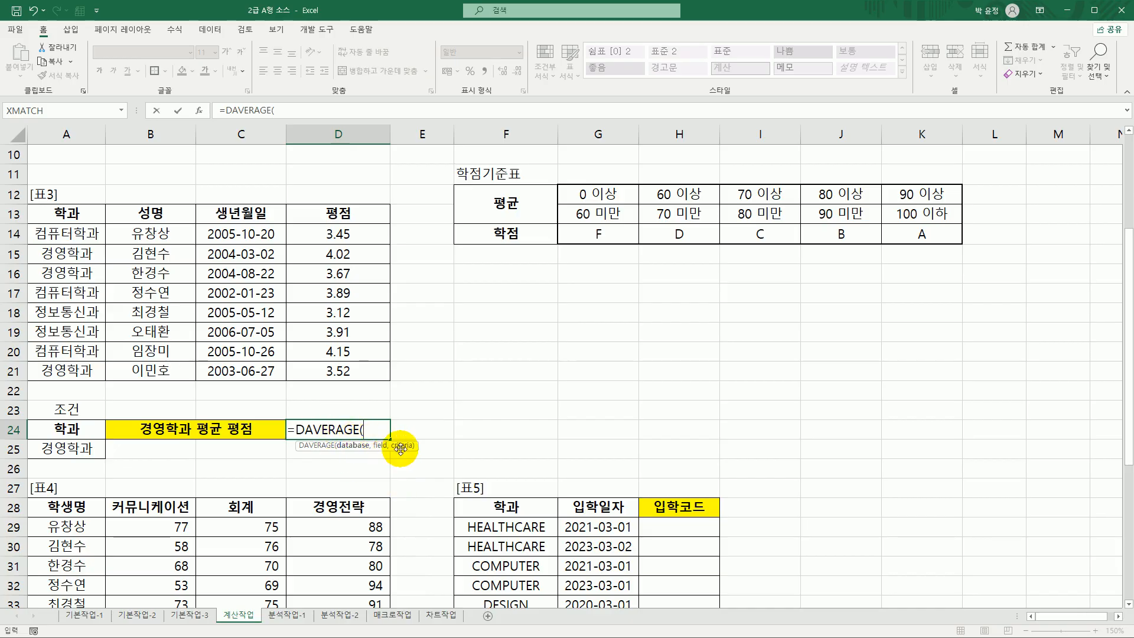
pyautogui.click(200, 111)
pyautogui.moveTo(296, 158); pyautogui.dragTo(655, 167)
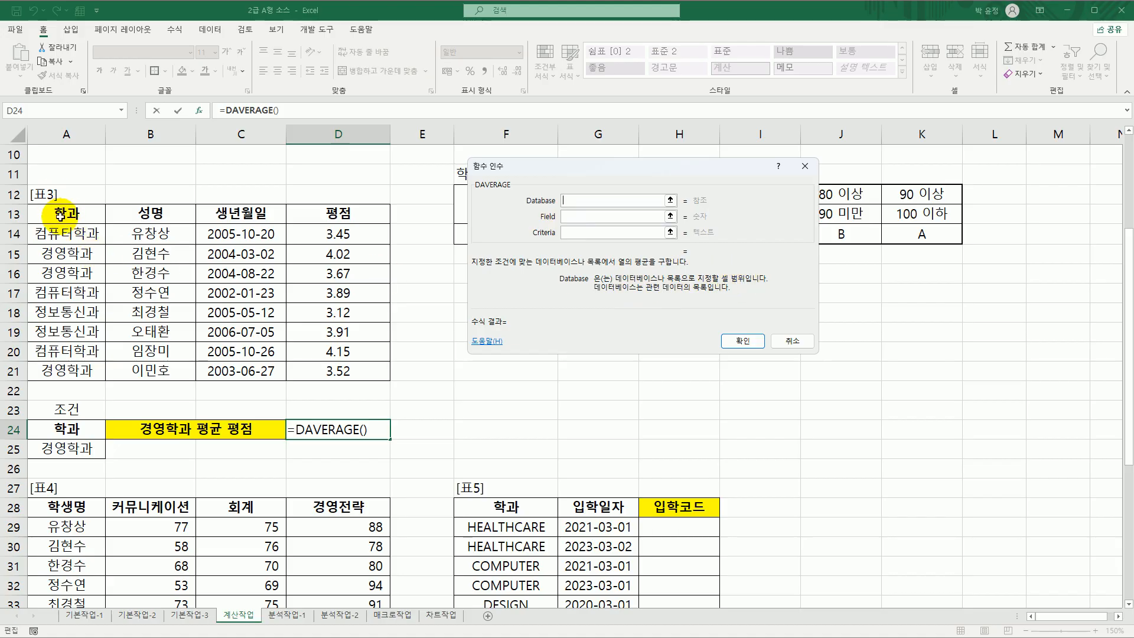
# Set the DAVERAGE database to A13:D21, field to D13 and criteria to A24:A25, and confirm the function arguments.
pyautogui.moveTo(59, 216); pyautogui.dragTo(339, 369)
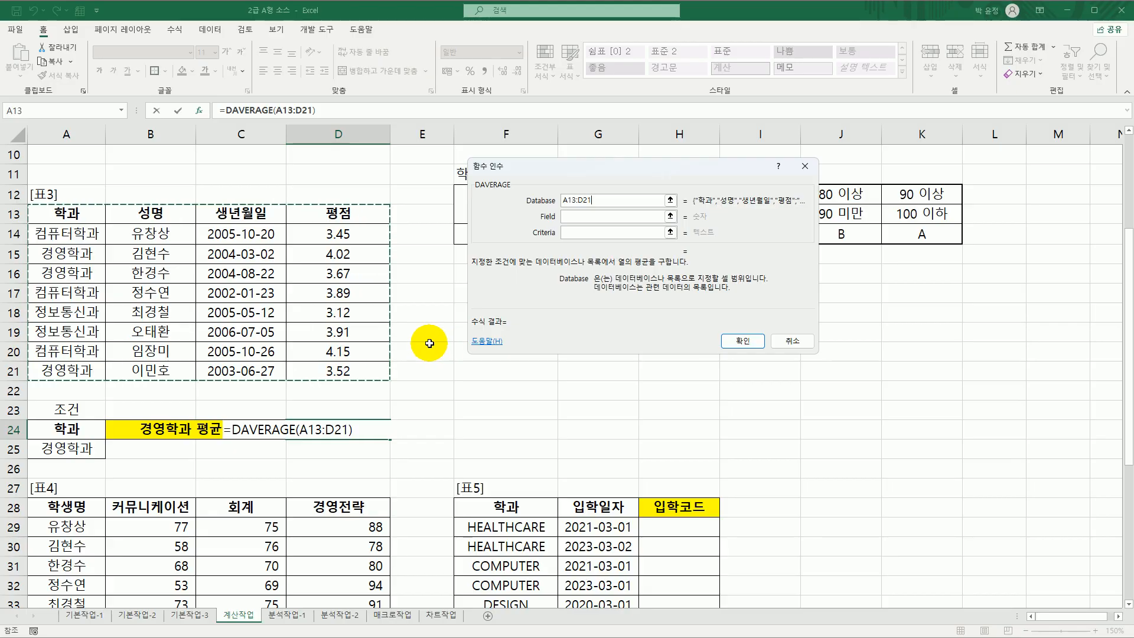
pyautogui.click(570, 216)
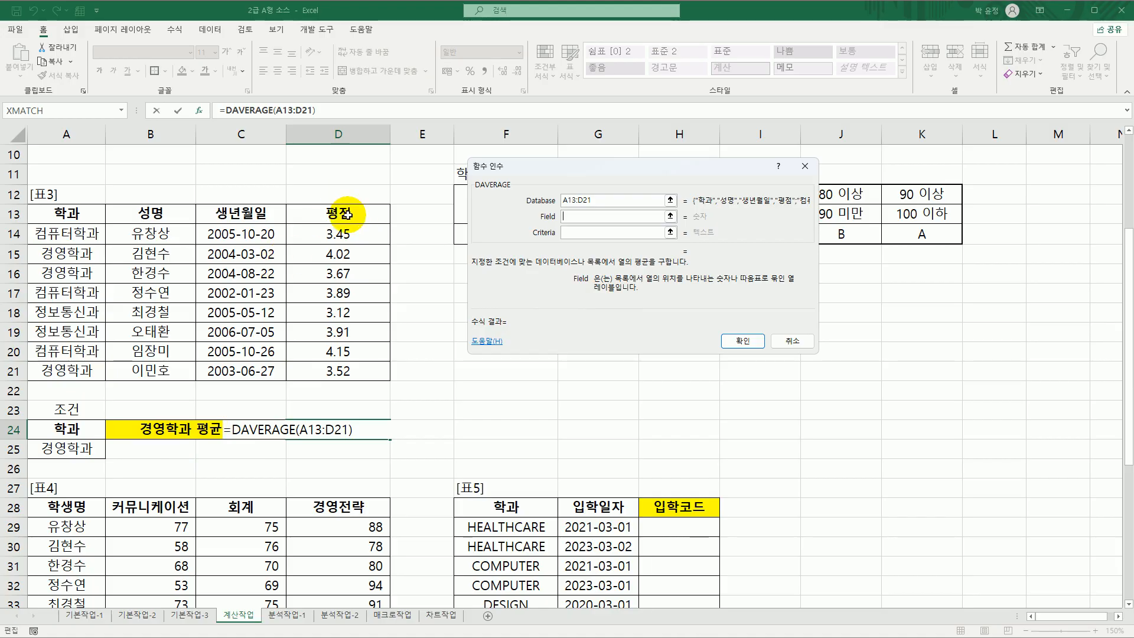
pyautogui.click(354, 215)
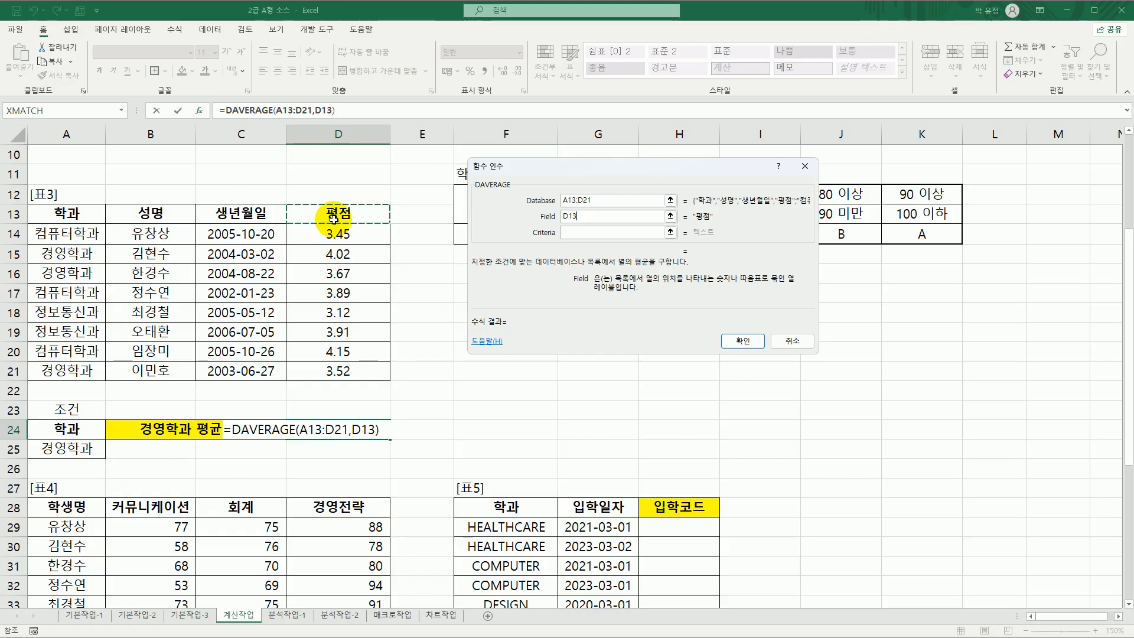
pyautogui.click(573, 232)
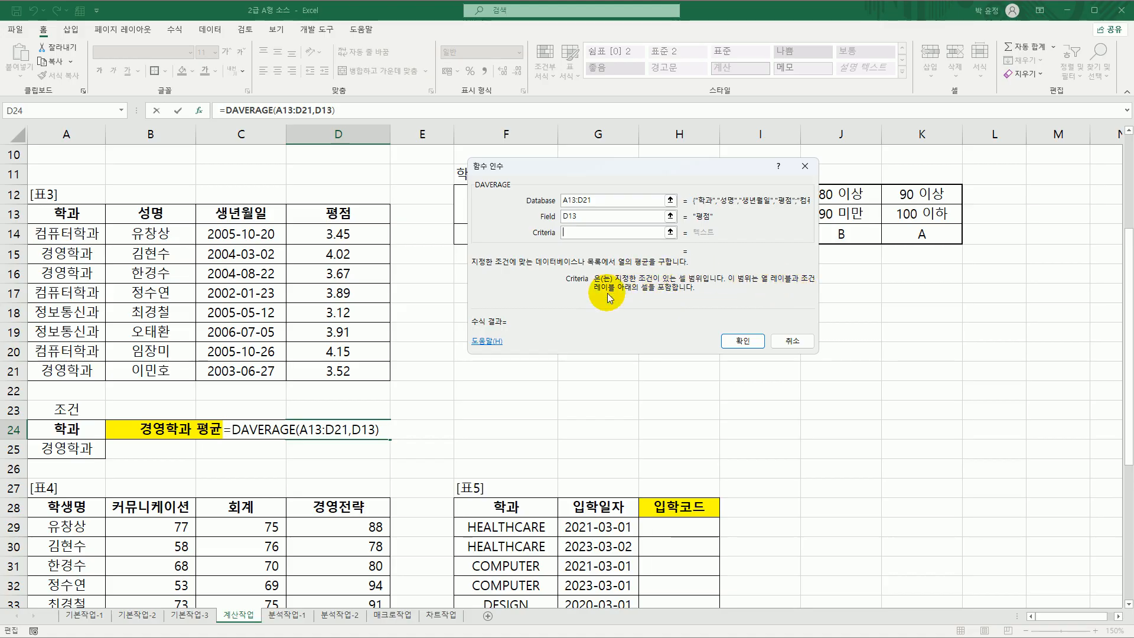
pyautogui.moveTo(85, 427); pyautogui.dragTo(80, 444)
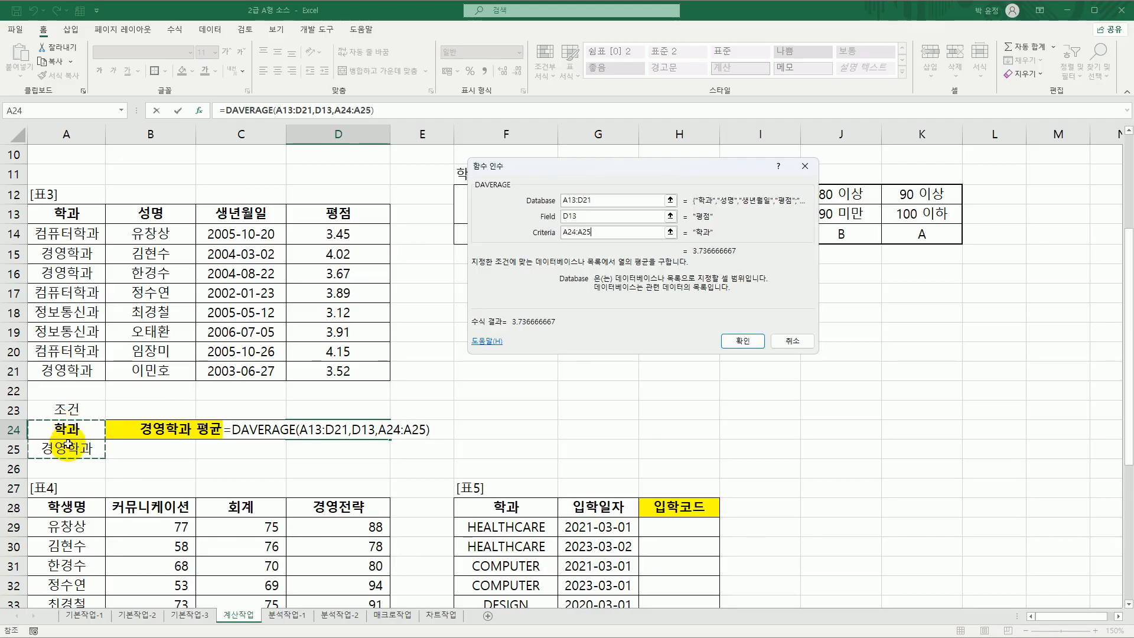
pyautogui.click(743, 341)
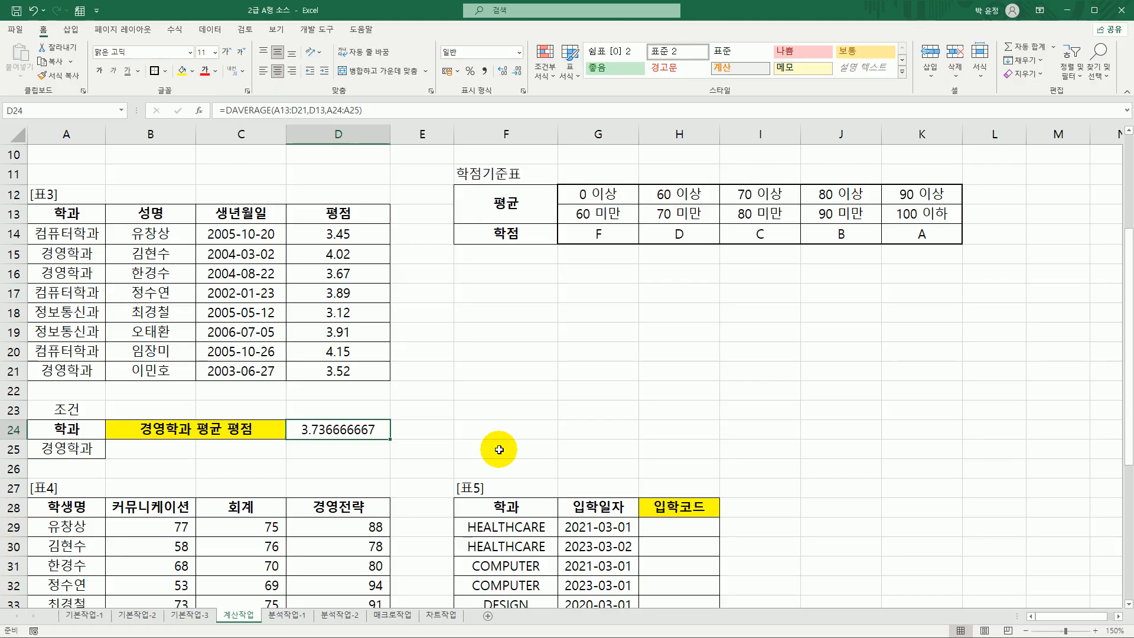
# Wrap the DAVERAGE formula in D24 in ROUND with Num_digits set to 2, and confirm.
pyautogui.doubleClick(303, 432)
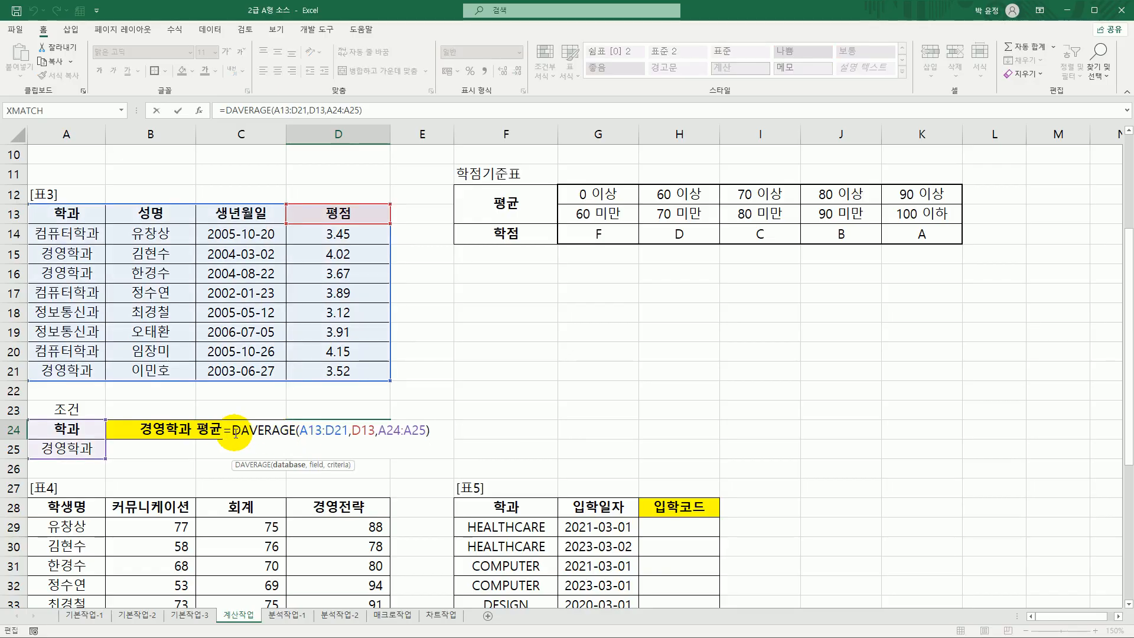
pyautogui.write('roun')
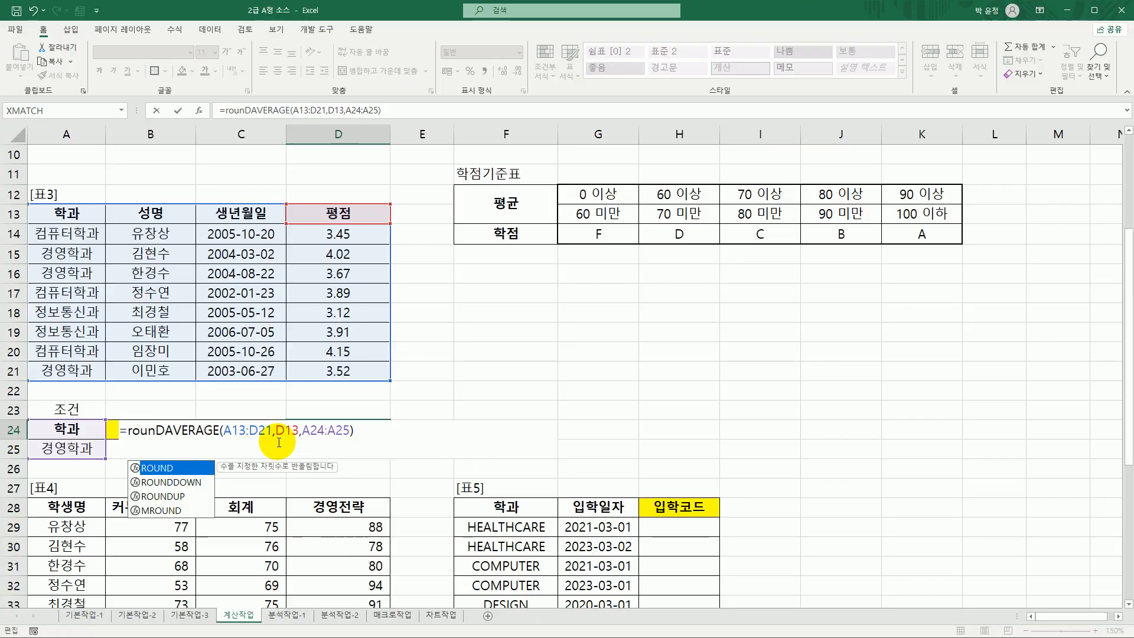
pyautogui.doubleClick(166, 468)
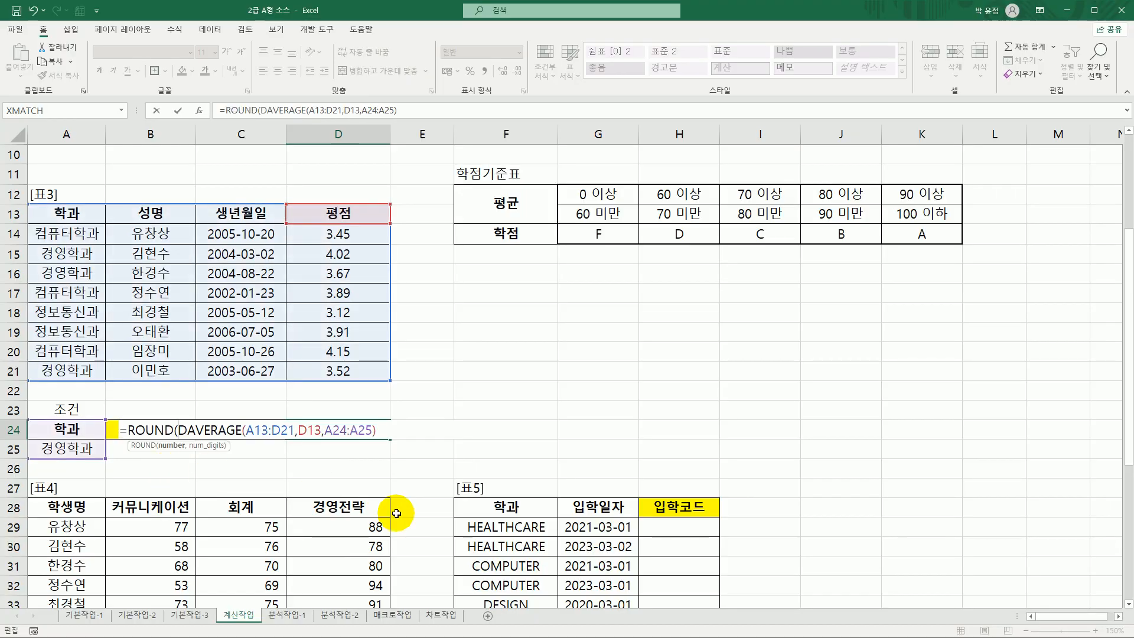
pyautogui.click(155, 430)
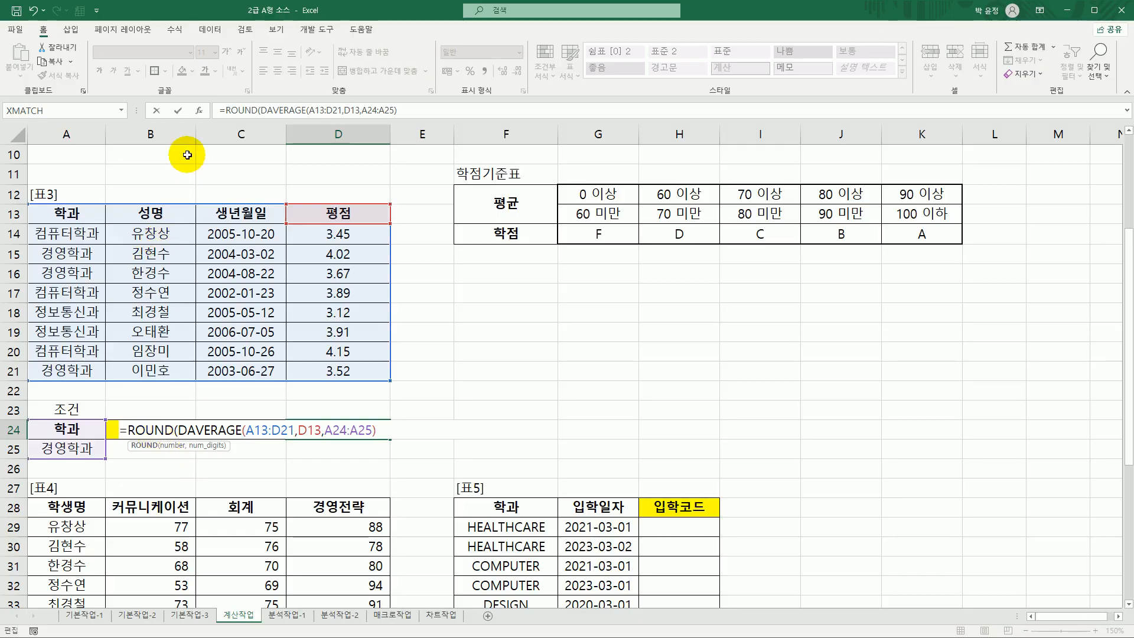
pyautogui.click(201, 110)
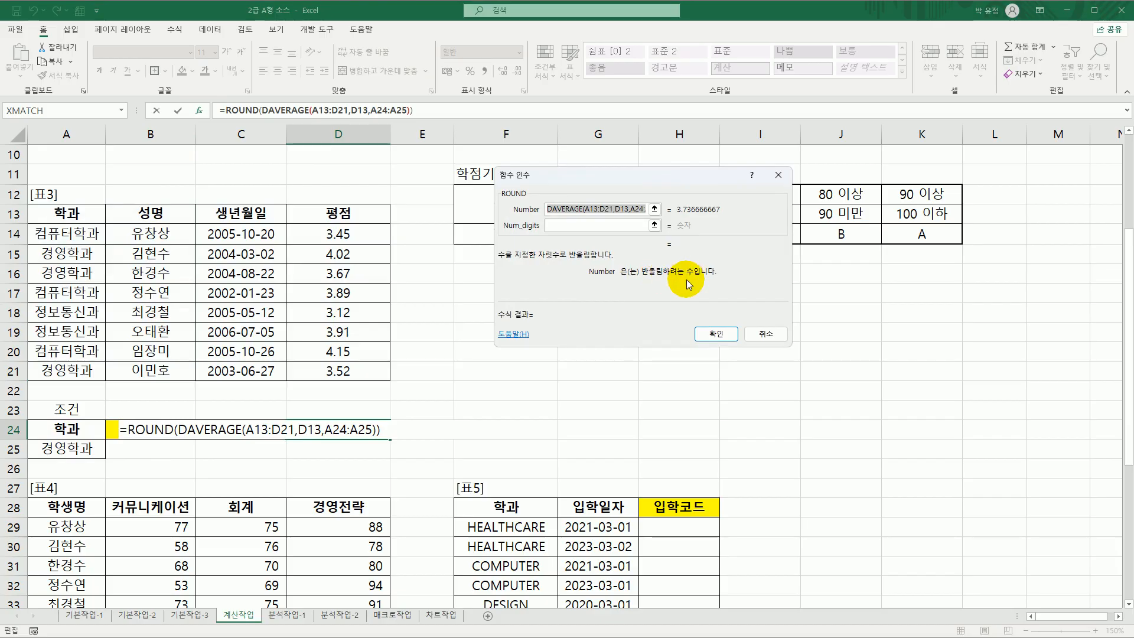
pyautogui.click(561, 227)
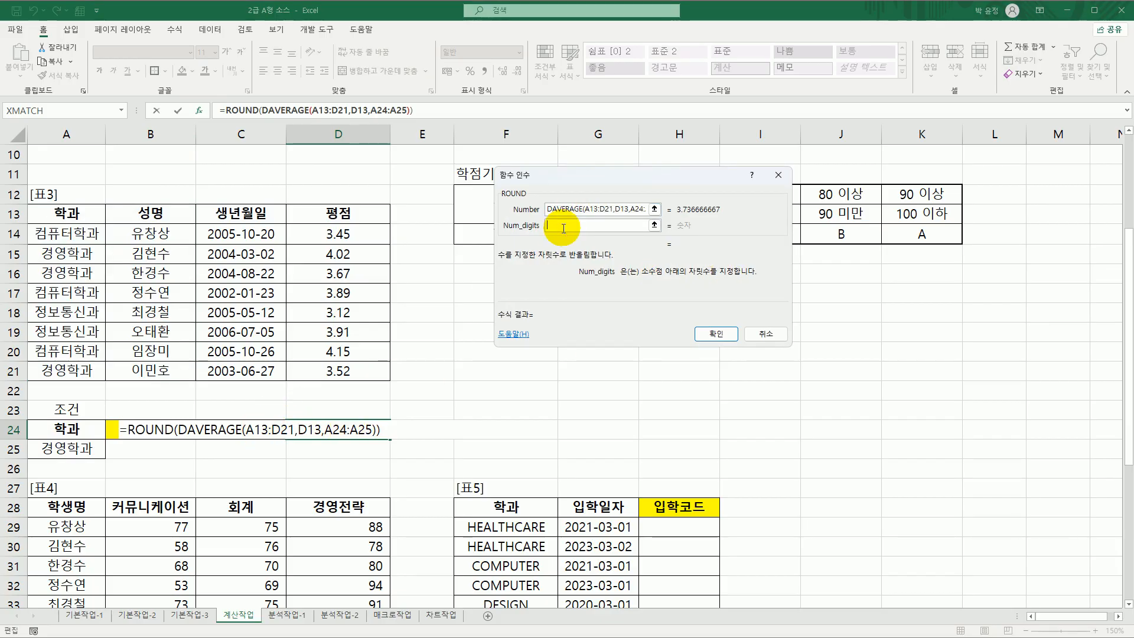
pyautogui.write('2')
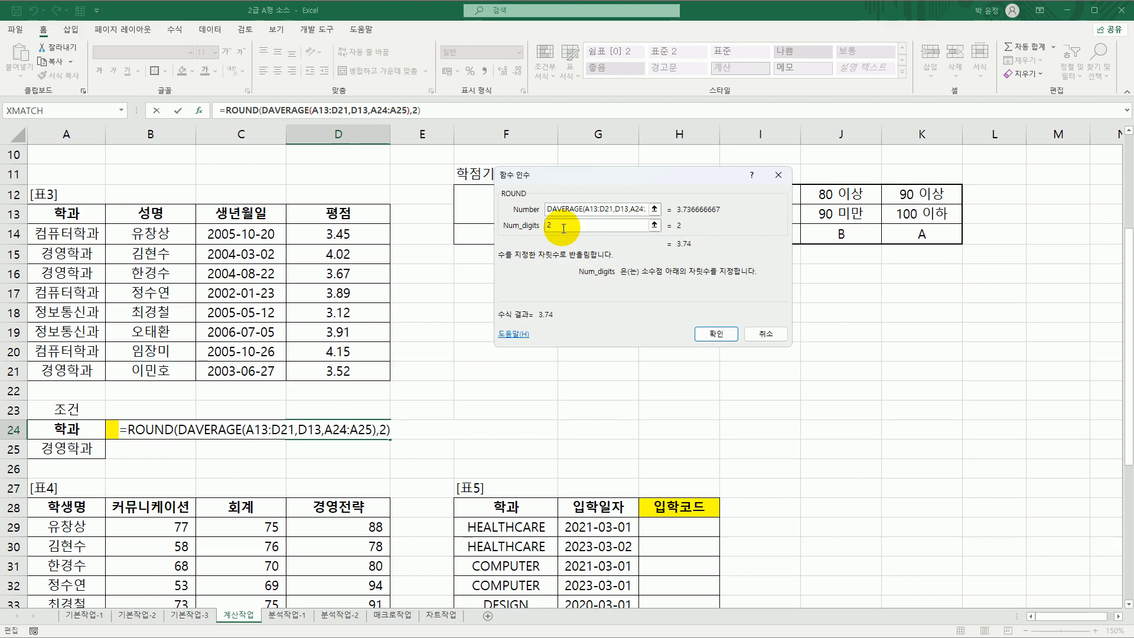
pyautogui.click(718, 334)
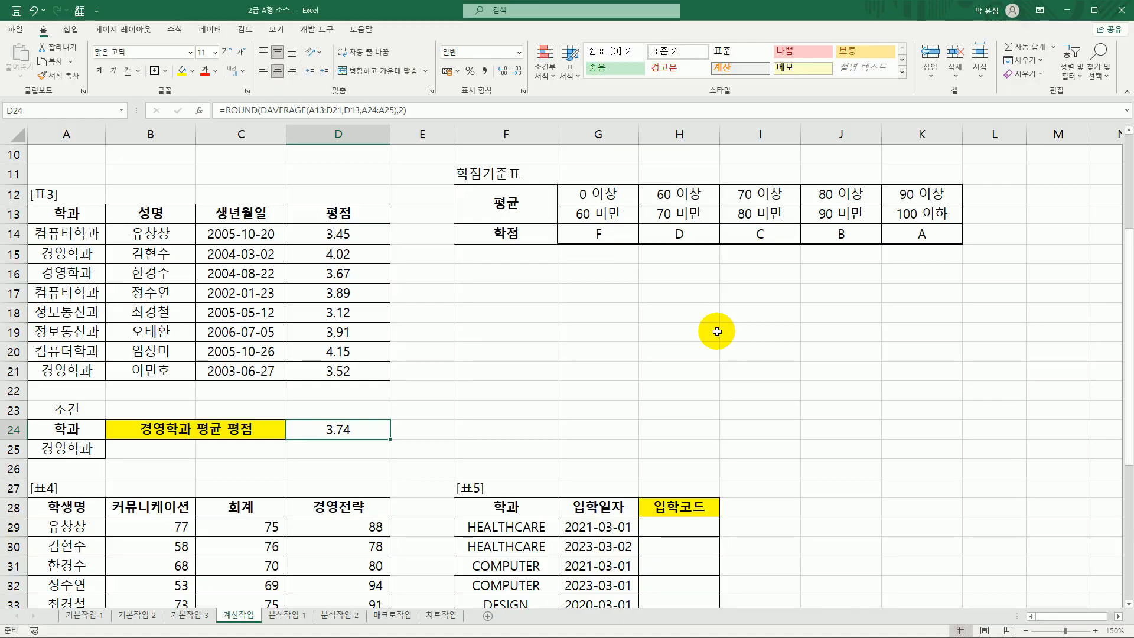
# Examine the 커뮤니케이션, 회계 and 경영전략 scores in 표4 against the condition that all subjects are 70 or more.
pyautogui.scroll(-6, 717, 331)
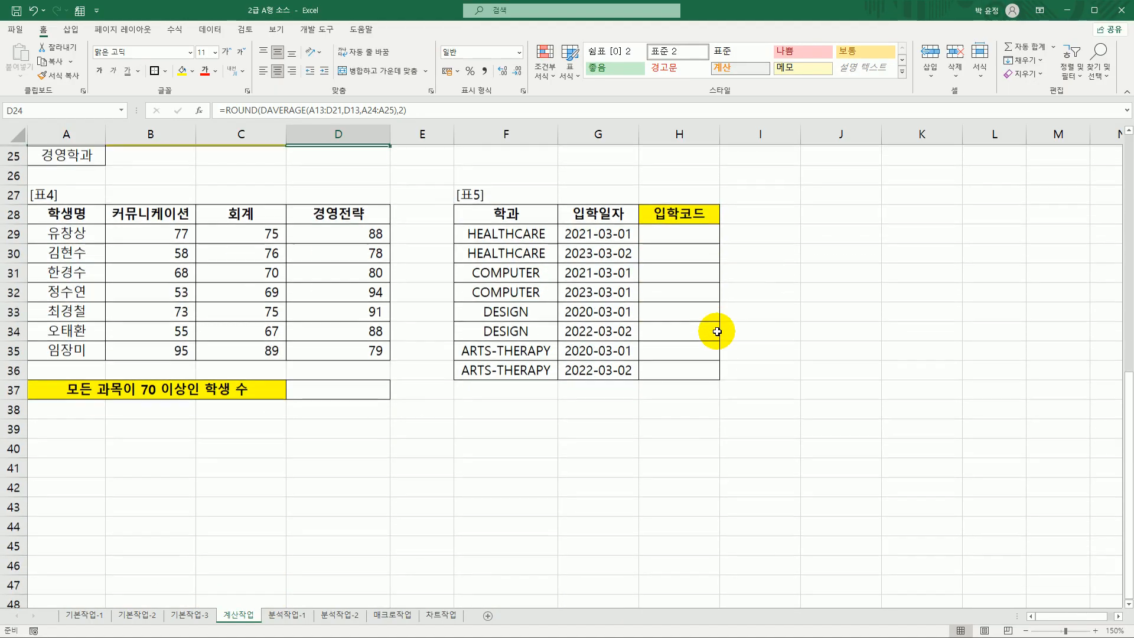
pyautogui.scroll(1, 335, 329)
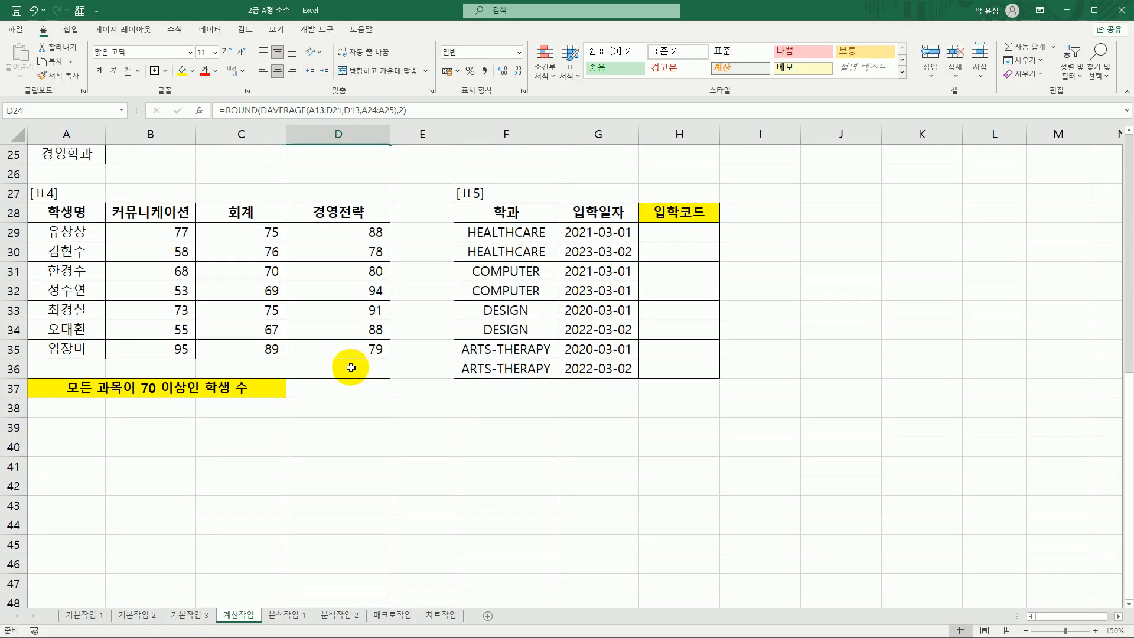
pyautogui.click(342, 386)
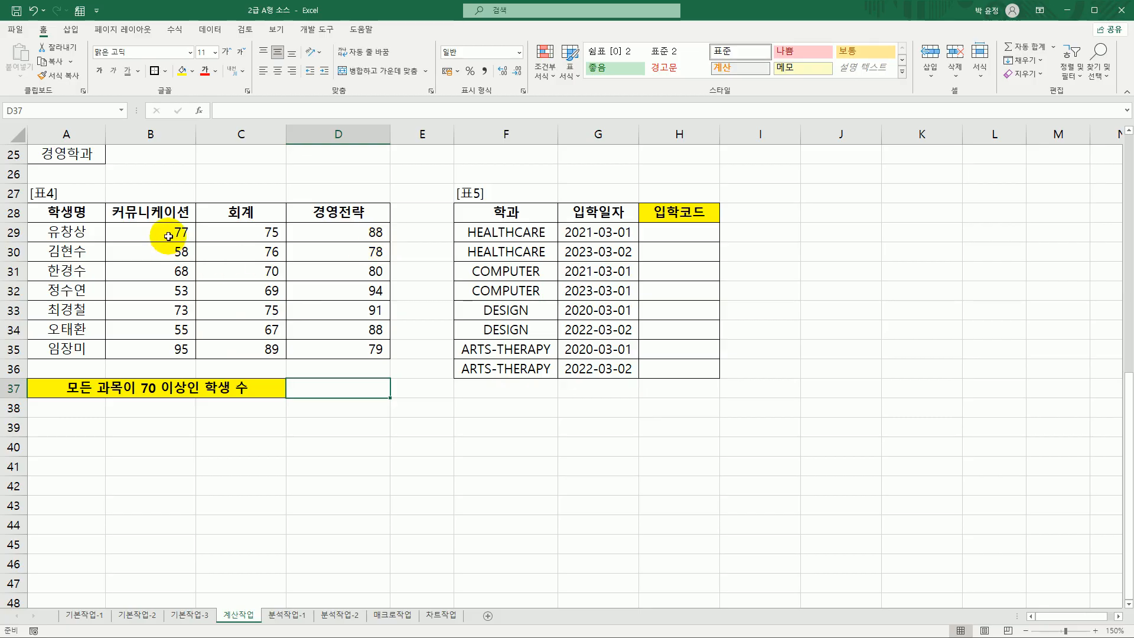
pyautogui.moveTo(174, 230); pyautogui.dragTo(333, 236)
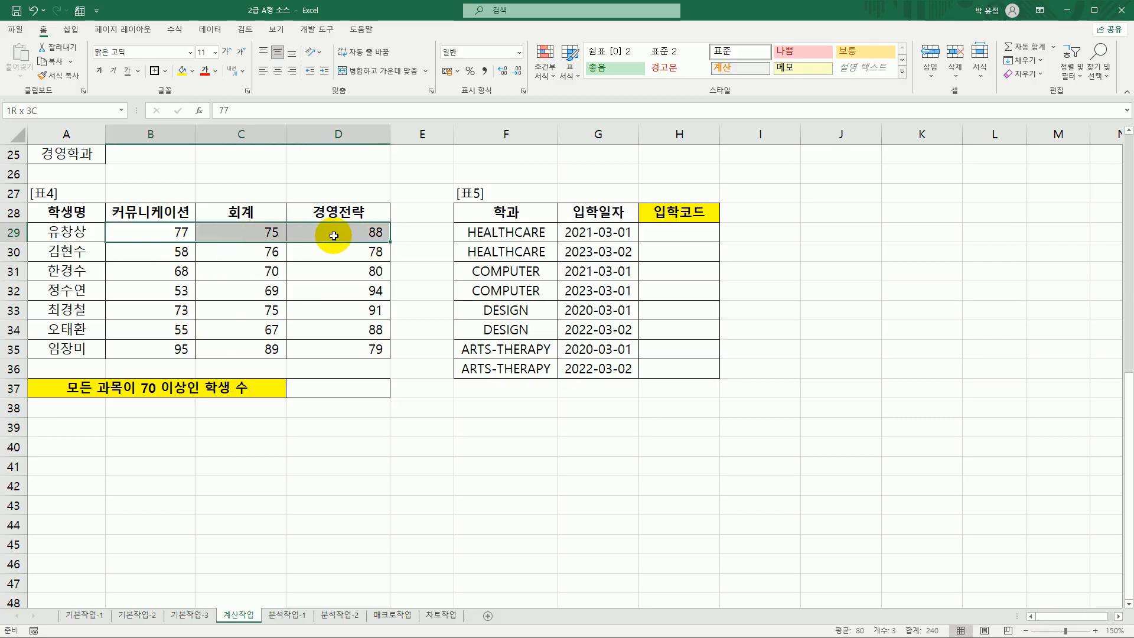
pyautogui.click(177, 254)
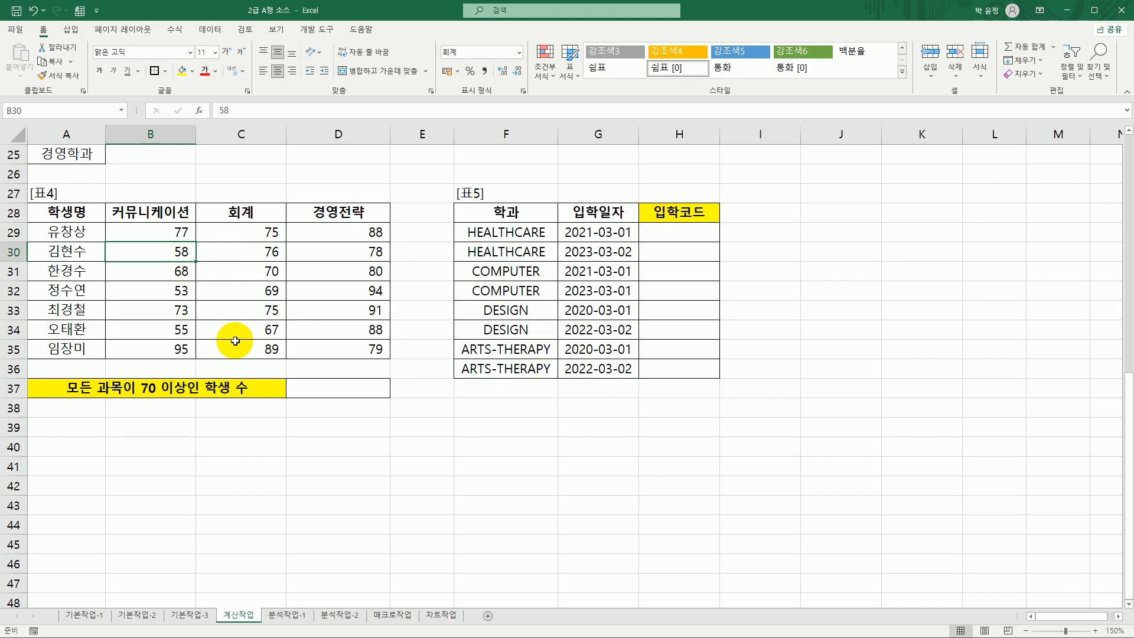
pyautogui.moveTo(148, 269); pyautogui.dragTo(339, 270)
pyautogui.moveTo(171, 291); pyautogui.dragTo(337, 291)
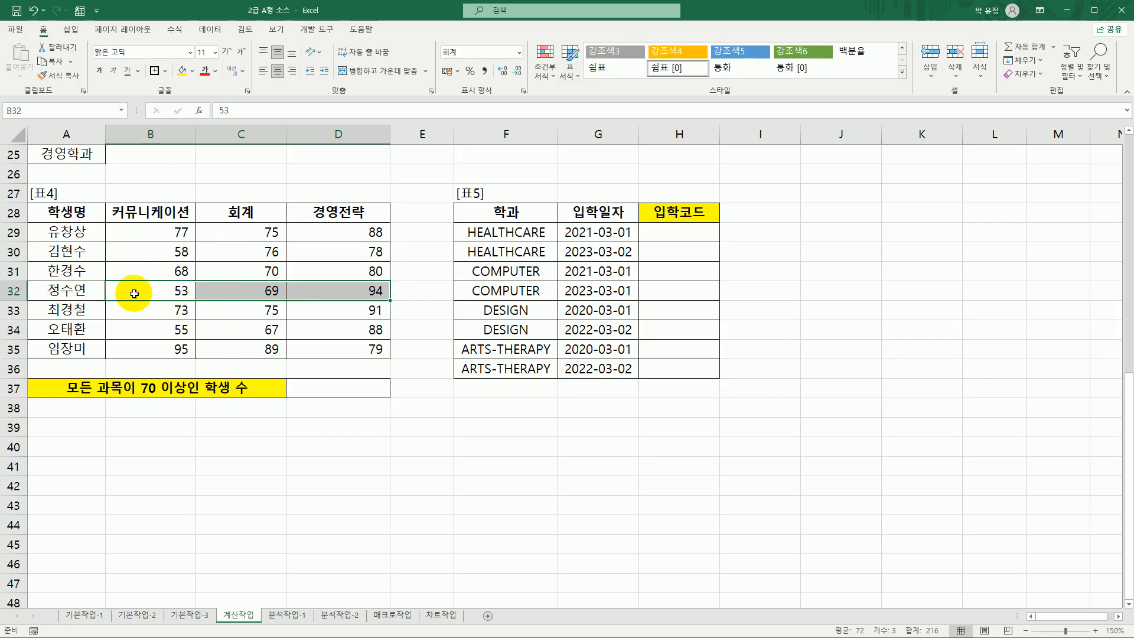
pyautogui.moveTo(139, 291); pyautogui.dragTo(354, 296)
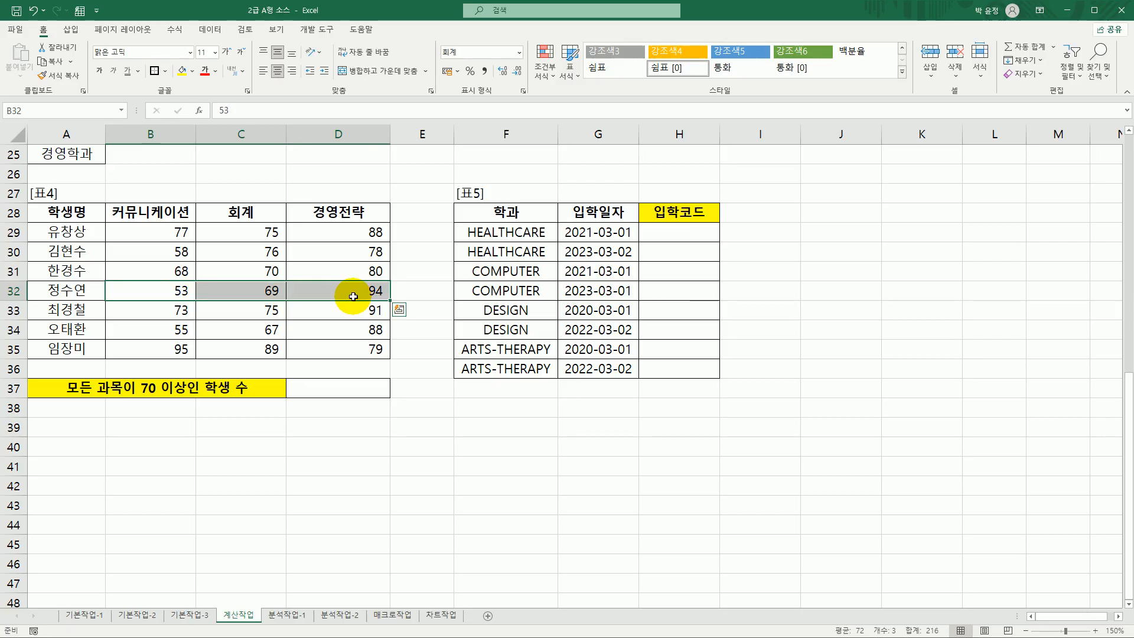
pyautogui.click(332, 392)
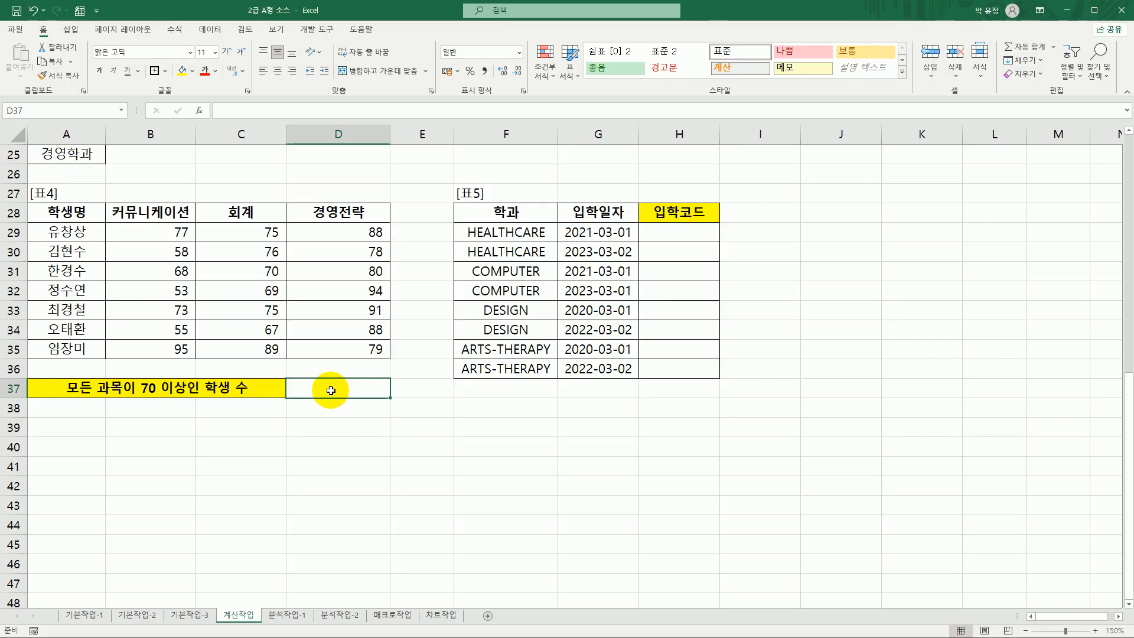
pyautogui.click(173, 232)
pyautogui.click(260, 233)
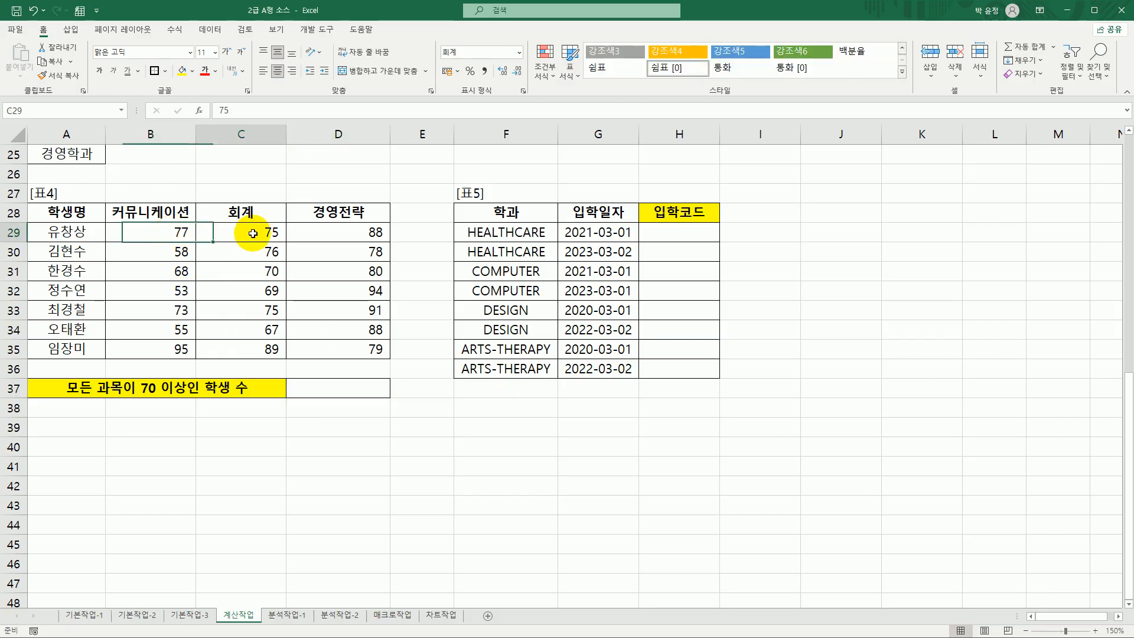
pyautogui.click(327, 235)
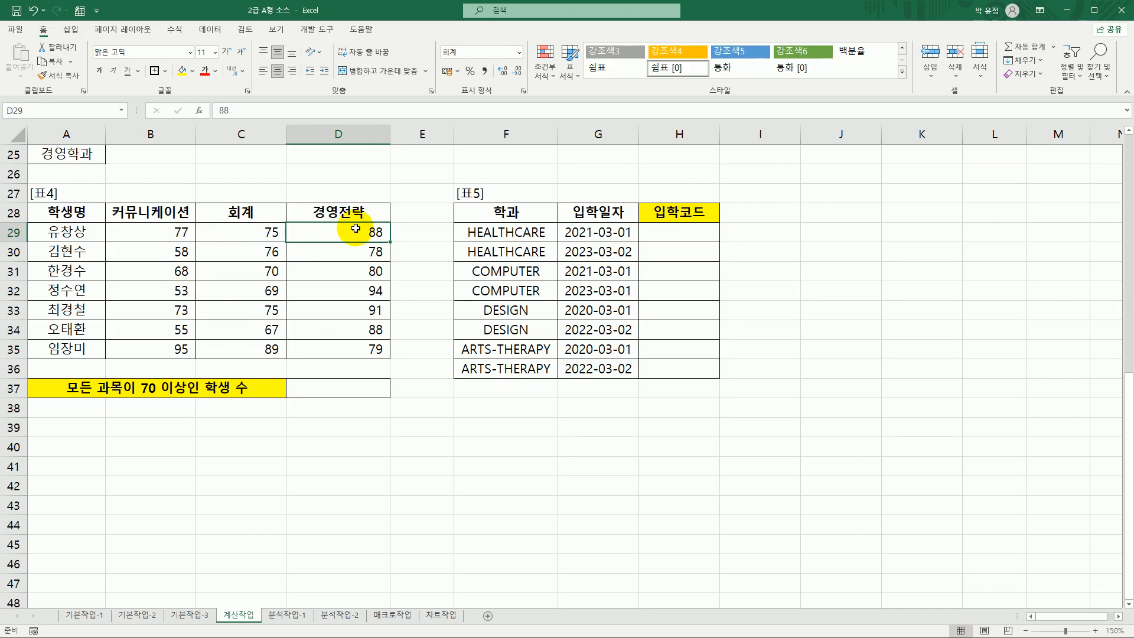
# Start a COUNTIFS formula in D37 for 모든 과목이 70 이상인 학생 수 and open its function arguments.
pyautogui.click(366, 387)
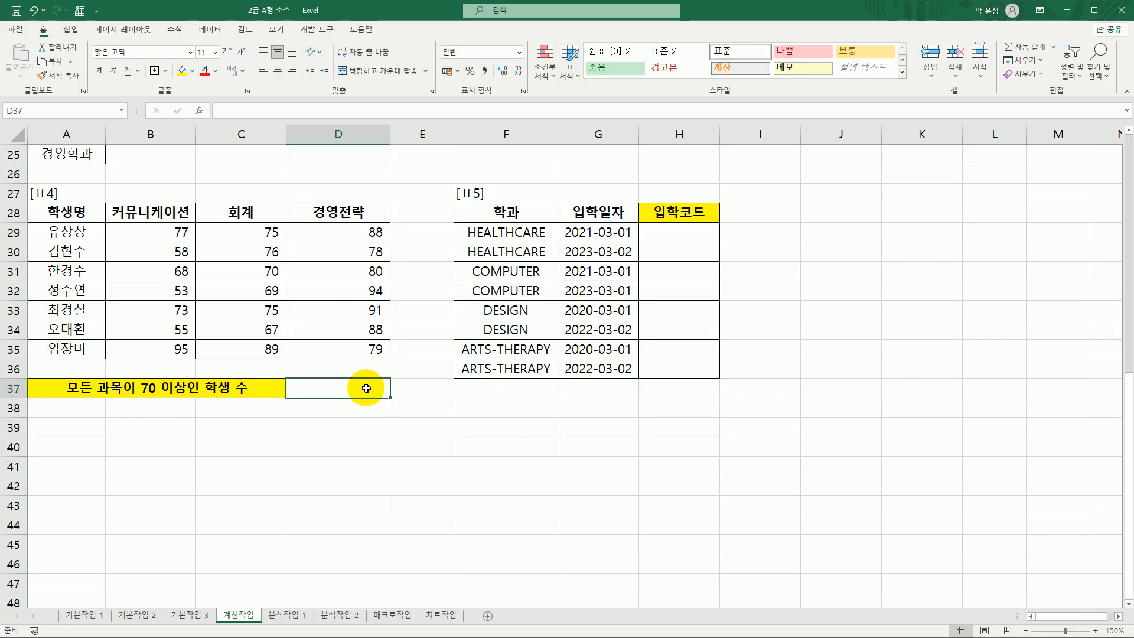
pyautogui.write('=')
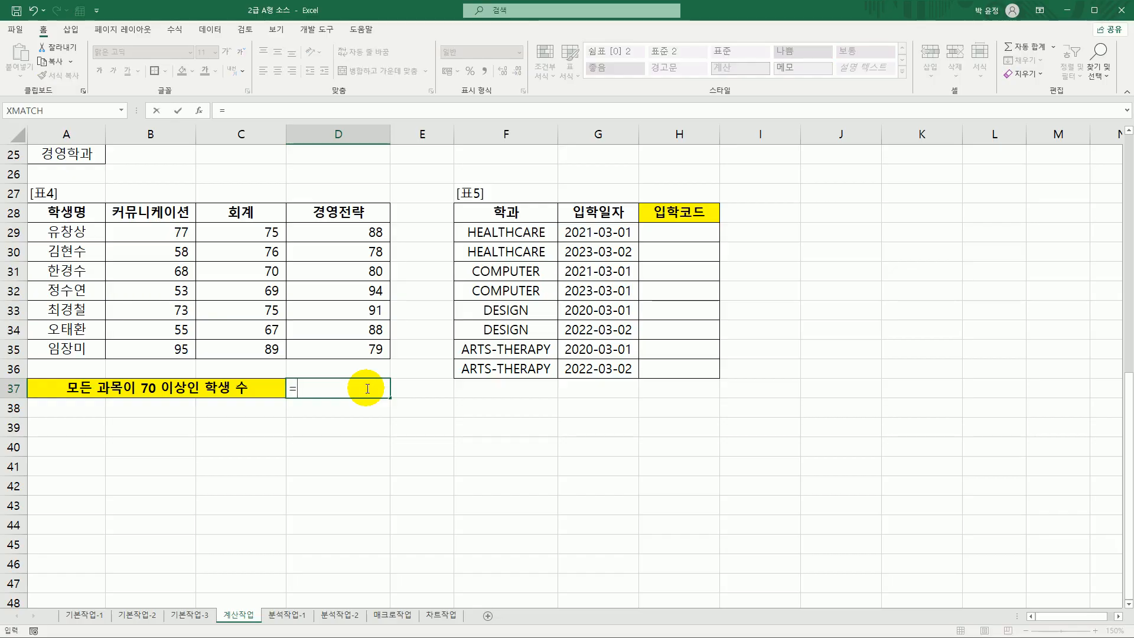
pyautogui.write('cou')
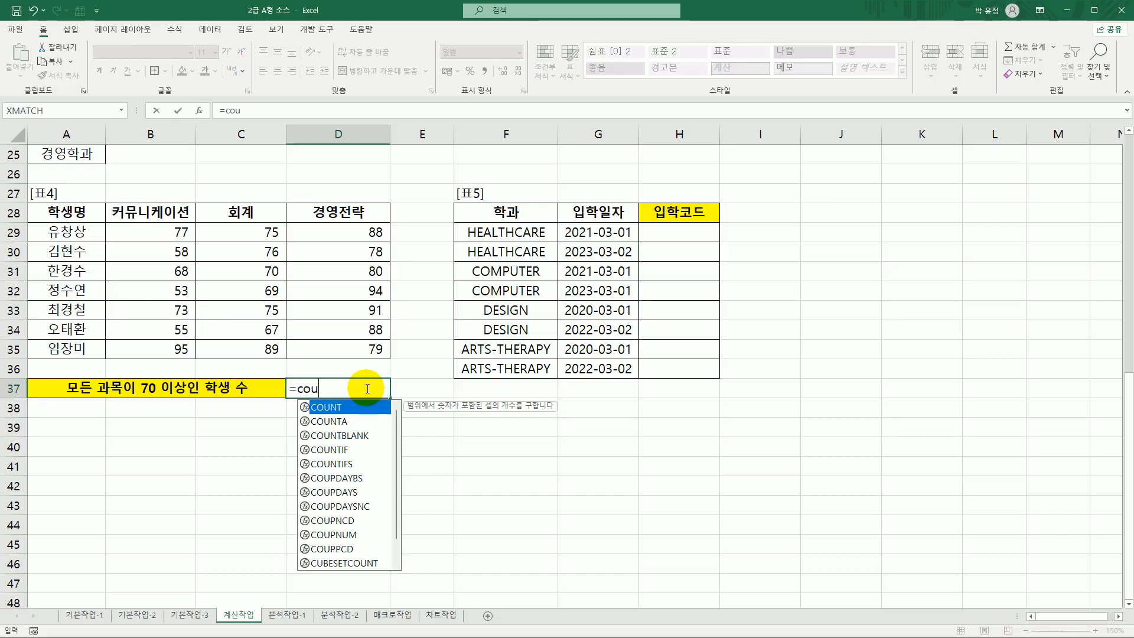
pyautogui.click(351, 464)
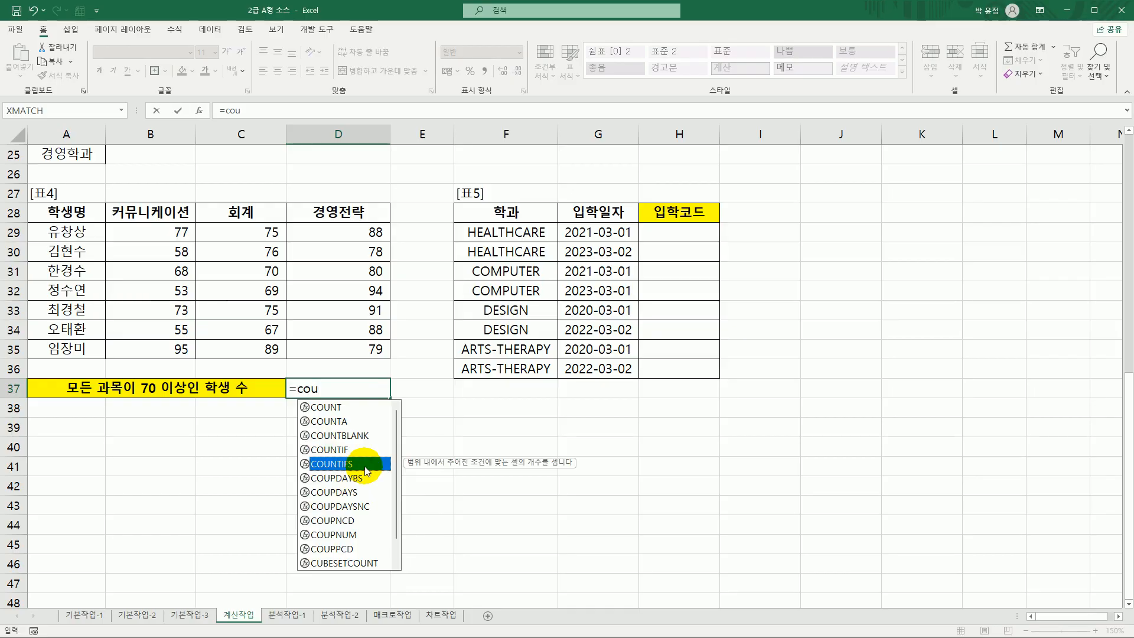
pyautogui.doubleClick(363, 464)
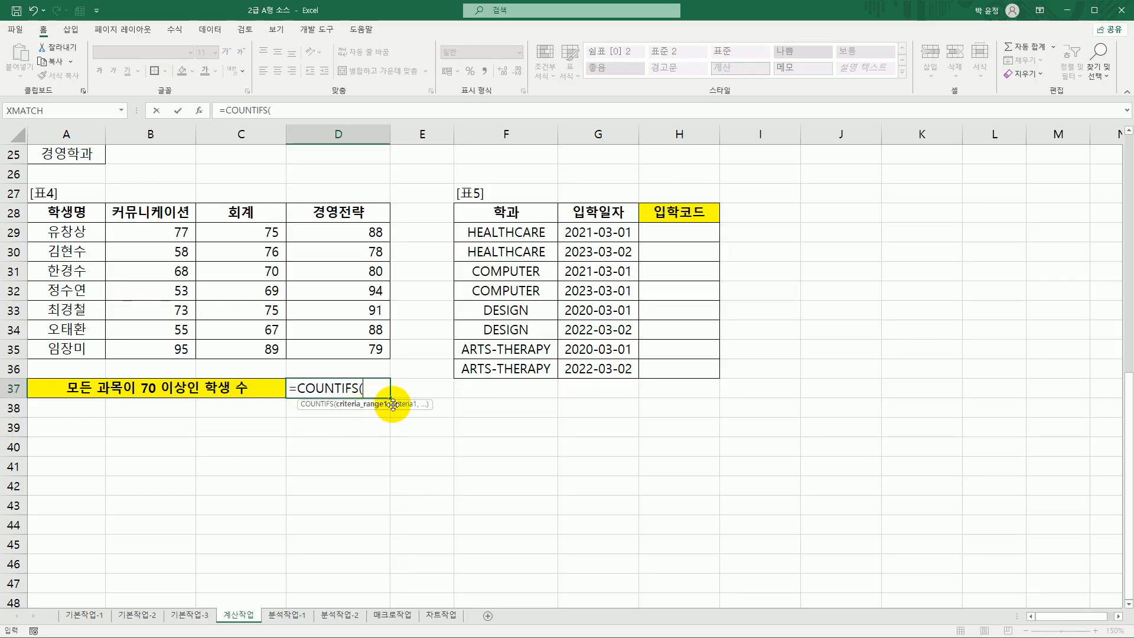
pyautogui.click(198, 110)
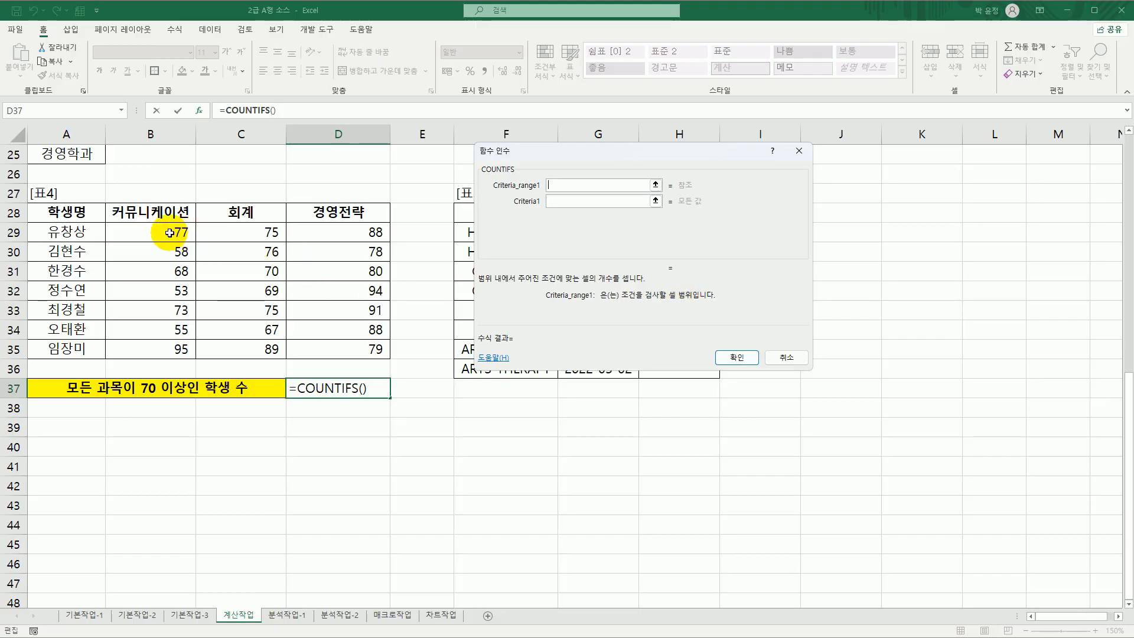
# Set the first two COUNTIFS conditions: B29:B35 with >=70 and C29:C35 with >=70.
pyautogui.moveTo(165, 232); pyautogui.dragTo(165, 349)
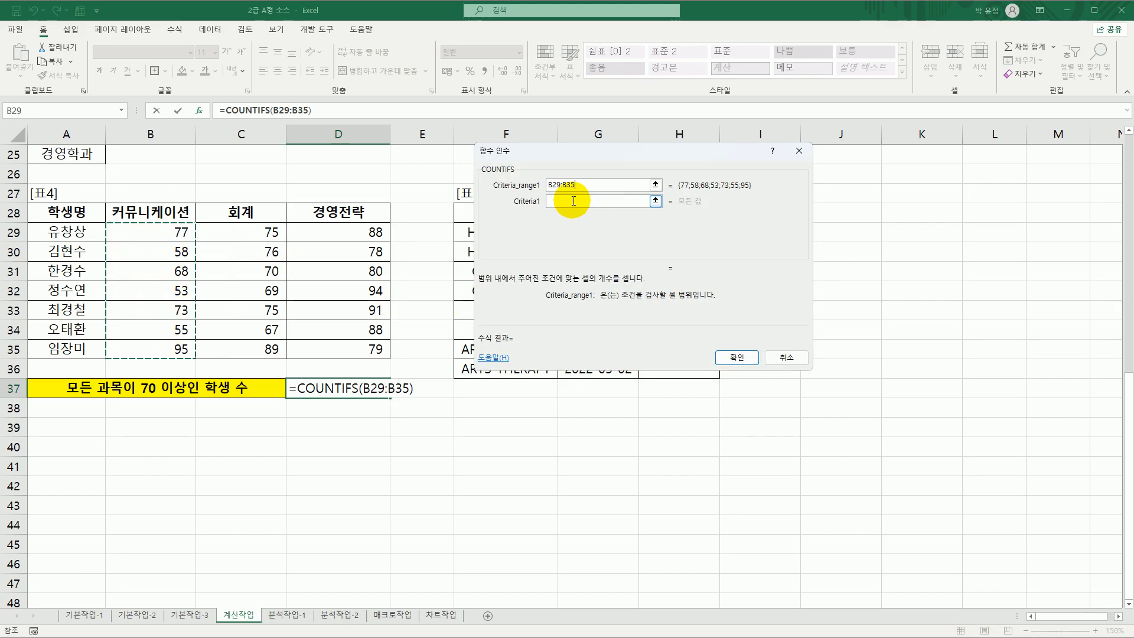
pyautogui.click(602, 201)
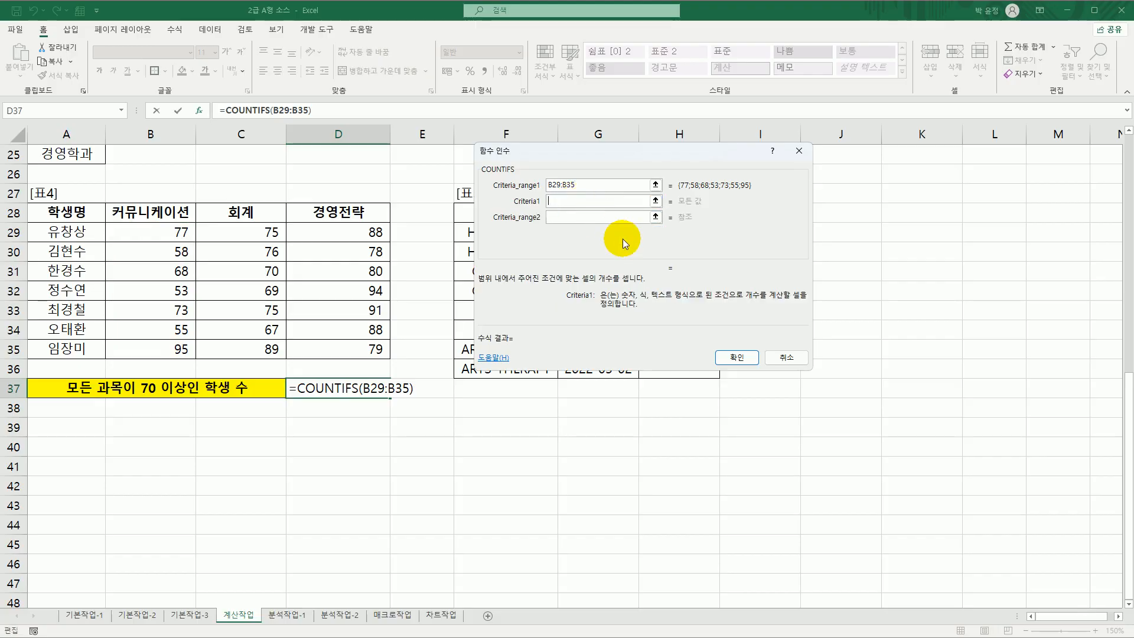
pyautogui.write('>=70')
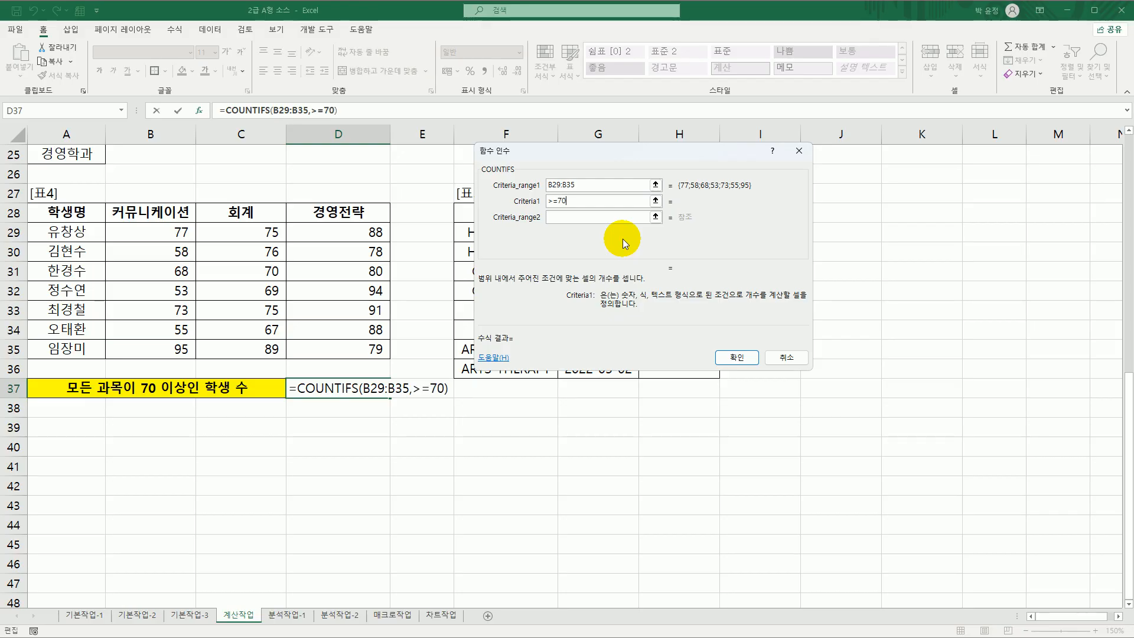
pyautogui.click(642, 218)
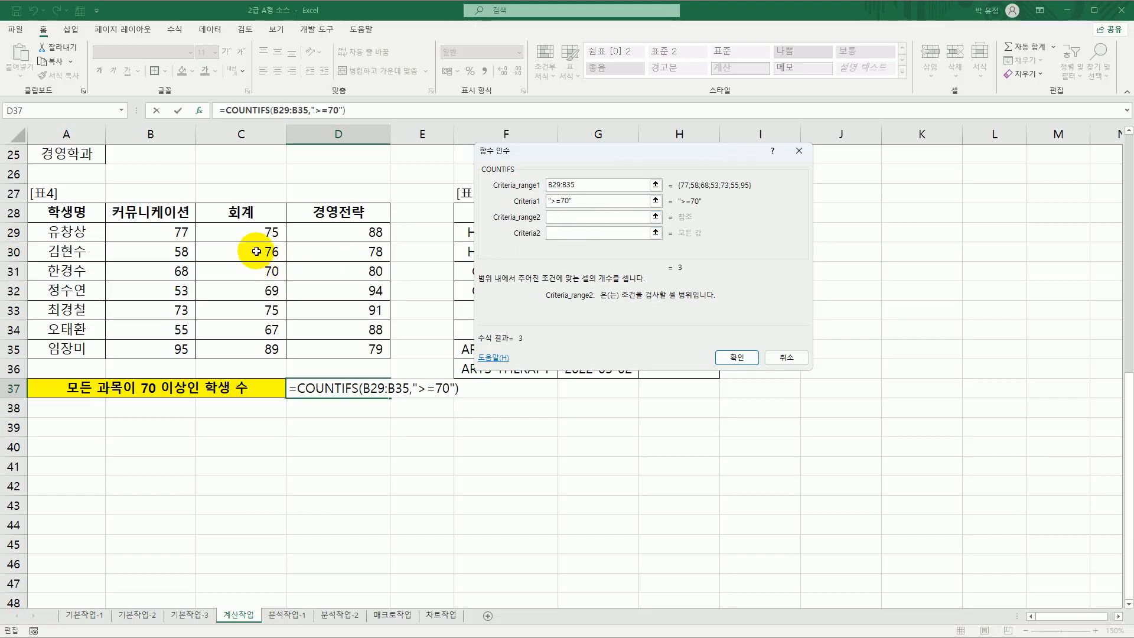
pyautogui.moveTo(262, 232); pyautogui.dragTo(267, 346)
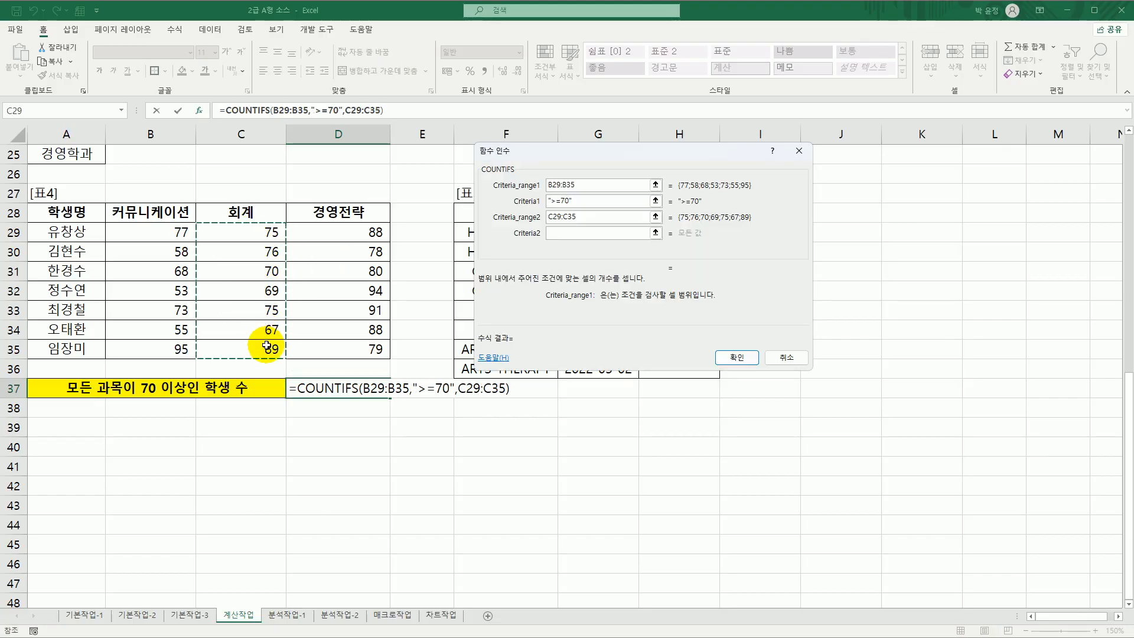
pyautogui.click(577, 233)
pyautogui.write('>')
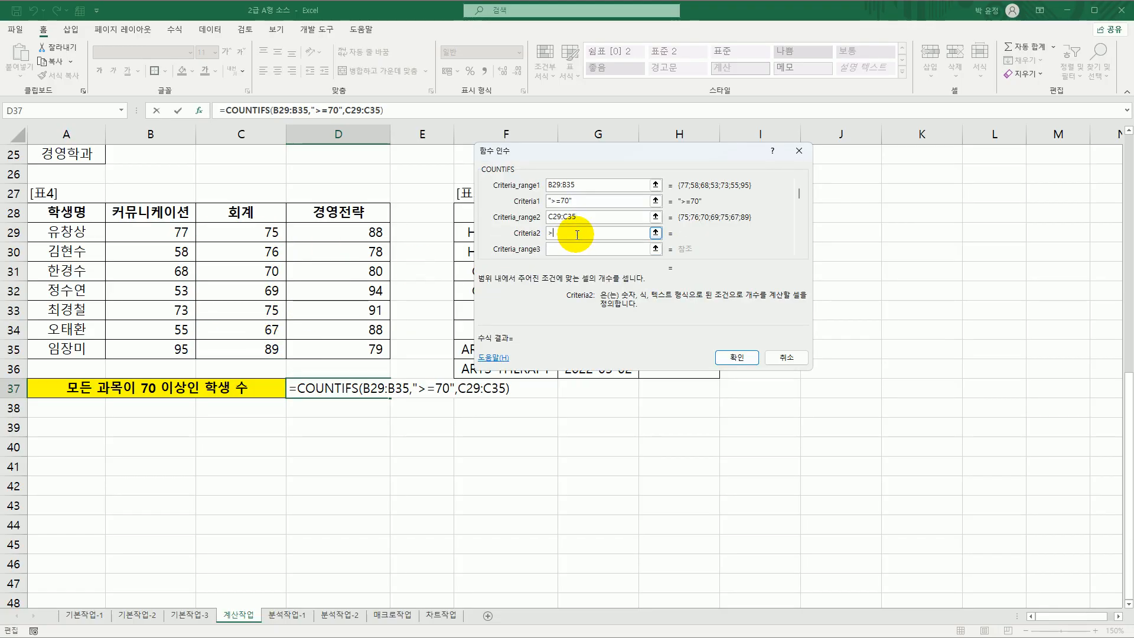
pyautogui.write('=70')
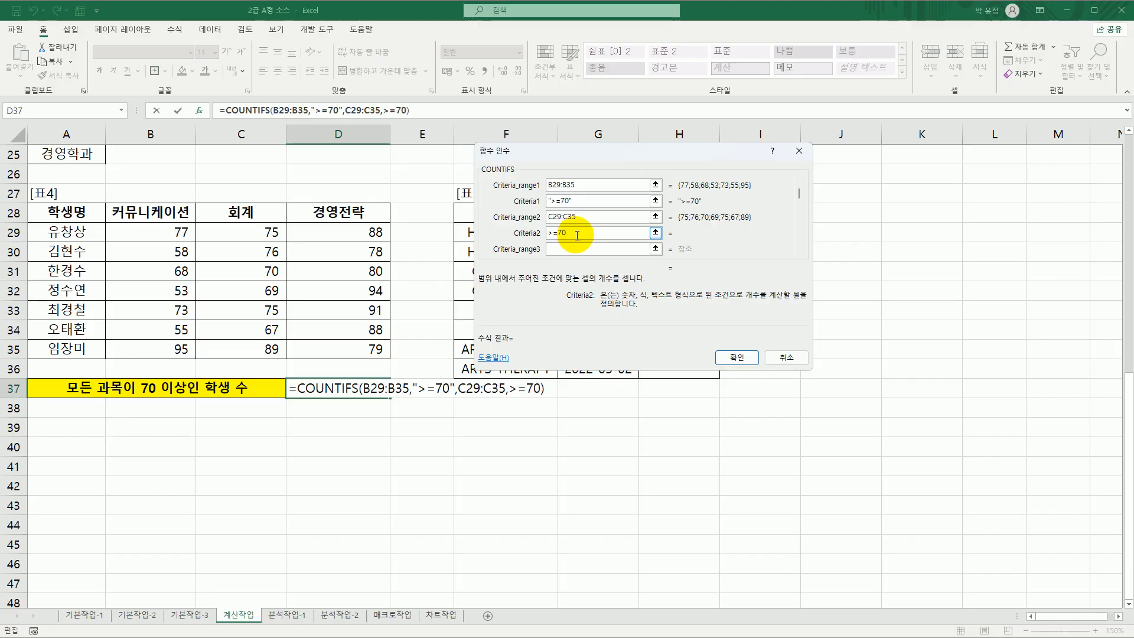
# Add D29:D35 with >=70 as the third COUNTIFS condition and confirm the function arguments.
pyautogui.click(576, 249)
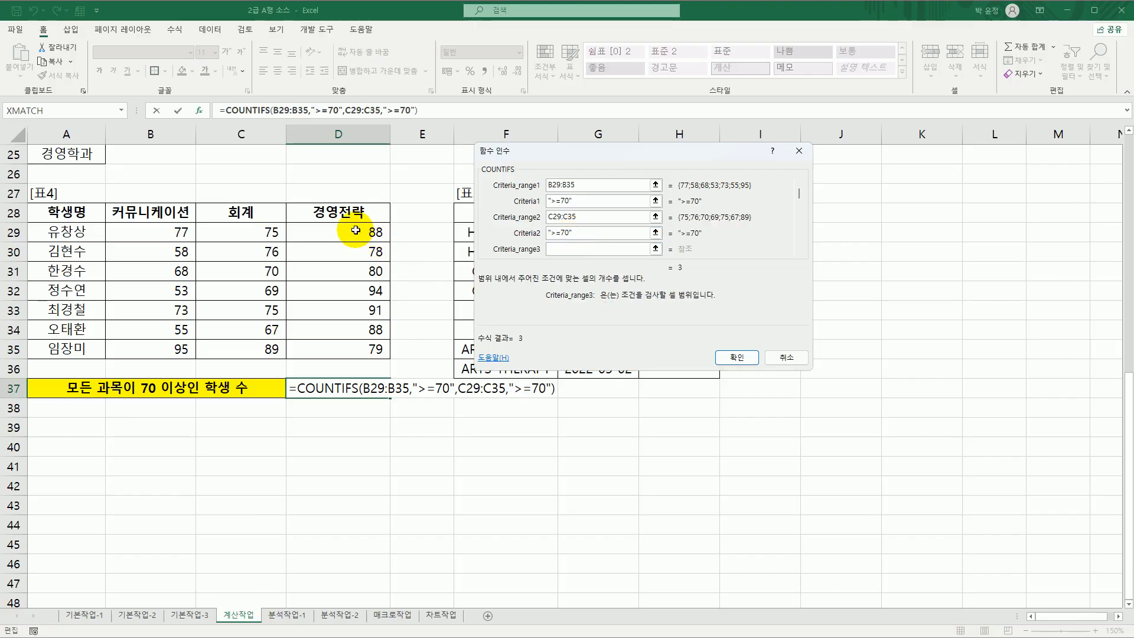
pyautogui.moveTo(355, 230); pyautogui.dragTo(360, 350)
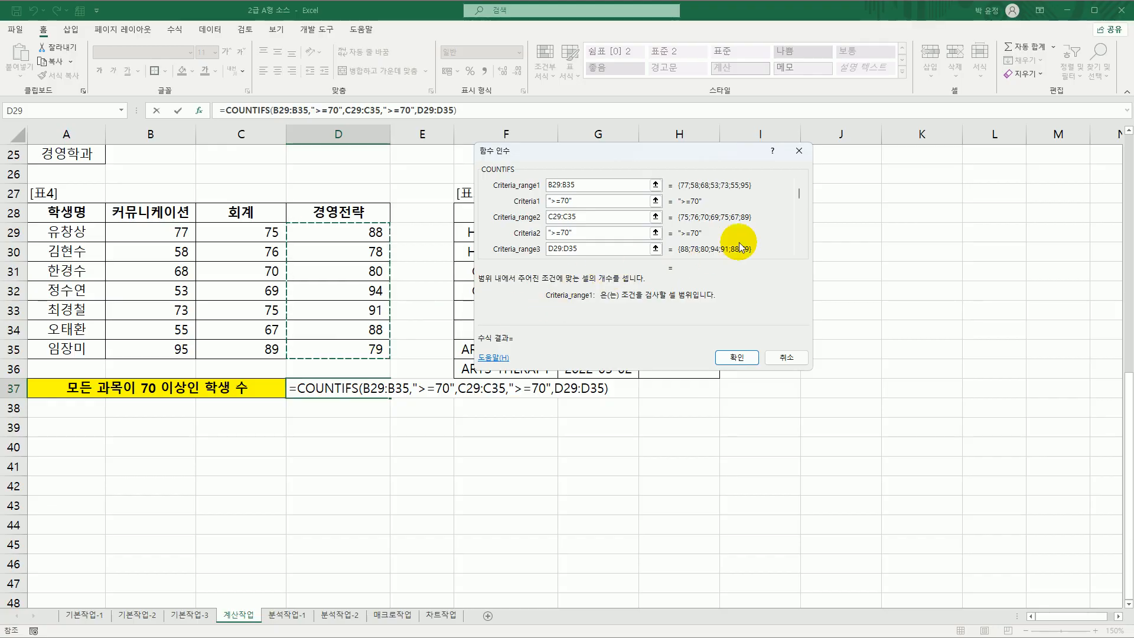
pyautogui.click(799, 250)
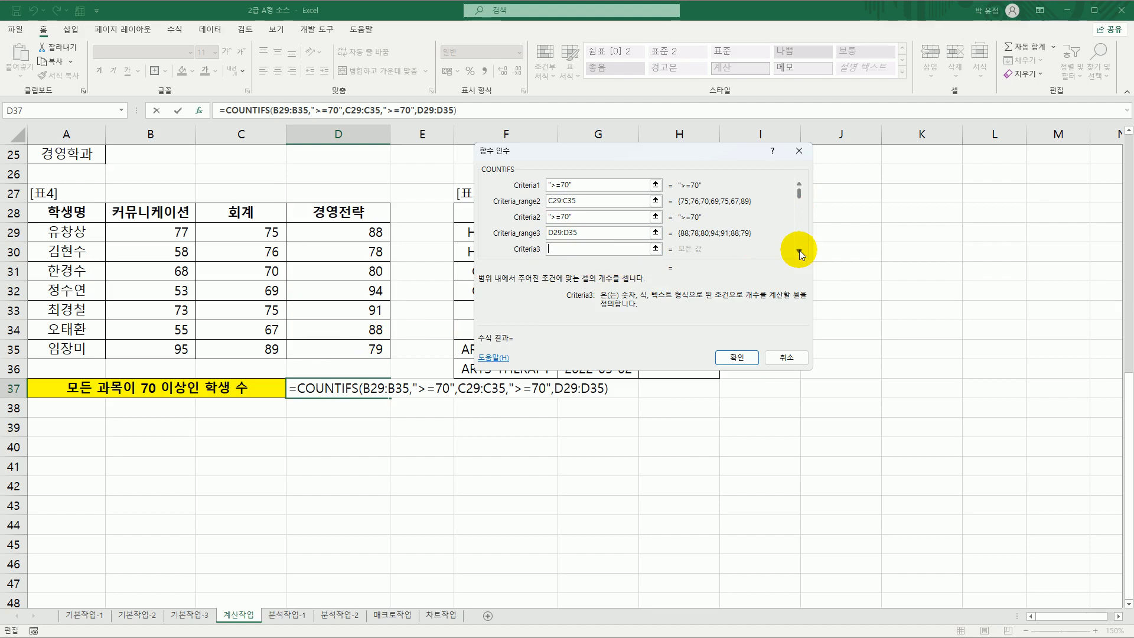
pyautogui.write('>=70')
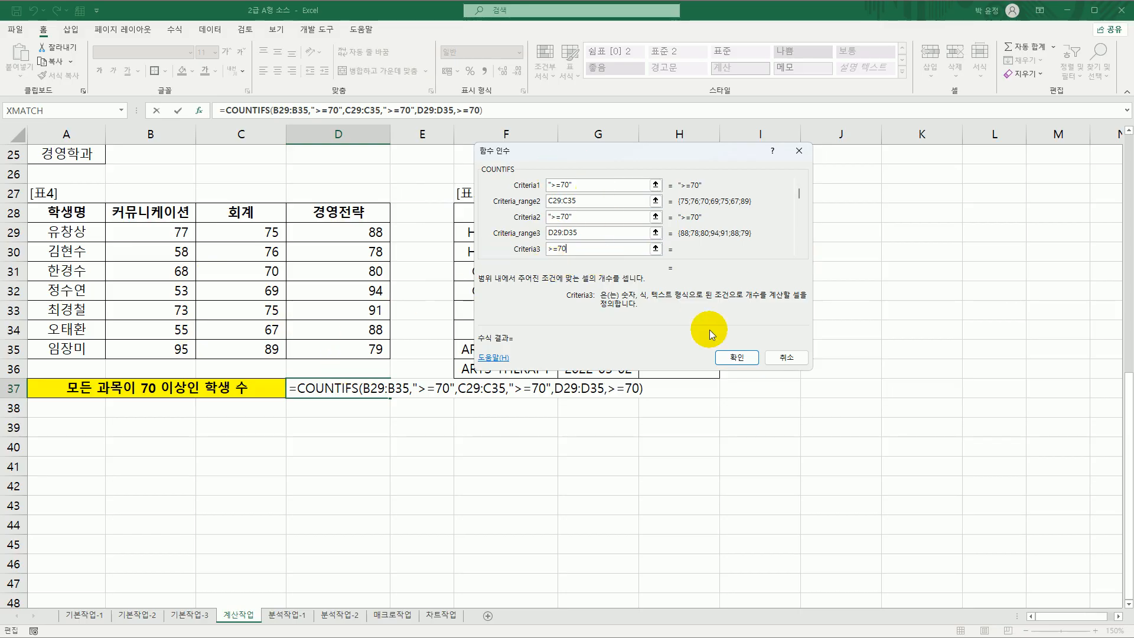
pyautogui.click(748, 361)
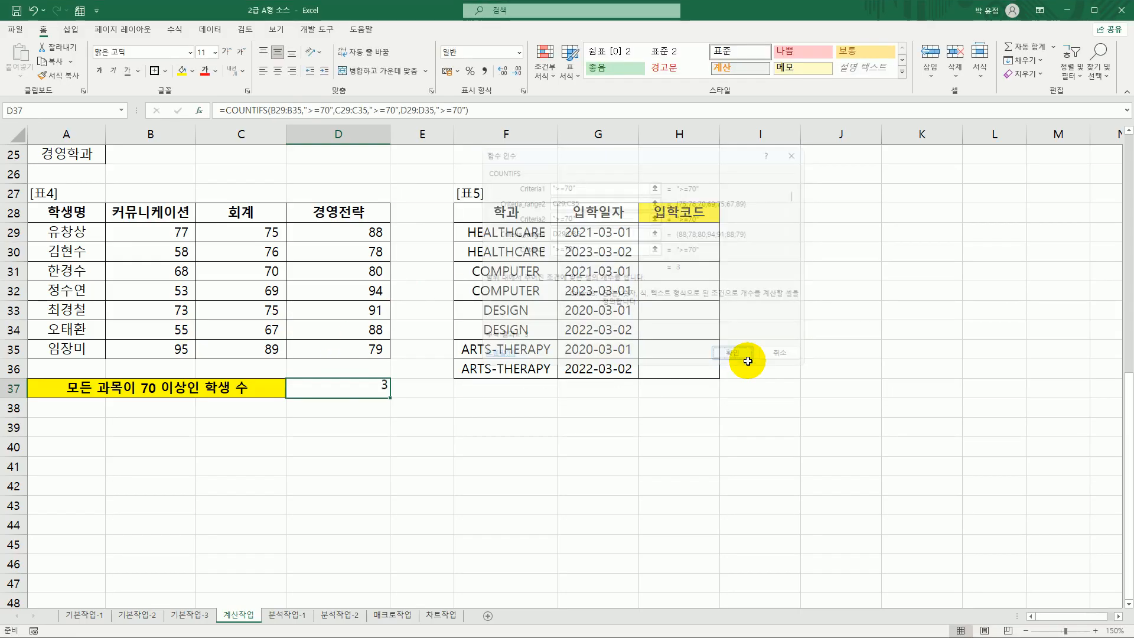
# Check the D37 count against the qualifying score rows B29:D29, B33:D33 and B35:D35 in 표4.
pyautogui.click(179, 236)
pyautogui.moveTo(179, 235); pyautogui.dragTo(320, 236)
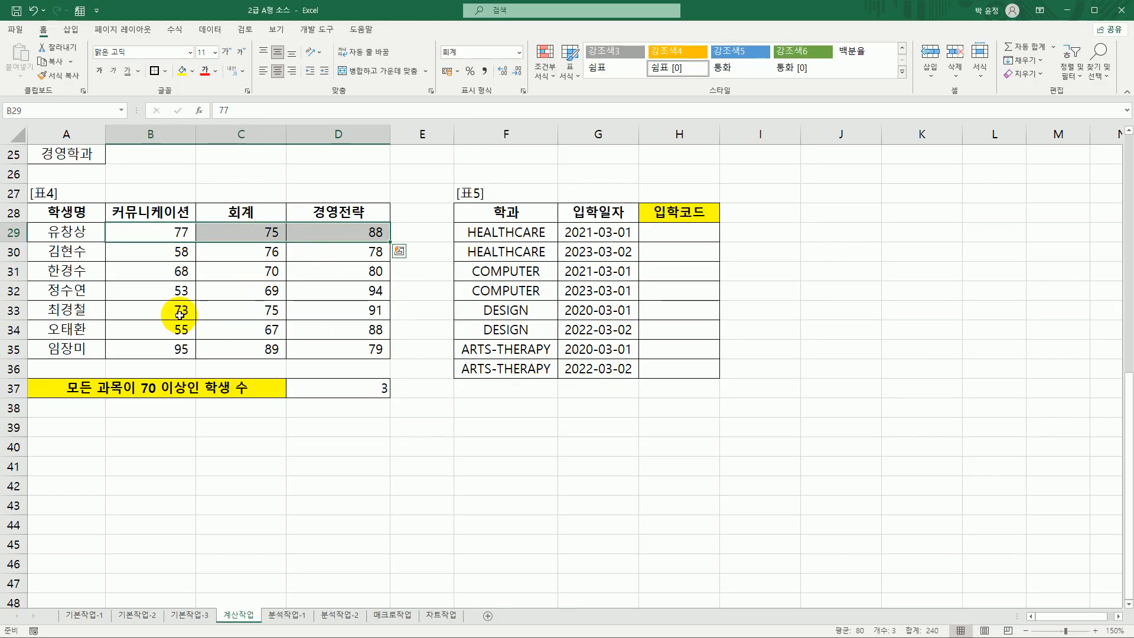
pyautogui.keyDown('ctrl'); pyautogui.moveTo(147, 310); pyautogui.dragTo(332, 314); pyautogui.keyUp('ctrl')
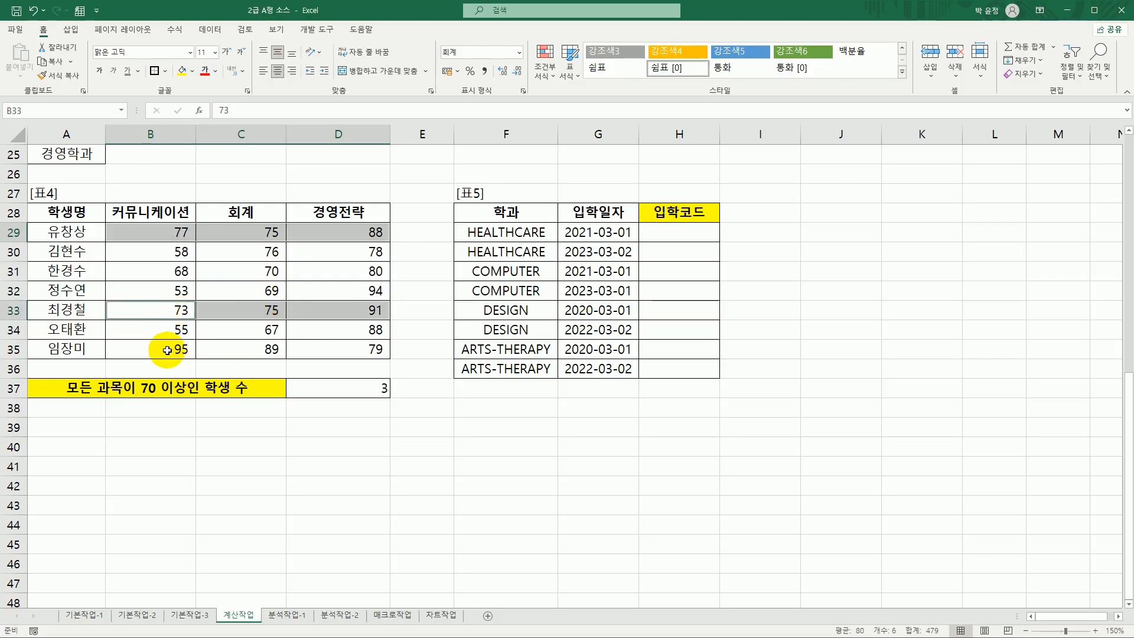
pyautogui.keyDown('ctrl'); pyautogui.moveTo(157, 349); pyautogui.dragTo(324, 349); pyautogui.keyUp('ctrl')
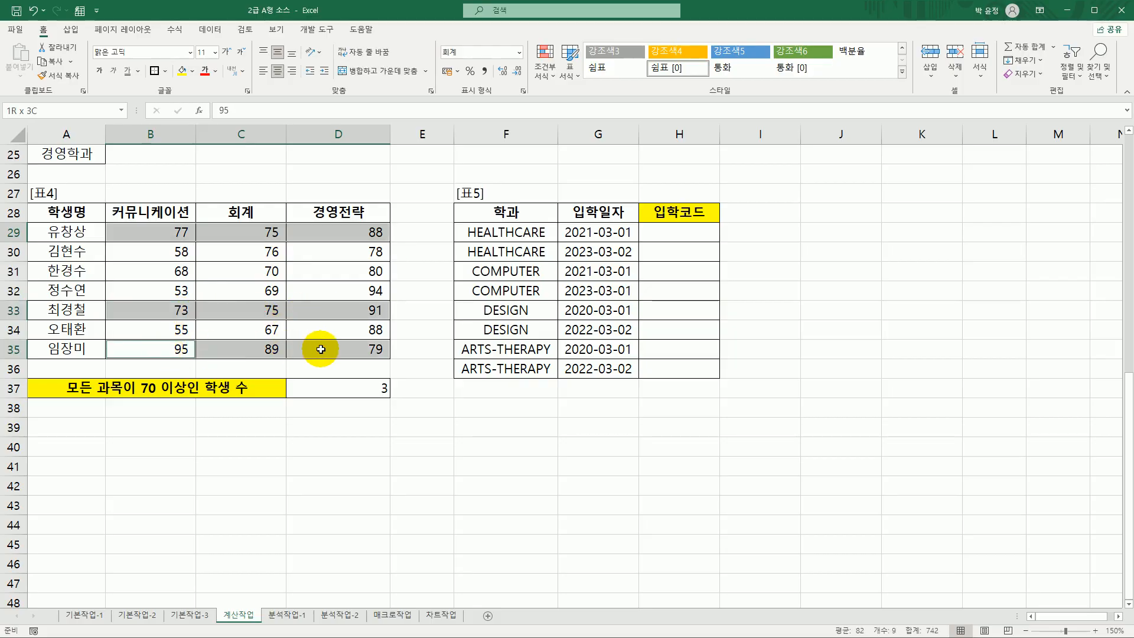
pyautogui.click(352, 393)
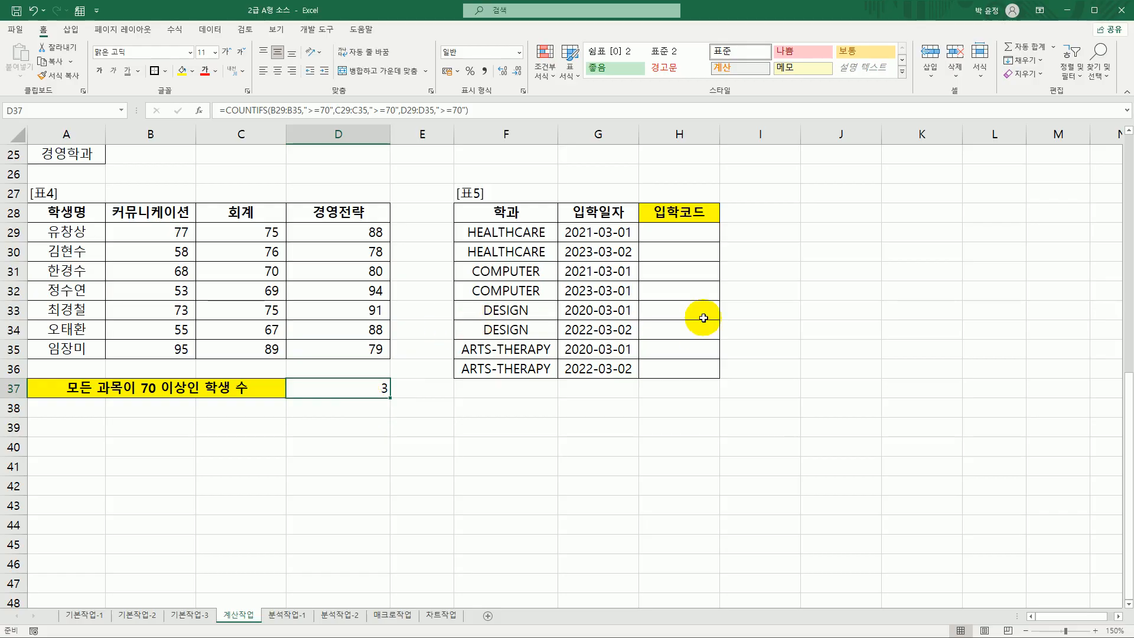
# Select H29, the first 입학코드 cell in 표5, for formula entry.
pyautogui.click(686, 235)
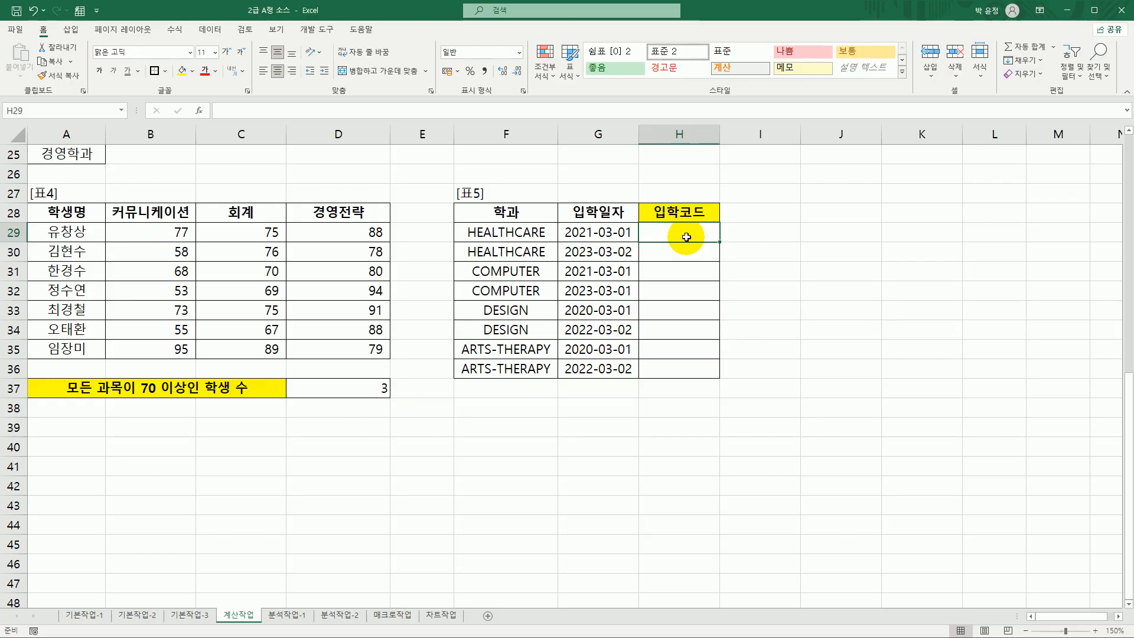
pyautogui.click(527, 235)
pyautogui.click(601, 234)
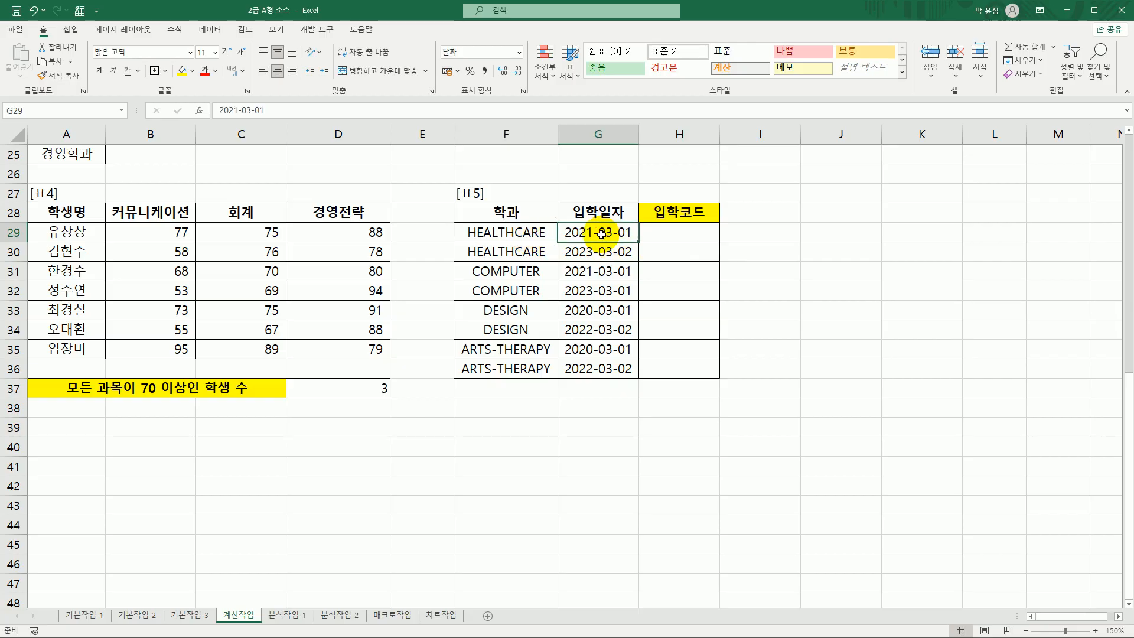
pyautogui.moveTo(686, 235); pyautogui.dragTo(684, 373)
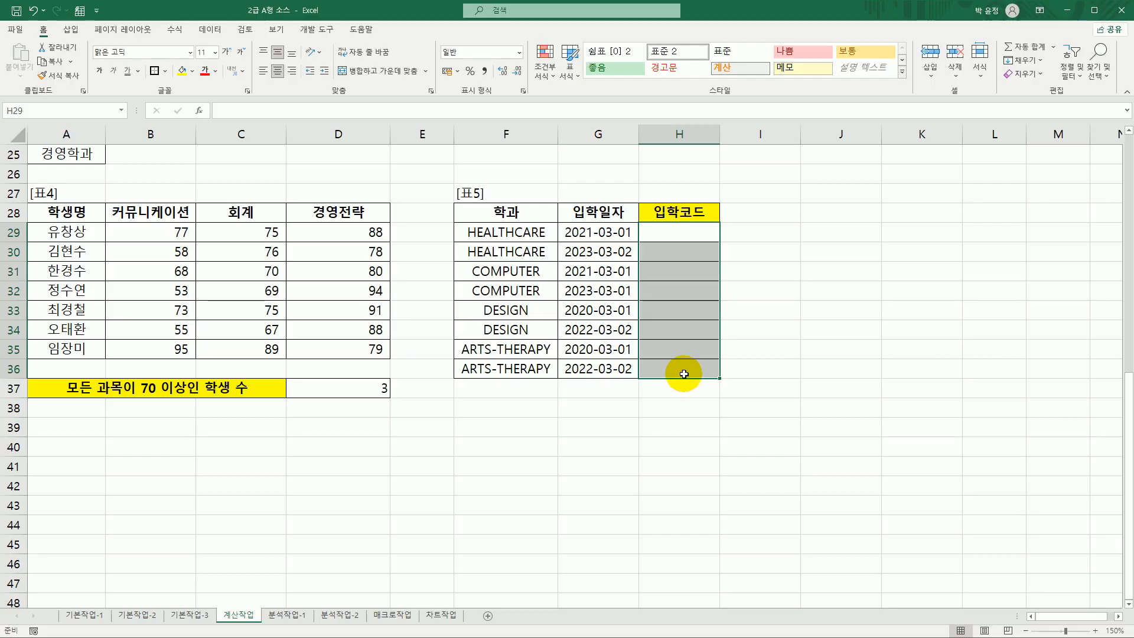
pyautogui.click(539, 233)
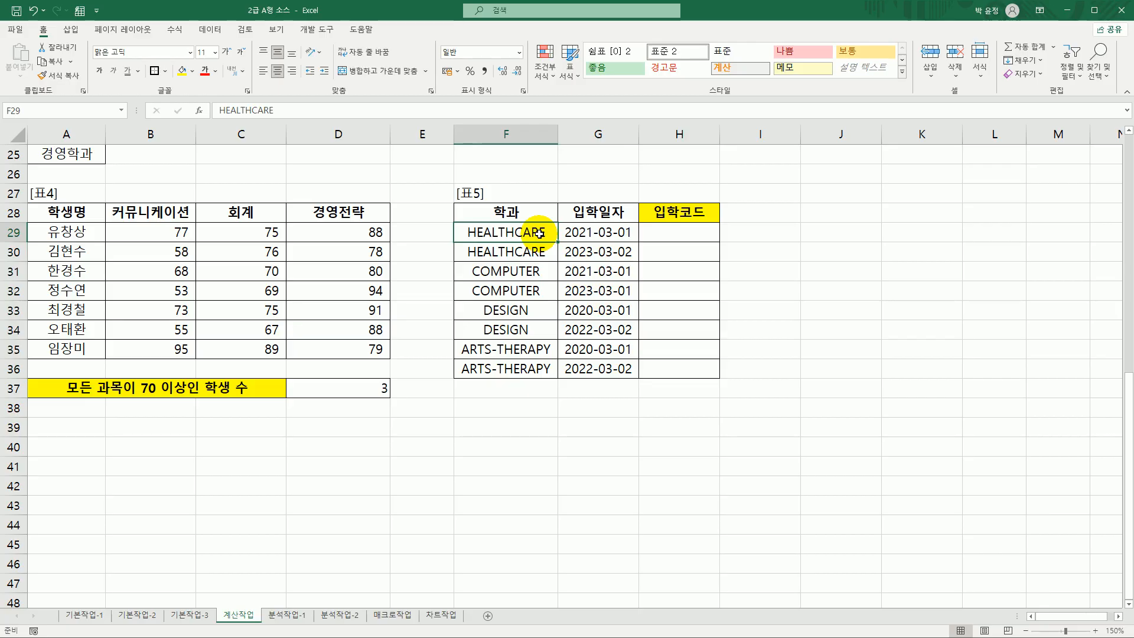
# Enter =LEFT(F29,3) in H29 to extract the first three letters of 학과, and fill it down through H36.
pyautogui.click(696, 235)
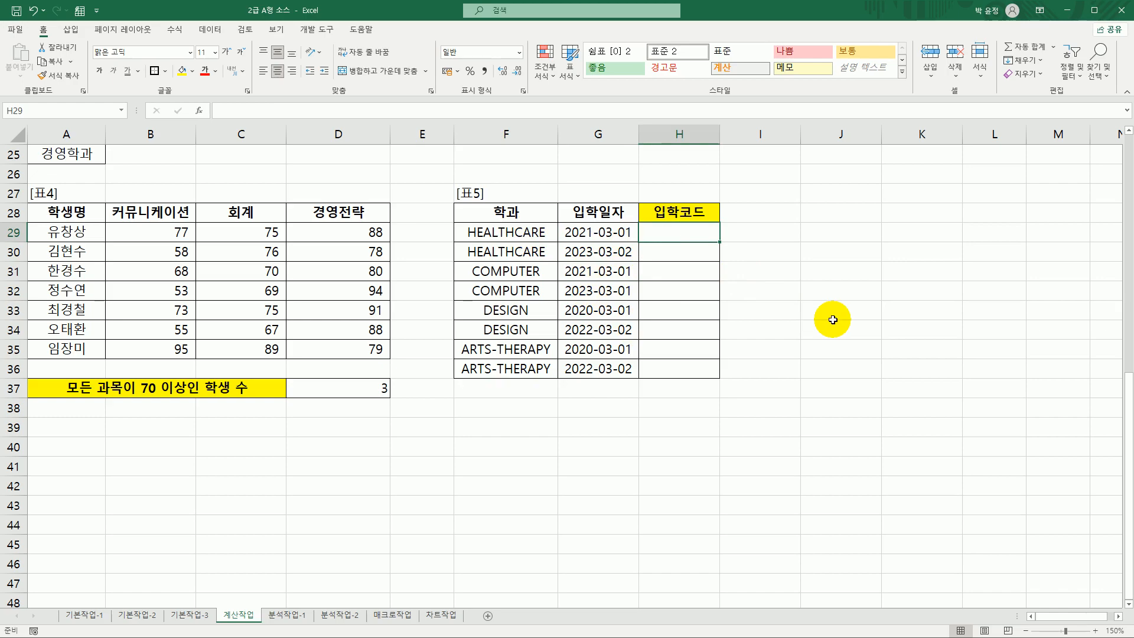
pyautogui.write('=le')
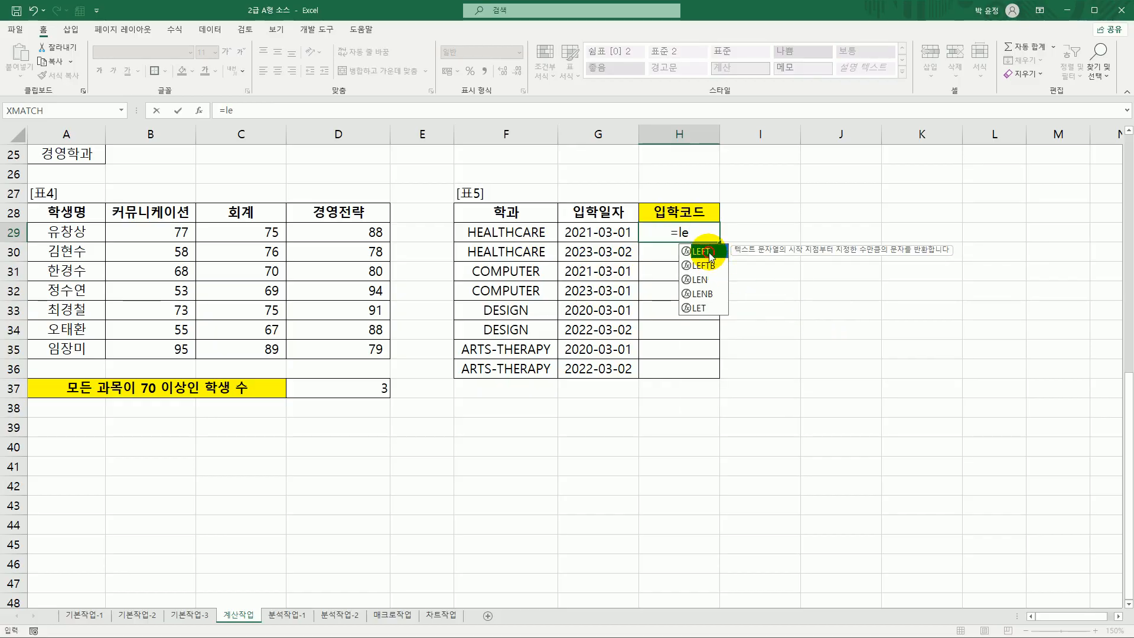
pyautogui.doubleClick(703, 252)
pyautogui.write(')')
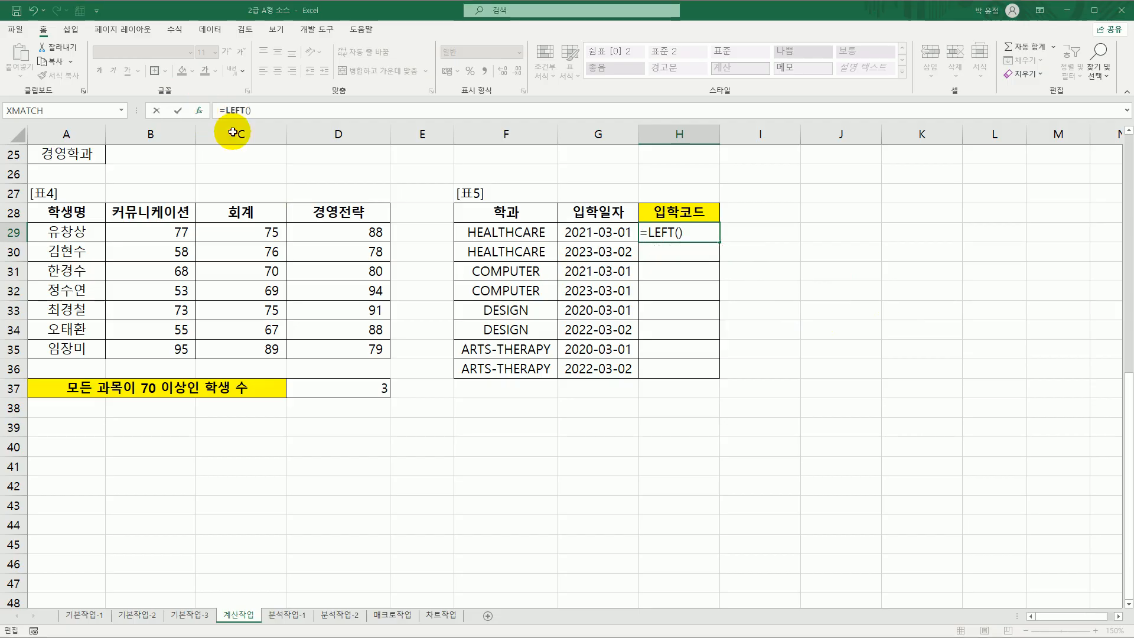
pyautogui.click(199, 110)
pyautogui.moveTo(649, 181); pyautogui.dragTo(861, 155)
pyautogui.click(486, 235)
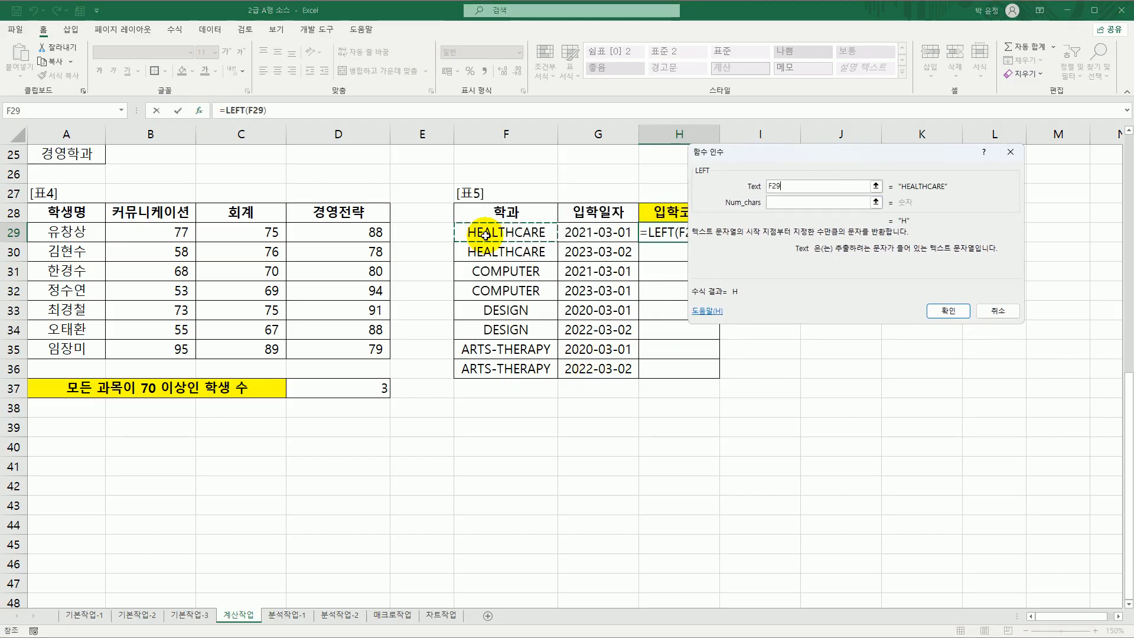
pyautogui.click(781, 203)
pyautogui.write('3')
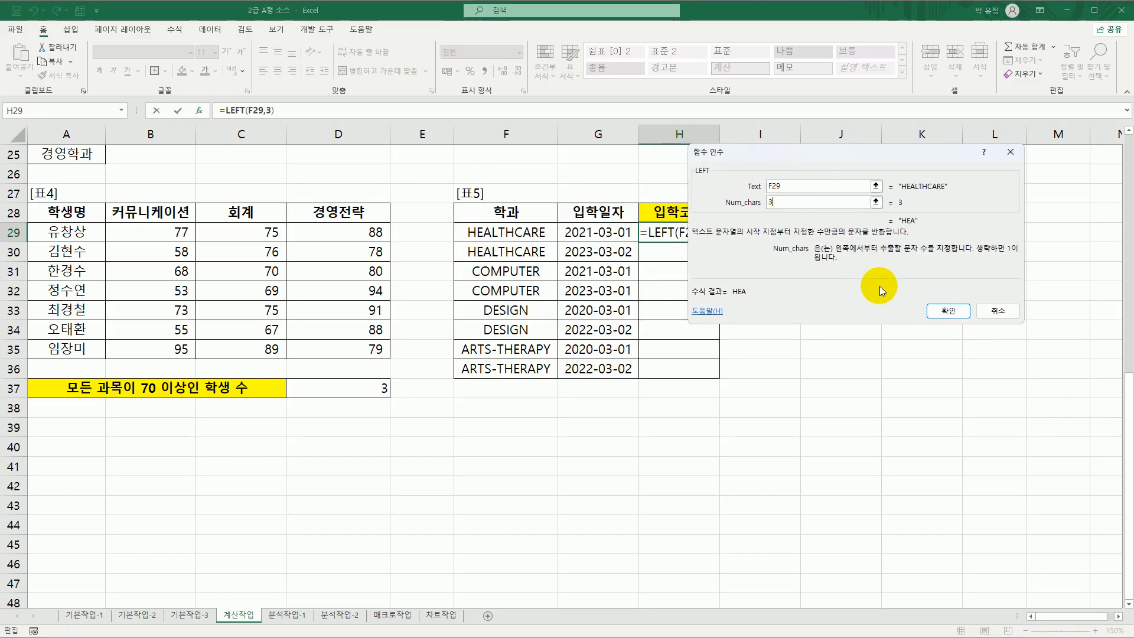
pyautogui.click(949, 312)
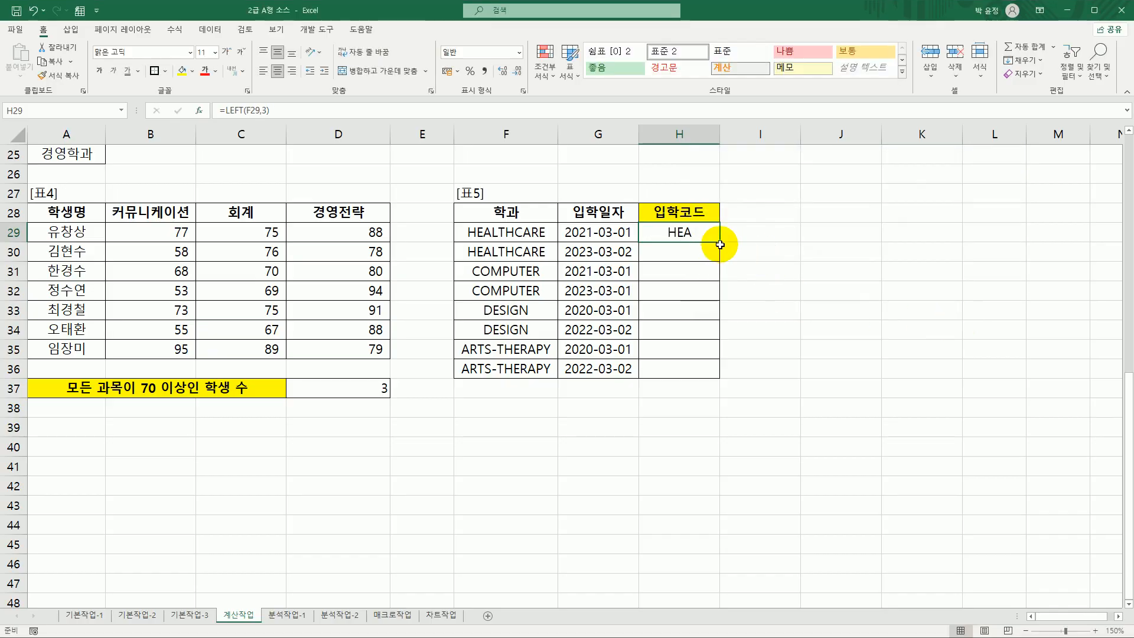
pyautogui.moveTo(720, 244); pyautogui.dragTo(715, 379)
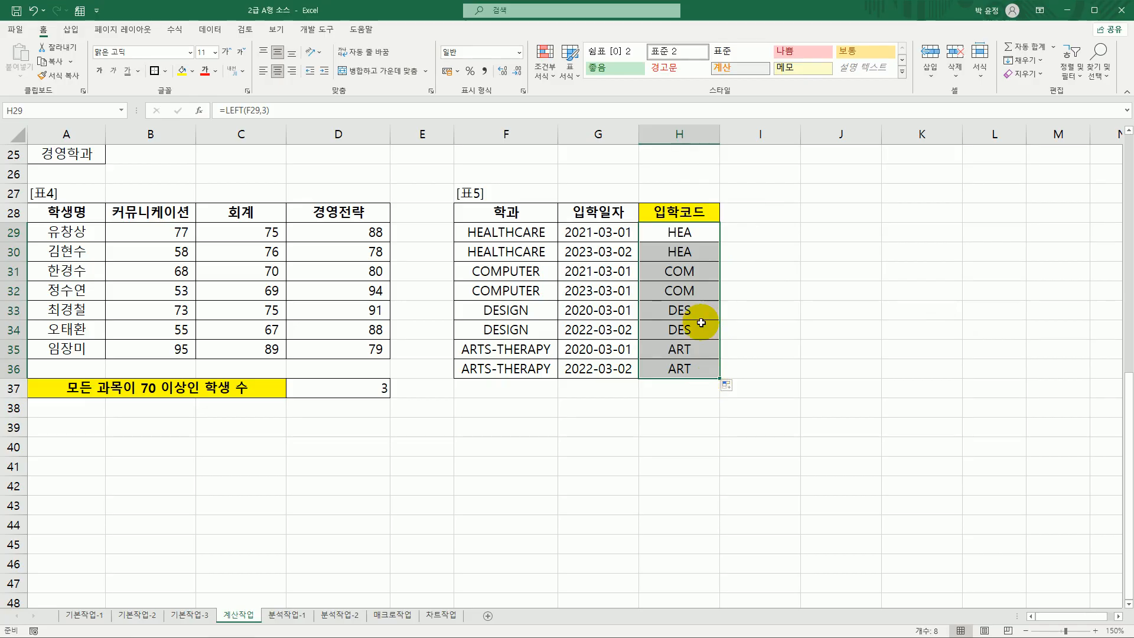
# Wrap the H29 formula in PROPER to make =PROPER(LEFT(F29,3)) and fill it down through H36.
pyautogui.click(659, 235)
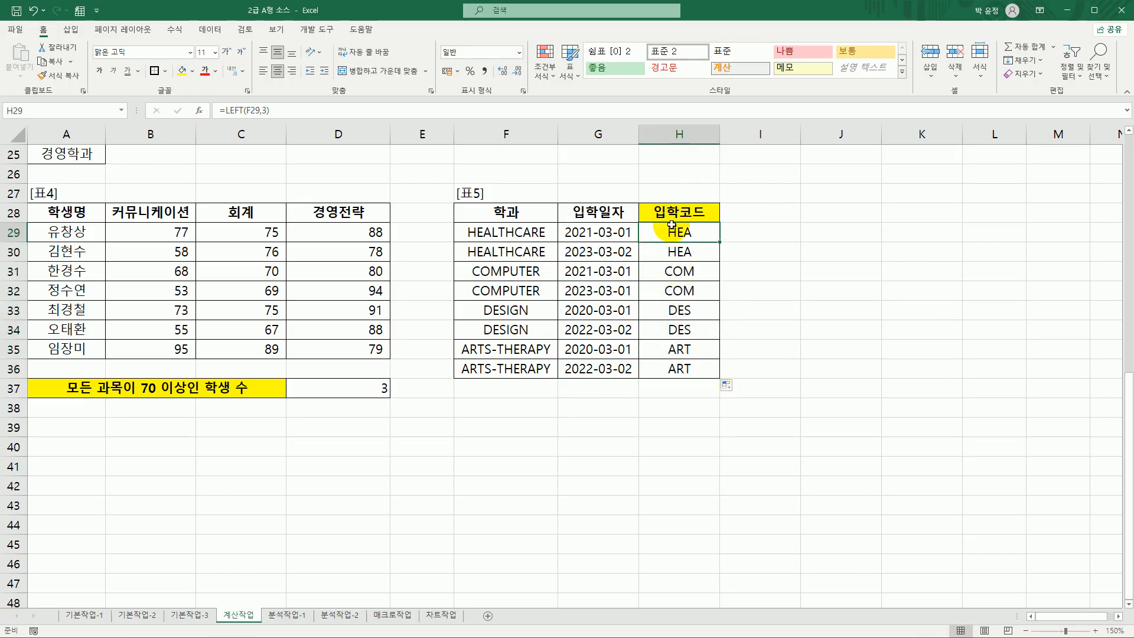
pyautogui.doubleClick(649, 235)
pyautogui.click(650, 235)
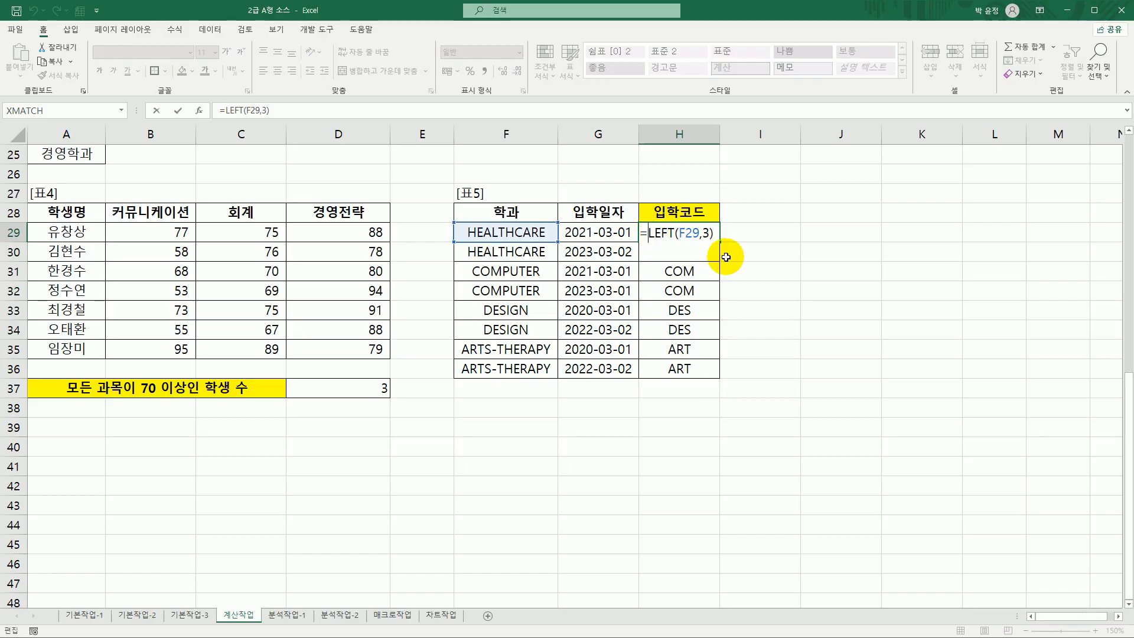
pyautogui.write('pro')
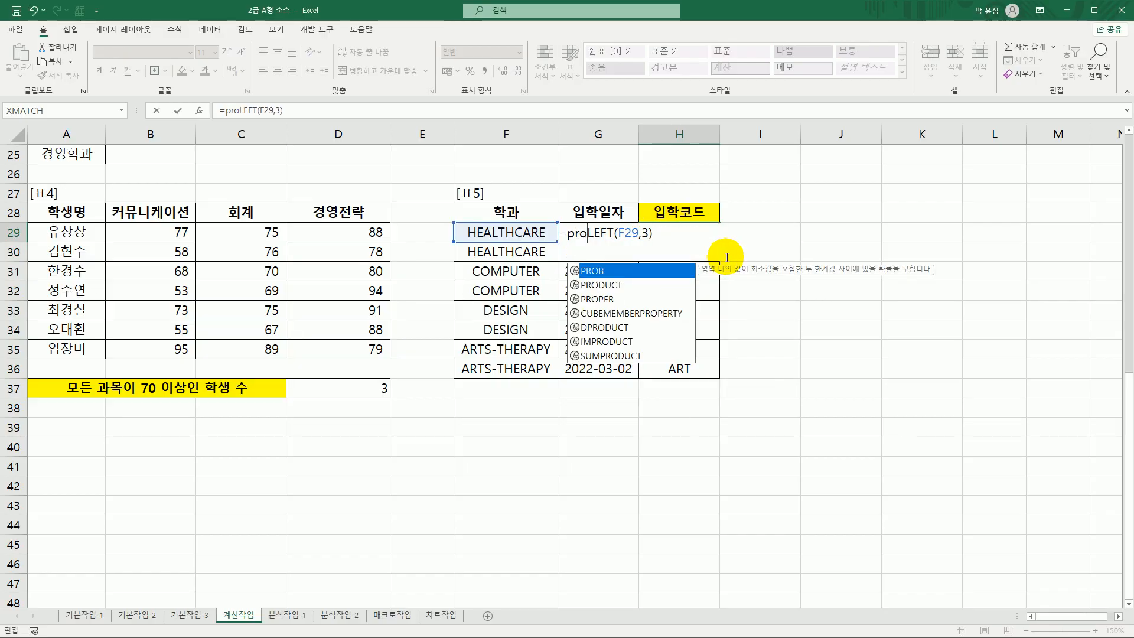
pyautogui.press('Down')
pyautogui.press('Down')
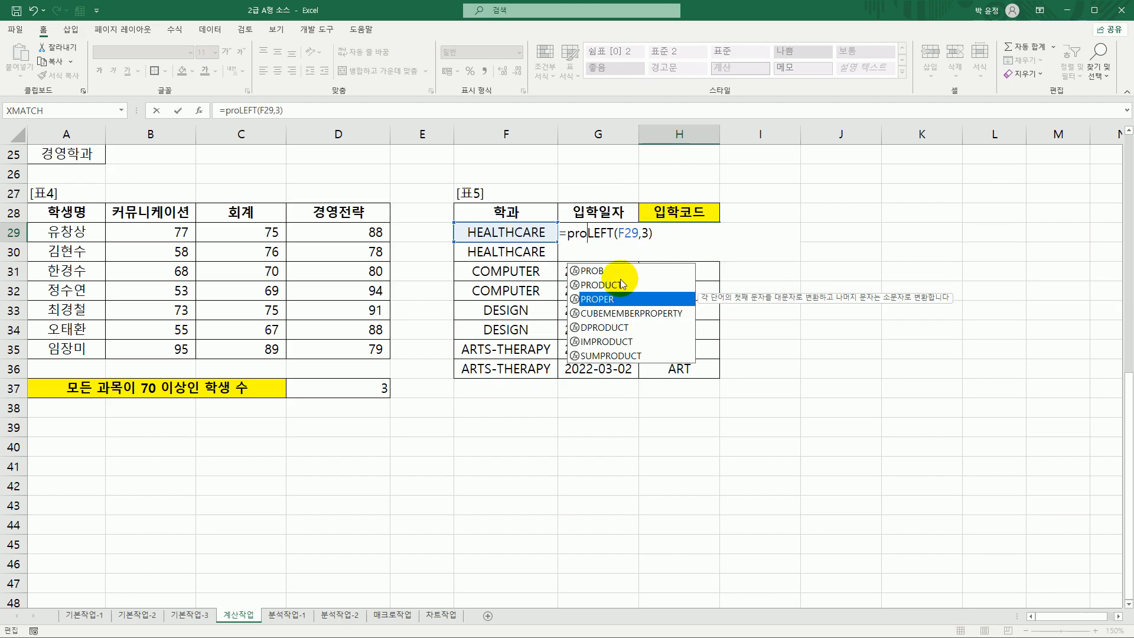
pyautogui.doubleClick(602, 298)
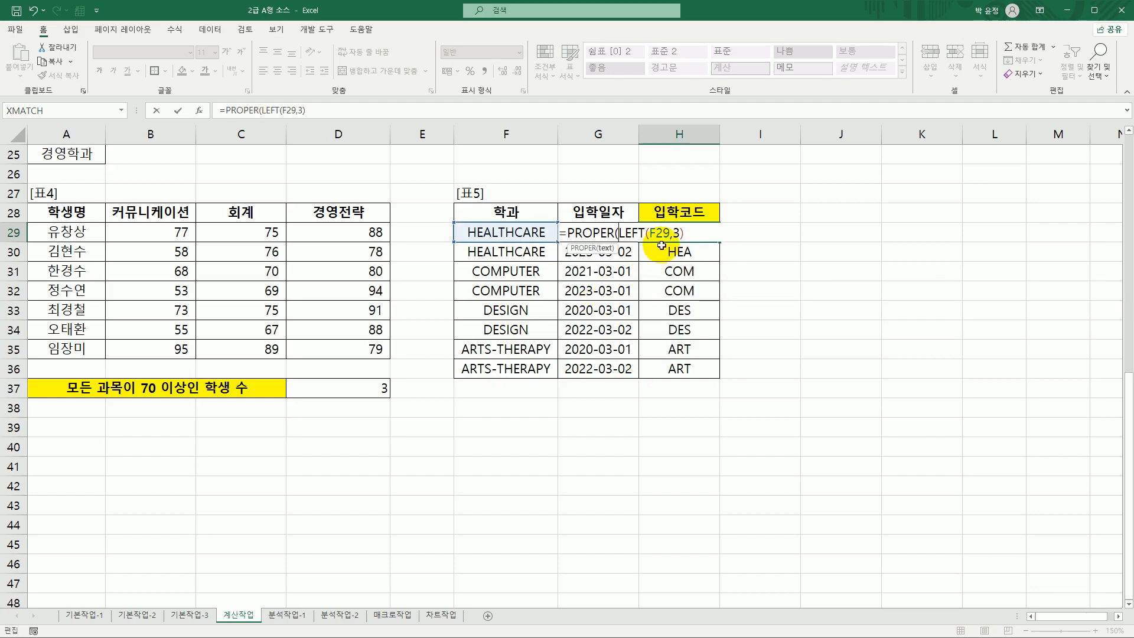
pyautogui.click(696, 234)
pyautogui.write(')')
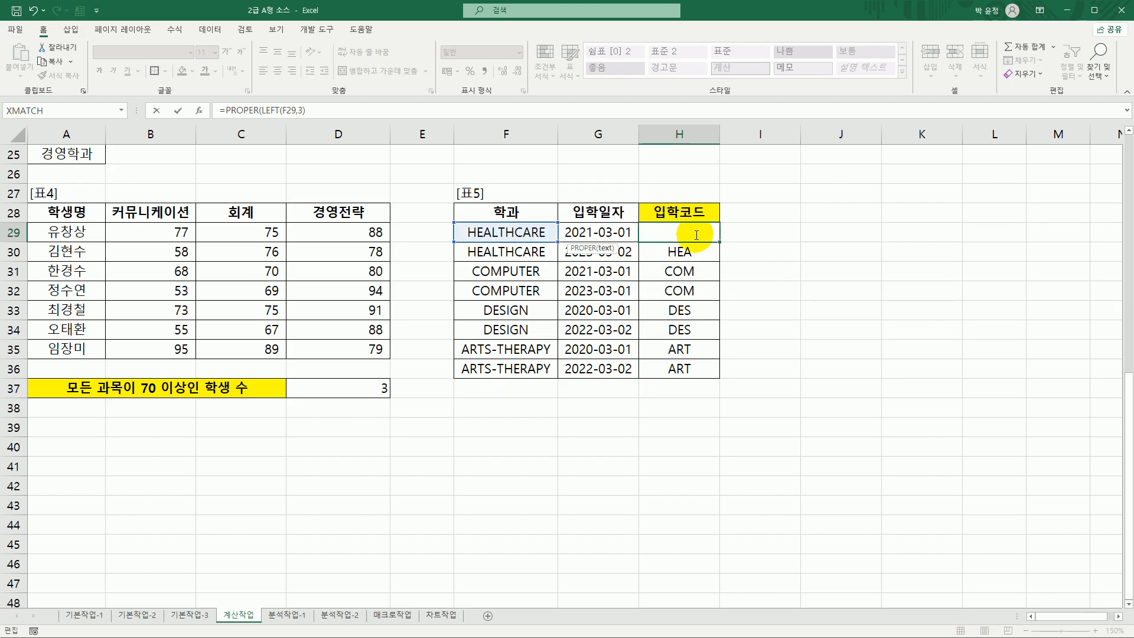
pyautogui.press('Return')
pyautogui.click(696, 234)
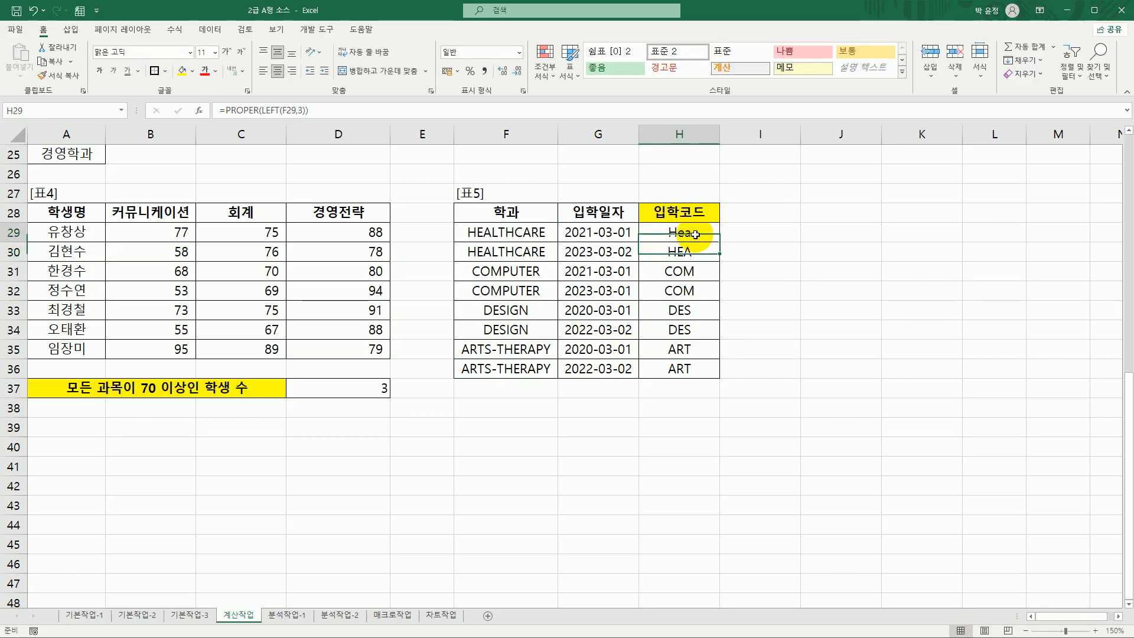
pyautogui.moveTo(718, 242); pyautogui.dragTo(716, 384)
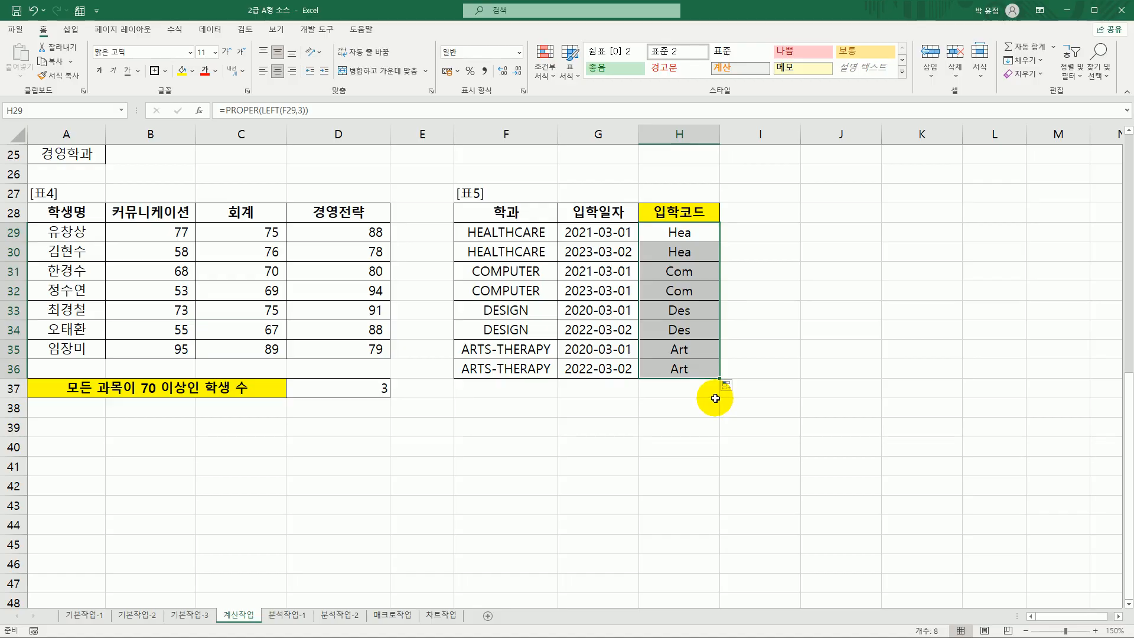
# Append &YEAR(G29) to the PROPER formula in H29 and fill it down the 입학코드 column through H36.
pyautogui.doubleClick(685, 236)
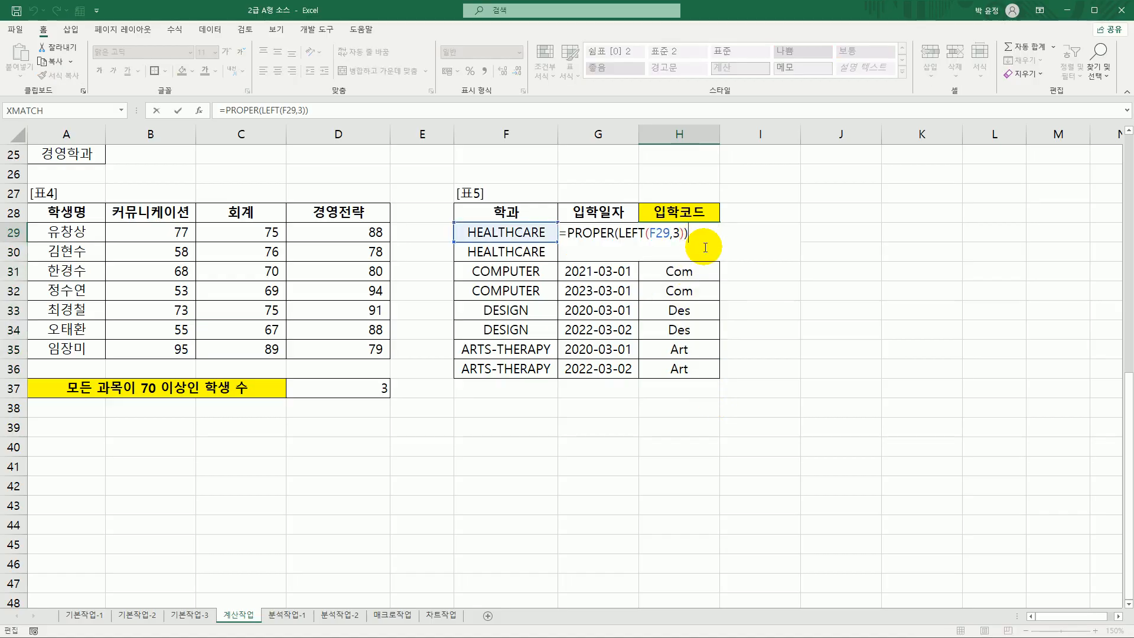
pyautogui.write('&year')
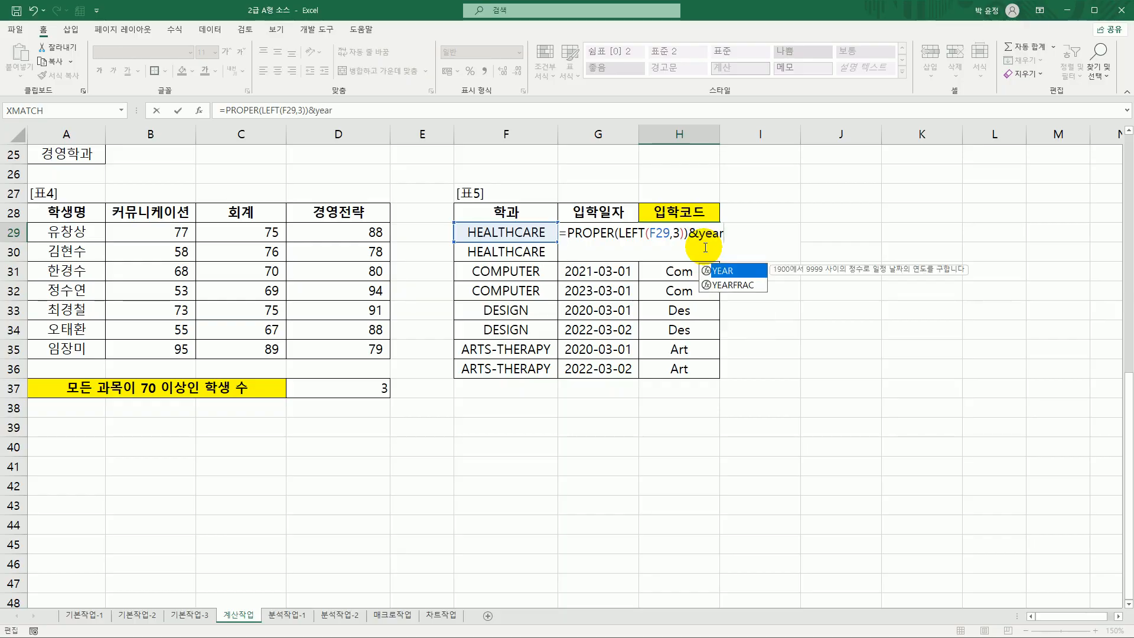
pyautogui.doubleClick(725, 271)
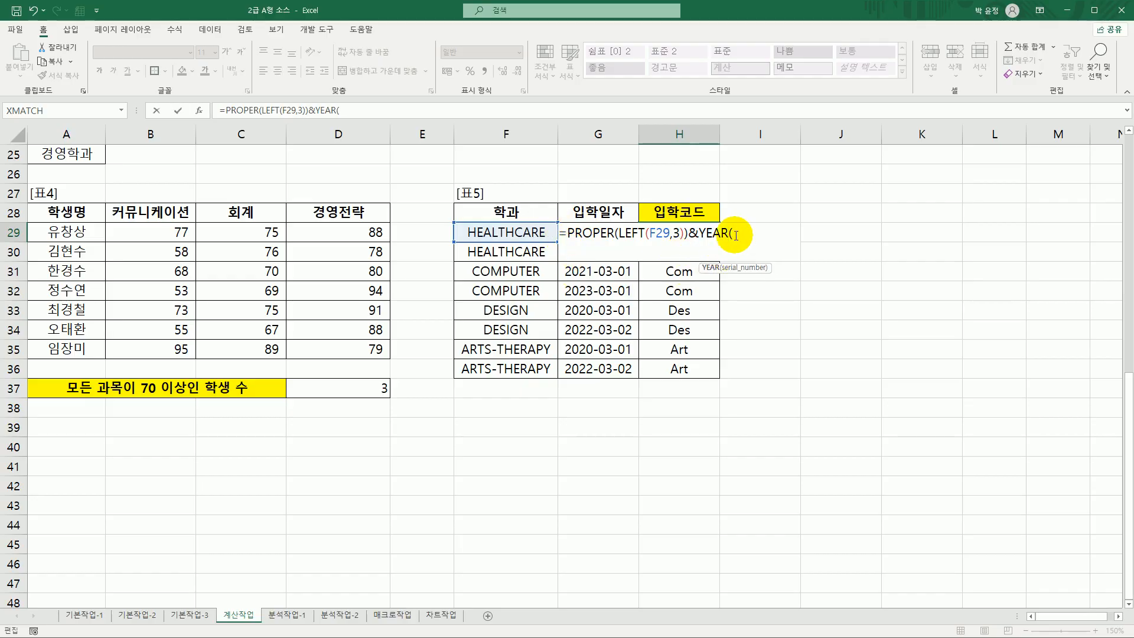
pyautogui.click(601, 269)
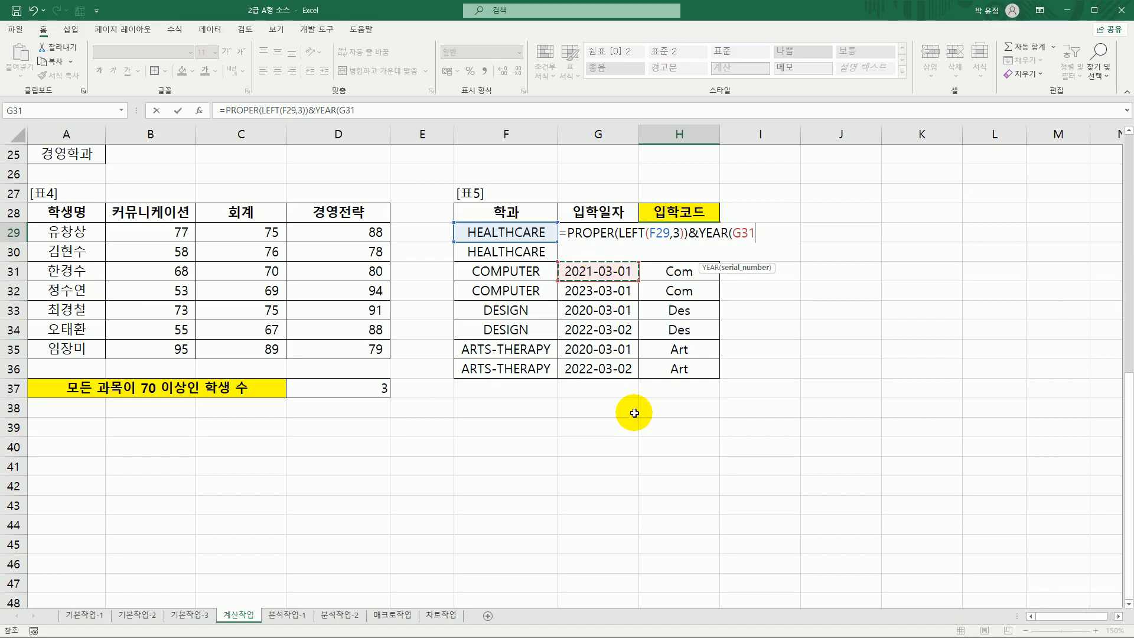
pyautogui.press('Up')
pyautogui.press('Up')
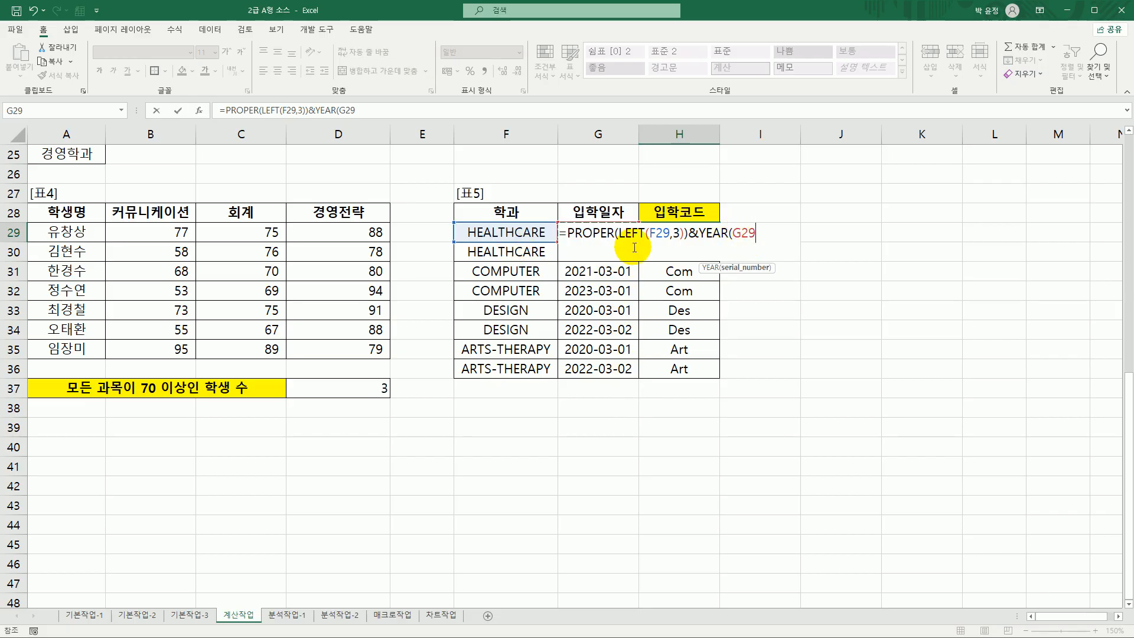
pyautogui.write(')')
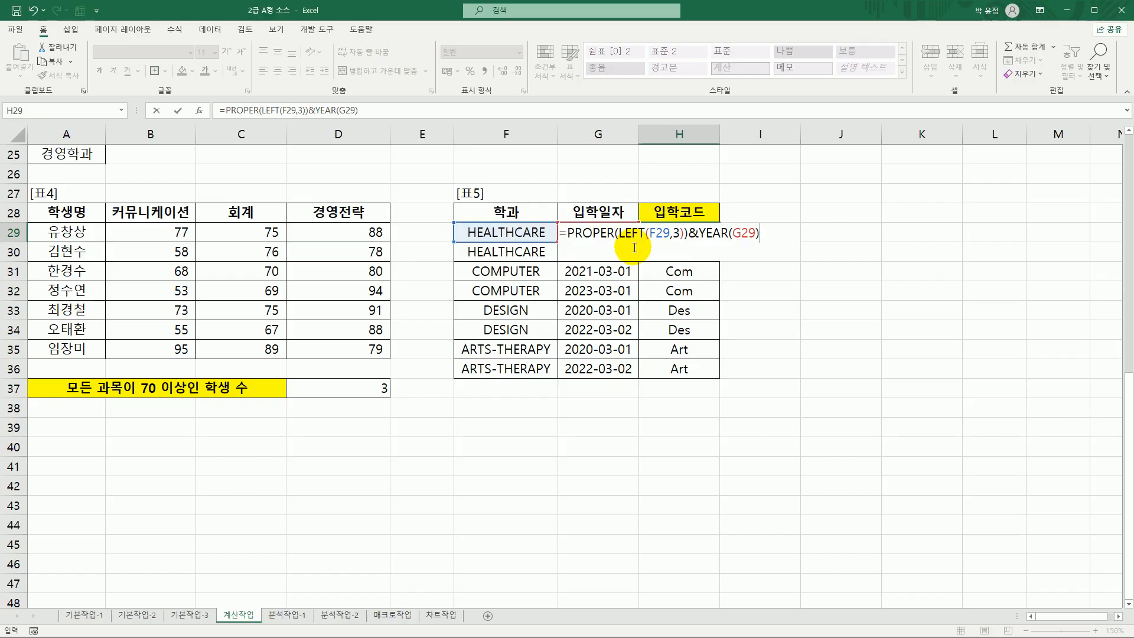
pyautogui.hotkey('ctrl', 'Return')
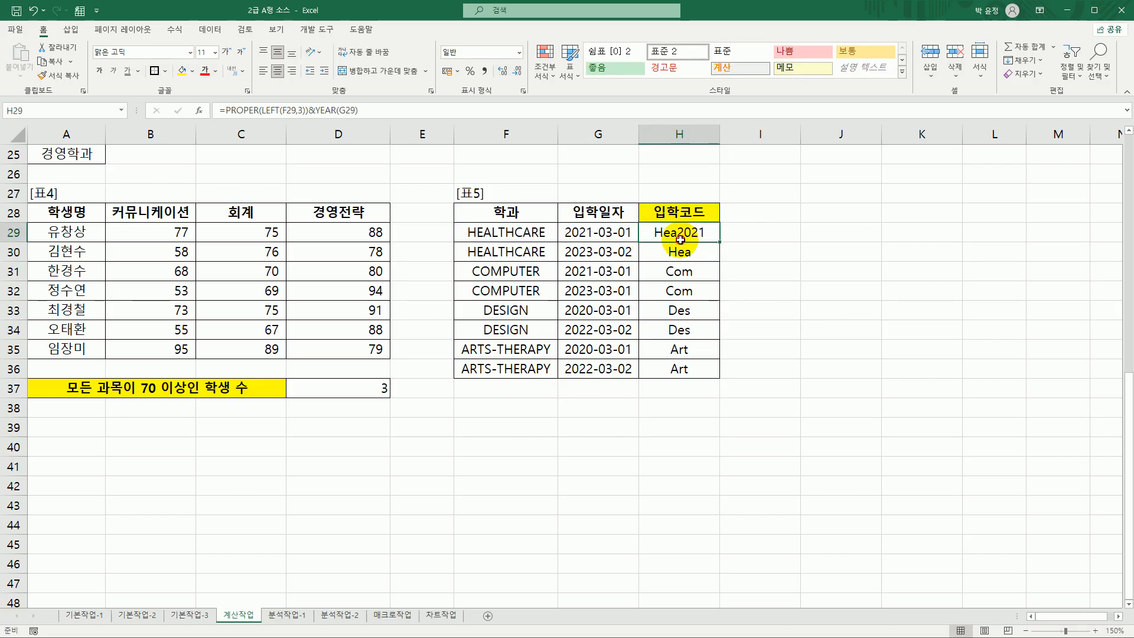
pyautogui.moveTo(719, 242); pyautogui.dragTo(718, 370)
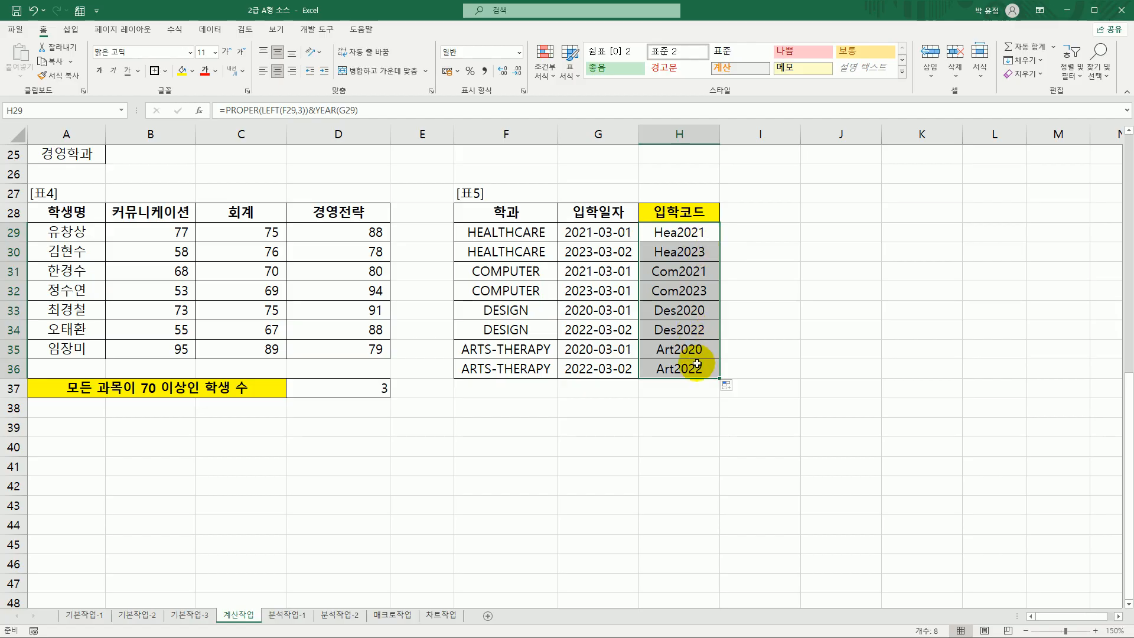
pyautogui.click(701, 368)
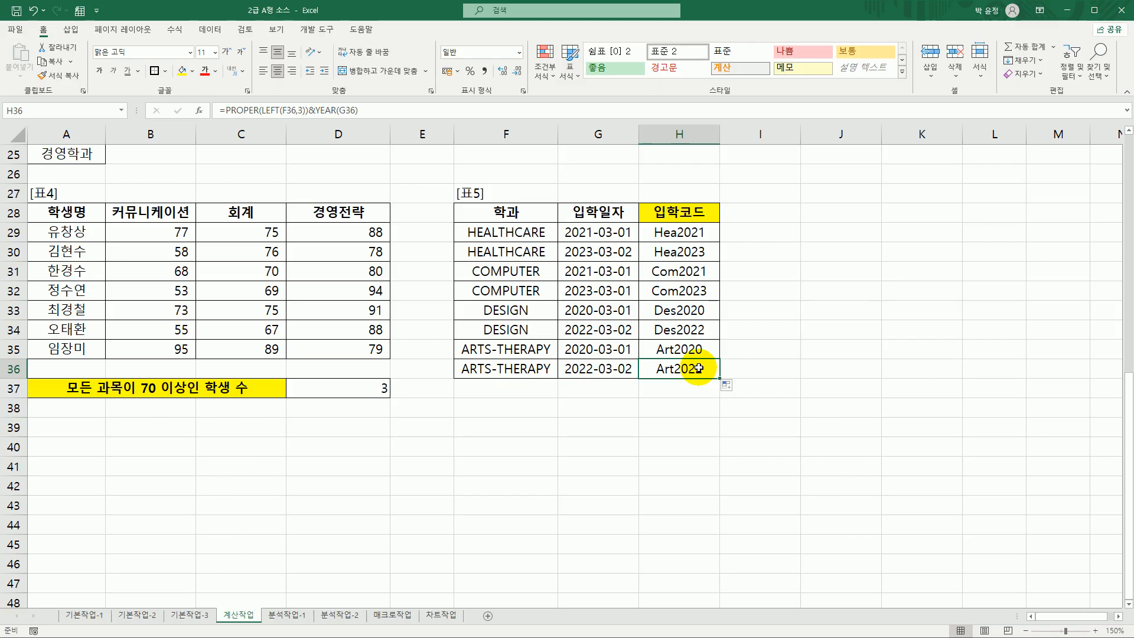
# On the 분석작업-1 sheet, sort the 소양인증포인트 현황 table by 학과 in ascending order.
pyautogui.scroll(8, 698, 368)
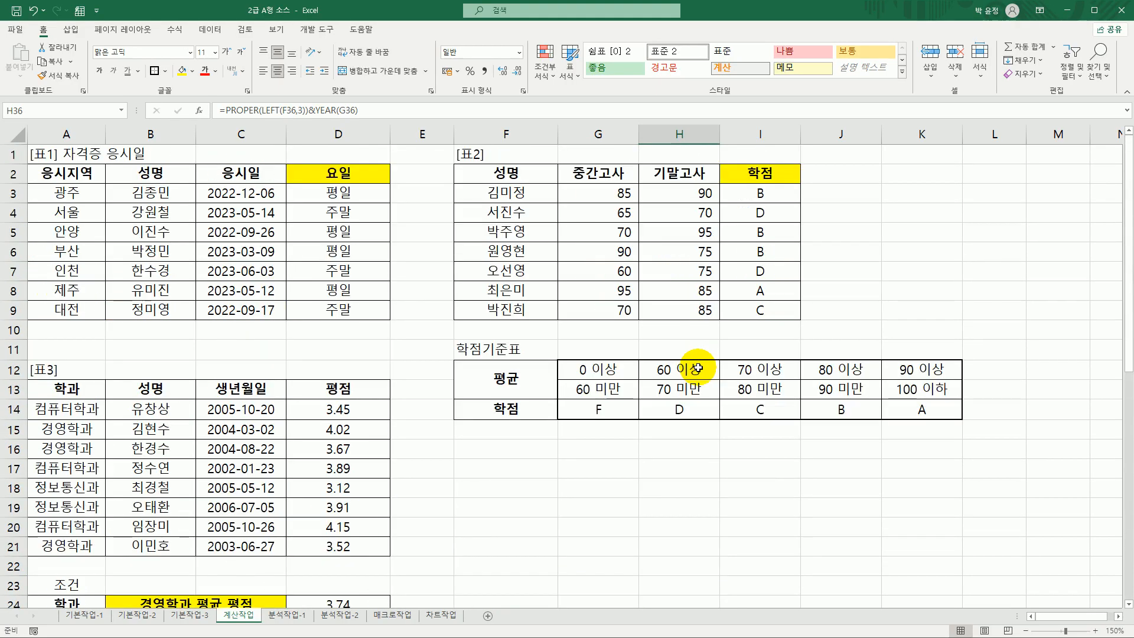
pyautogui.click(298, 614)
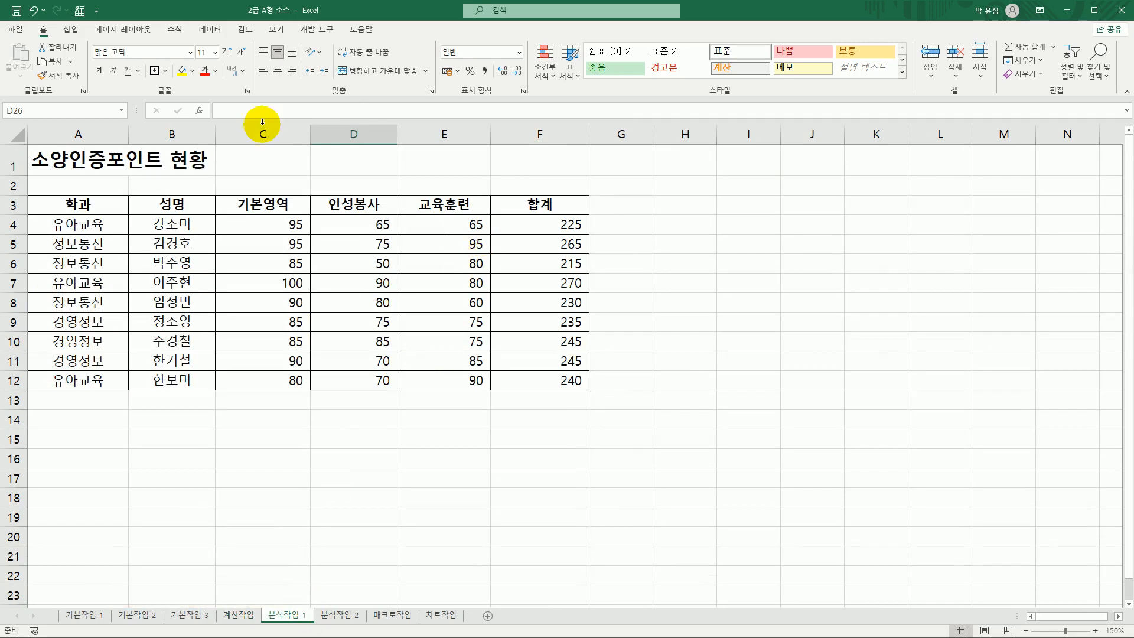
pyautogui.click(270, 200)
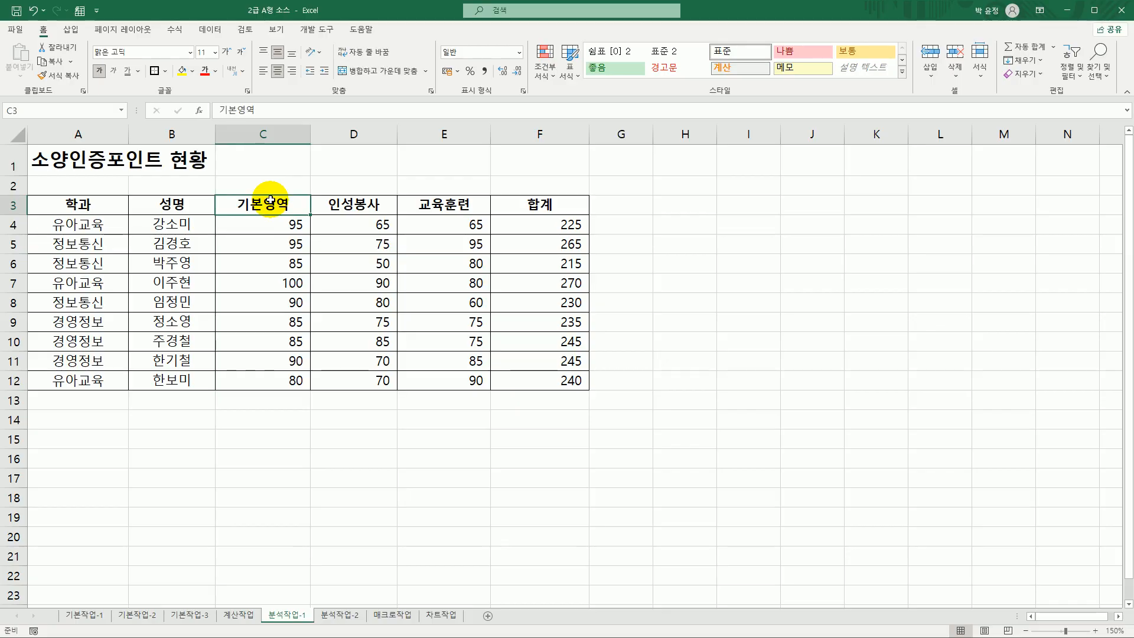
pyautogui.click(88, 205)
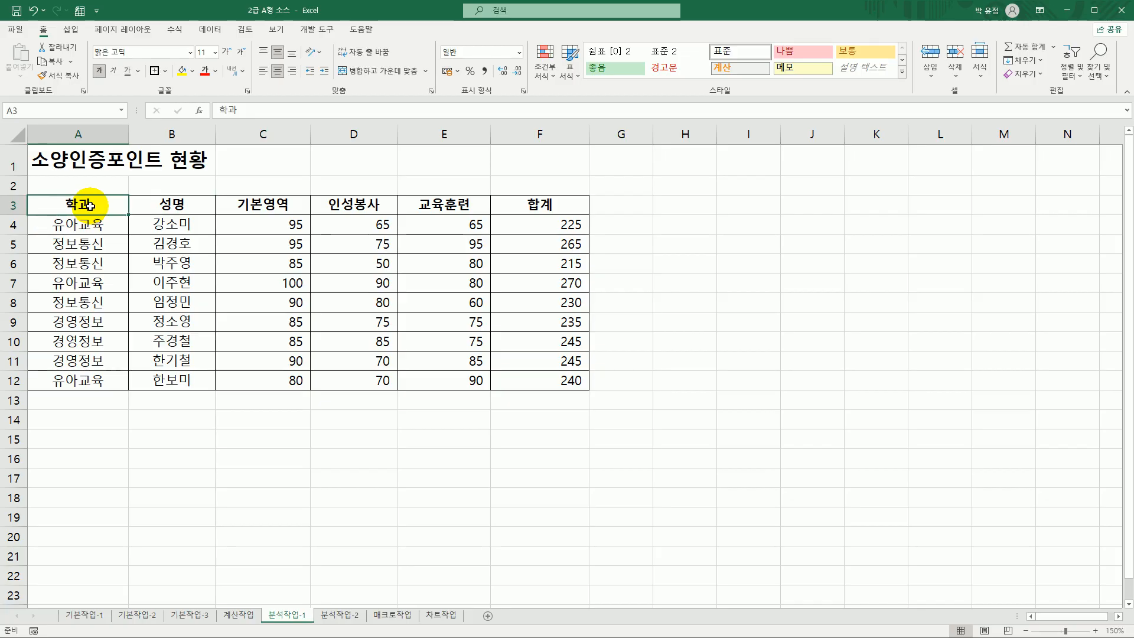
pyautogui.click(220, 30)
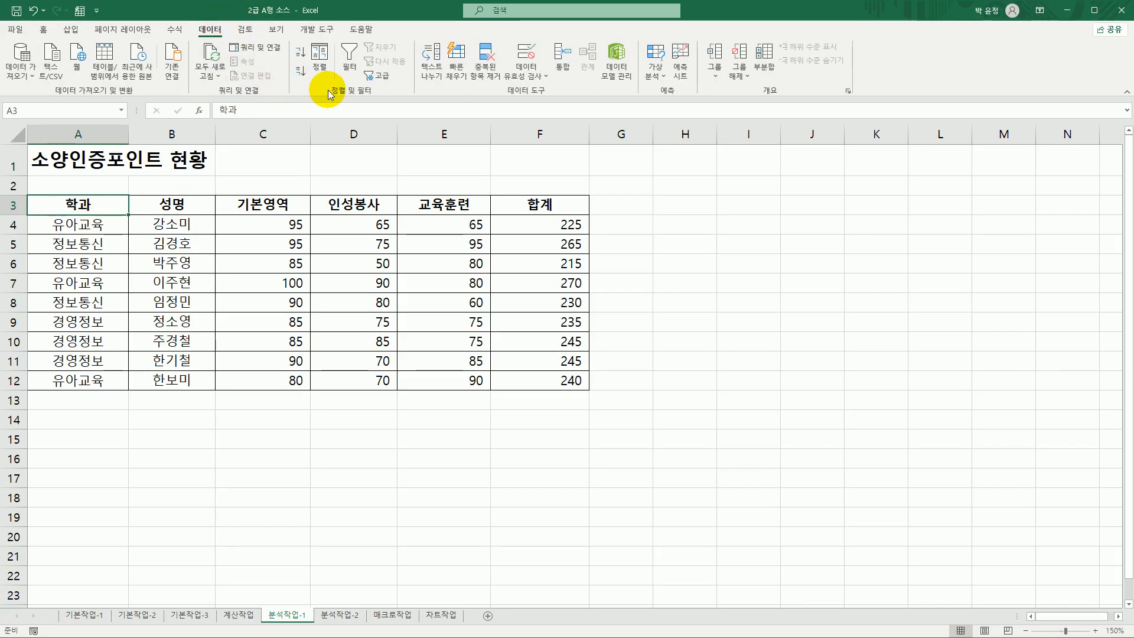
pyautogui.click(301, 55)
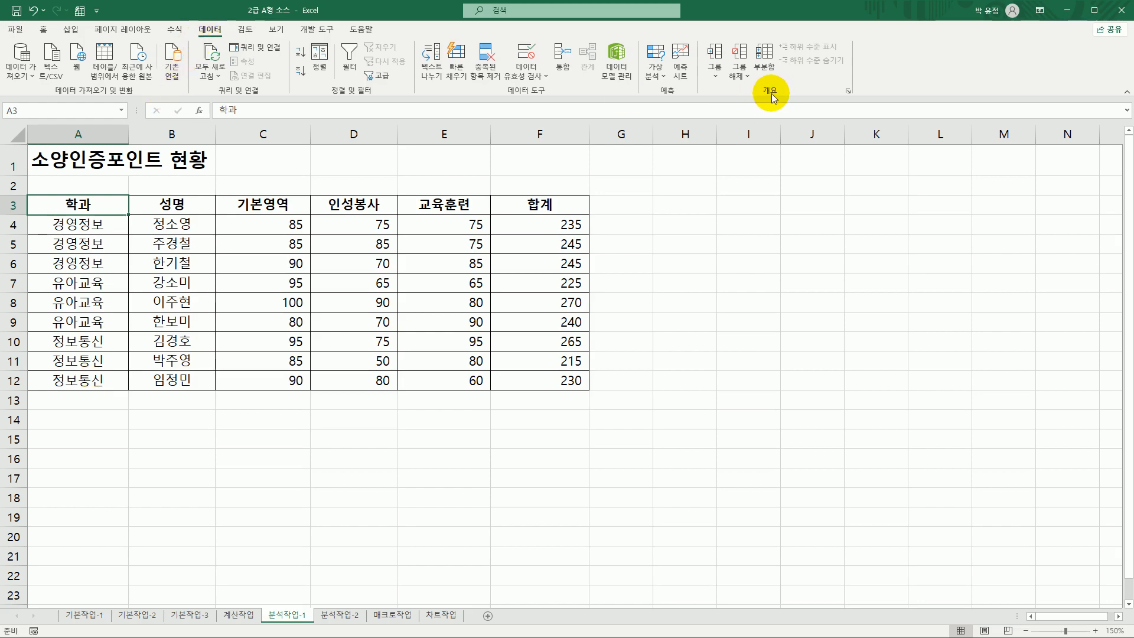
# Add subtotals to the 소양인증포인트 현황 table, grouped by 학과 and using the 최대 function on 합계.
pyautogui.click(763, 56)
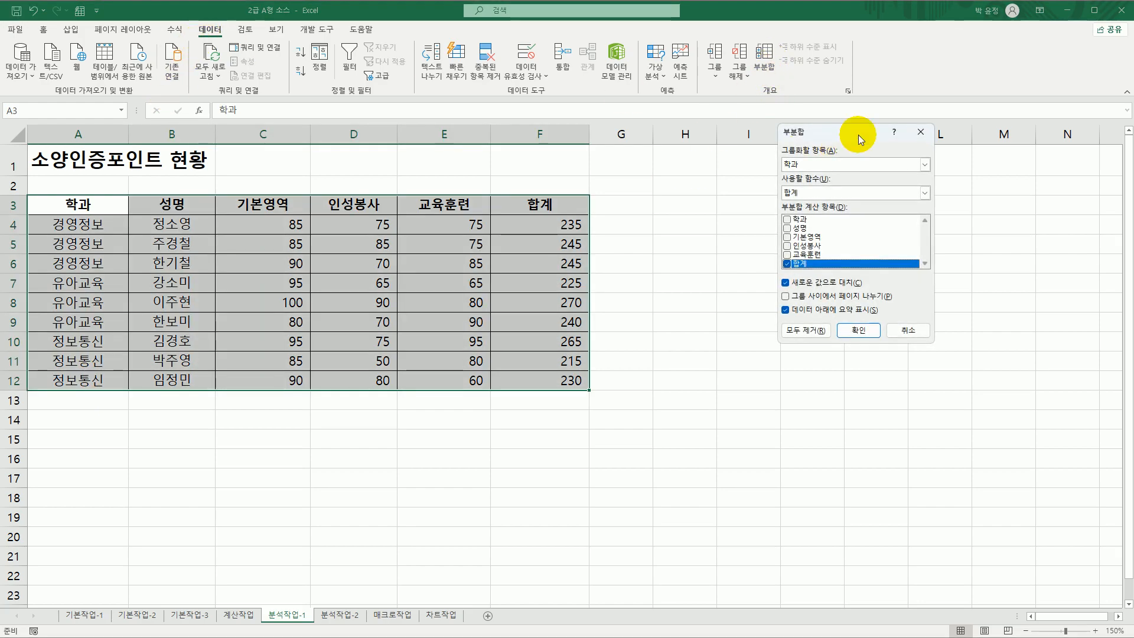
pyautogui.moveTo(858, 134); pyautogui.dragTo(711, 174)
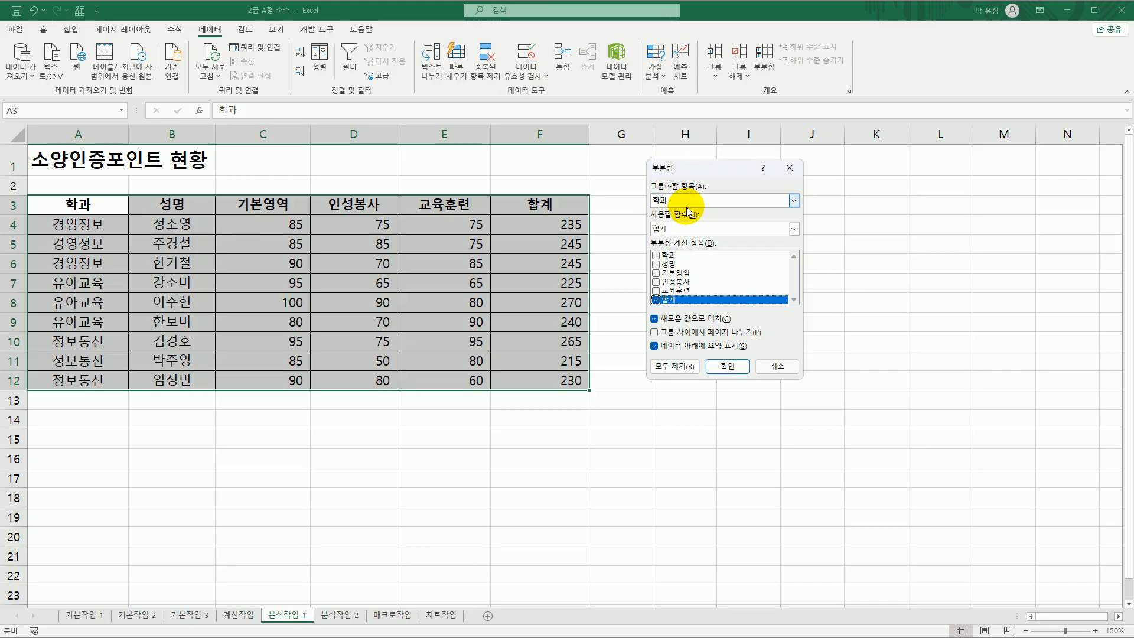
pyautogui.click(688, 230)
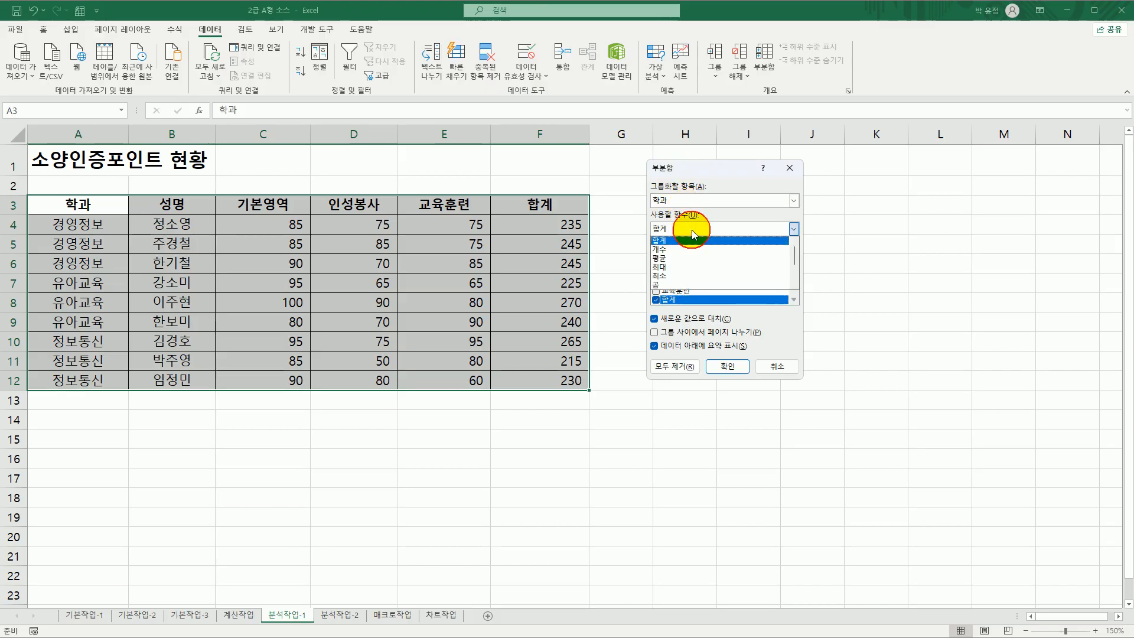
pyautogui.click(689, 268)
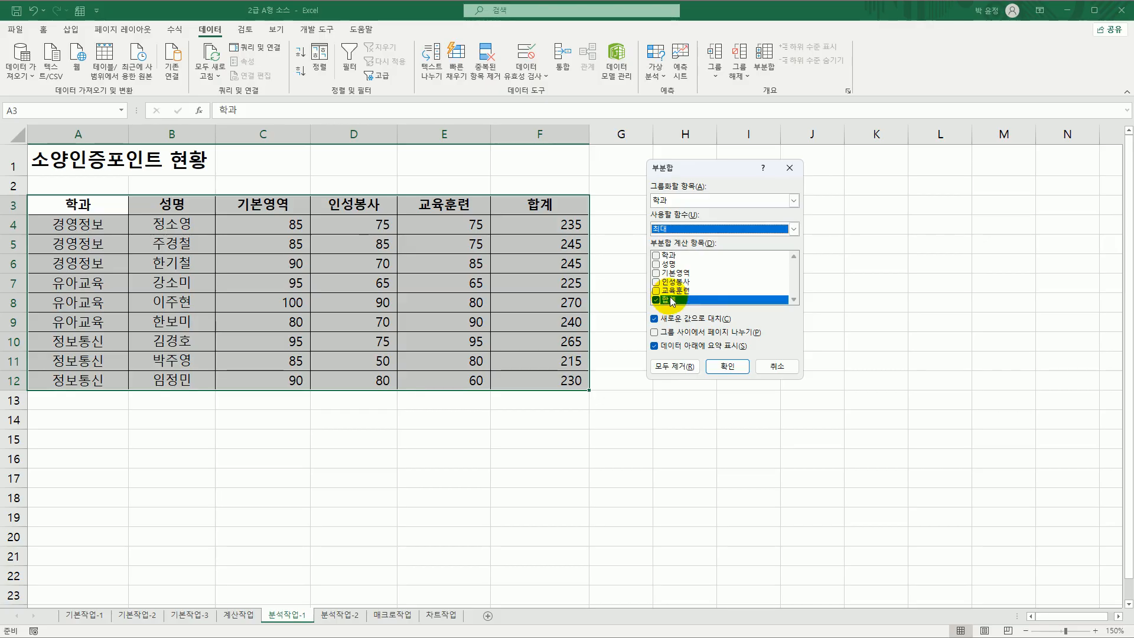
pyautogui.click(731, 367)
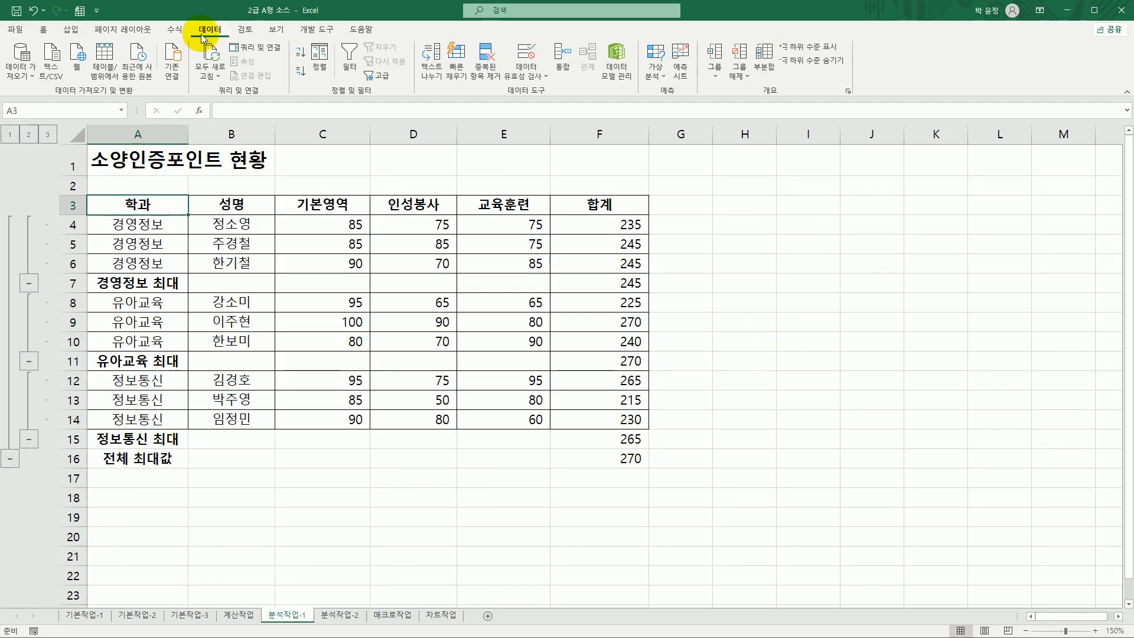
# Add a second subtotal by 학과 with the 평균 of 기본영역, 인성봉사 and 교육훈련, without replacing the existing subtotals.
pyautogui.click(764, 58)
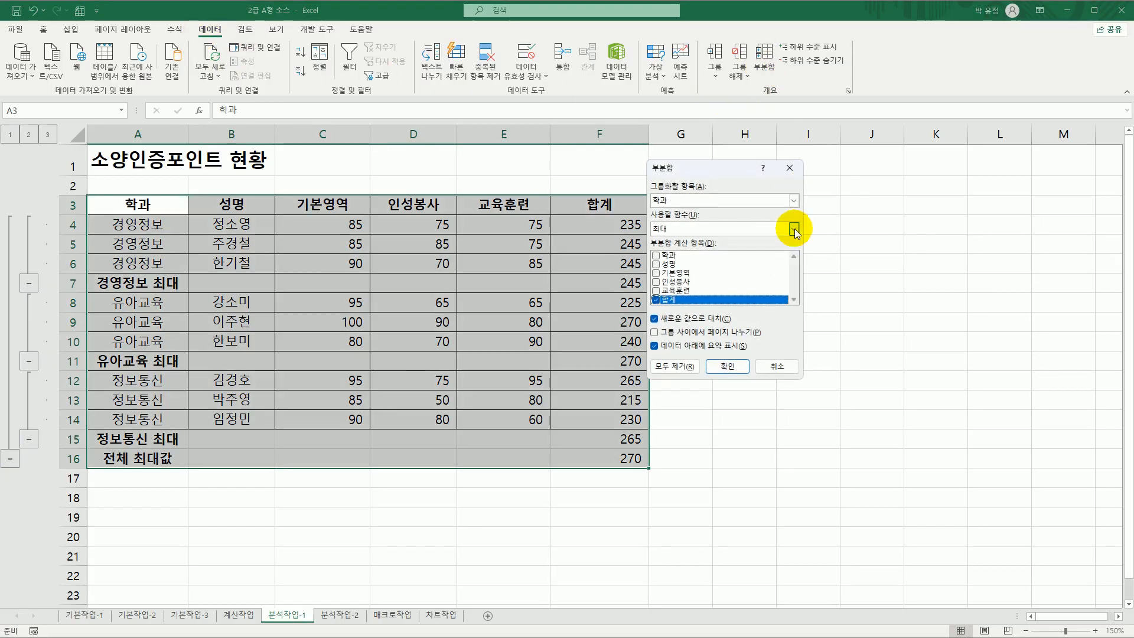
pyautogui.moveTo(725, 161); pyautogui.dragTo(798, 158)
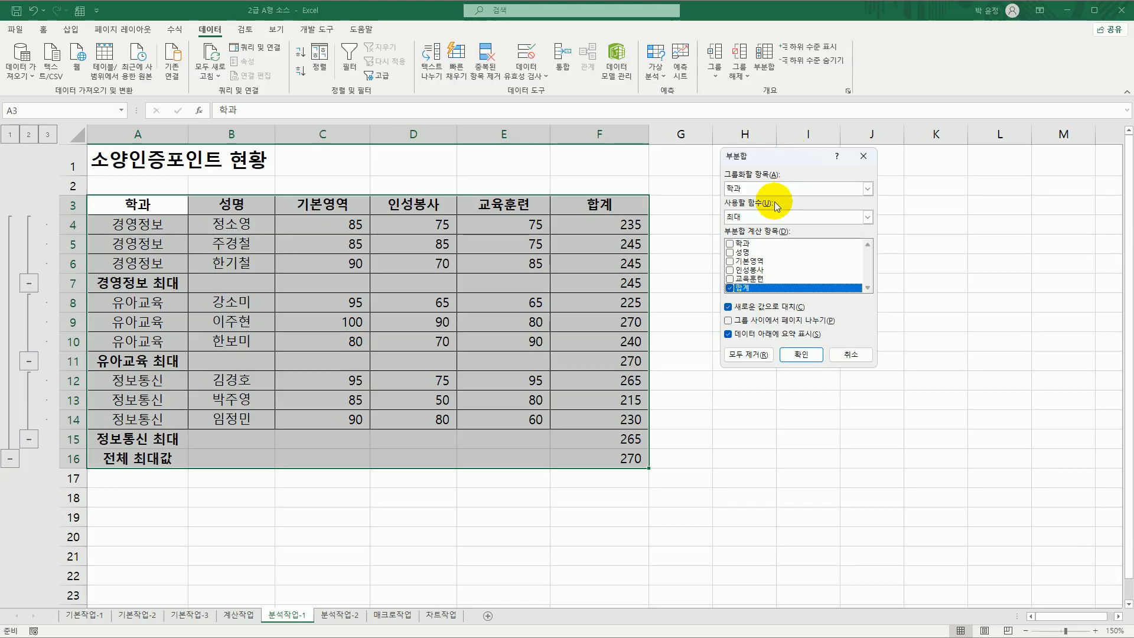
pyautogui.click(767, 217)
pyautogui.click(757, 246)
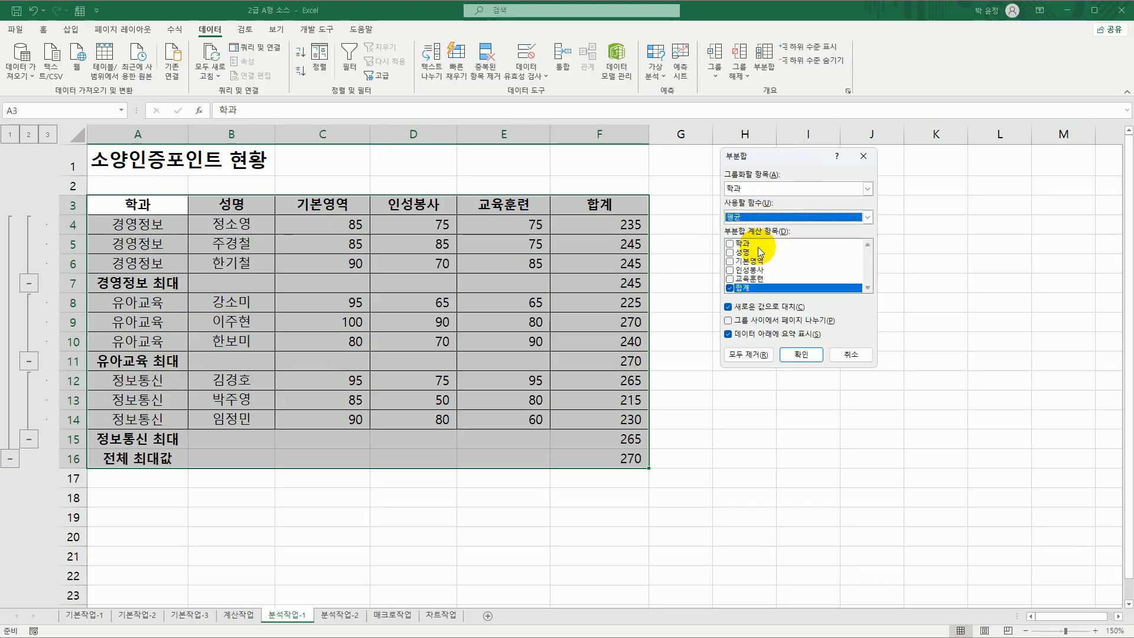
pyautogui.click(731, 288)
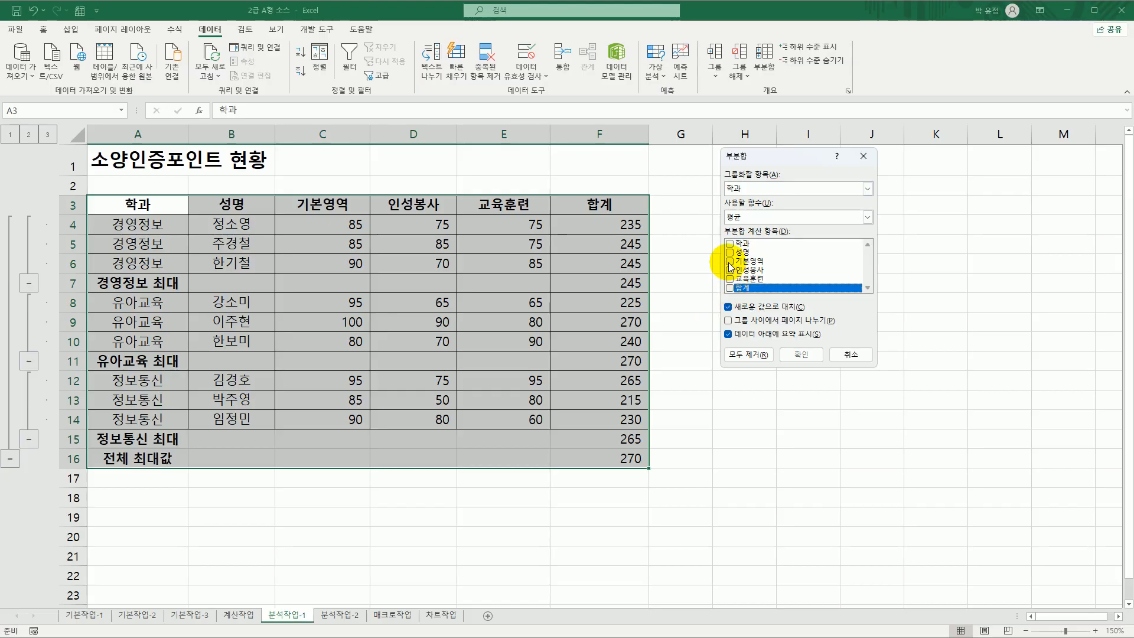
pyautogui.click(729, 260)
pyautogui.click(730, 270)
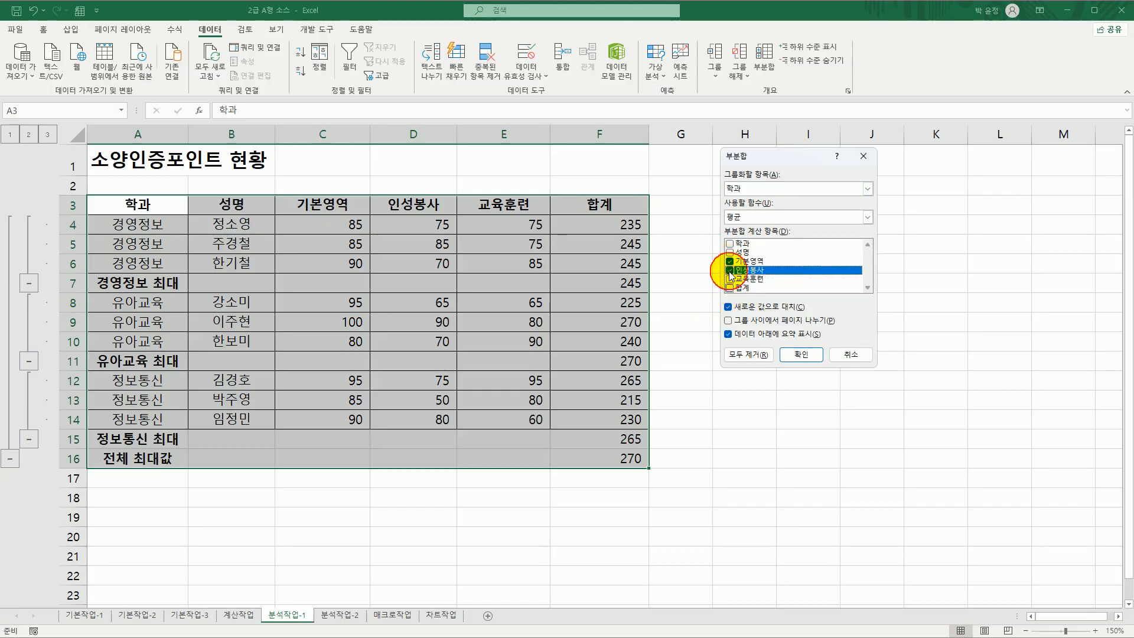
pyautogui.click(729, 278)
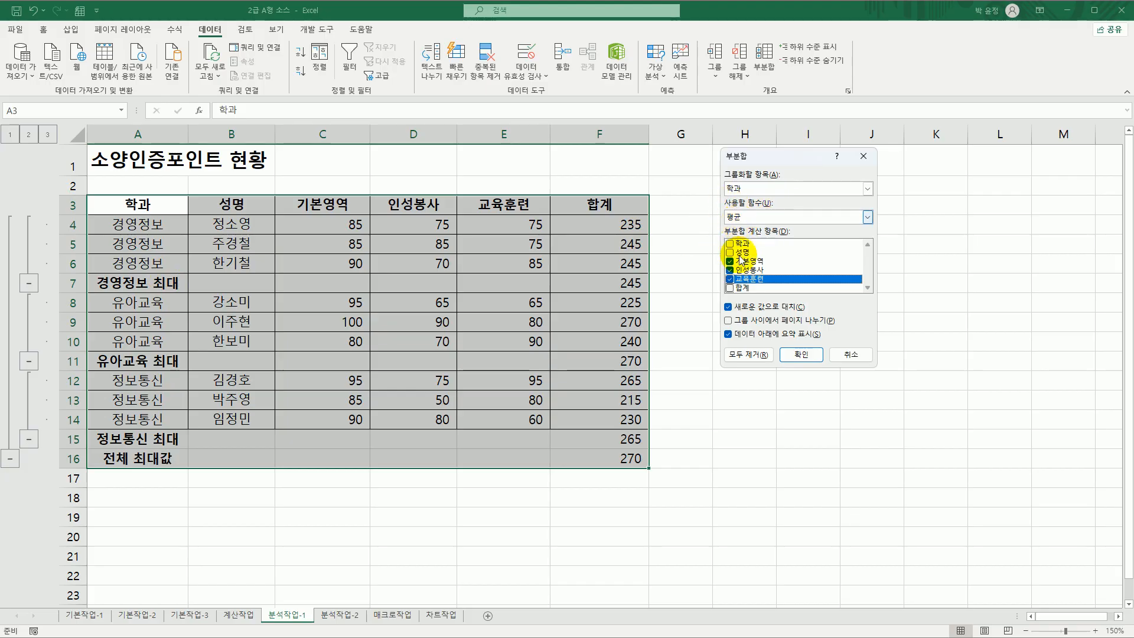
pyautogui.click(738, 308)
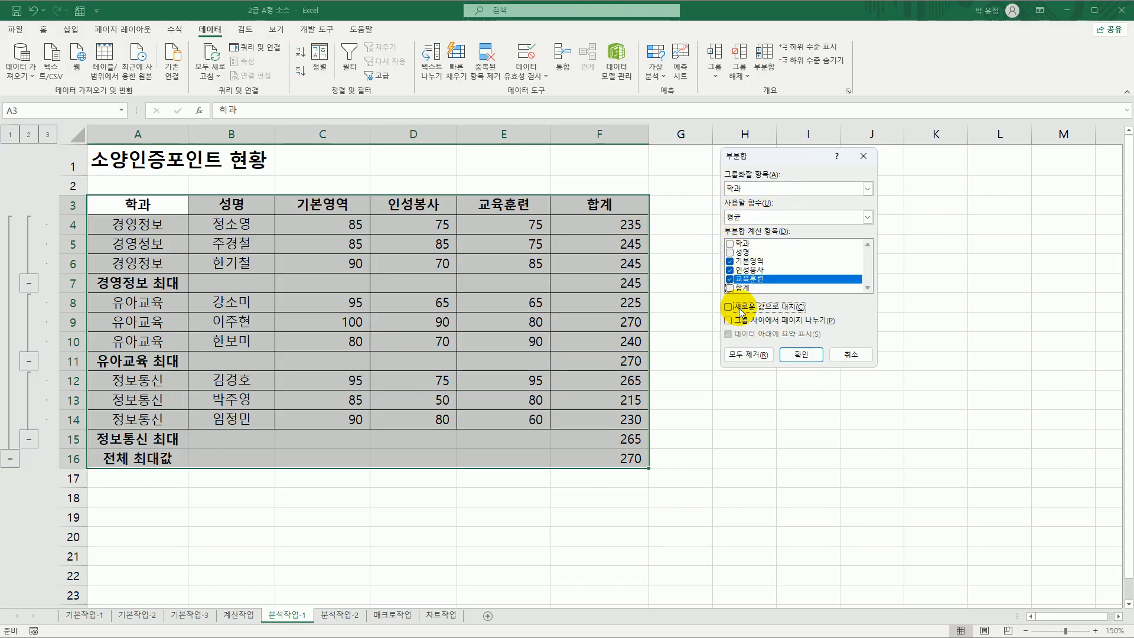
pyautogui.click(790, 355)
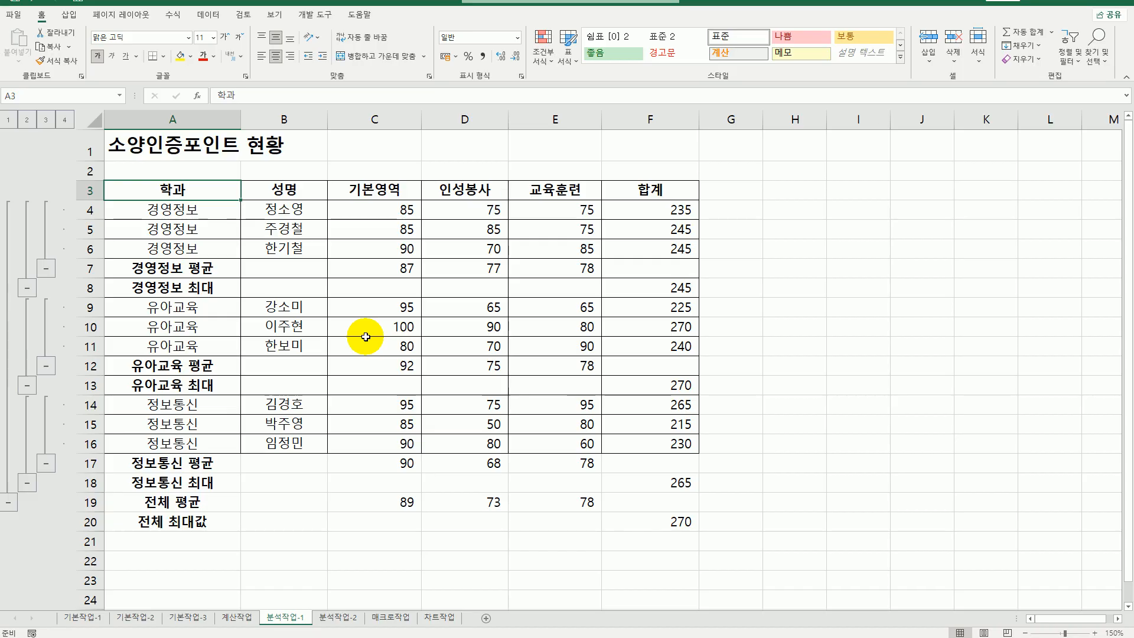
# On the 분석작업-2 sheet, copy the 표1 header row A4:D4 to F4 under [표4].
pyautogui.click(340, 618)
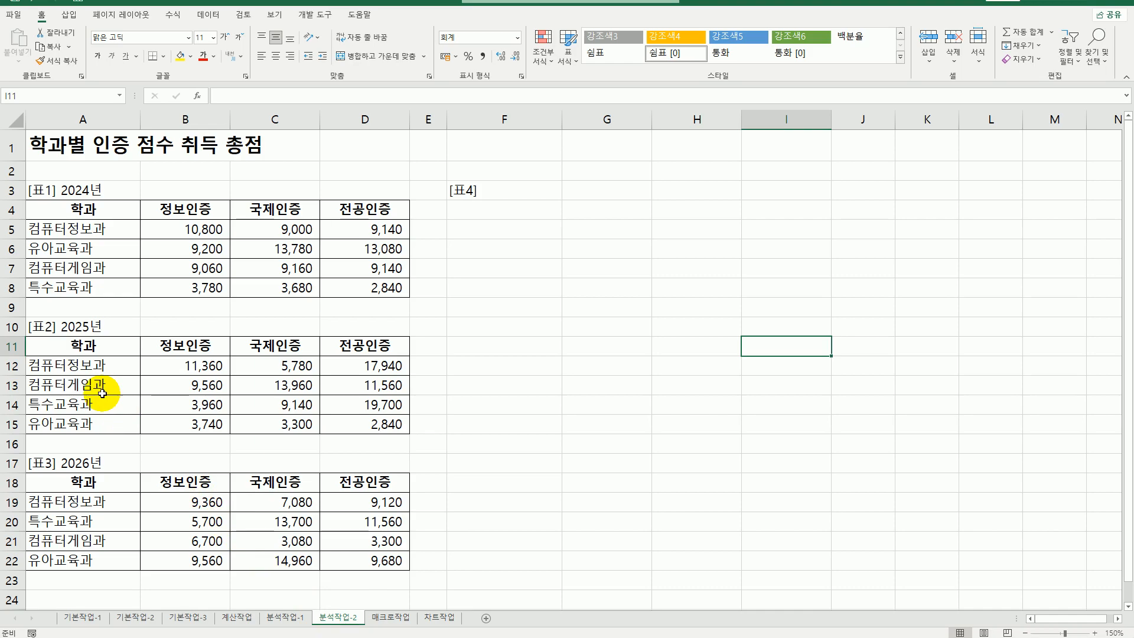
pyautogui.click(515, 212)
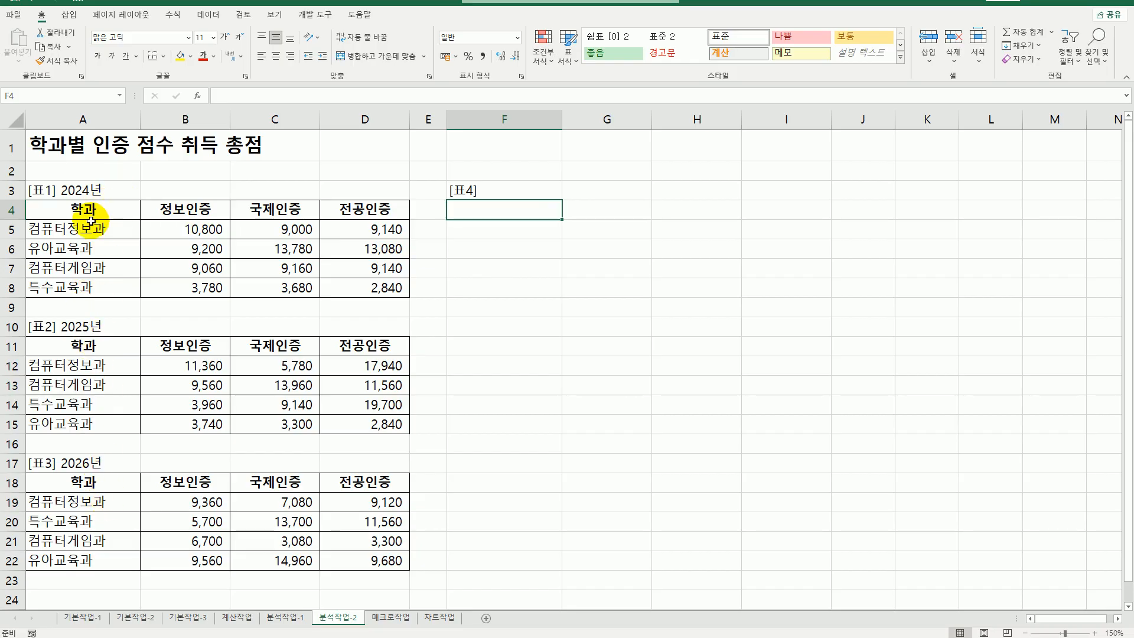
pyautogui.click(115, 207)
pyautogui.moveTo(140, 207); pyautogui.dragTo(347, 208)
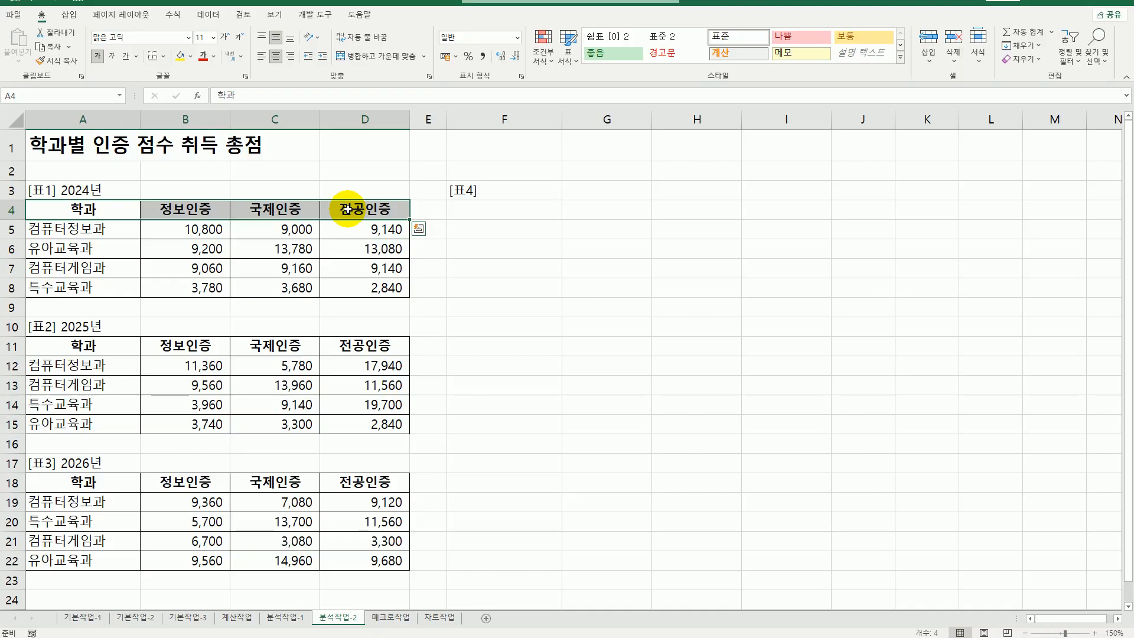
pyautogui.hotkey('ctrl', 'c')
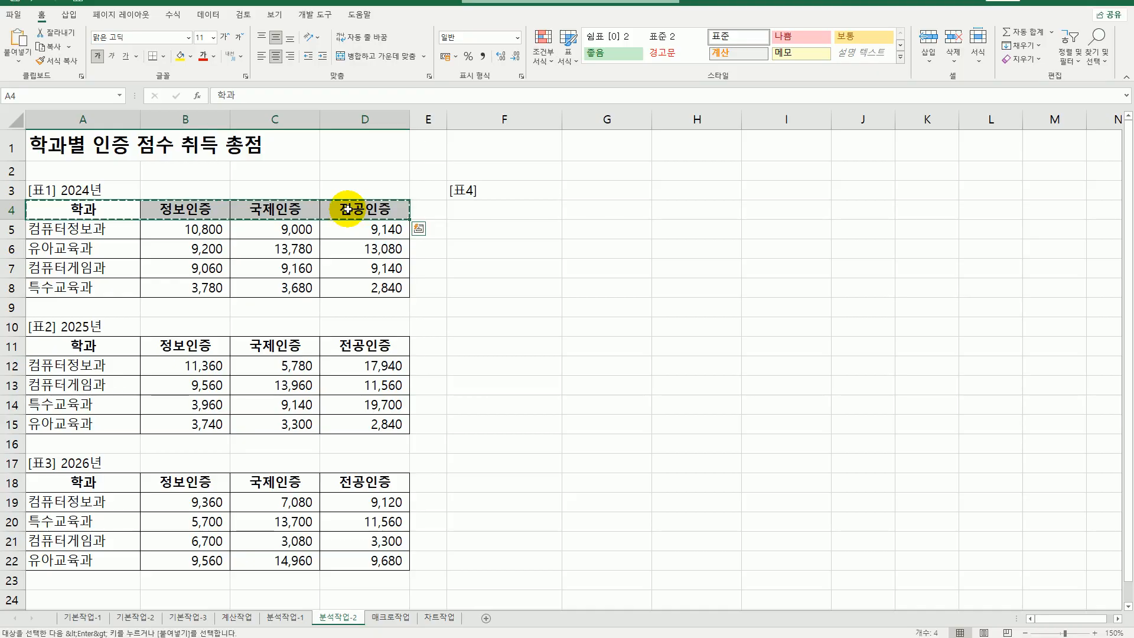
pyautogui.click(495, 213)
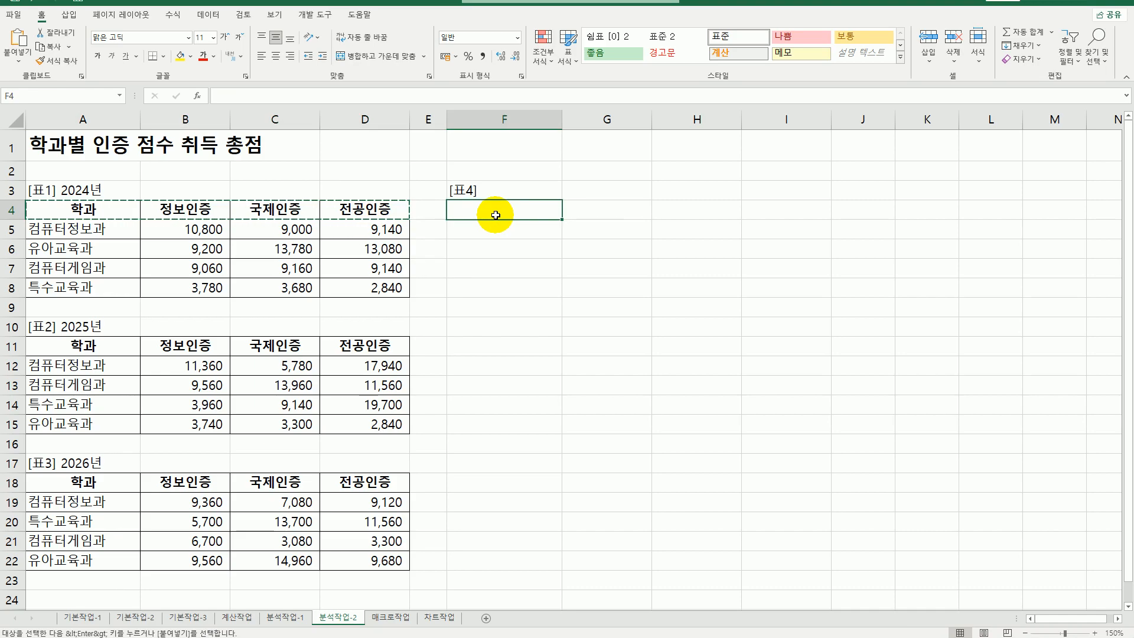
pyautogui.hotkey('ctrl', 'v')
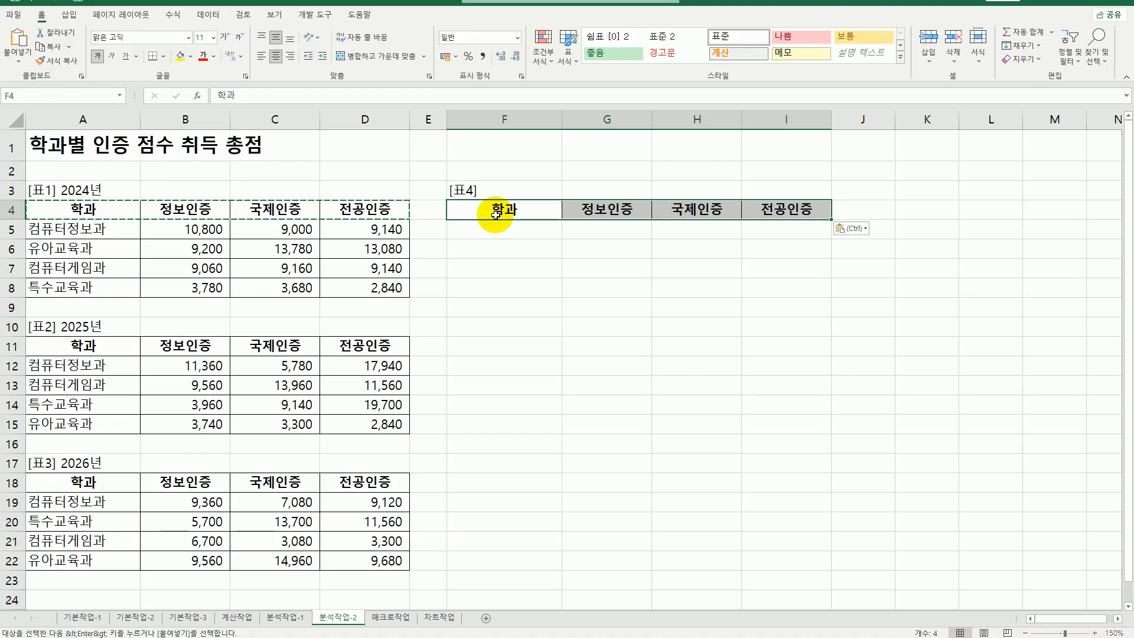
# Enter the wildcard row labels 컴퓨터* in F5 and *교육과 in F6 of 표4.
pyautogui.click(518, 232)
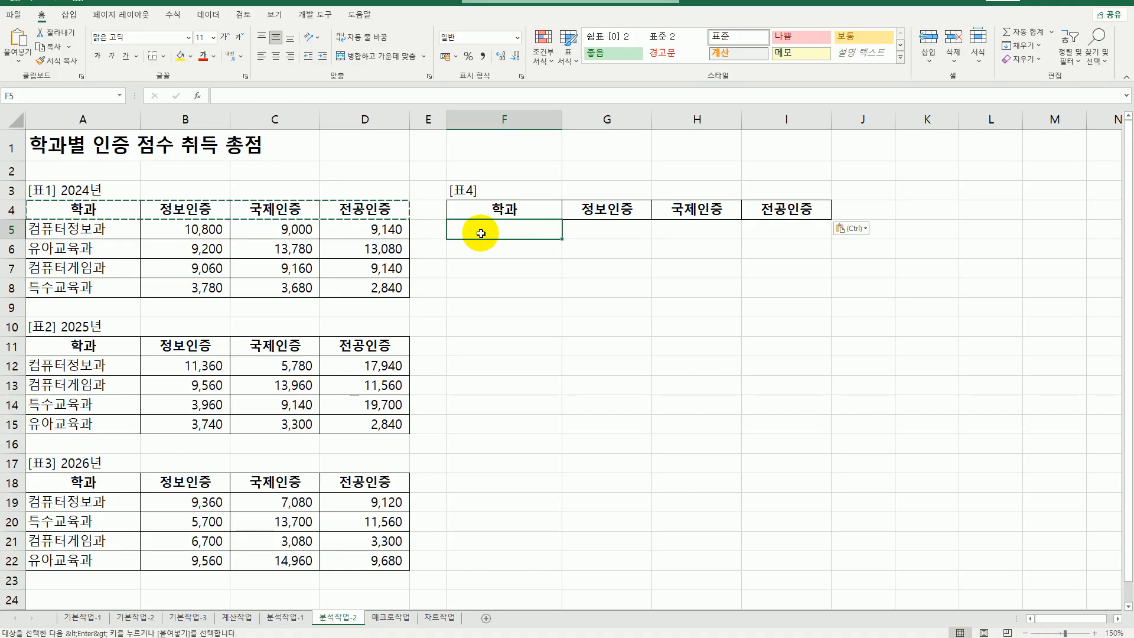
pyautogui.write('z')
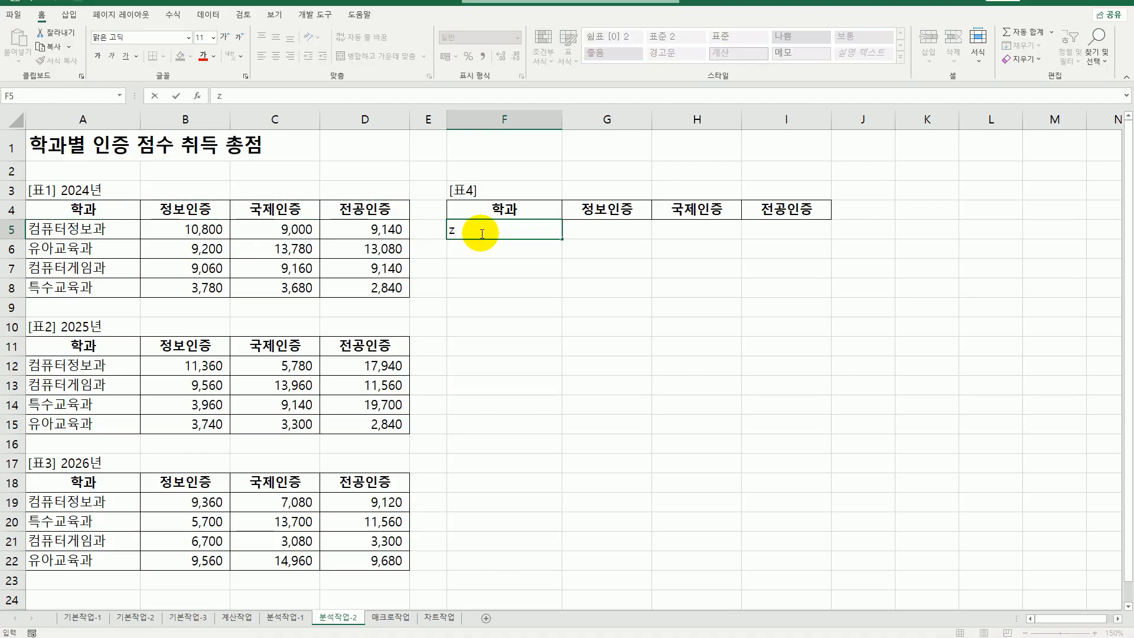
pyautogui.press('BackSpace')
pyautogui.press('Hangul')
pyautogui.write('컴퓨터*')
pyautogui.press('Return')
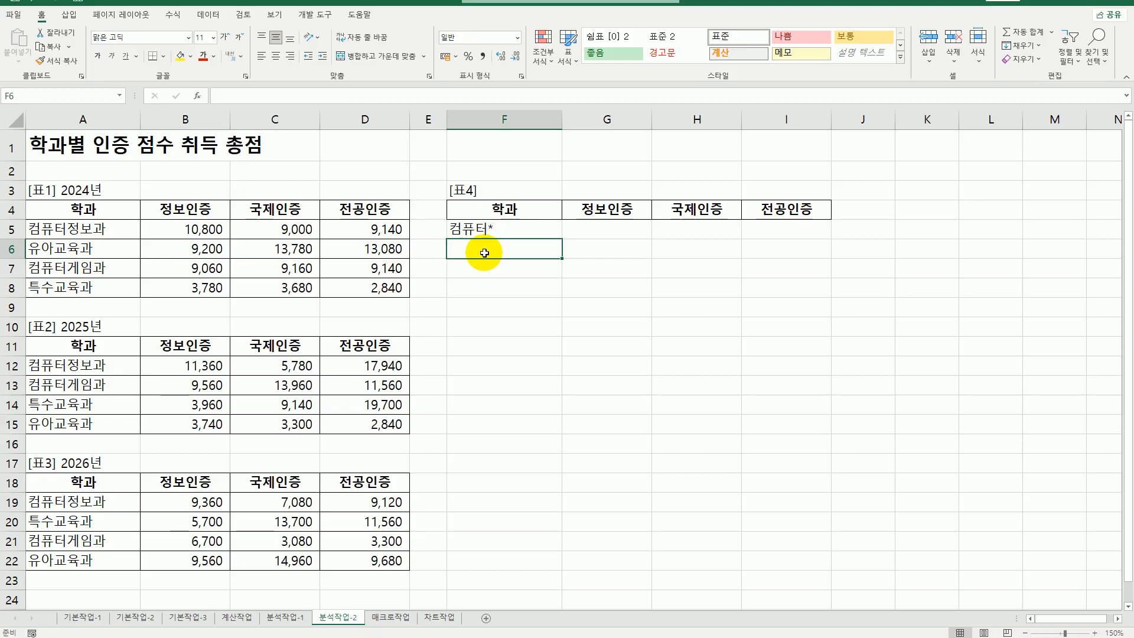
pyautogui.write('*')
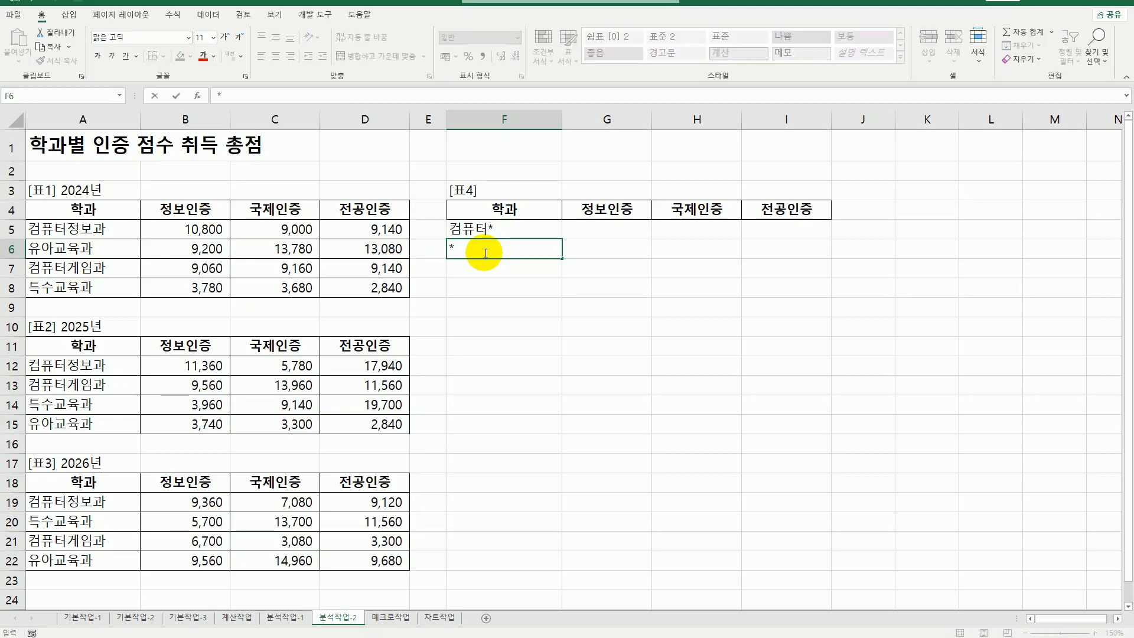
pyautogui.write('교육과')
pyautogui.hotkey('ctrl', 'Return')
pyautogui.press('Return')
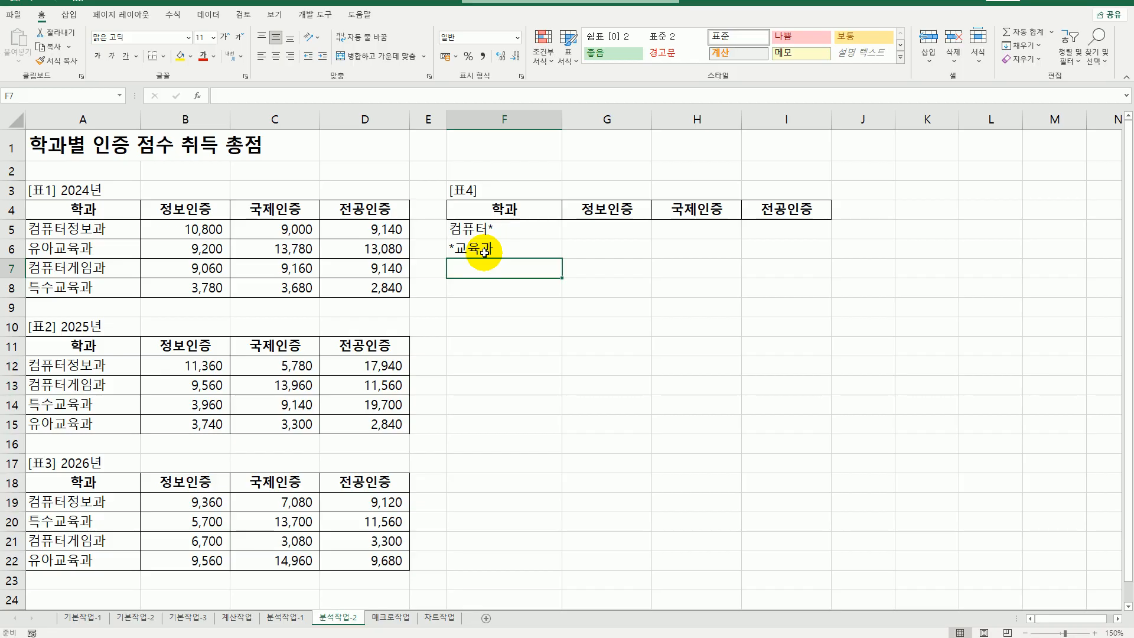
# Set up a consolidation into F4:I6 with the 합계 function and add the 표1 range A4:D8 as a reference.
pyautogui.click(524, 212)
pyautogui.moveTo(524, 211); pyautogui.dragTo(765, 252)
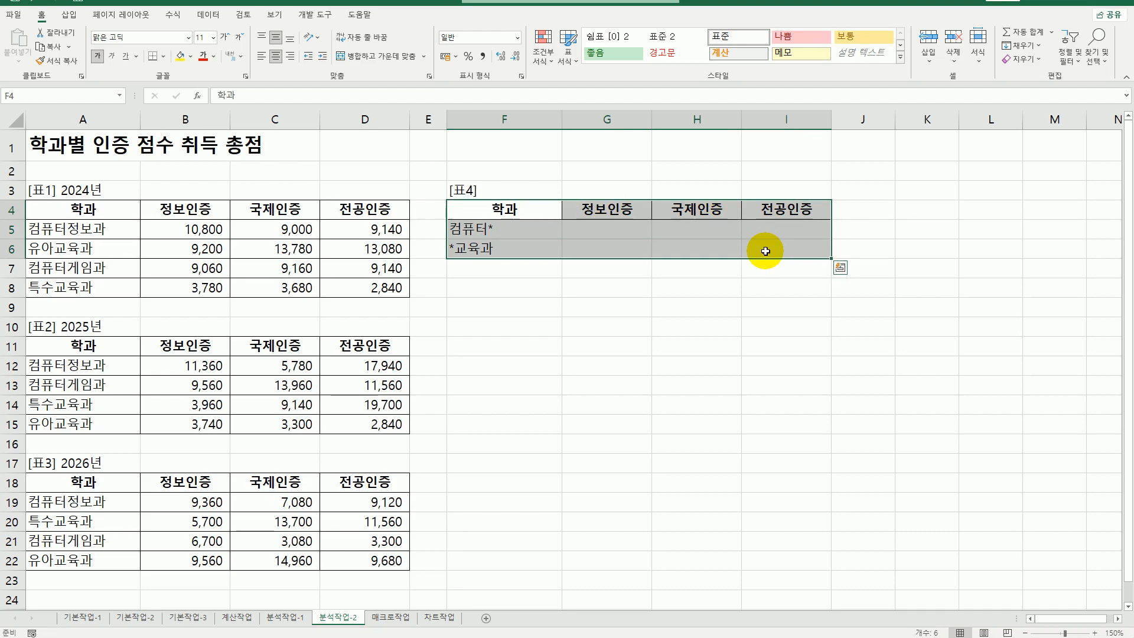
pyautogui.click(208, 15)
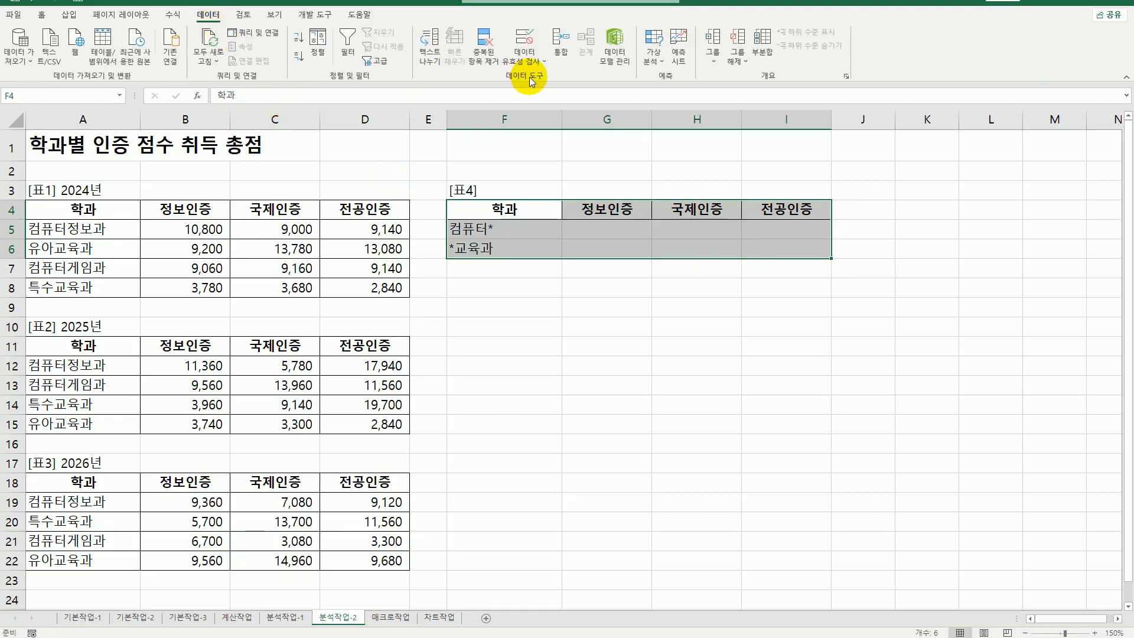
pyautogui.click(557, 58)
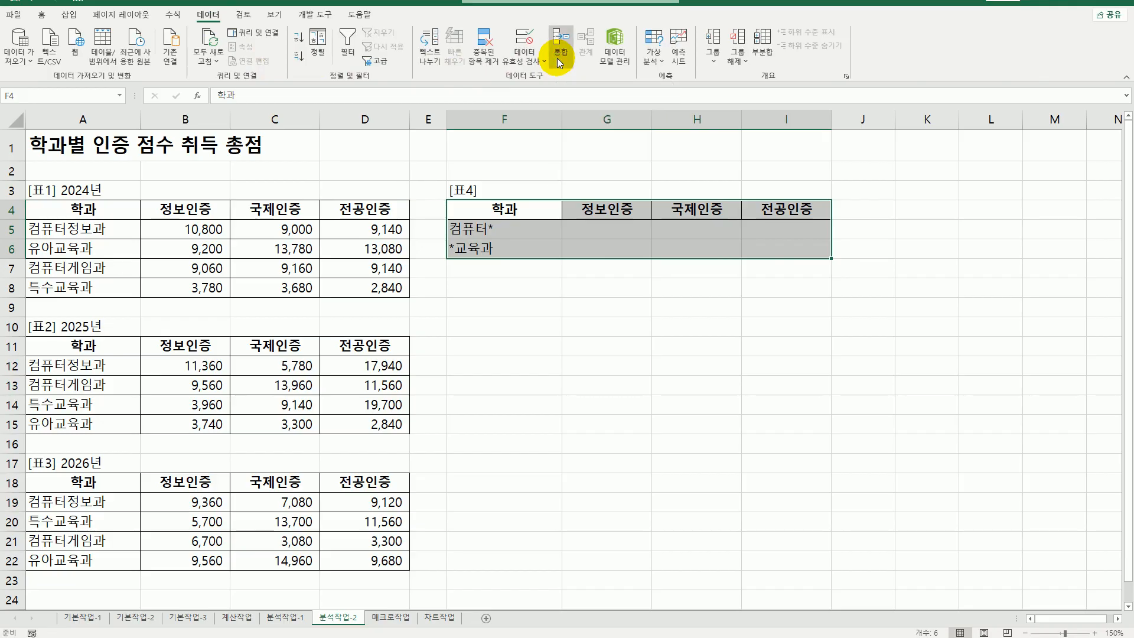
pyautogui.moveTo(753, 223); pyautogui.dragTo(587, 293)
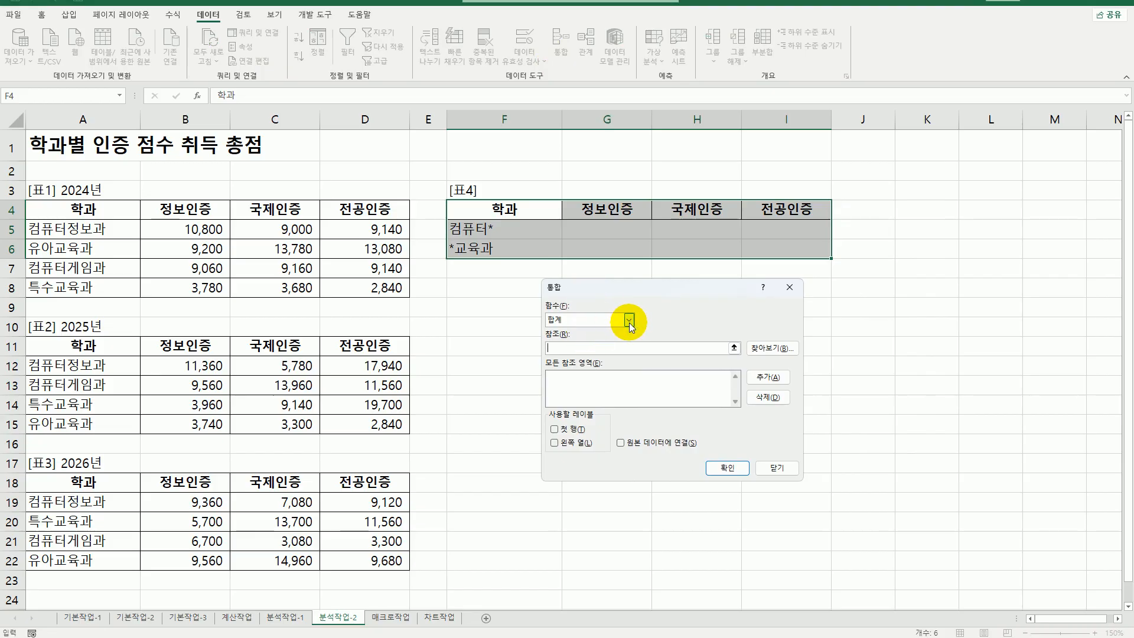
pyautogui.click(612, 350)
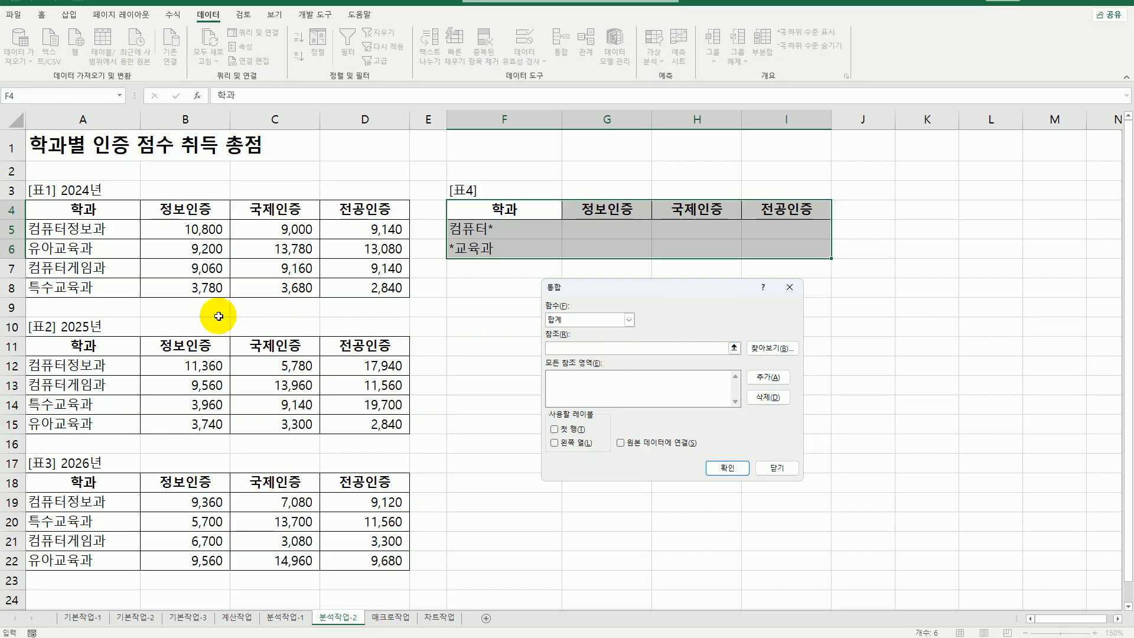
pyautogui.click(95, 210)
pyautogui.moveTo(94, 210); pyautogui.dragTo(353, 293)
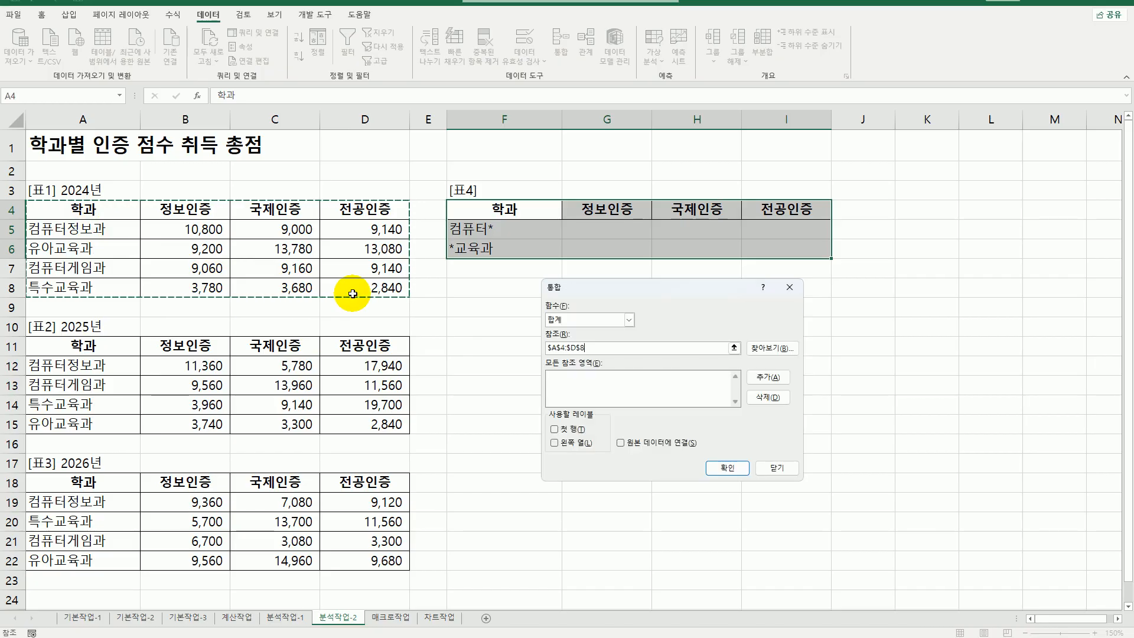
pyautogui.click(780, 376)
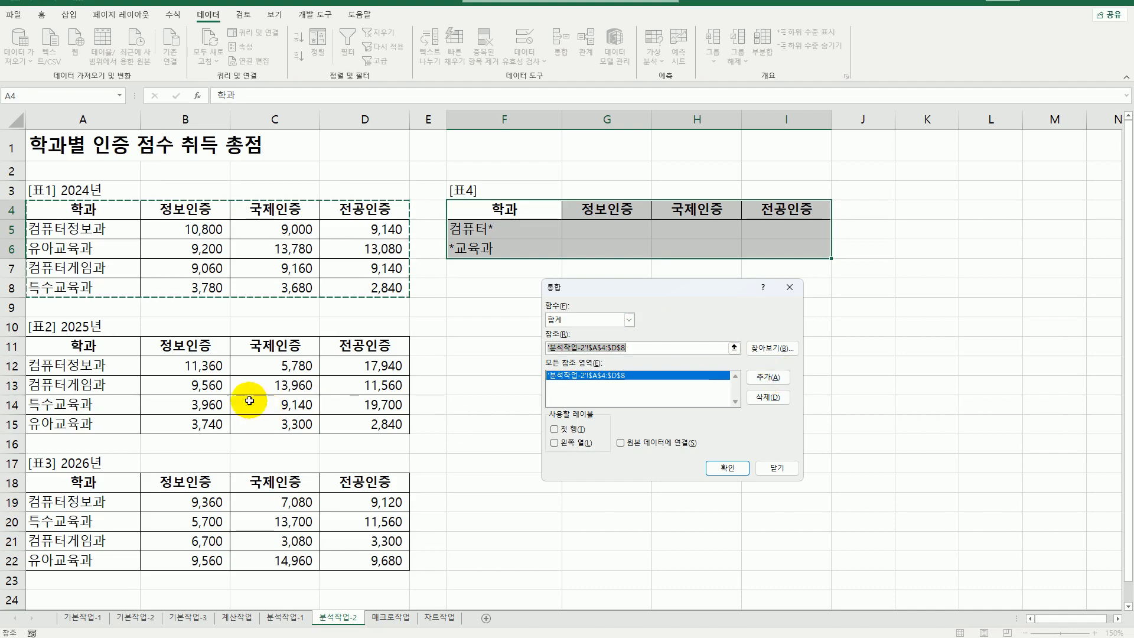
# Add the 표2 range A11:D15 and the 표3 range A18:D22 as further references of the consolidation.
pyautogui.click(104, 348)
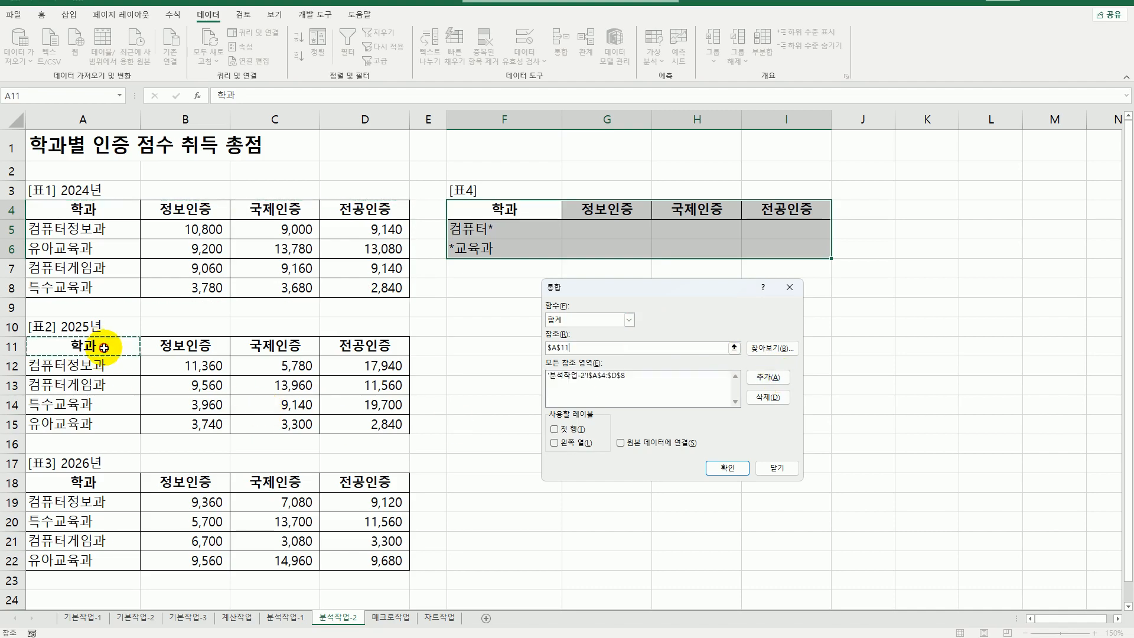
pyautogui.moveTo(104, 349); pyautogui.dragTo(355, 431)
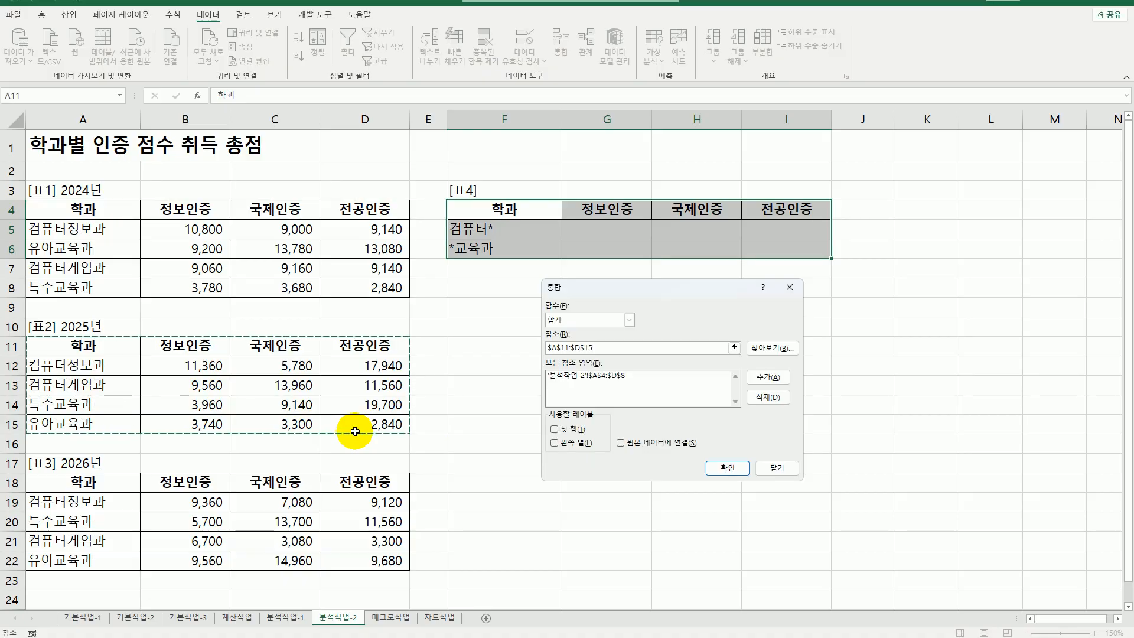
pyautogui.click(779, 377)
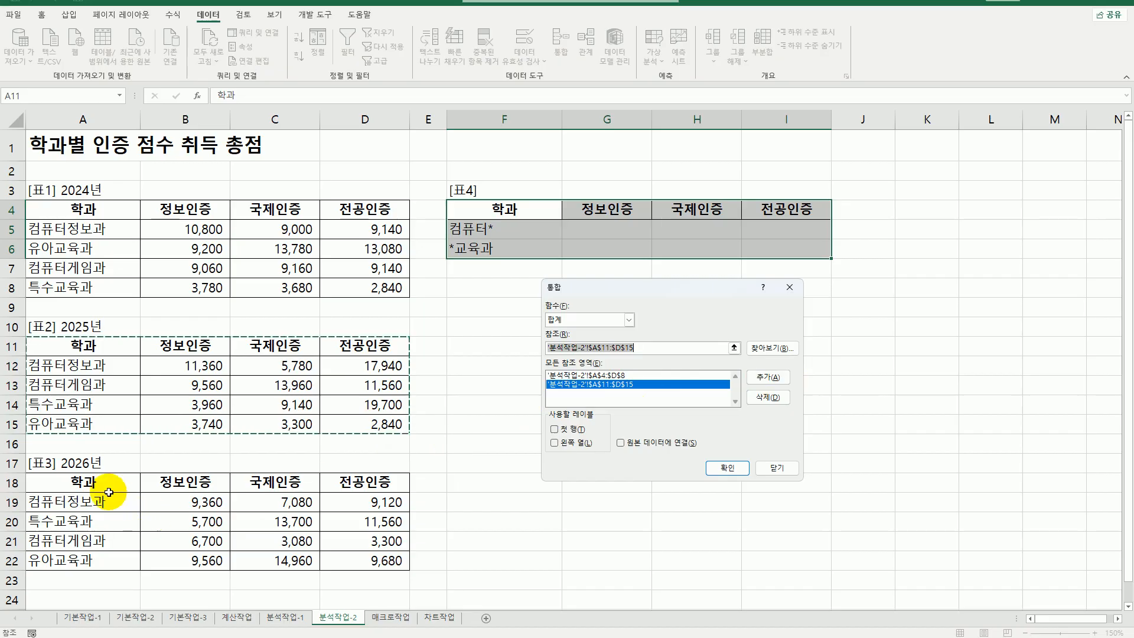
pyautogui.moveTo(99, 484); pyautogui.dragTo(362, 561)
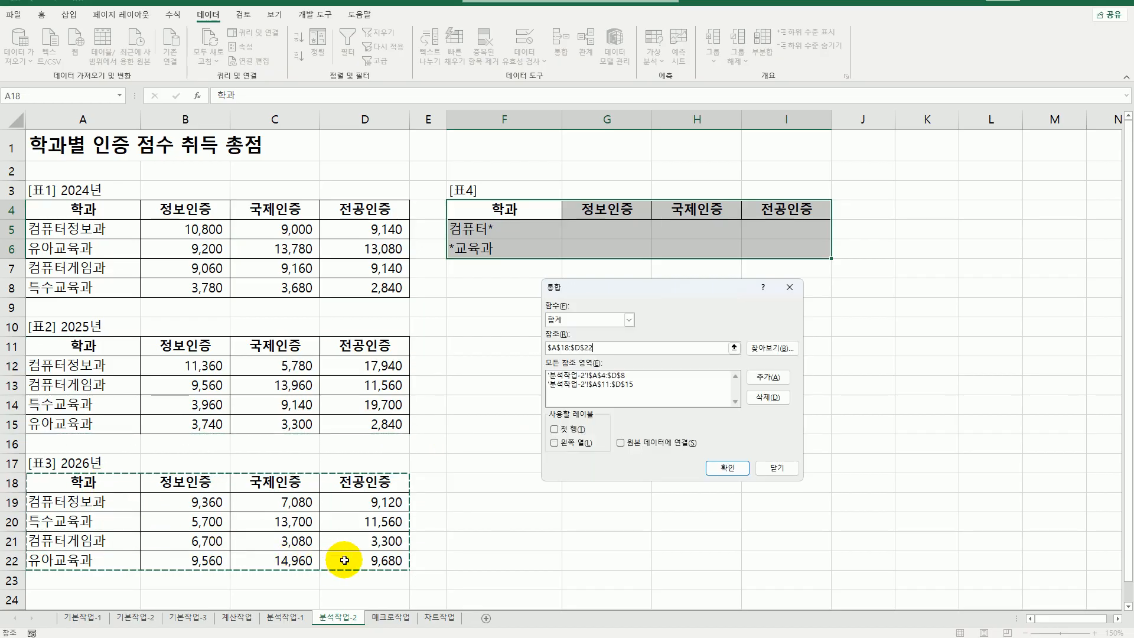
pyautogui.click(769, 378)
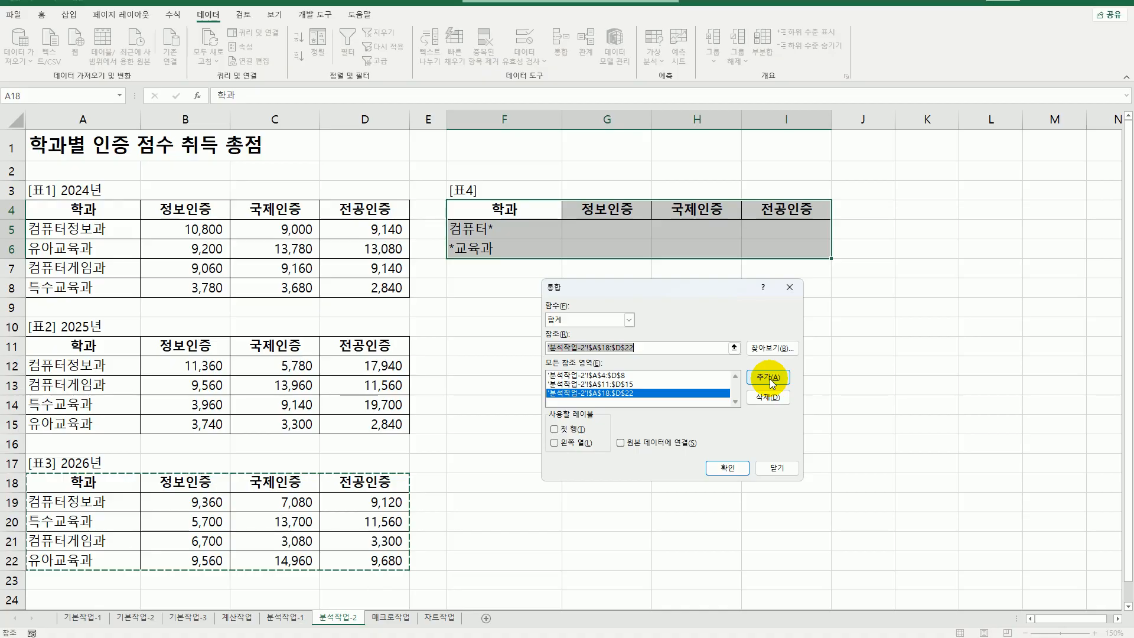
# Use the 첫 행 and 왼쪽 열 labels for the consolidation and run it into 표4.
pyautogui.click(556, 429)
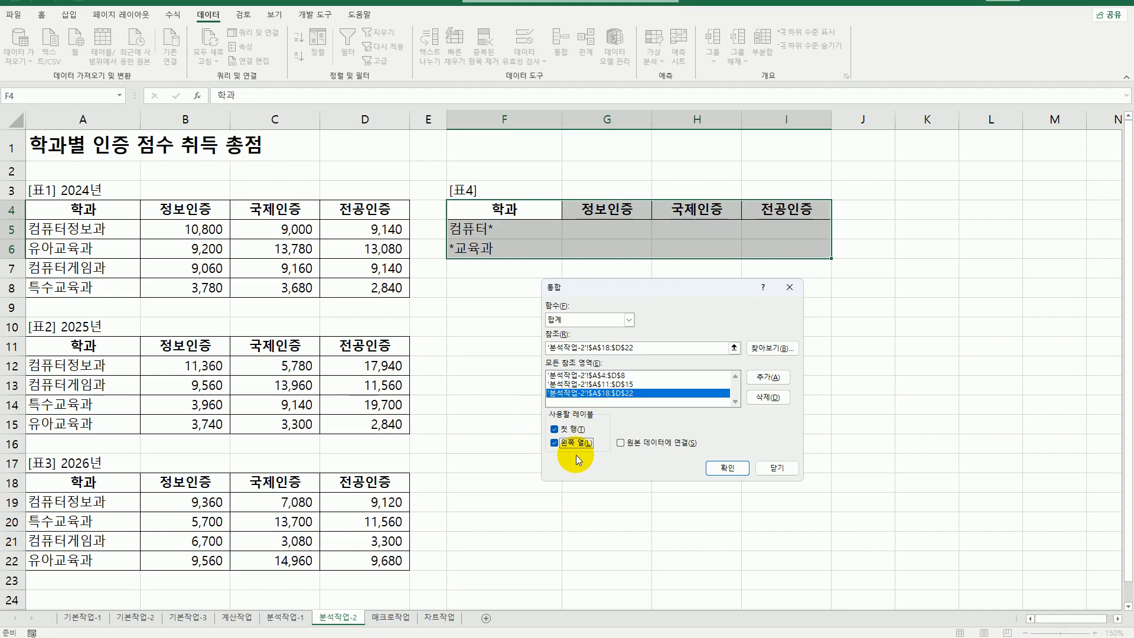
pyautogui.click(731, 468)
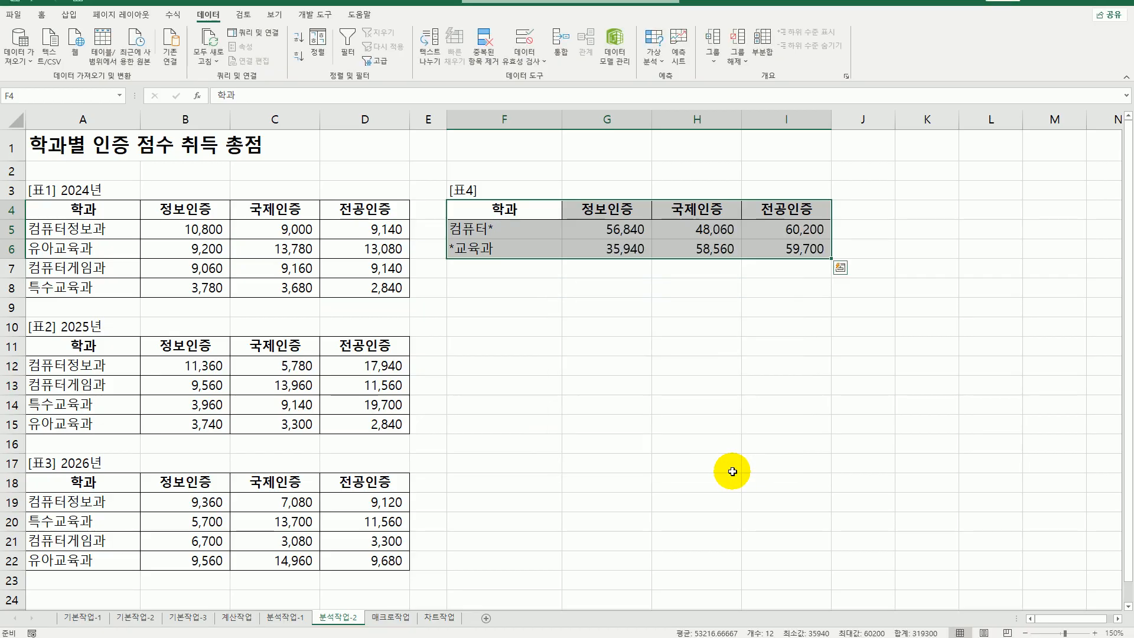
pyautogui.click(522, 252)
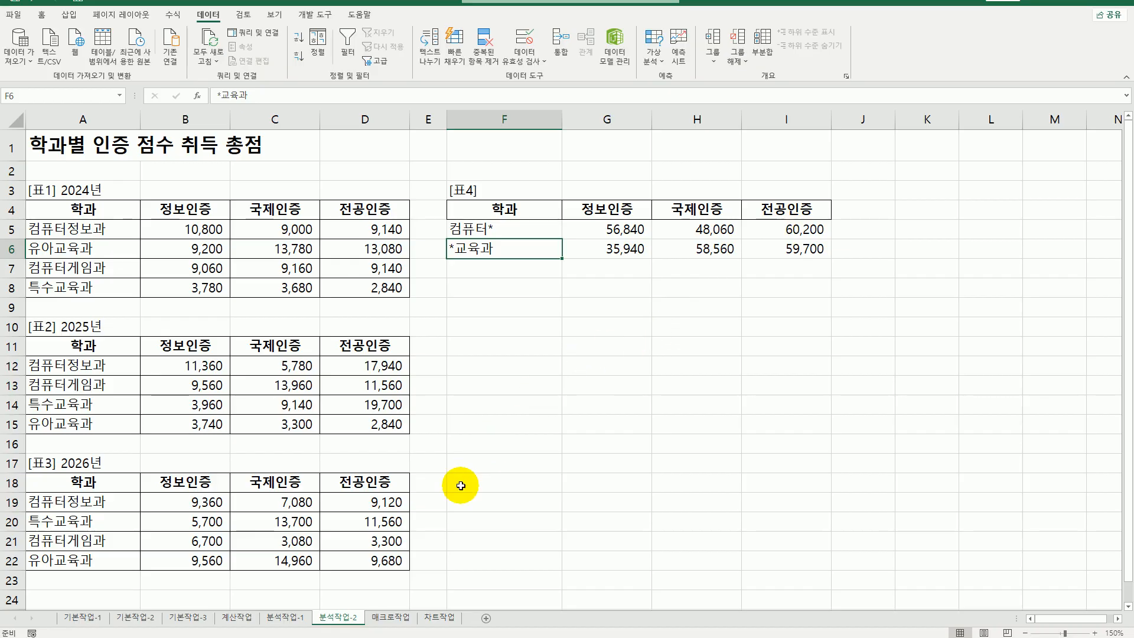
# On the 매크로작업 sheet, insert a form control button covering G3:H4.
pyautogui.click(399, 623)
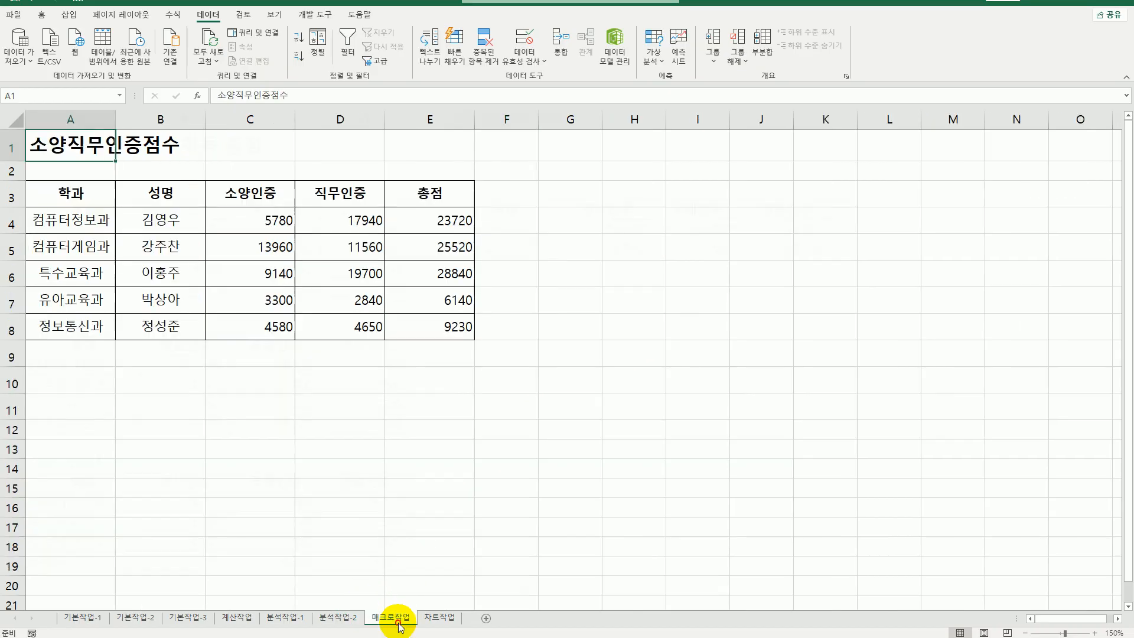
pyautogui.click(637, 373)
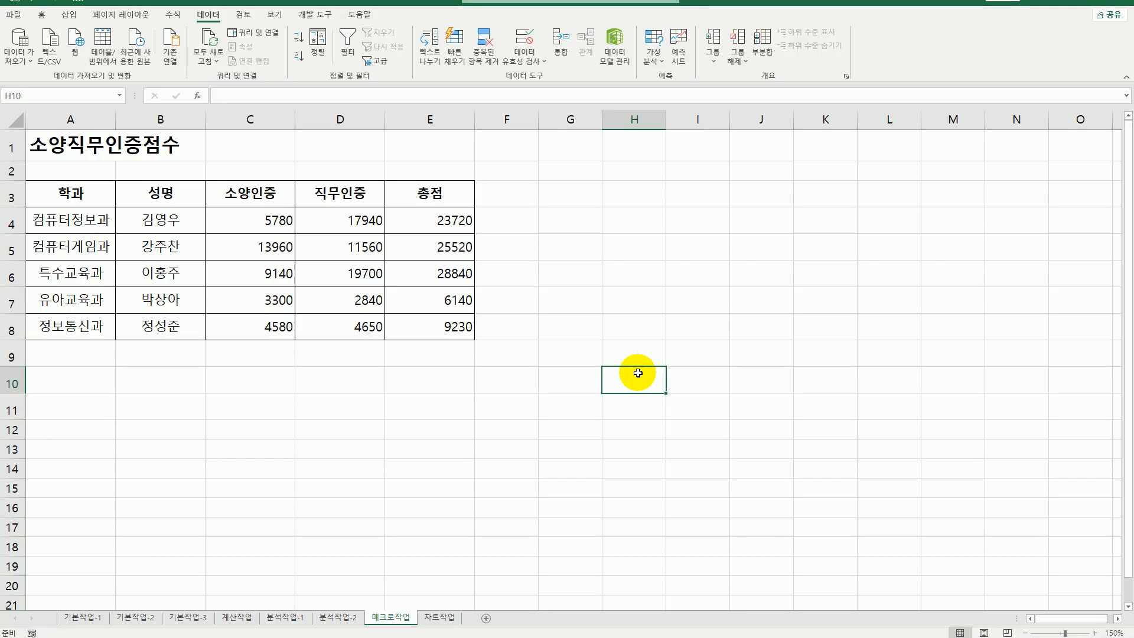
pyautogui.click(574, 322)
pyautogui.click(320, 14)
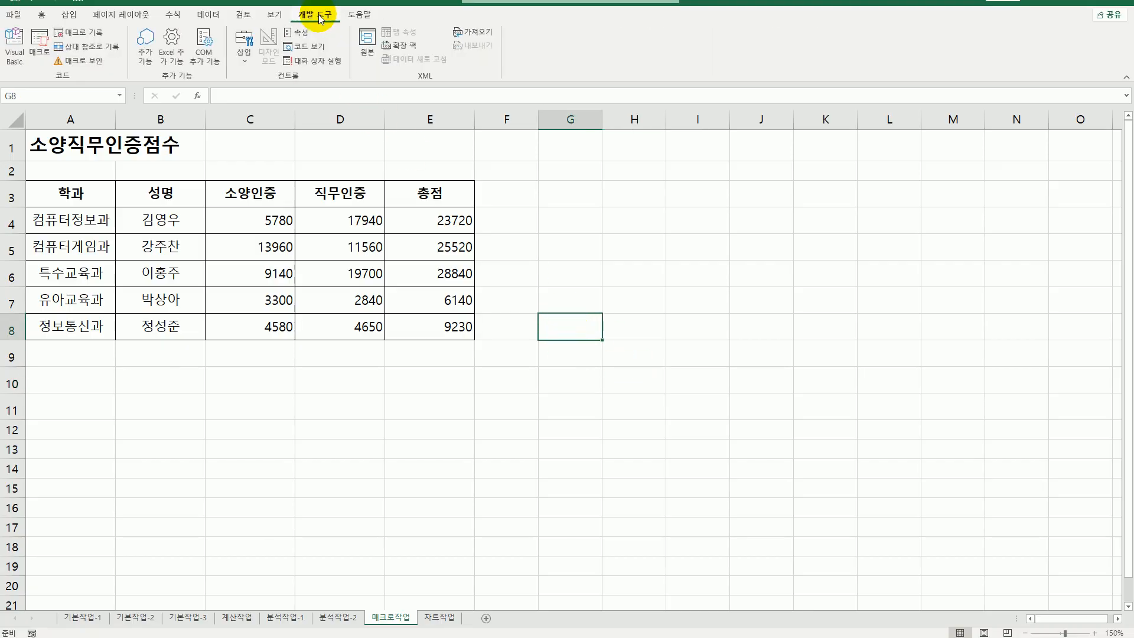
pyautogui.click(244, 58)
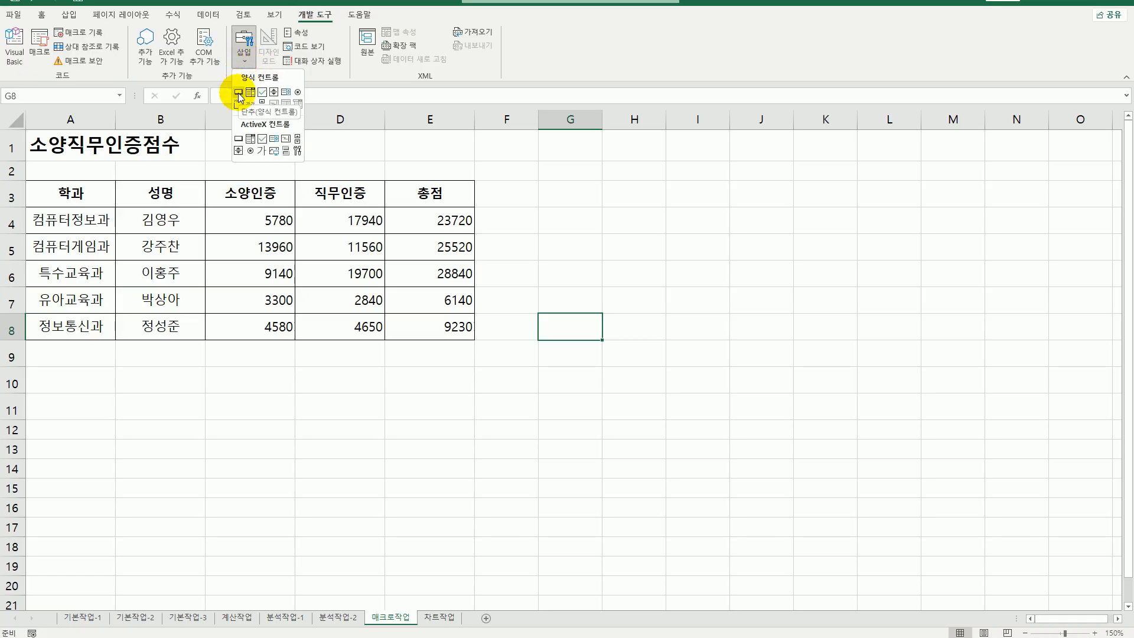
pyautogui.click(238, 93)
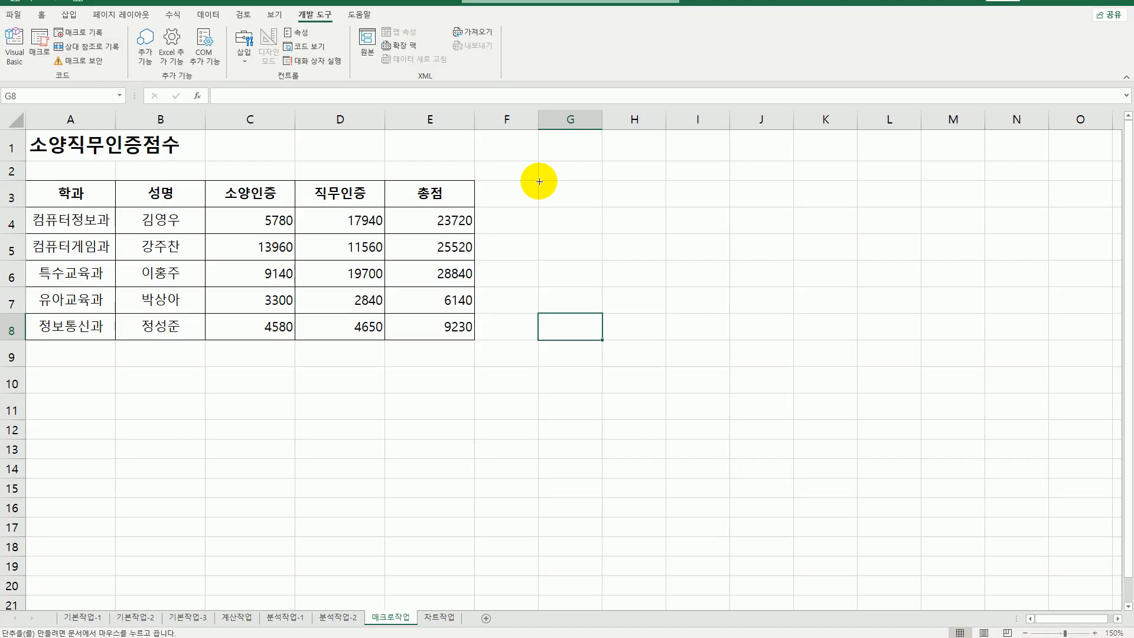
pyautogui.moveTo(539, 181); pyautogui.dragTo(646, 225)
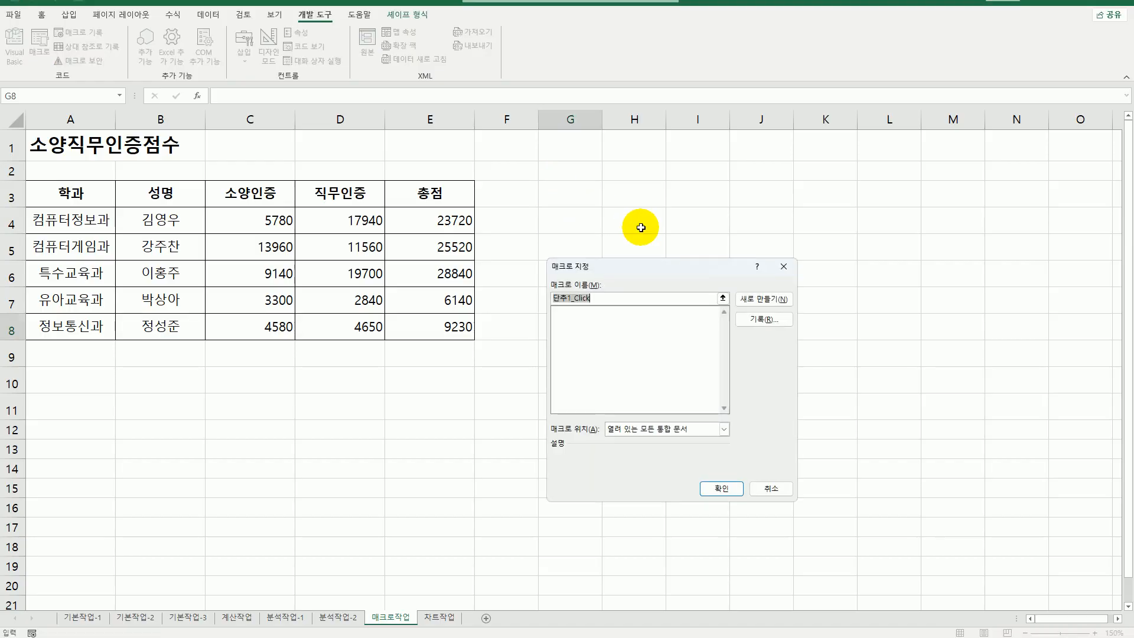
# Name the button's macro 셀스타일 and start recording it in the current workbook (현재 통합 문서).
pyautogui.moveTo(635, 265); pyautogui.dragTo(644, 200)
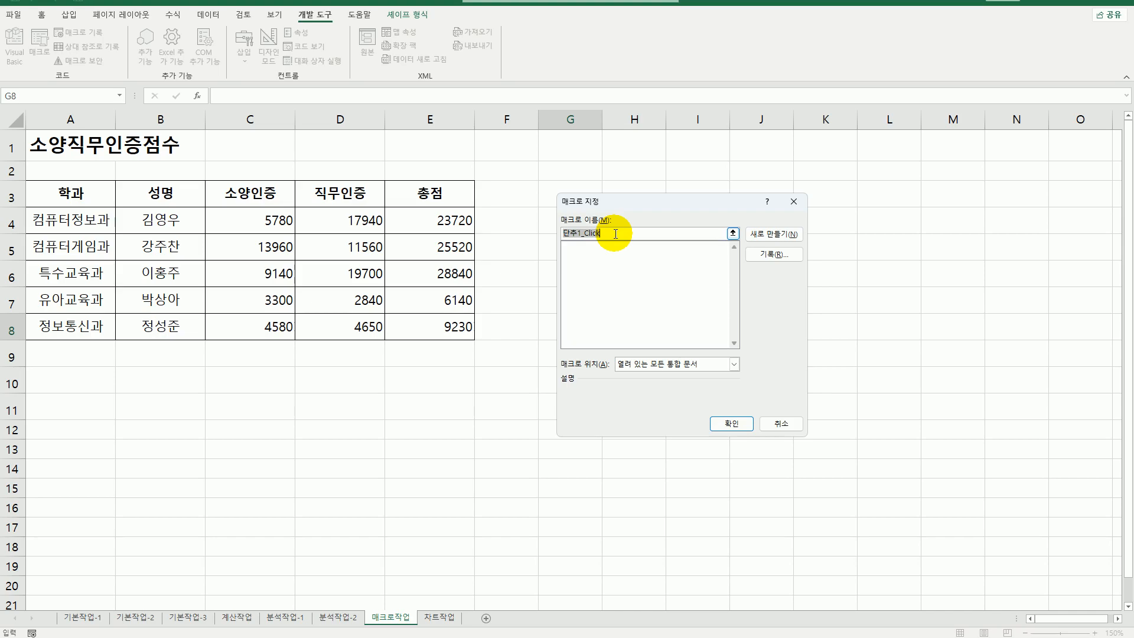
pyautogui.write('셀스타일')
pyautogui.click(780, 255)
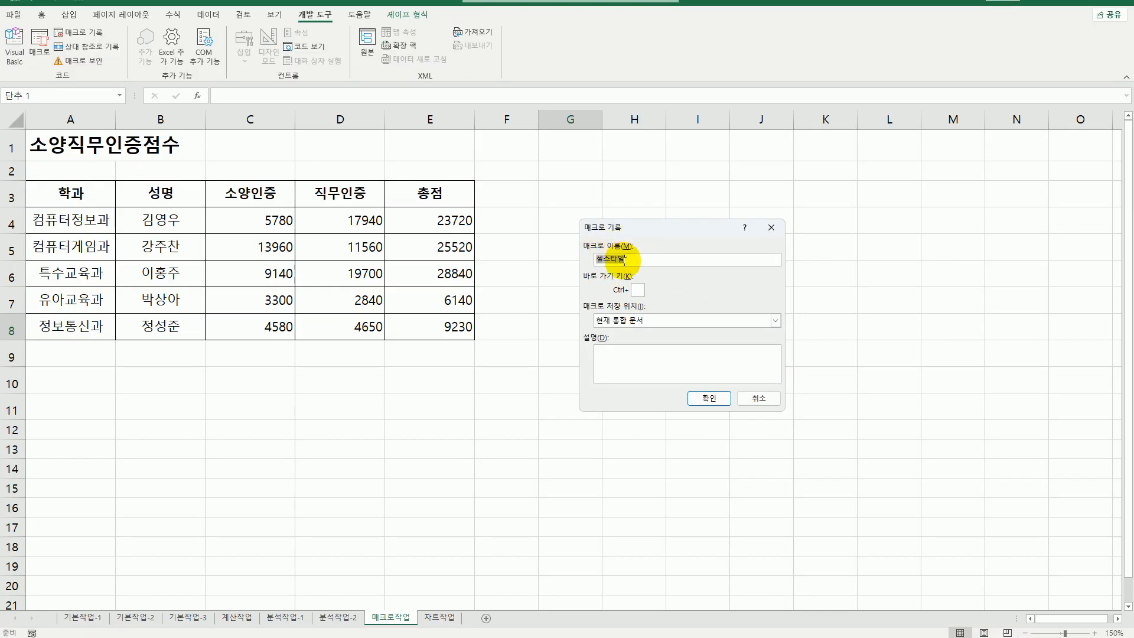
pyautogui.click(712, 398)
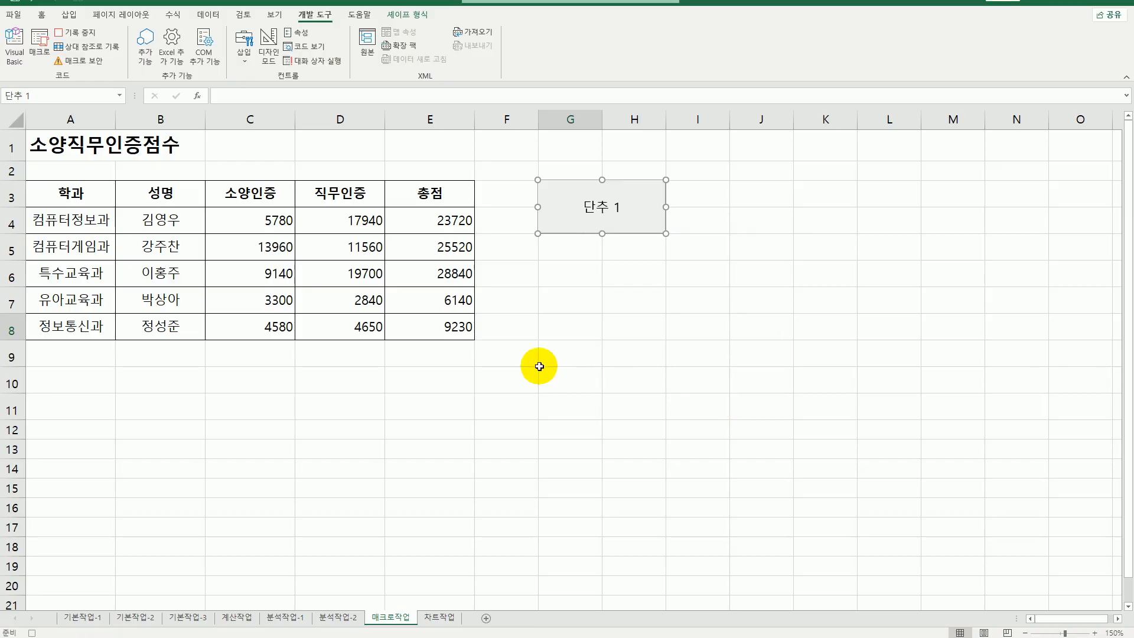
# Apply the 쉼표 [0] cell style to C4:E8 and stop recording the macro.
pyautogui.click(259, 220)
pyautogui.moveTo(262, 216); pyautogui.dragTo(432, 333)
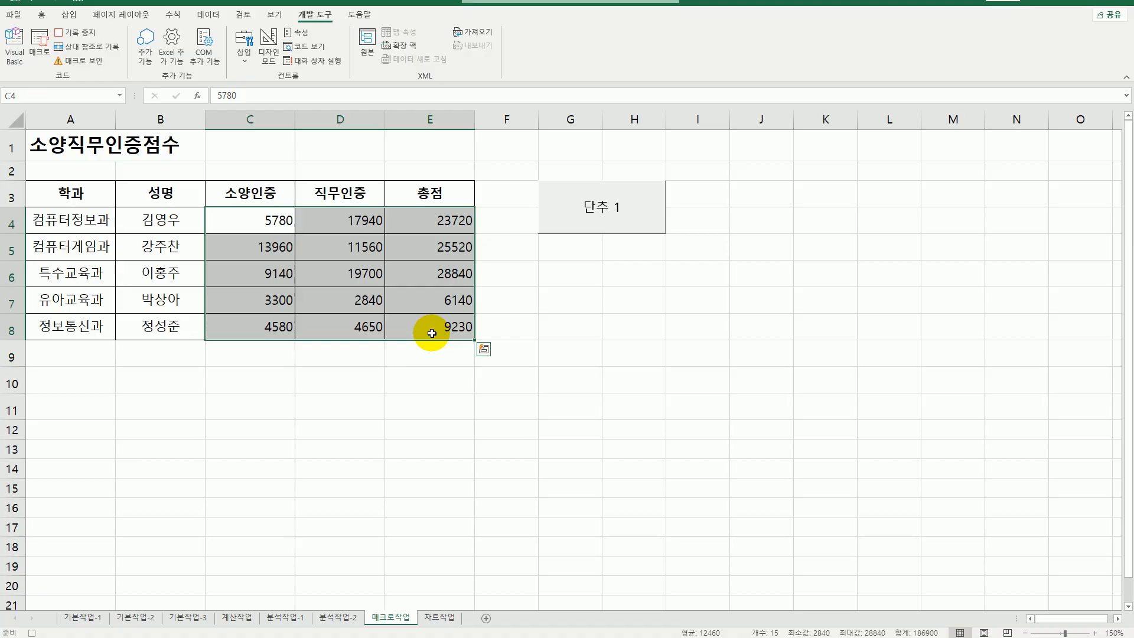
pyautogui.click(42, 14)
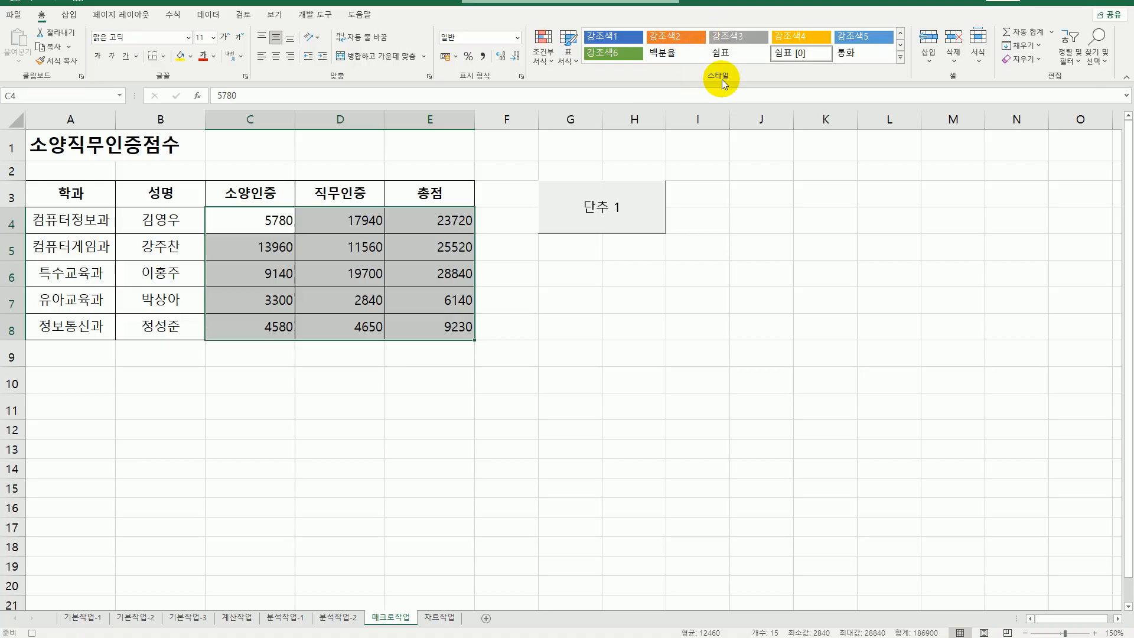
pyautogui.click(900, 62)
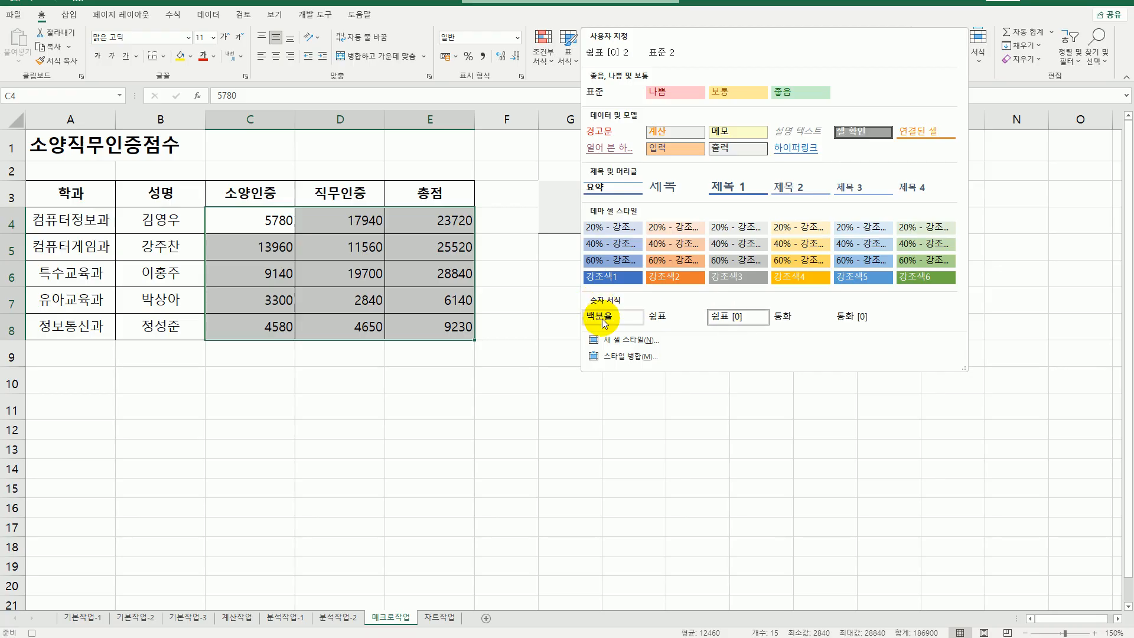
pyautogui.click(734, 324)
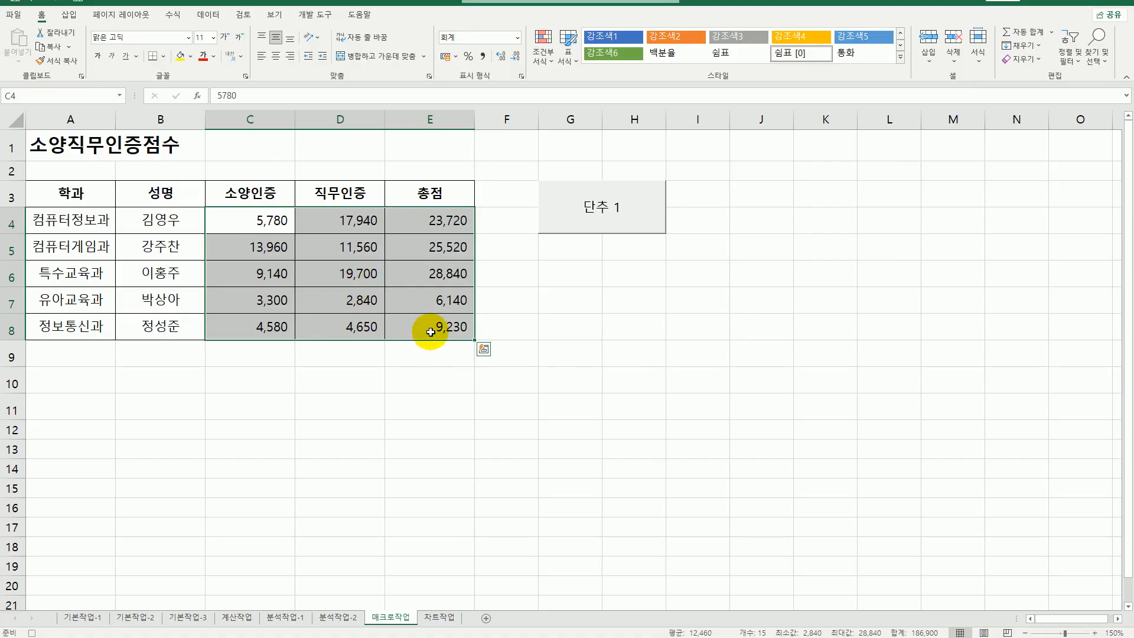
pyautogui.click(430, 332)
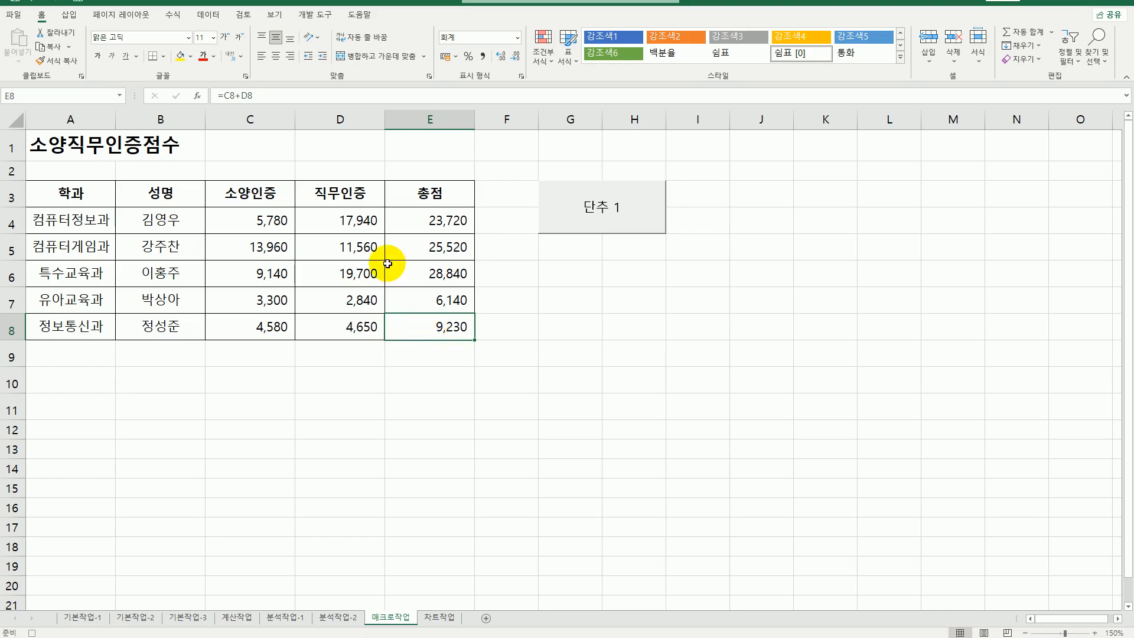
pyautogui.click(315, 15)
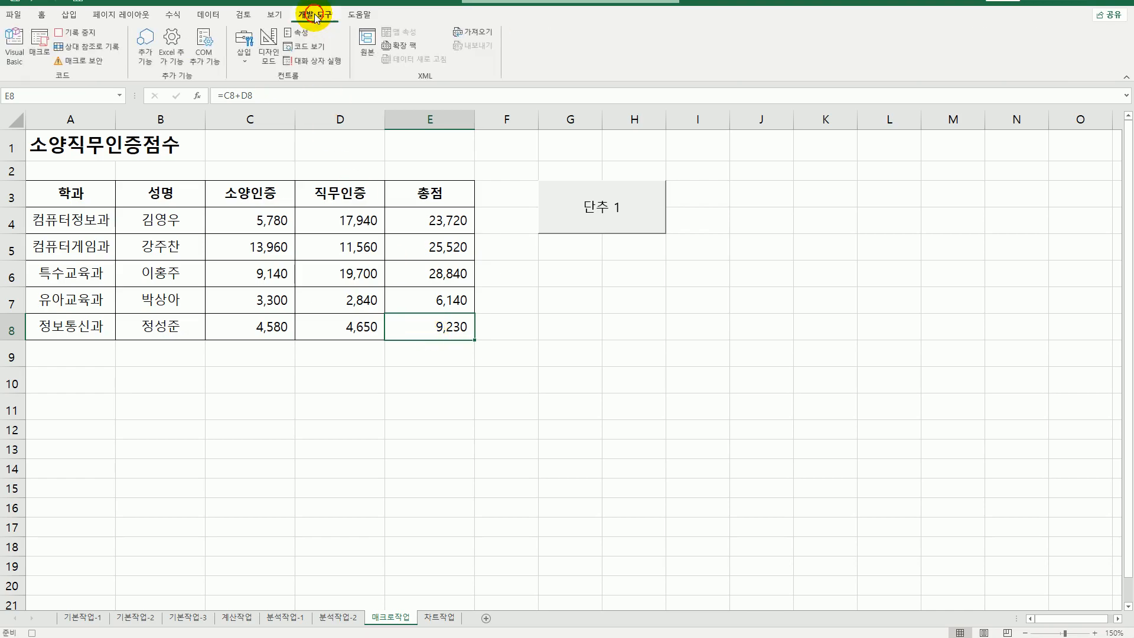
pyautogui.click(73, 33)
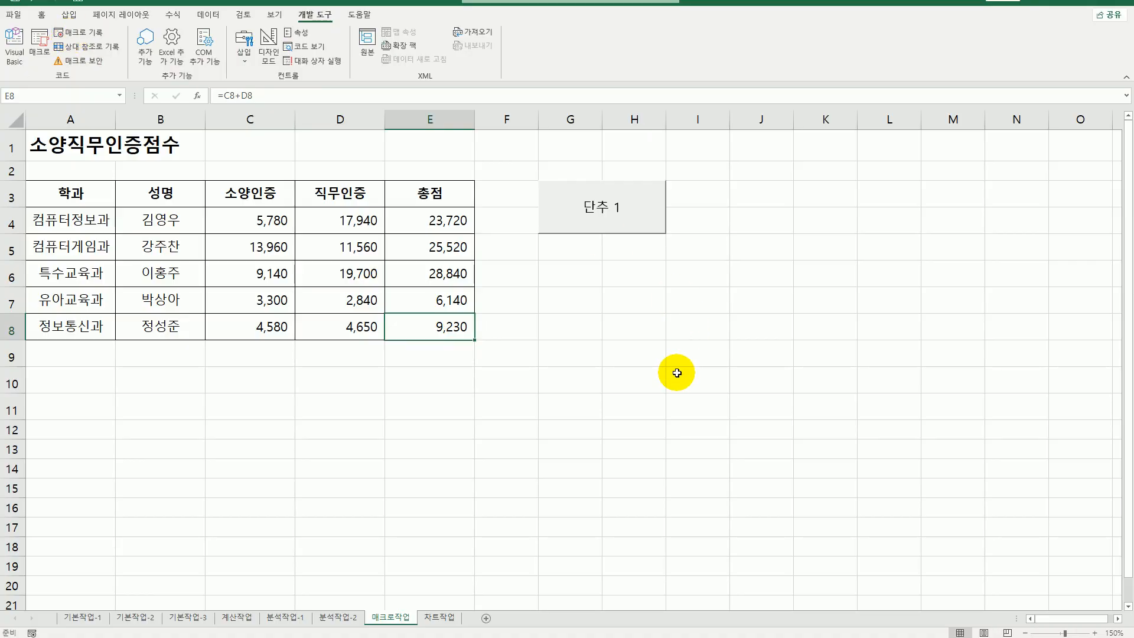
# Change the text of the form button at G3:H4 to 셀스타일.
pyautogui.rightClick(624, 210)
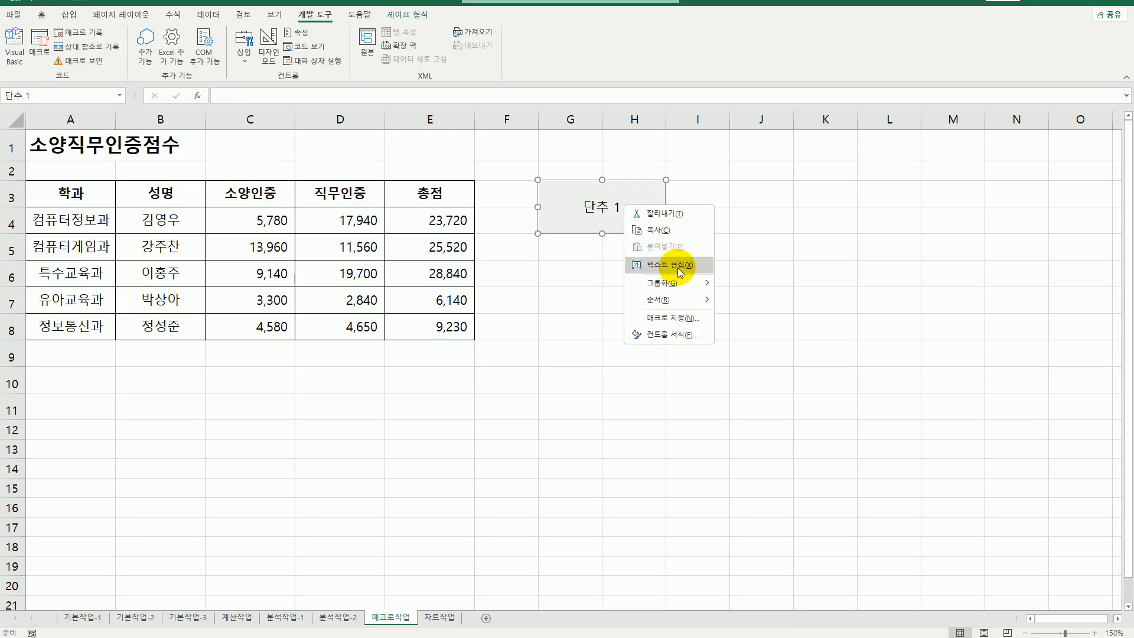
pyautogui.click(678, 265)
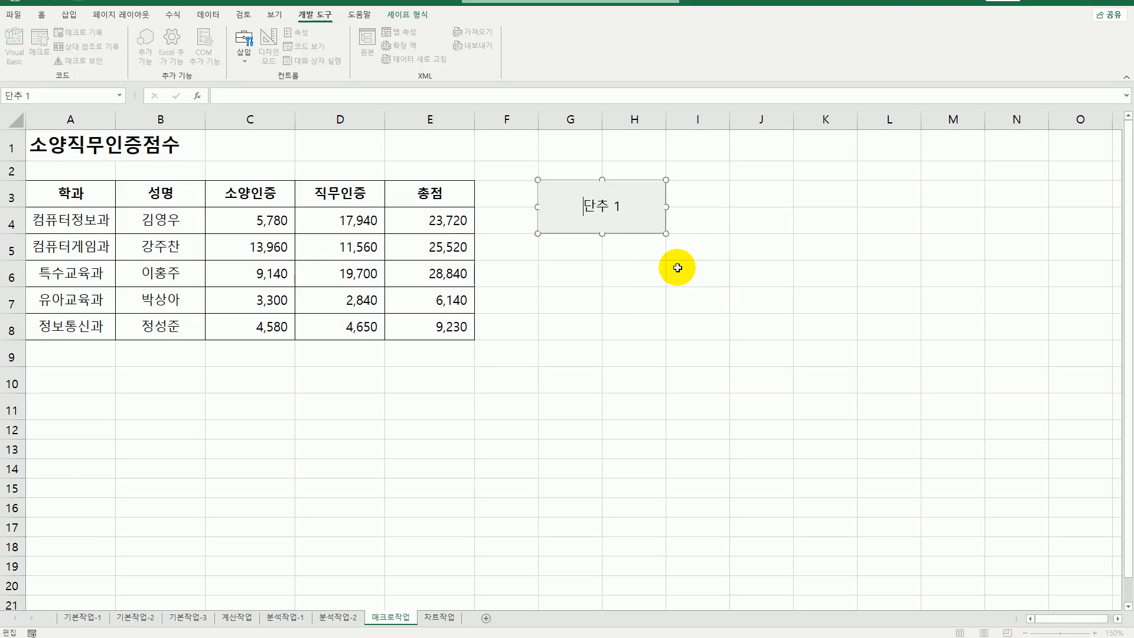
pyautogui.hotkey('ctrl', 'a')
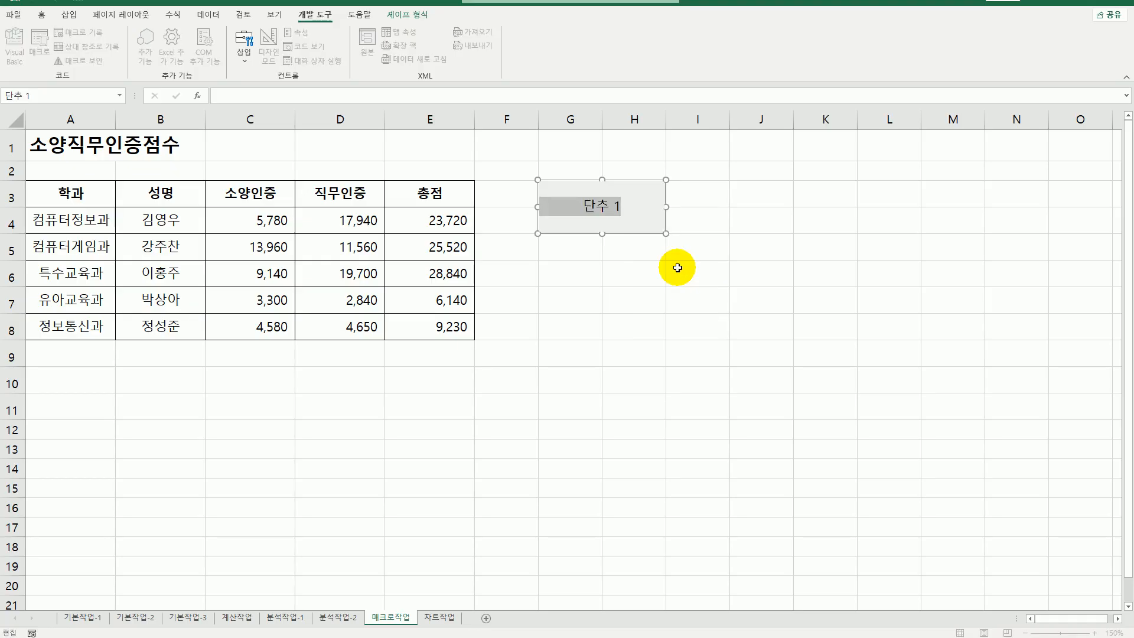
pyautogui.write('셀스타일')
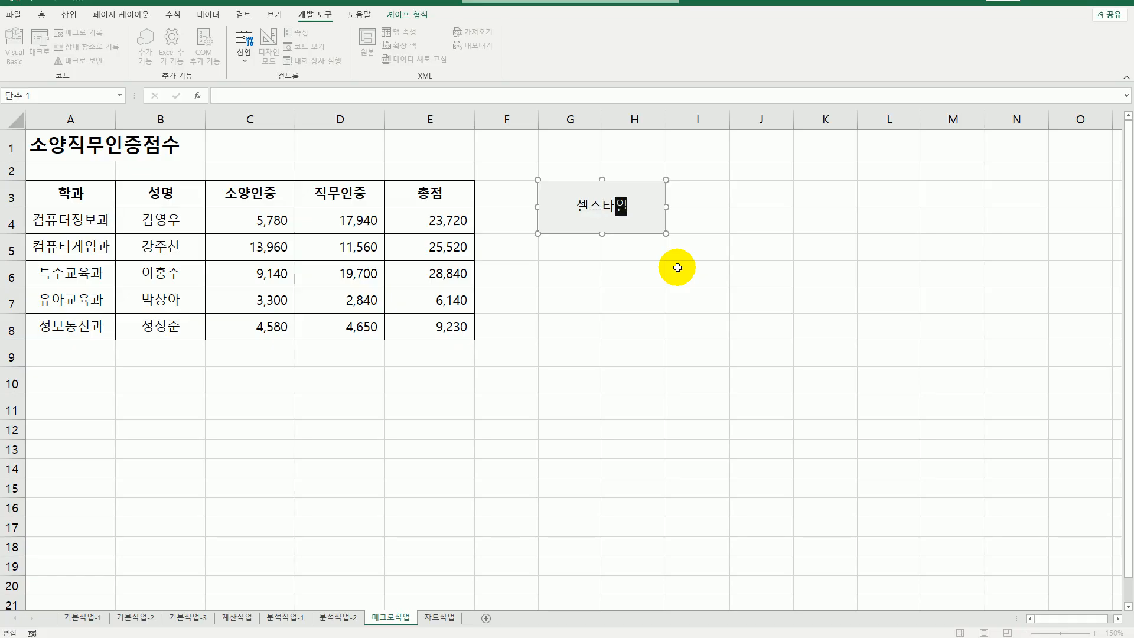
pyautogui.click(686, 322)
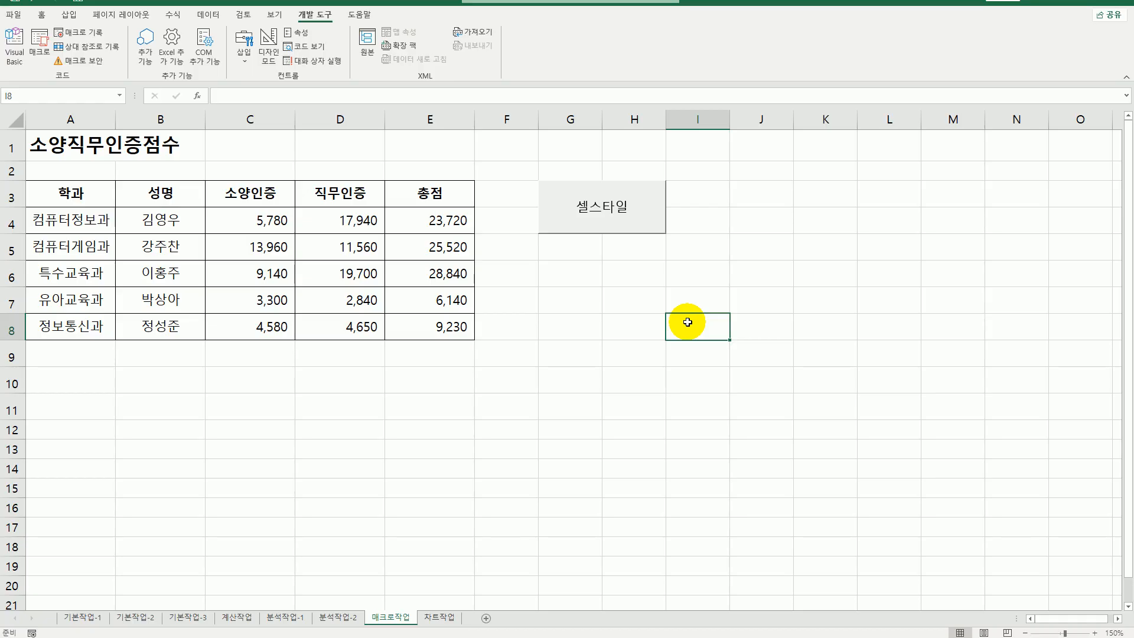
# Insert a bevel rectangle (사각형: 빗면) of 1.59 × 3.81 cm over G6:H7 with the text 채우기.
pyautogui.click(66, 15)
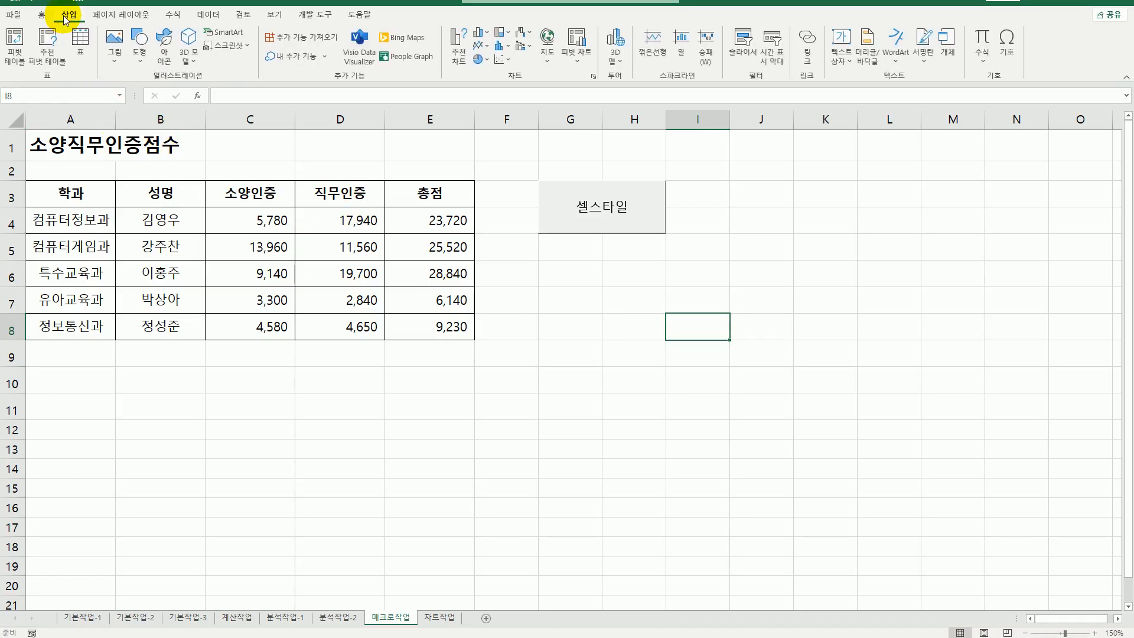
pyautogui.click(136, 63)
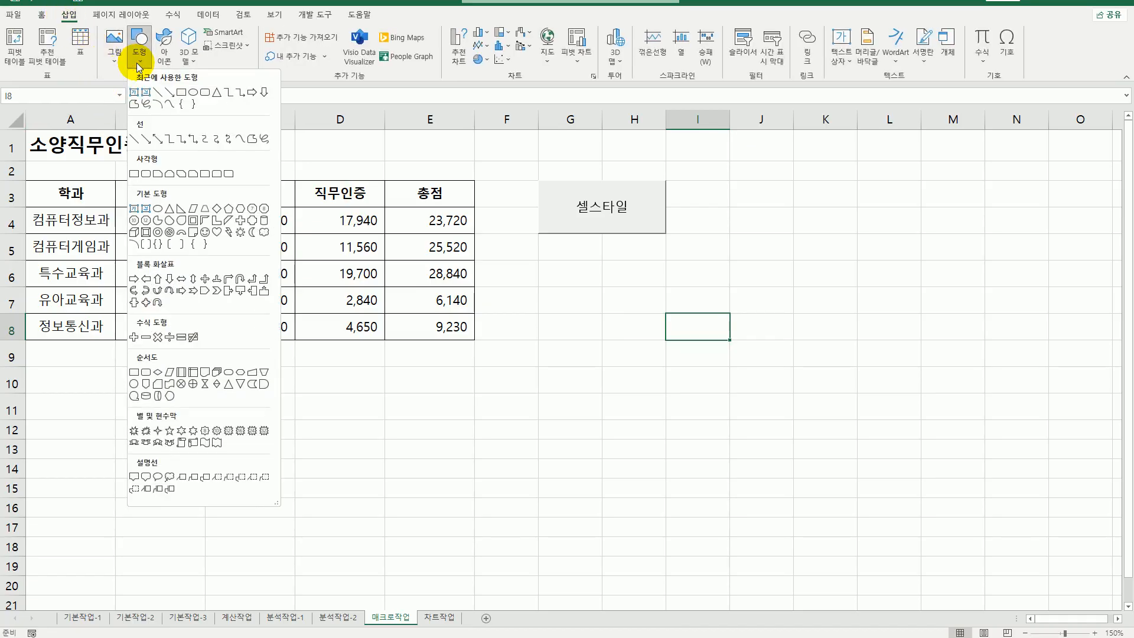
pyautogui.click(145, 238)
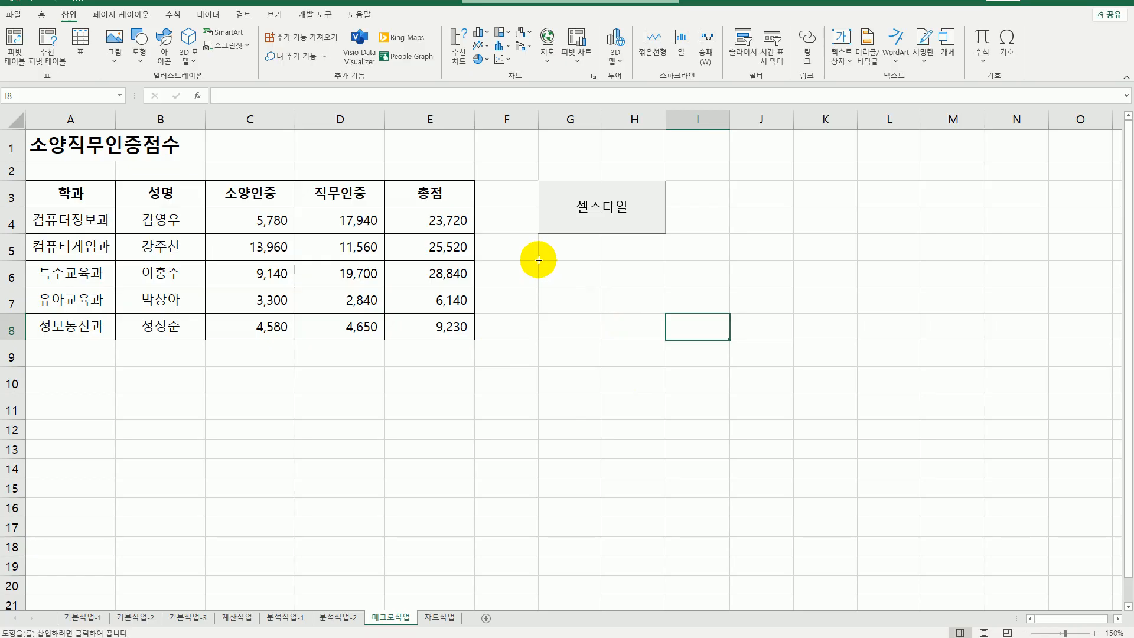
pyautogui.moveTo(538, 259); pyautogui.dragTo(654, 311)
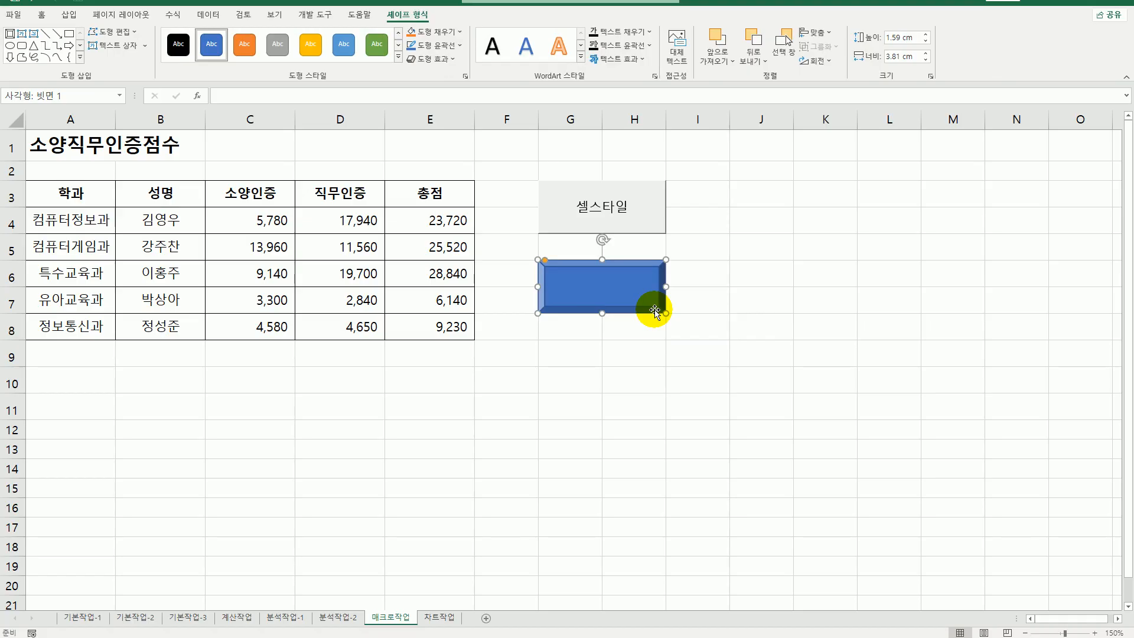
pyautogui.write('채우기')
pyautogui.click(684, 325)
# Assign a new macro named 채우기 to the bevel rectangle and start recording it in the current workbook (현재 통합 문서).
pyautogui.click(645, 302)
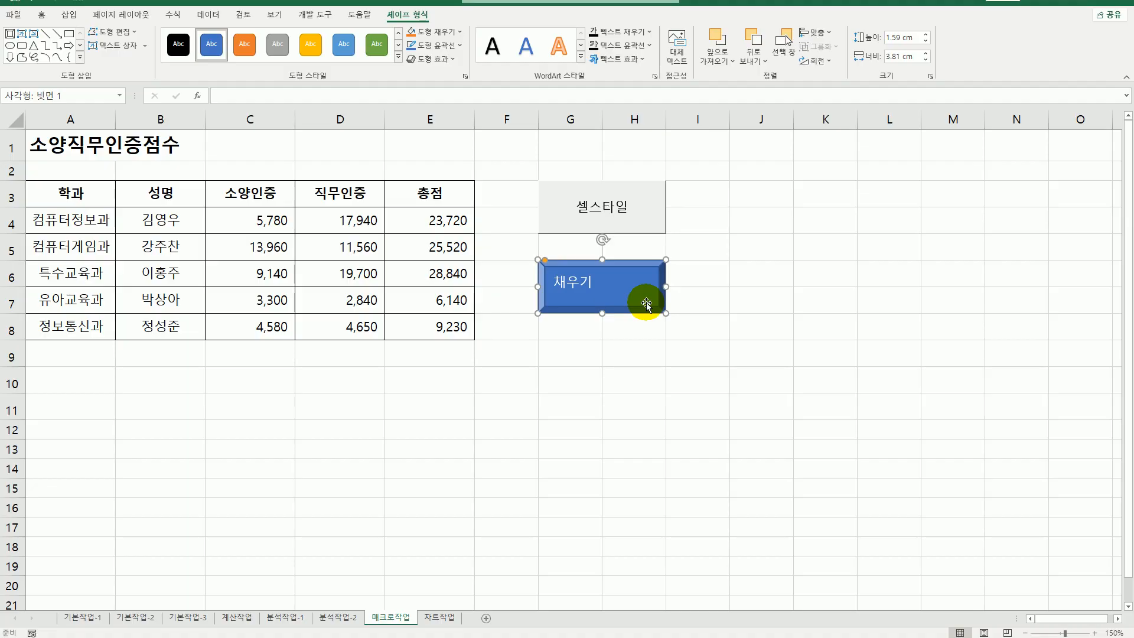
pyautogui.rightClick(624, 275)
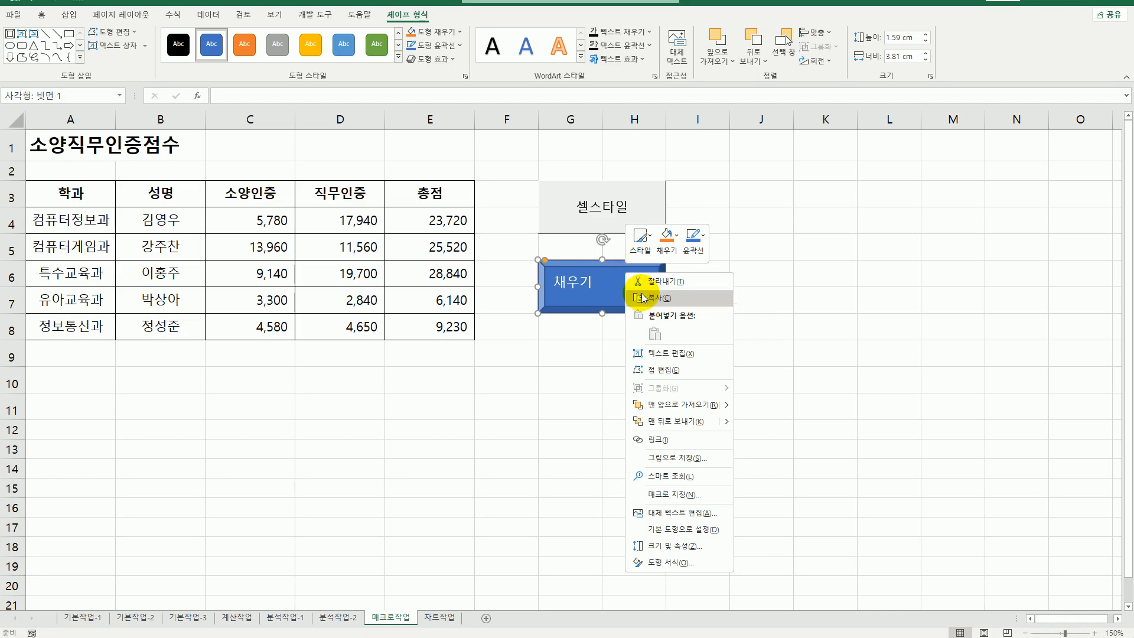
pyautogui.click(708, 493)
pyautogui.moveTo(677, 371); pyautogui.dragTo(771, 203)
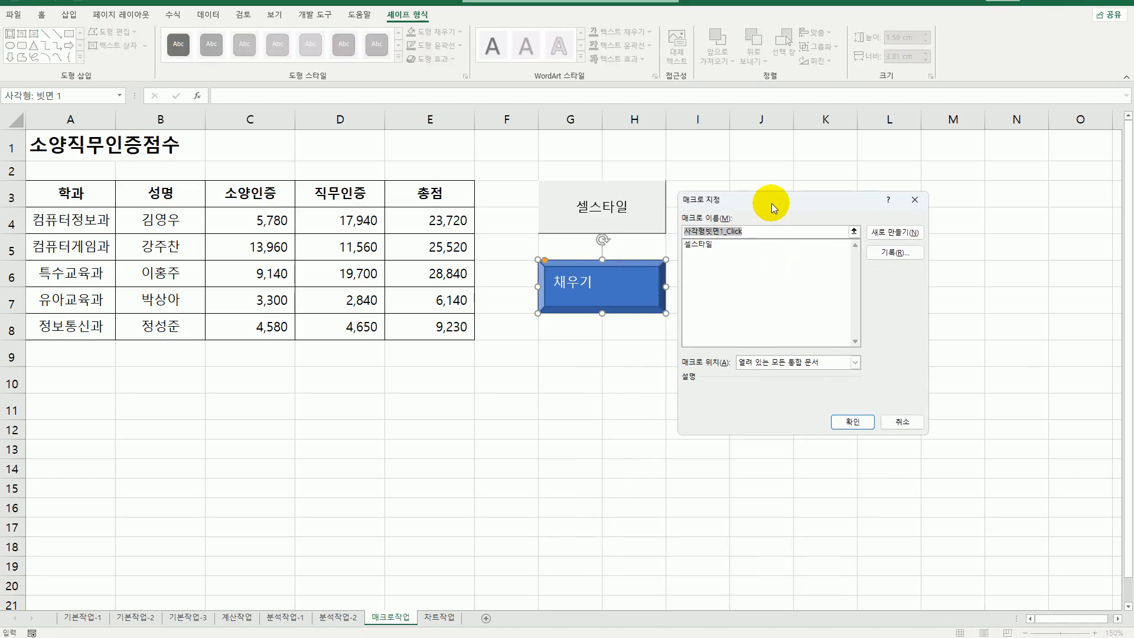
pyautogui.write('채우기')
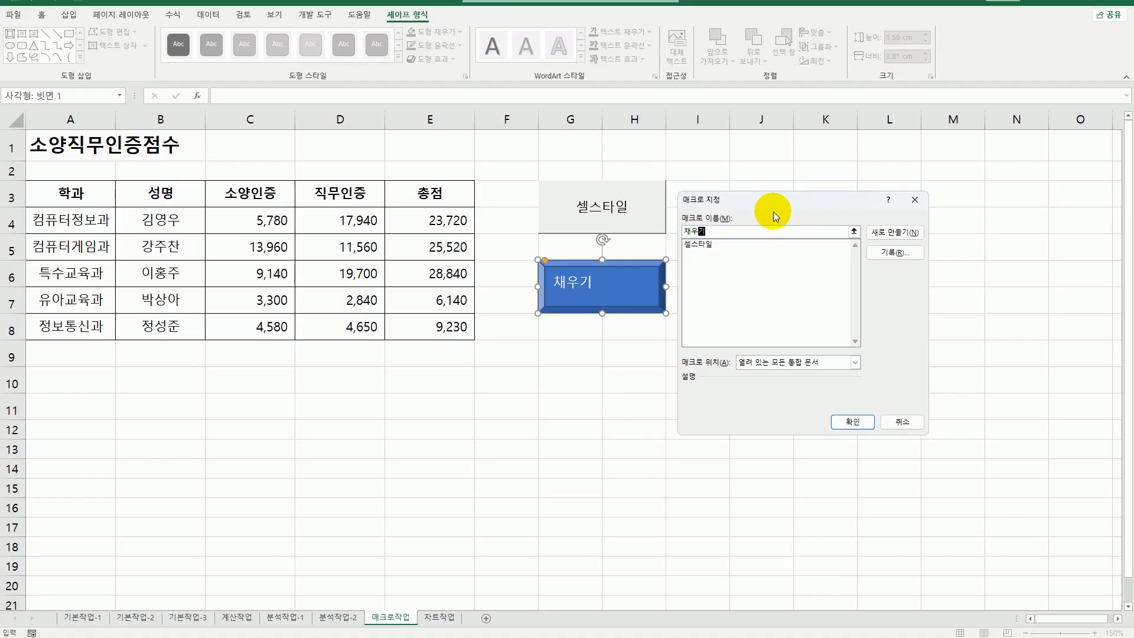
pyautogui.click(894, 252)
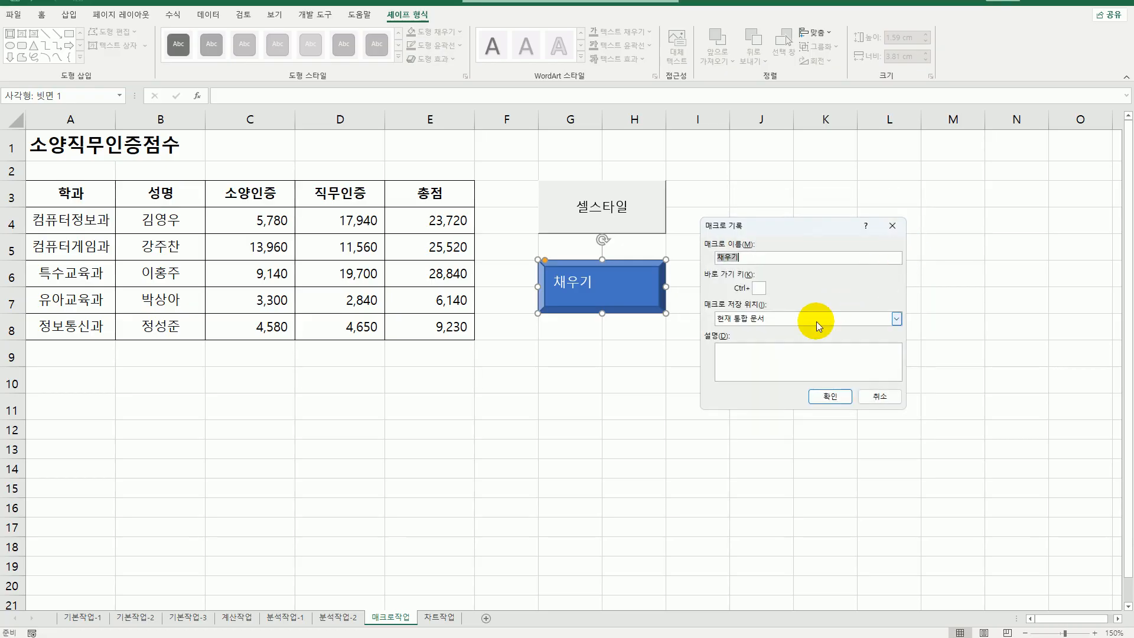
pyautogui.click(832, 395)
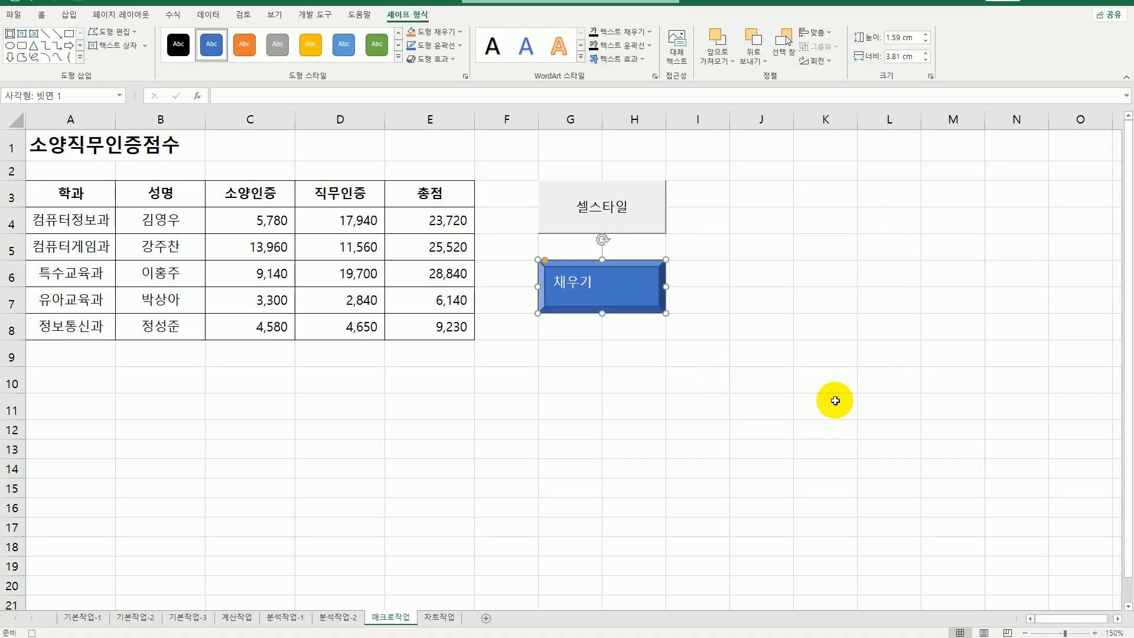
# Apply the 출력 cell style to the header cells A3:E3 and stop recording the macro.
pyautogui.moveTo(89, 197); pyautogui.dragTo(423, 195)
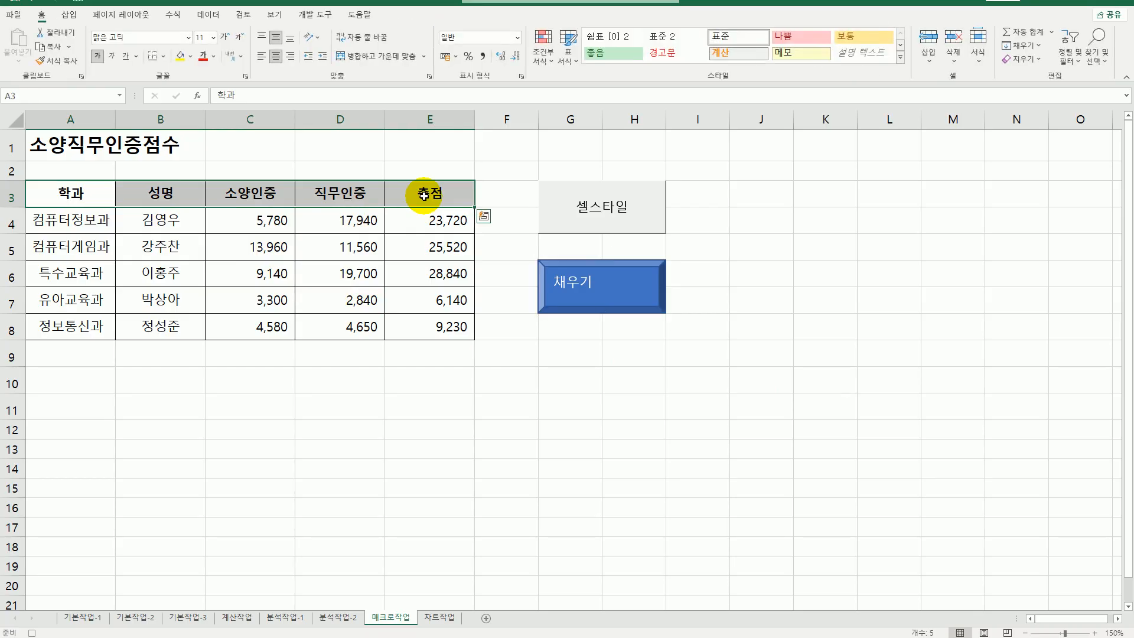
pyautogui.click(901, 57)
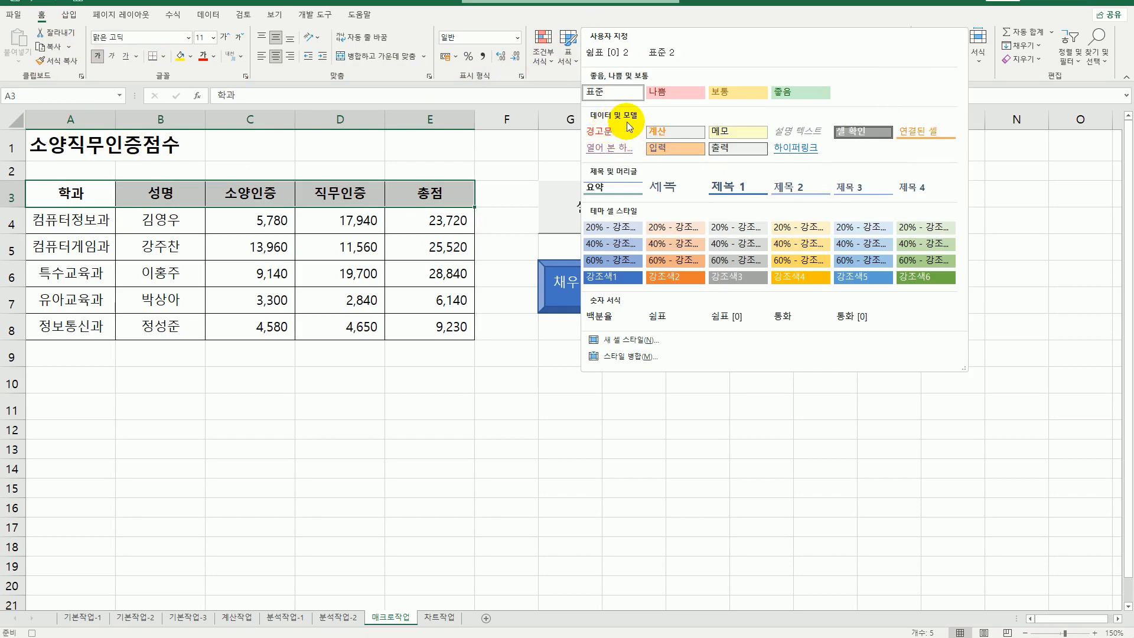
pyautogui.click(721, 151)
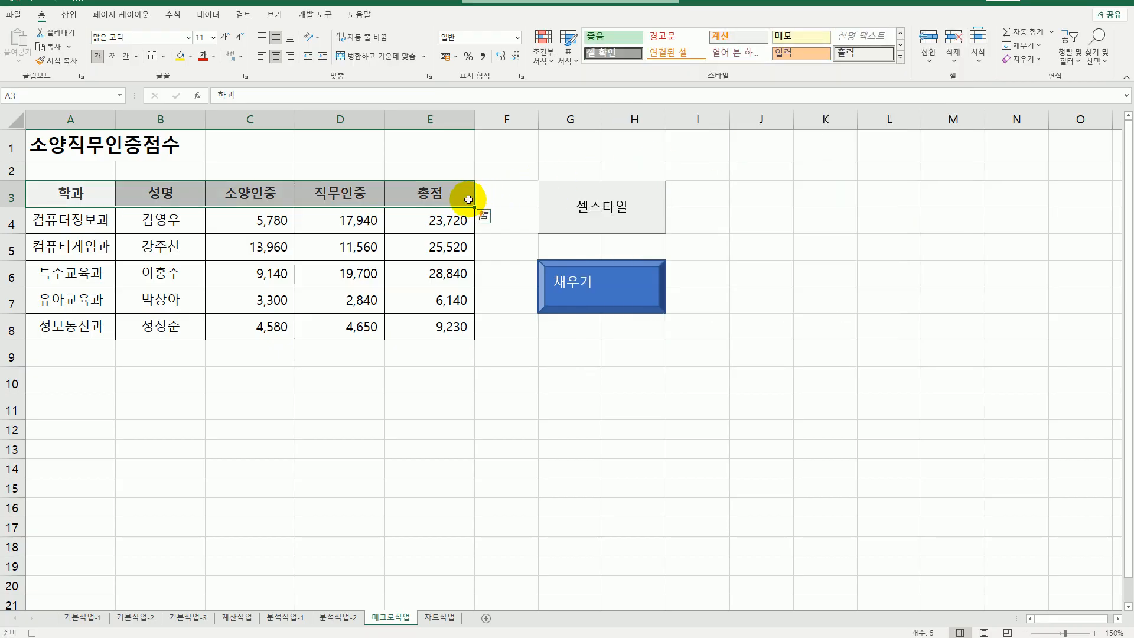
pyautogui.click(447, 198)
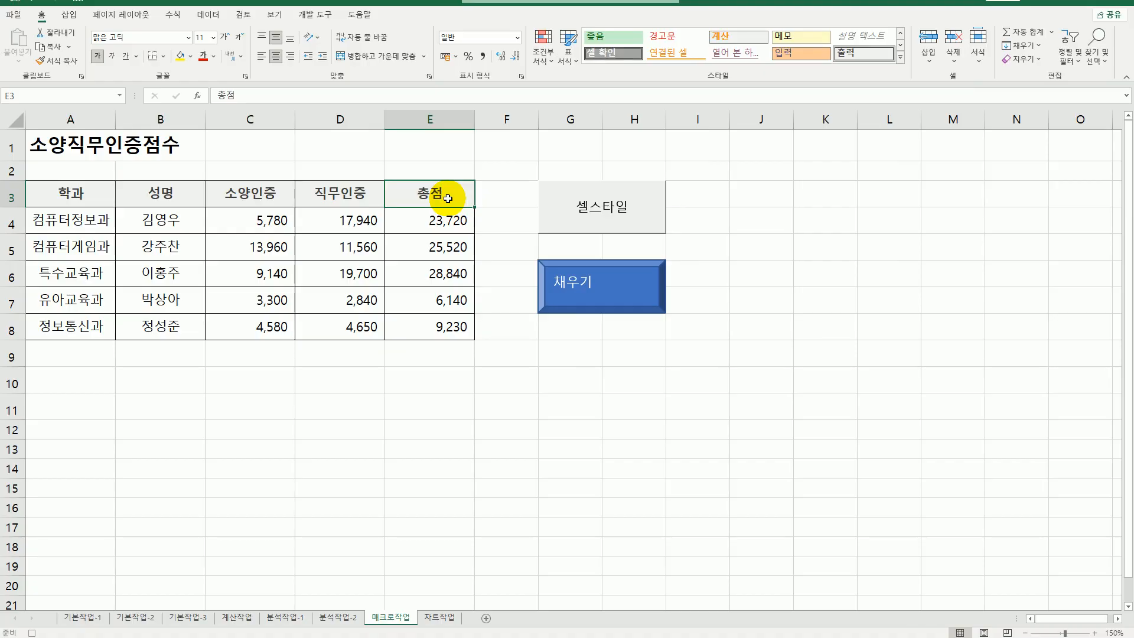
pyautogui.click(317, 14)
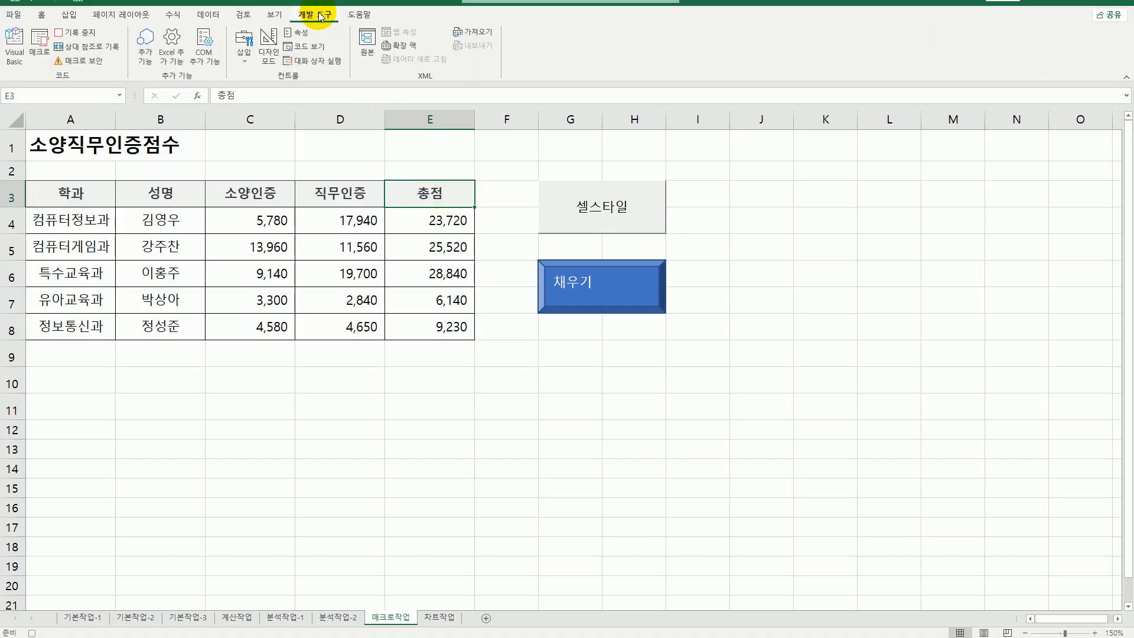
pyautogui.click(70, 32)
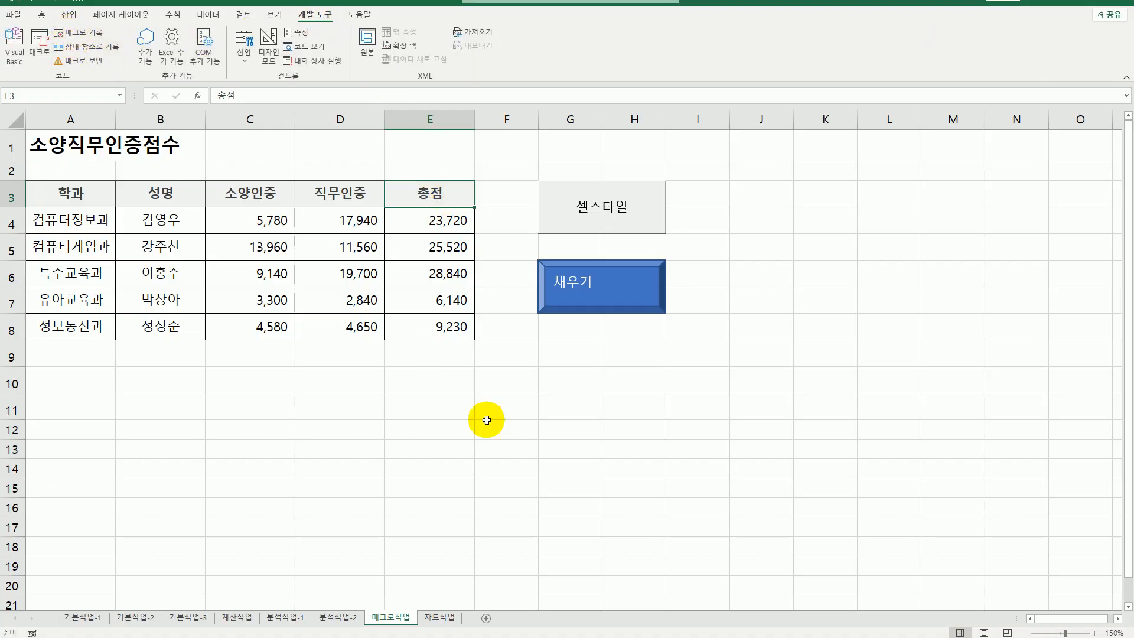
pyautogui.click(525, 463)
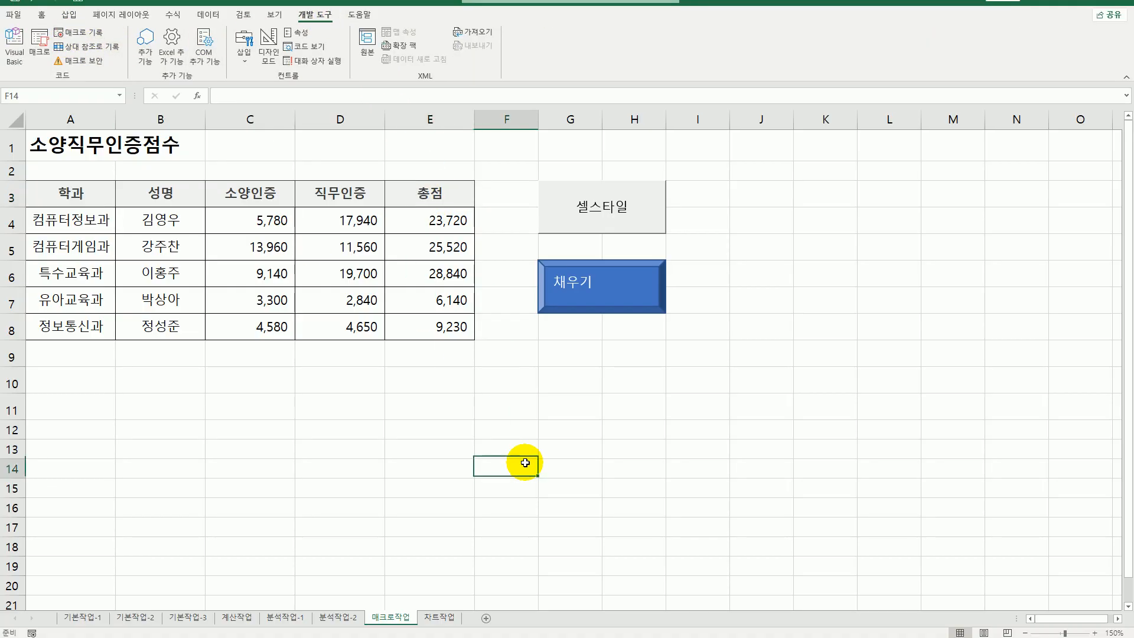
# Set the number format of C4:E8 to 일반 (General).
pyautogui.moveTo(93, 194); pyautogui.dragTo(405, 197)
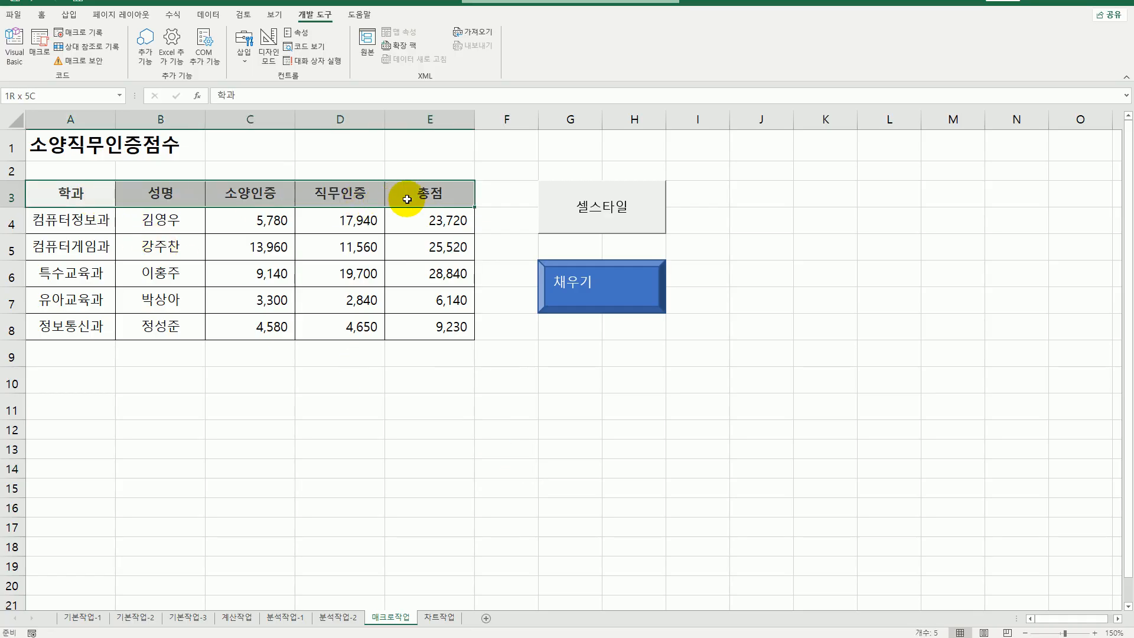
pyautogui.moveTo(242, 220); pyautogui.dragTo(434, 324)
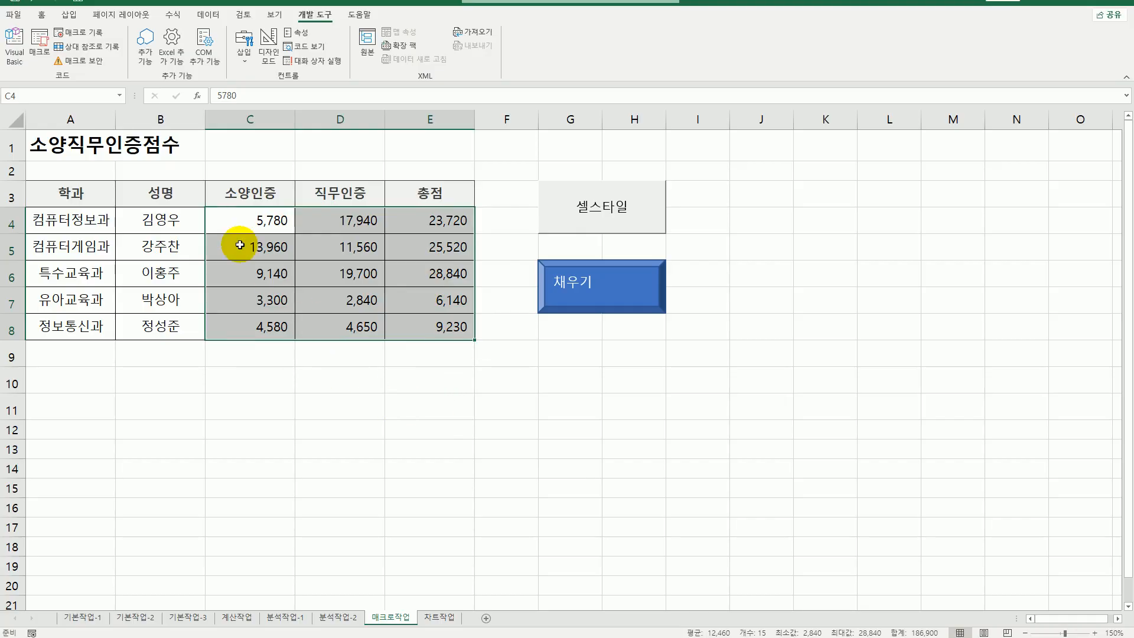
pyautogui.click(42, 18)
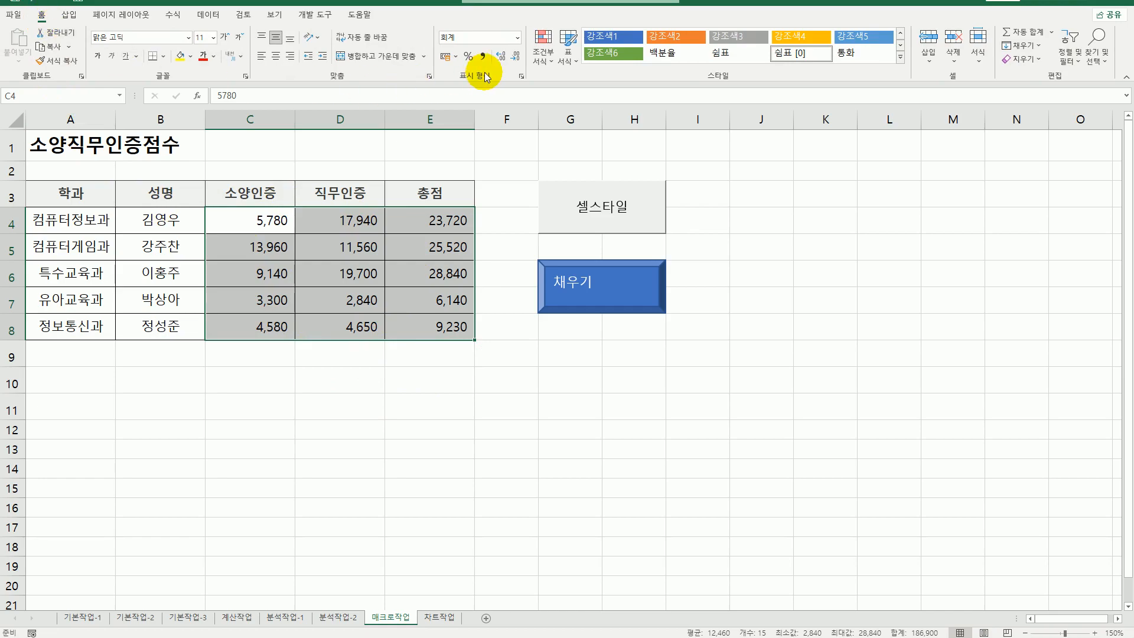
pyautogui.click(517, 37)
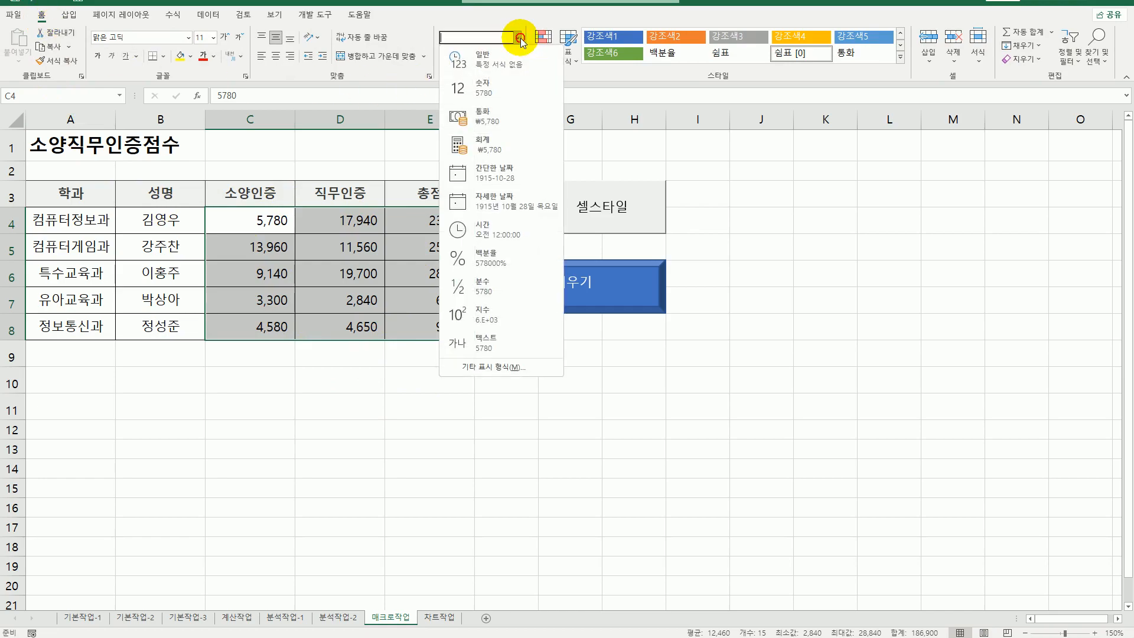
pyautogui.click(507, 69)
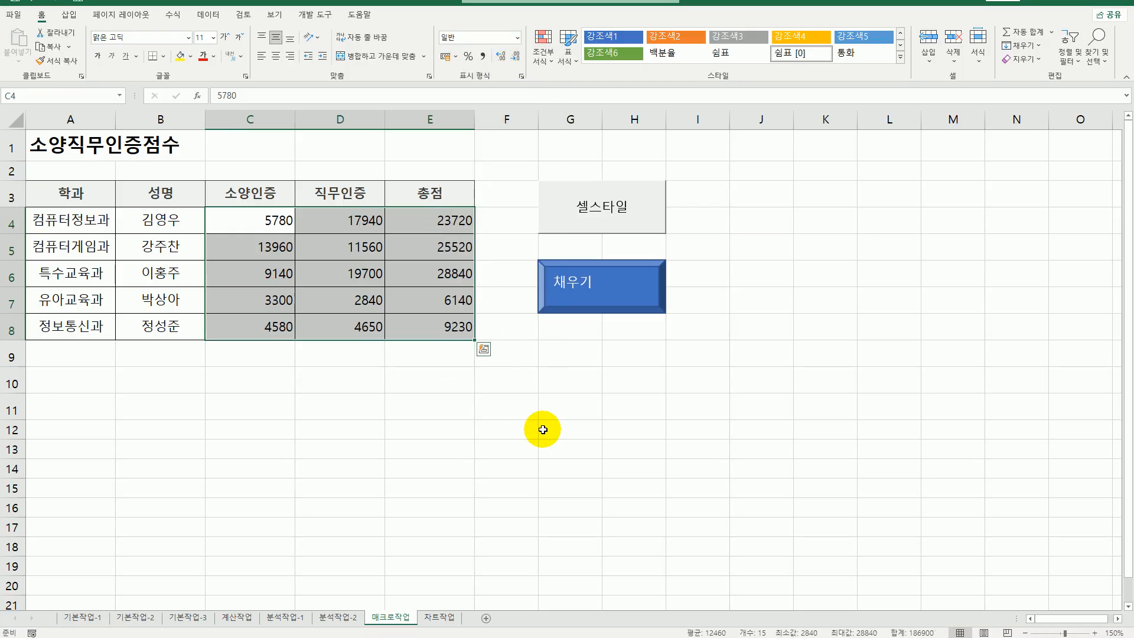
pyautogui.click(541, 429)
# Apply the 입력 cell style to the header cells A3:E3.
pyautogui.moveTo(89, 190); pyautogui.dragTo(449, 198)
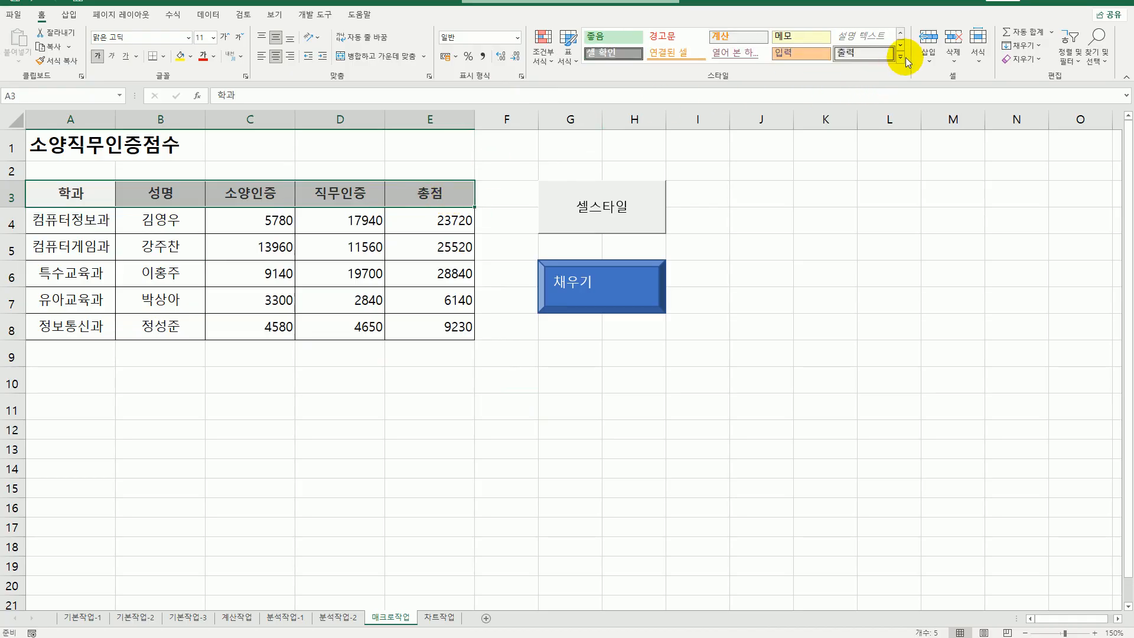
pyautogui.click(806, 54)
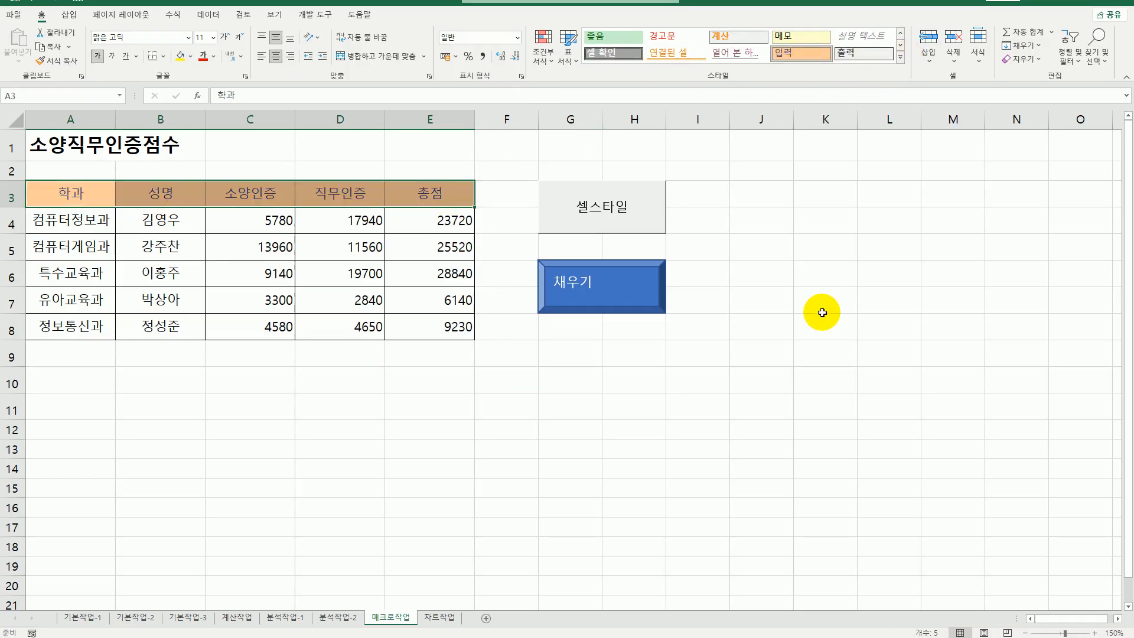
pyautogui.click(822, 312)
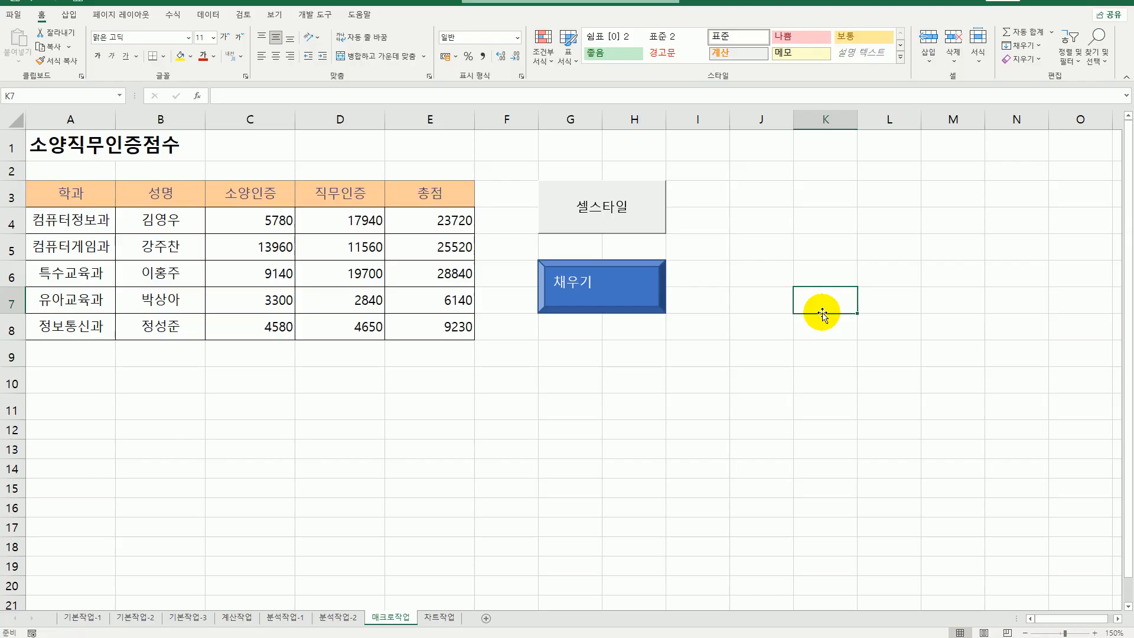
# Run the 셀스타일 and 채우기 macros from their controls to test them on the table.
pyautogui.click(615, 229)
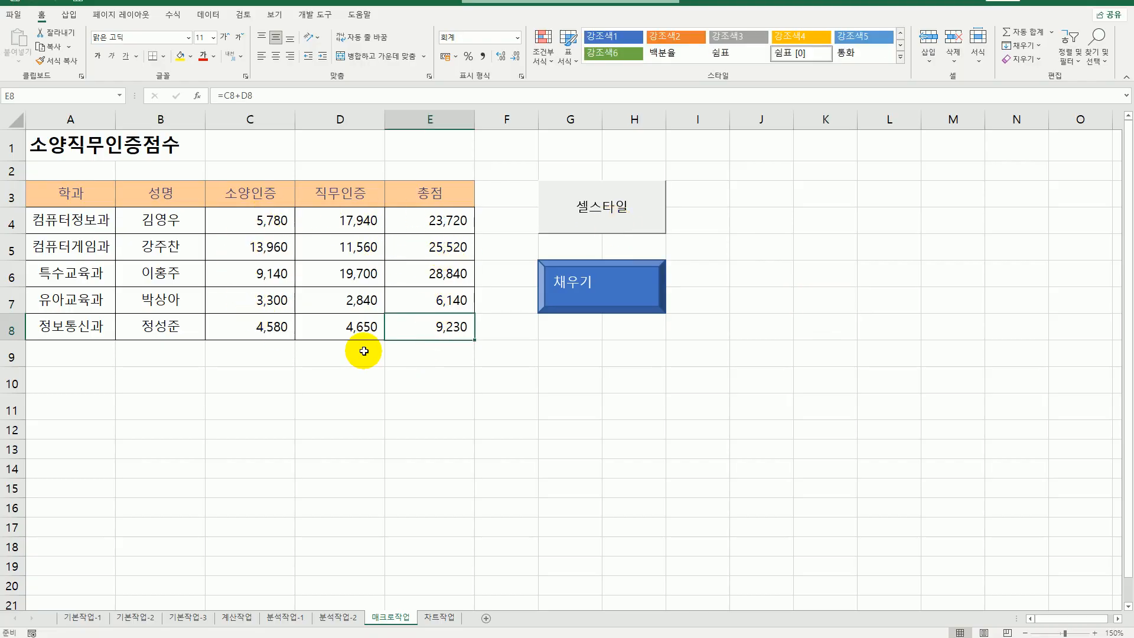
pyautogui.click(583, 301)
pyautogui.click(765, 310)
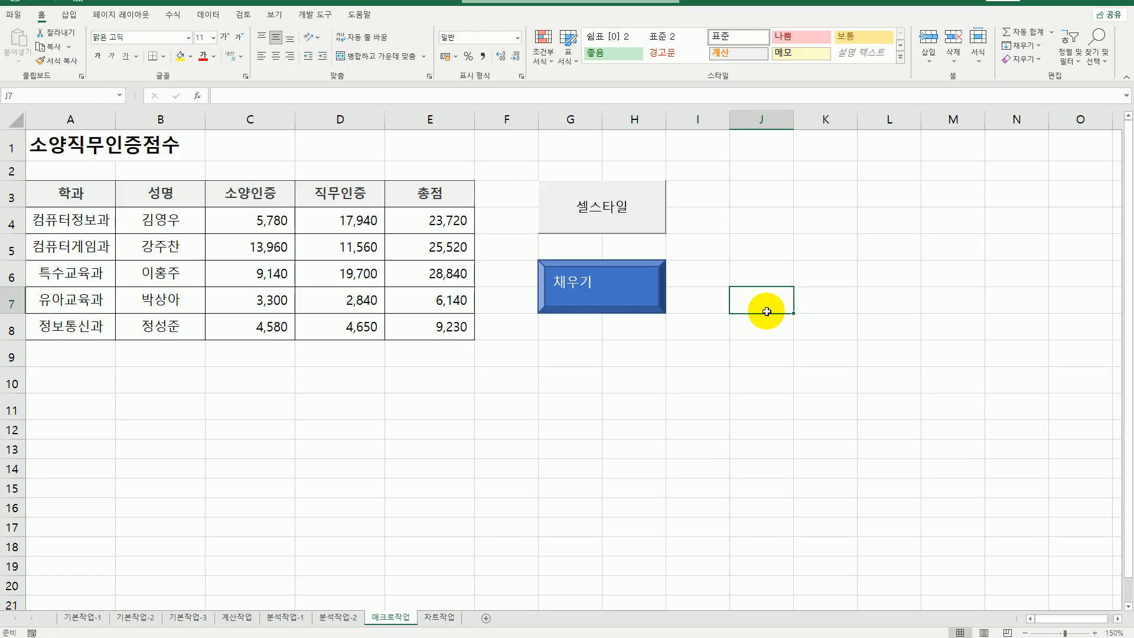
# On the 차트작업 sheet, remove the 합계 series from the chart's data source.
pyautogui.click(443, 618)
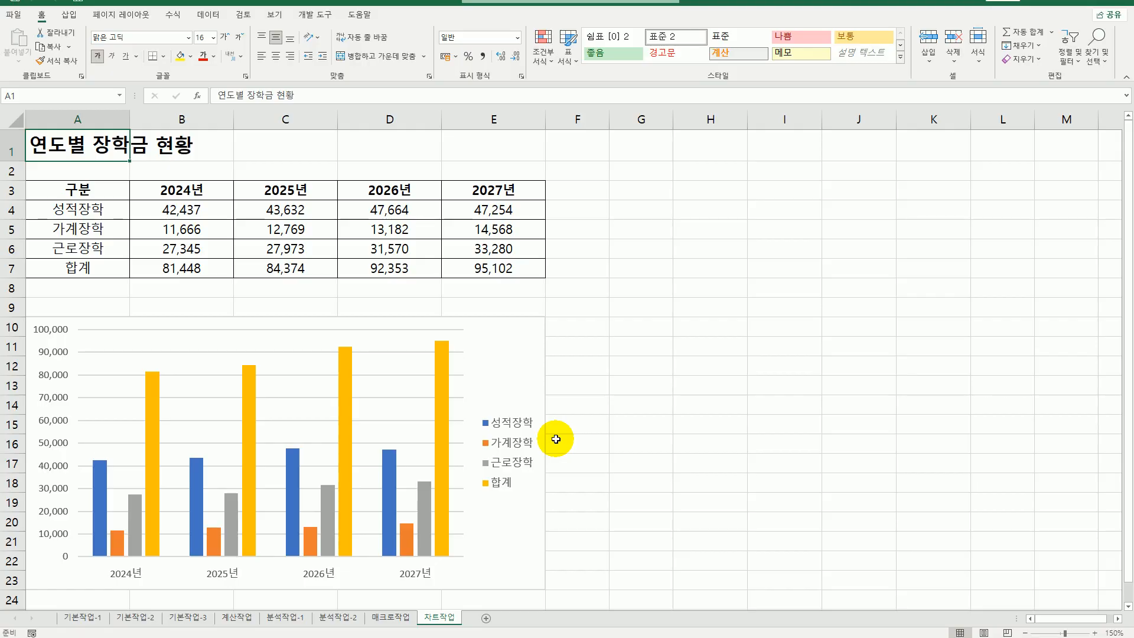
pyautogui.click(522, 353)
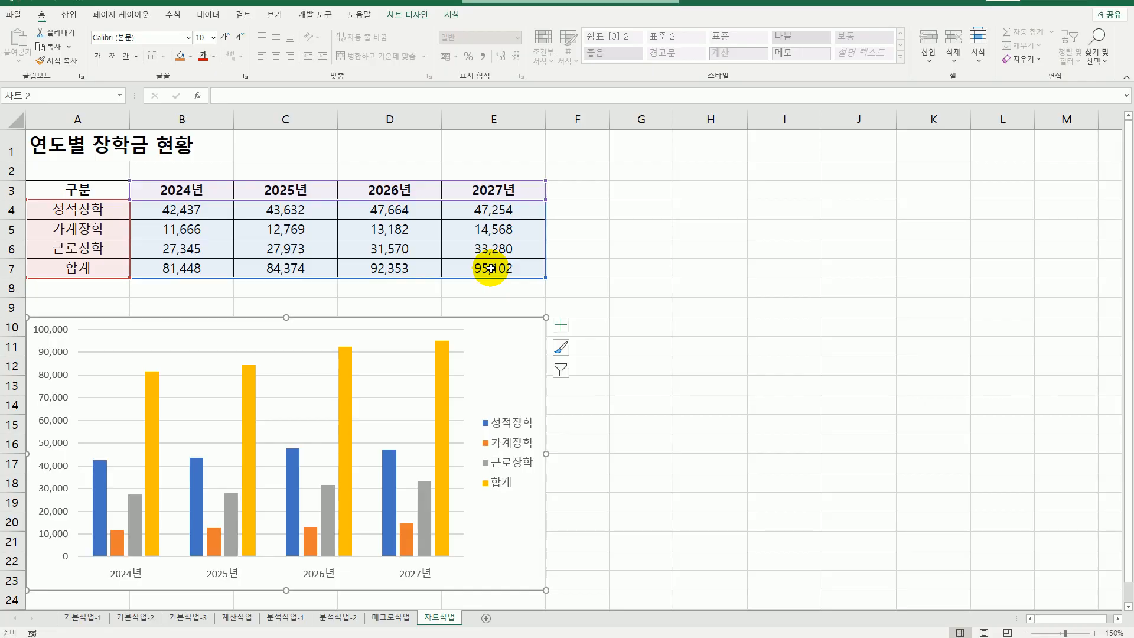
pyautogui.rightClick(506, 350)
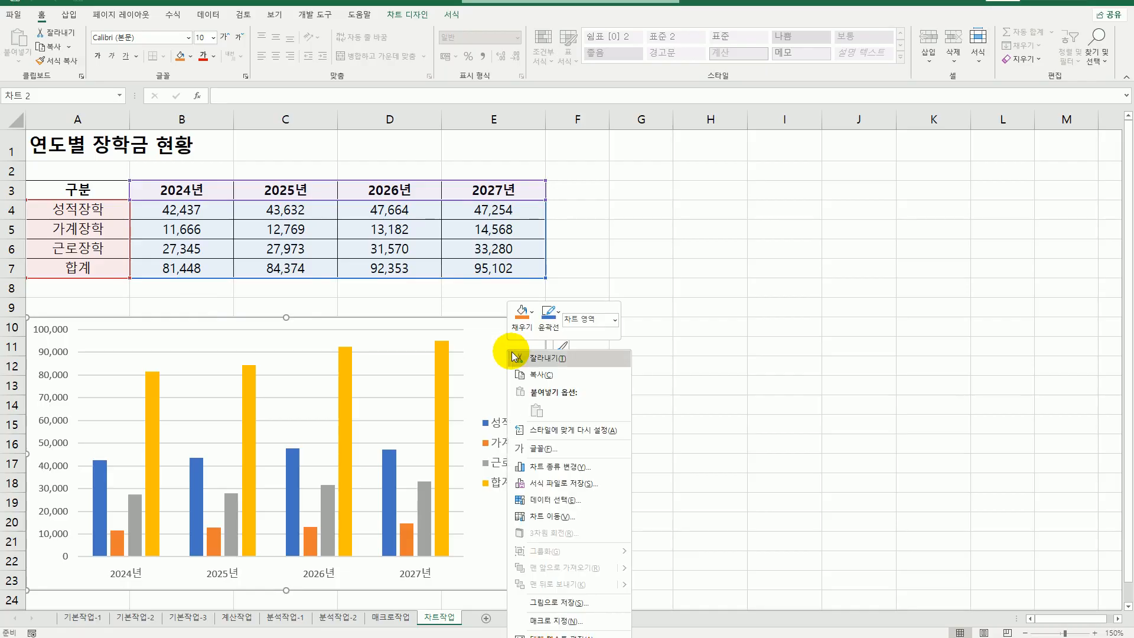
pyautogui.click(586, 503)
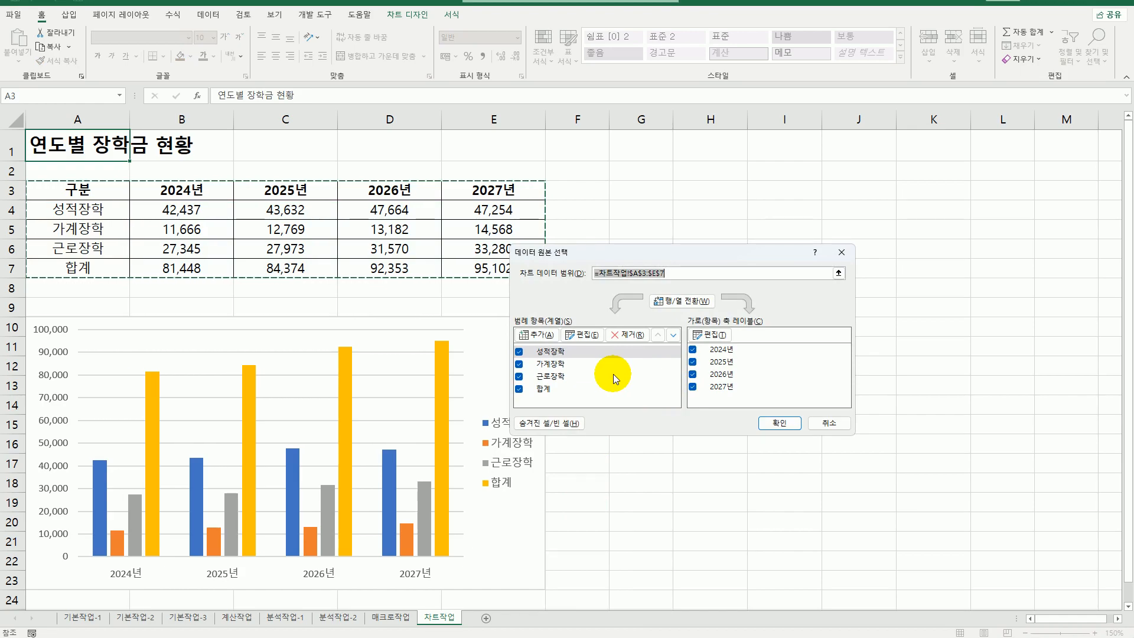
pyautogui.click(539, 387)
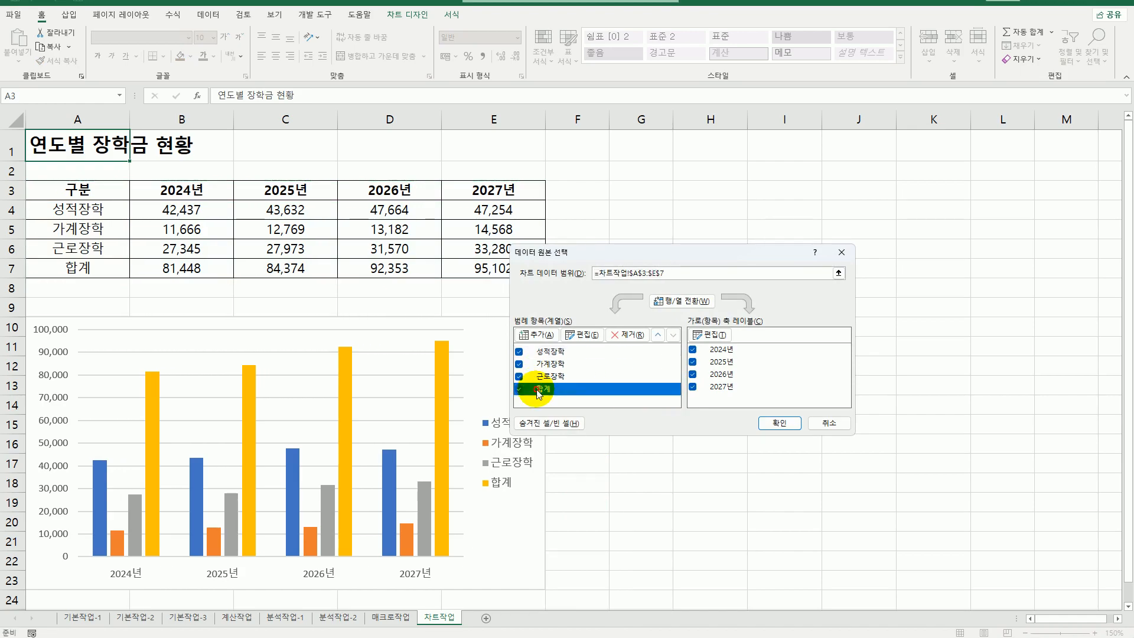
pyautogui.click(622, 334)
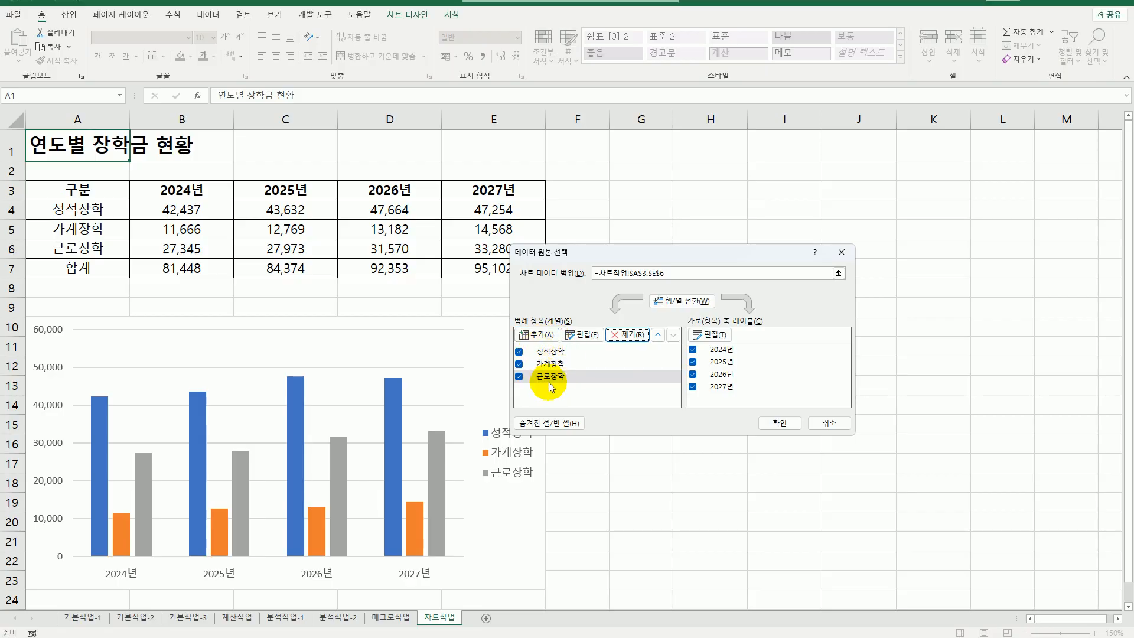
# Remove 2024년 from the chart data by switching rows and columns, deleting that series and switching back.
pyautogui.click(678, 305)
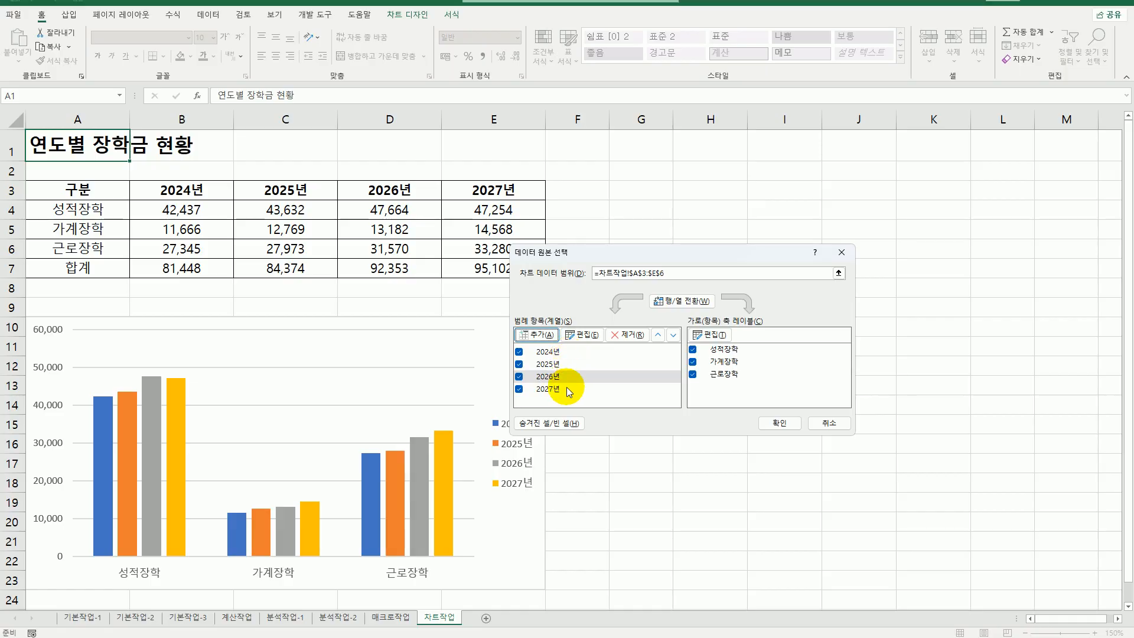
pyautogui.click(549, 352)
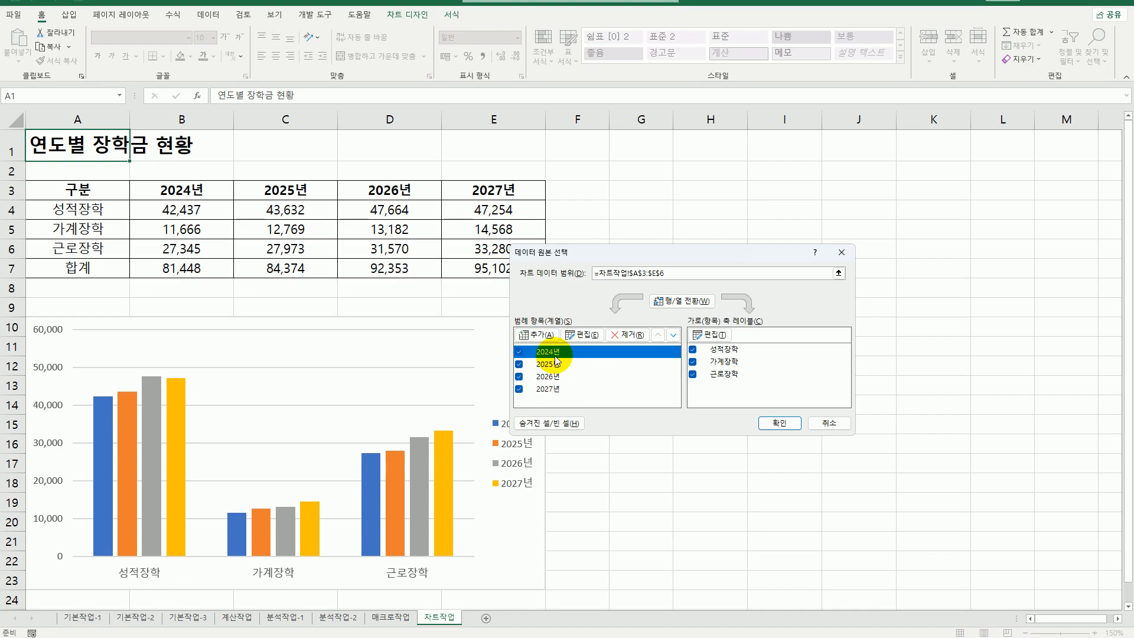
pyautogui.click(623, 339)
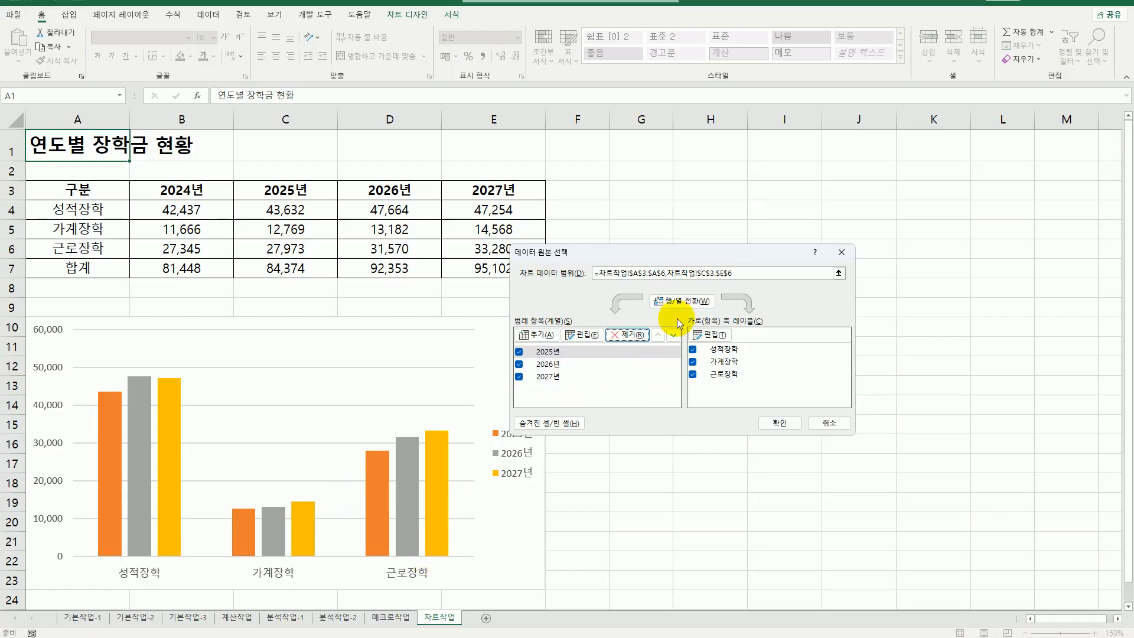
pyautogui.click(682, 304)
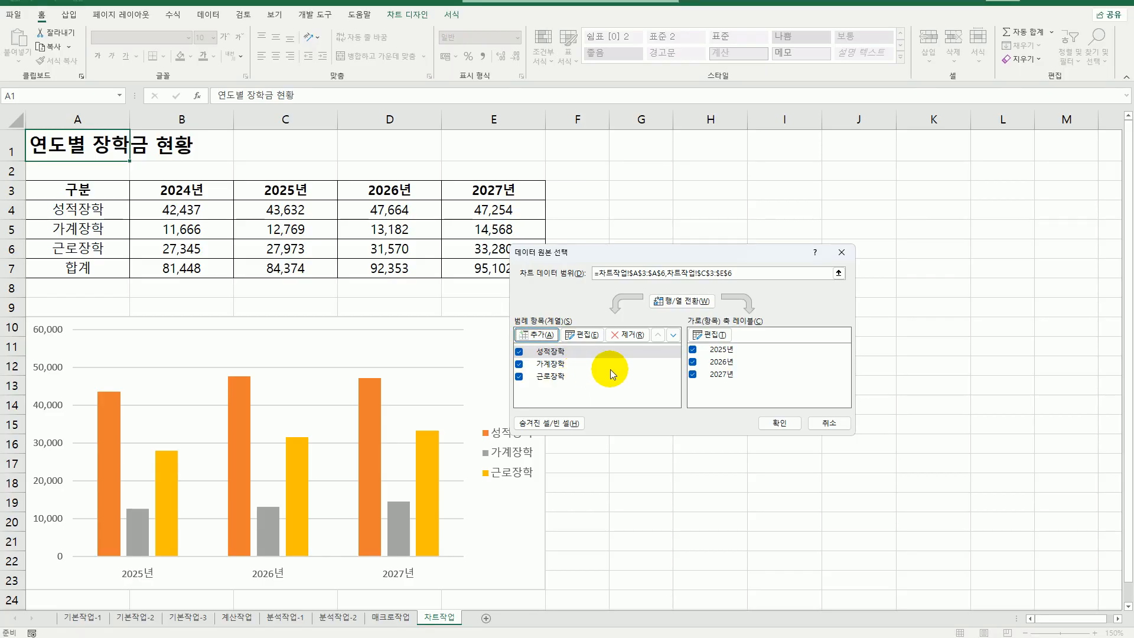
pyautogui.click(766, 421)
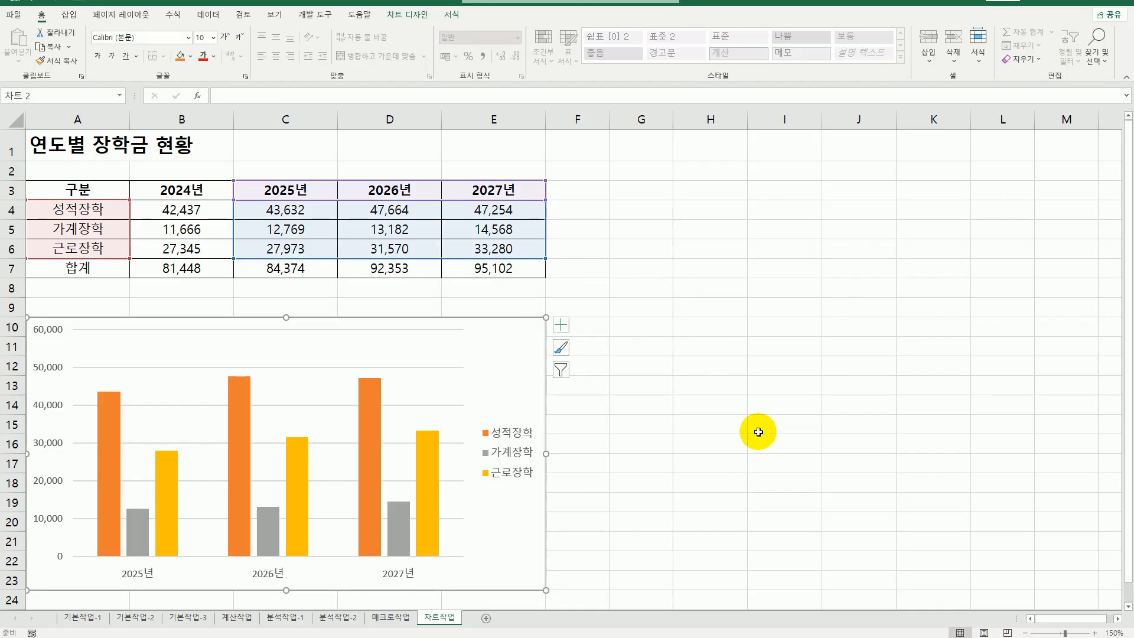
# Change the chart type to 표식이 있는 꺾은선형 (line with markers).
pyautogui.rightClick(505, 348)
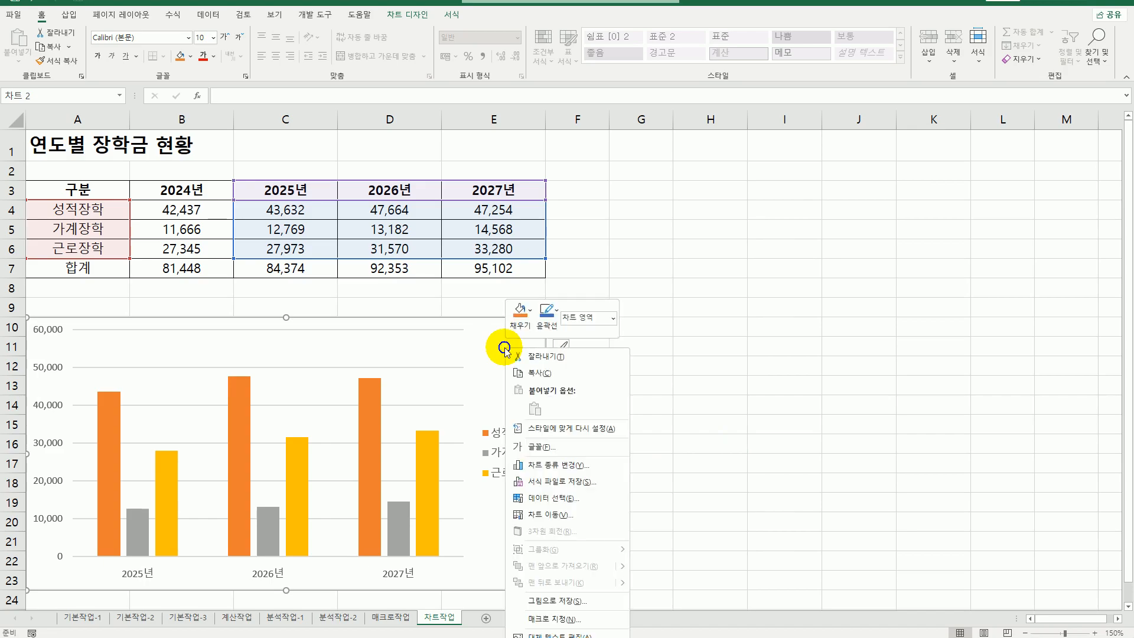
pyautogui.click(614, 466)
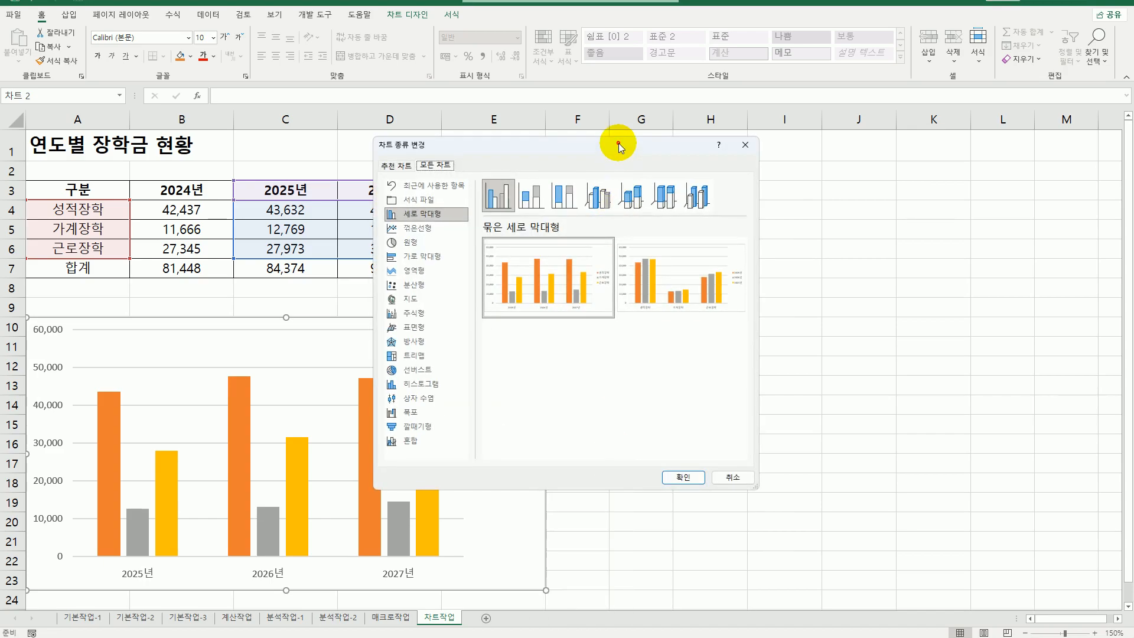
pyautogui.moveTo(618, 143); pyautogui.dragTo(845, 158)
pyautogui.click(652, 247)
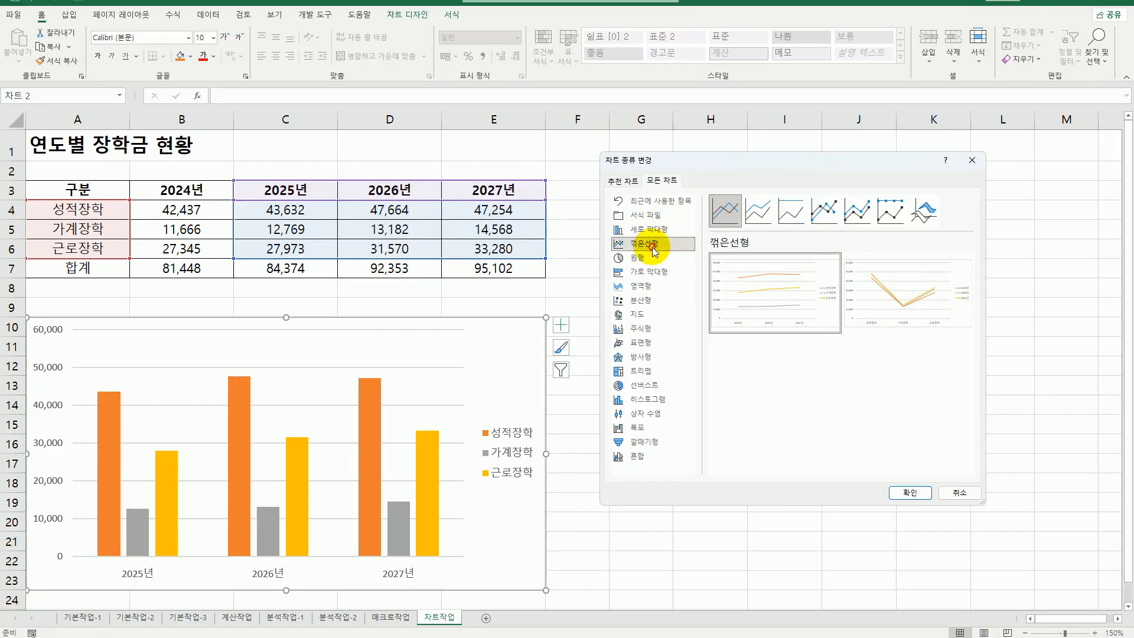
pyautogui.click(830, 219)
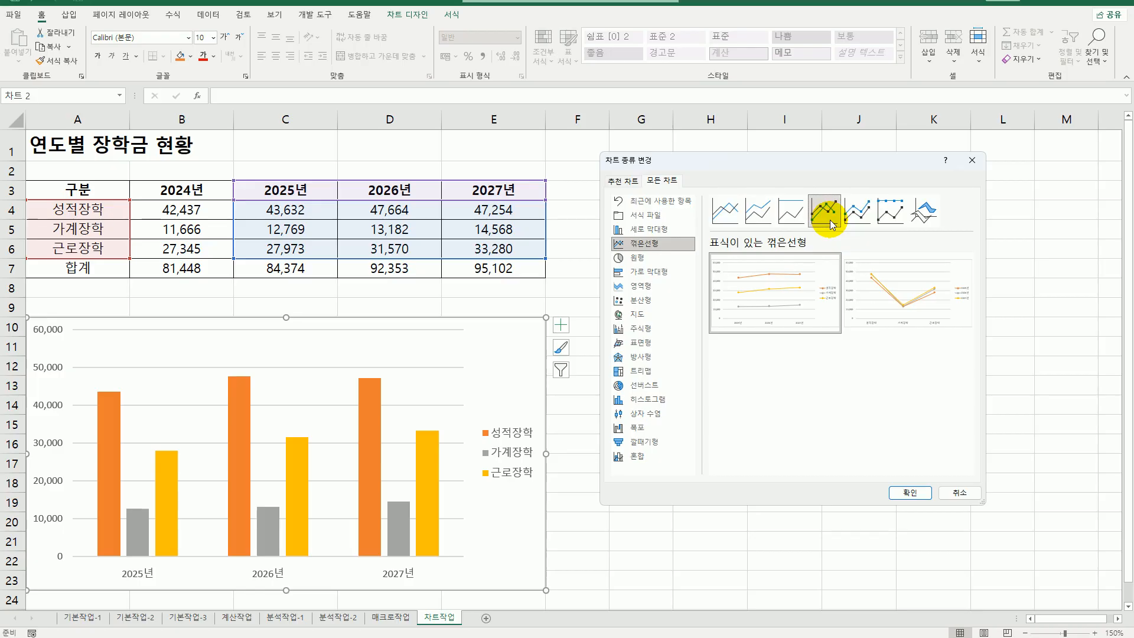
pyautogui.click(903, 490)
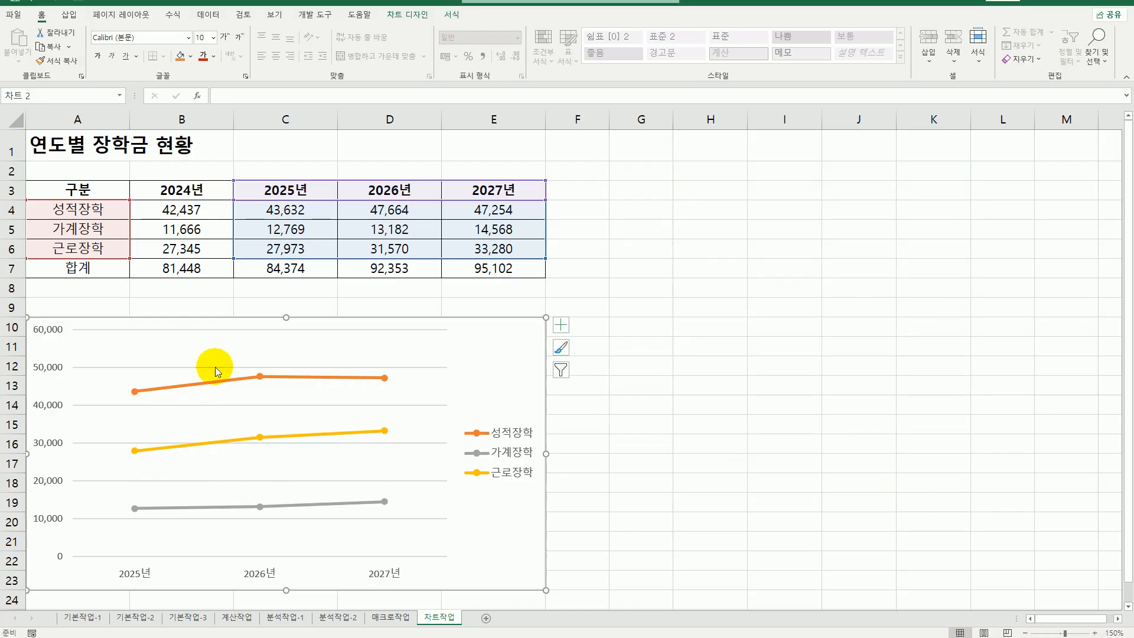
# Switch the 성적장학 series to built-in markers and choose the diamond shape.
pyautogui.click(330, 380)
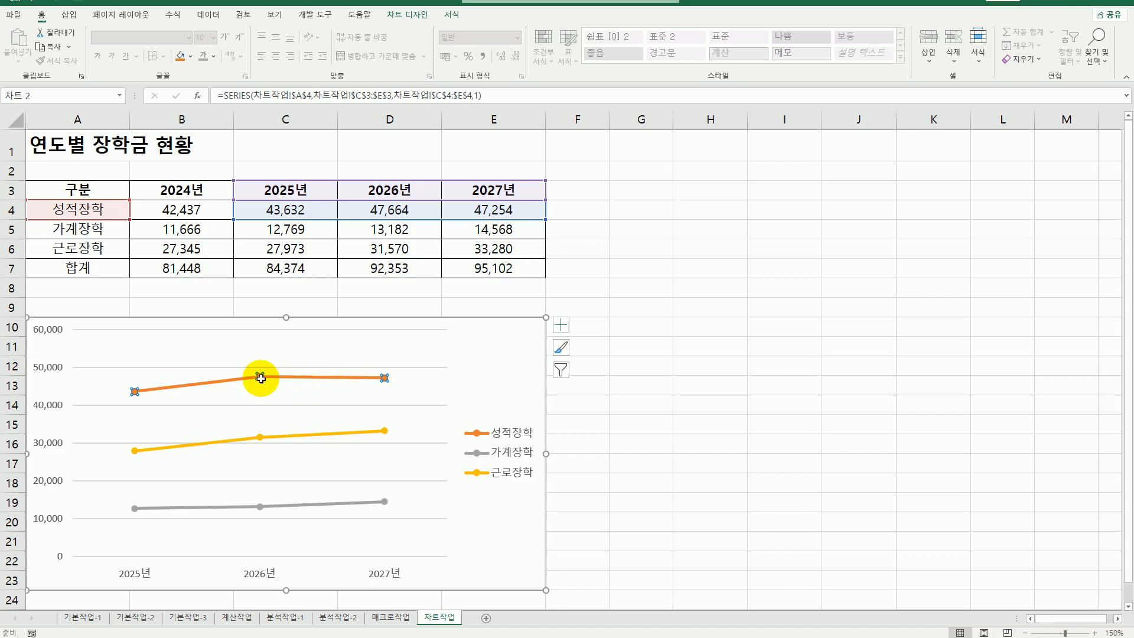
pyautogui.moveTo(260, 379)
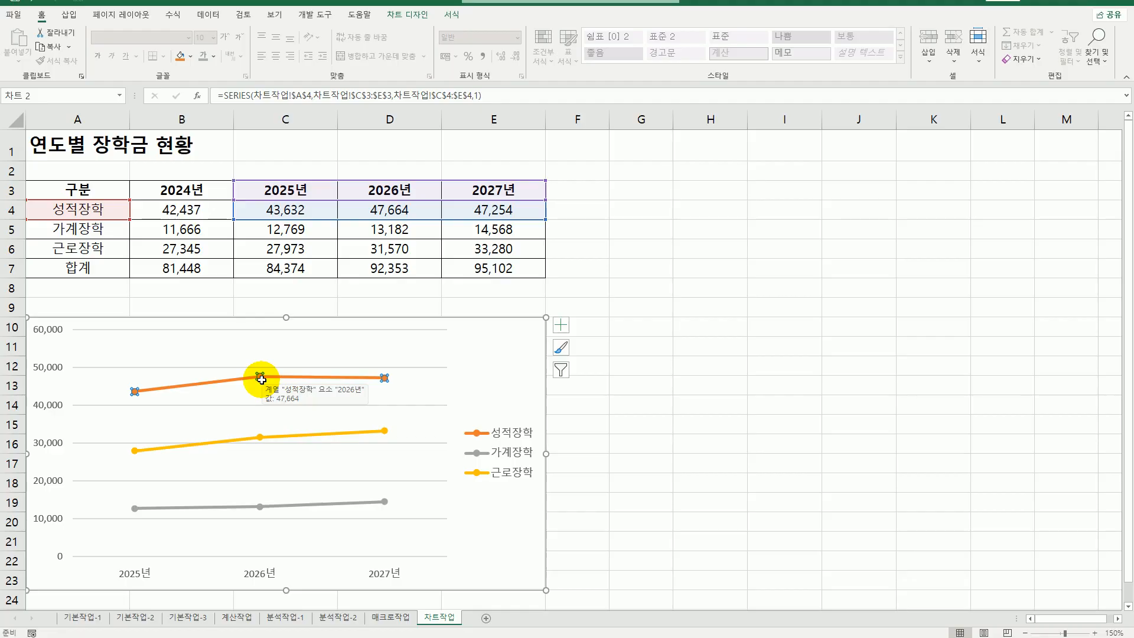
pyautogui.rightClick(260, 378)
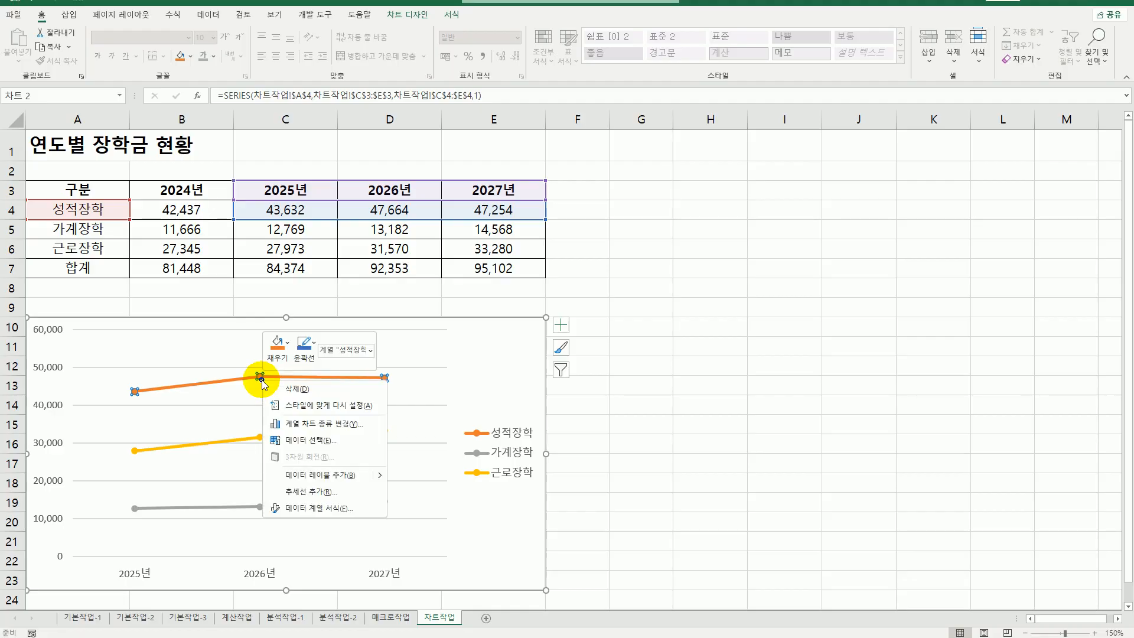
pyautogui.click(347, 509)
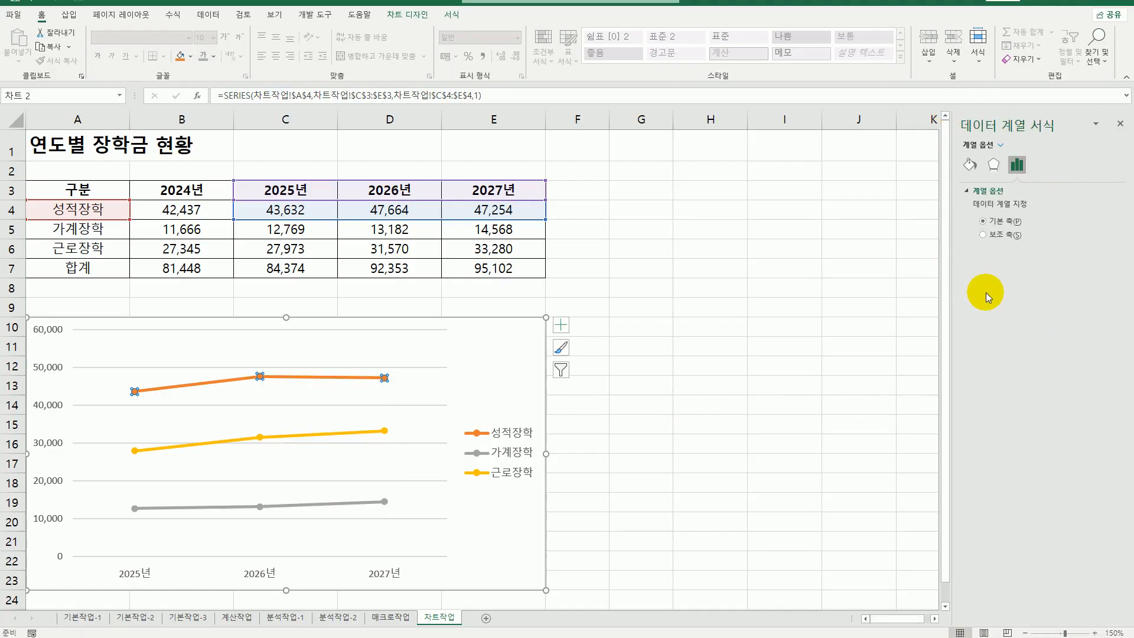
pyautogui.click(969, 166)
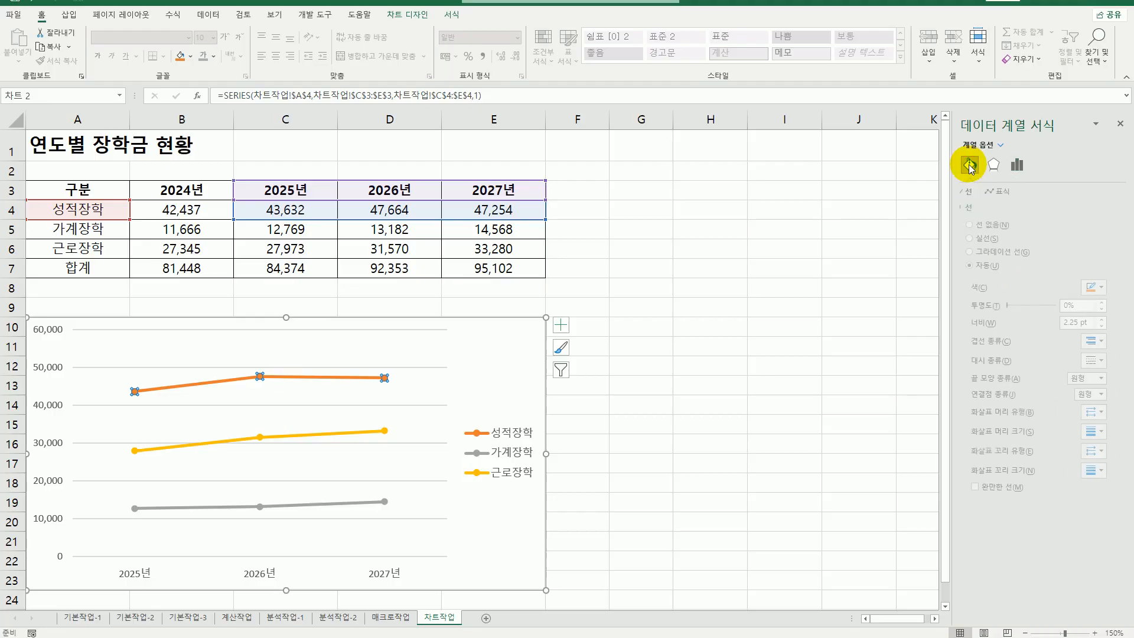
pyautogui.click(1004, 192)
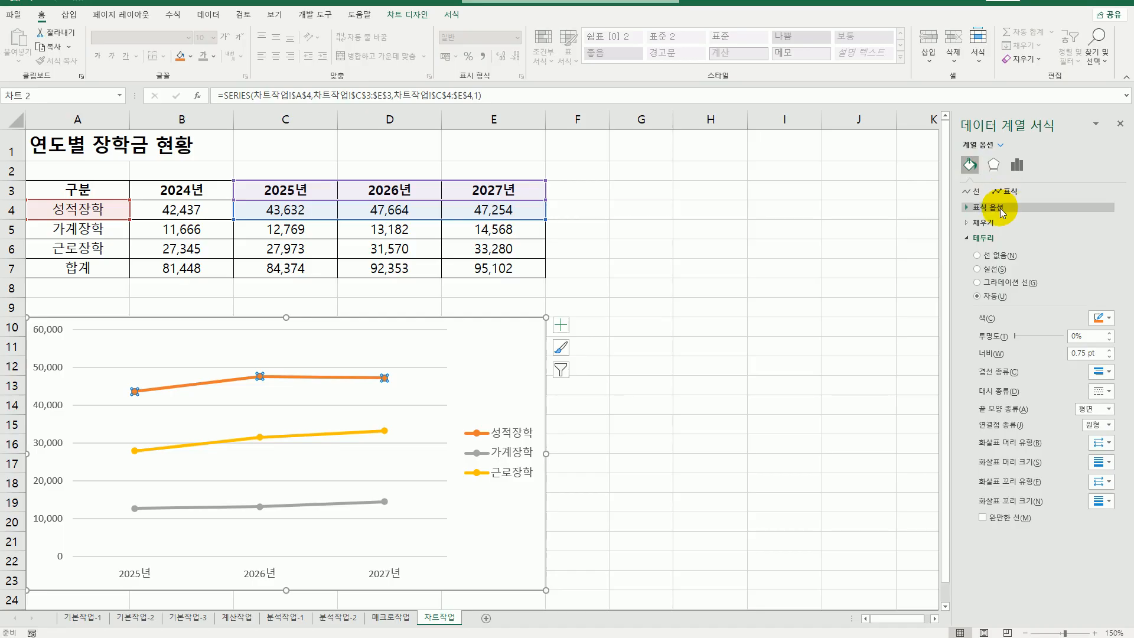
pyautogui.click(997, 207)
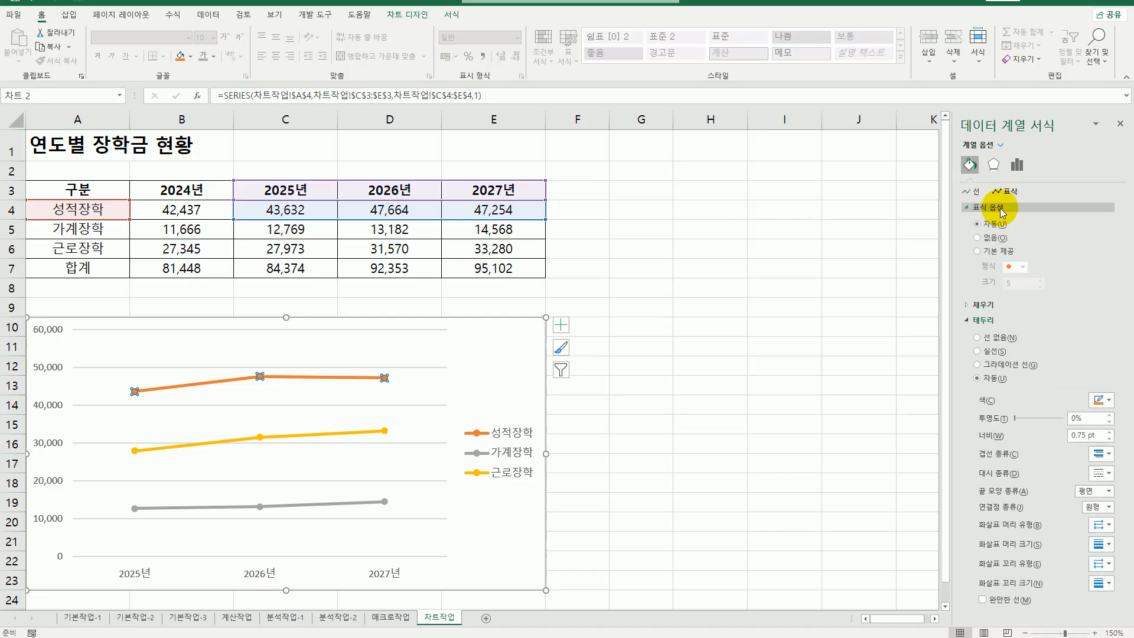
pyautogui.click(1009, 253)
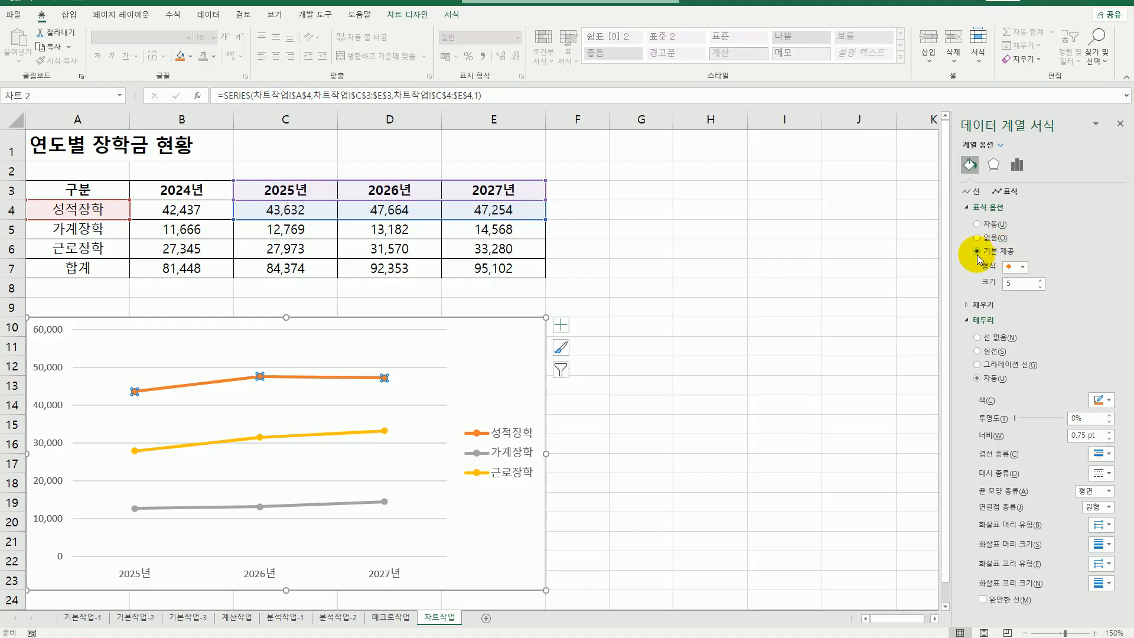
pyautogui.click(1022, 267)
pyautogui.click(1015, 290)
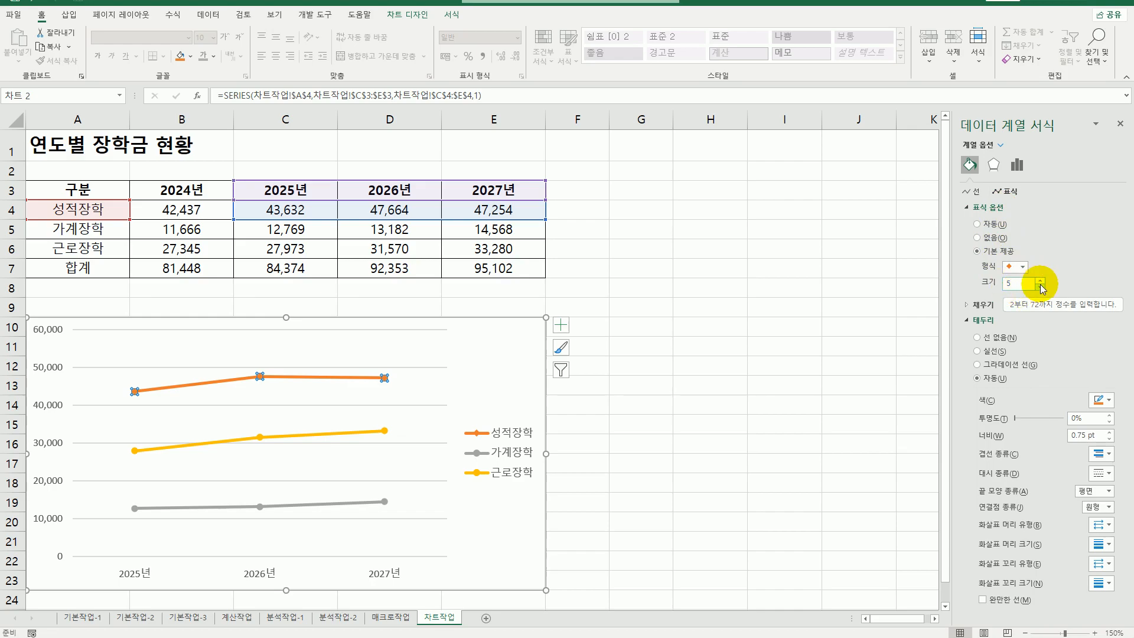
# Set the 성적장학 series marker size to 10.
pyautogui.click(1040, 281)
pyautogui.click(1040, 281)
pyautogui.click(1040, 281)
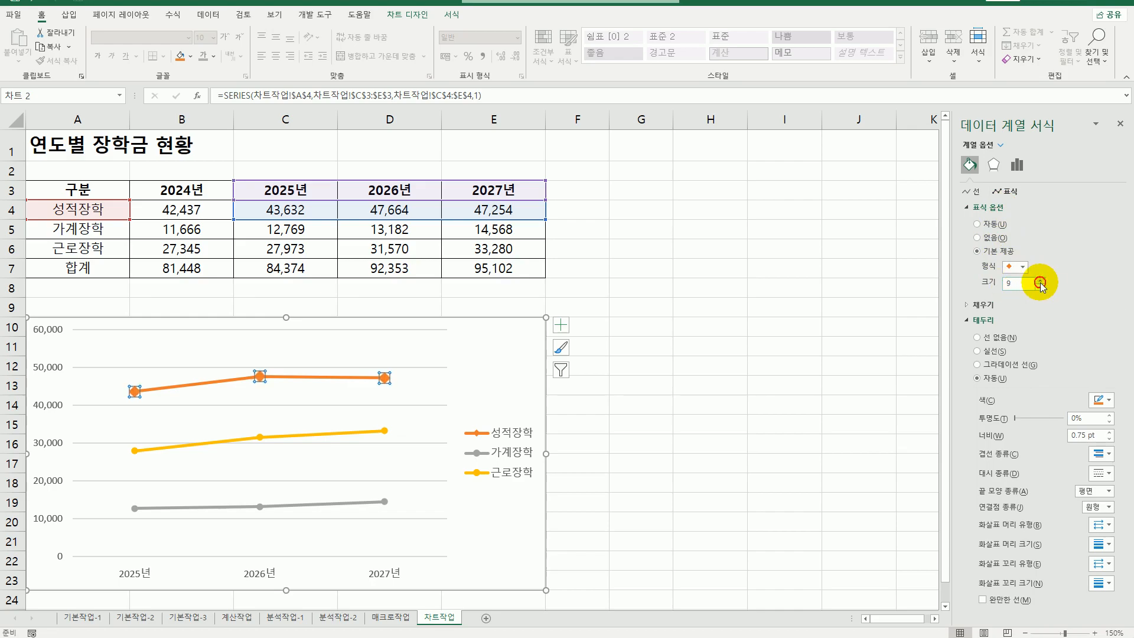
pyautogui.click(1040, 281)
pyautogui.click(1039, 281)
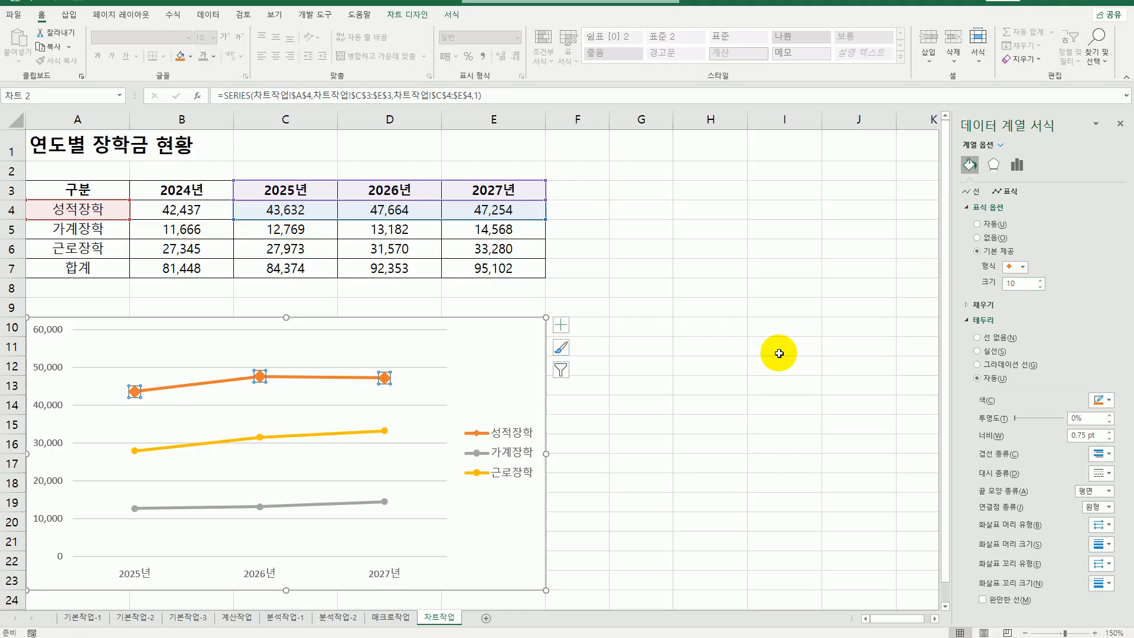
# Apply the quick layout with a chart title, data labels beside the points and a legend beside the plot to the whole chart.
pyautogui.click(515, 386)
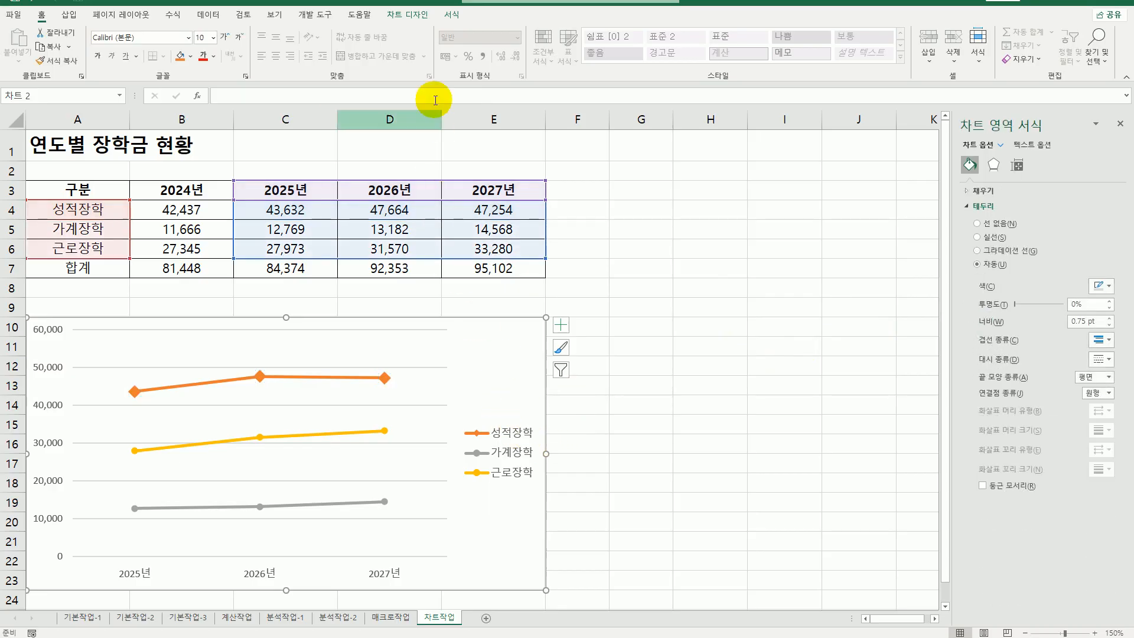
pyautogui.click(412, 16)
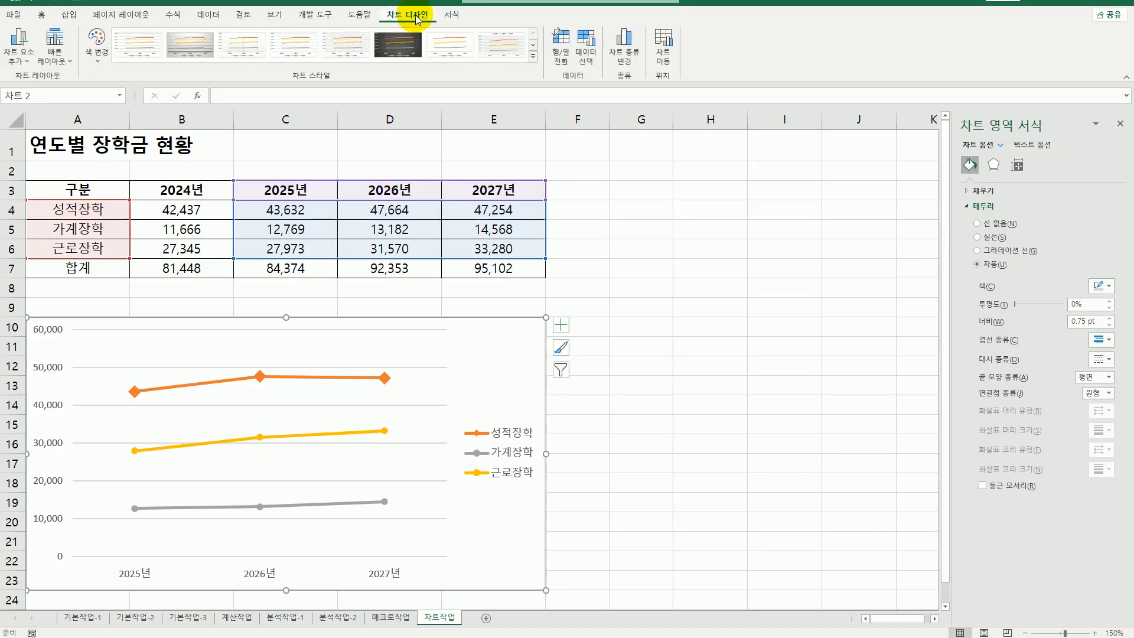
pyautogui.click(452, 16)
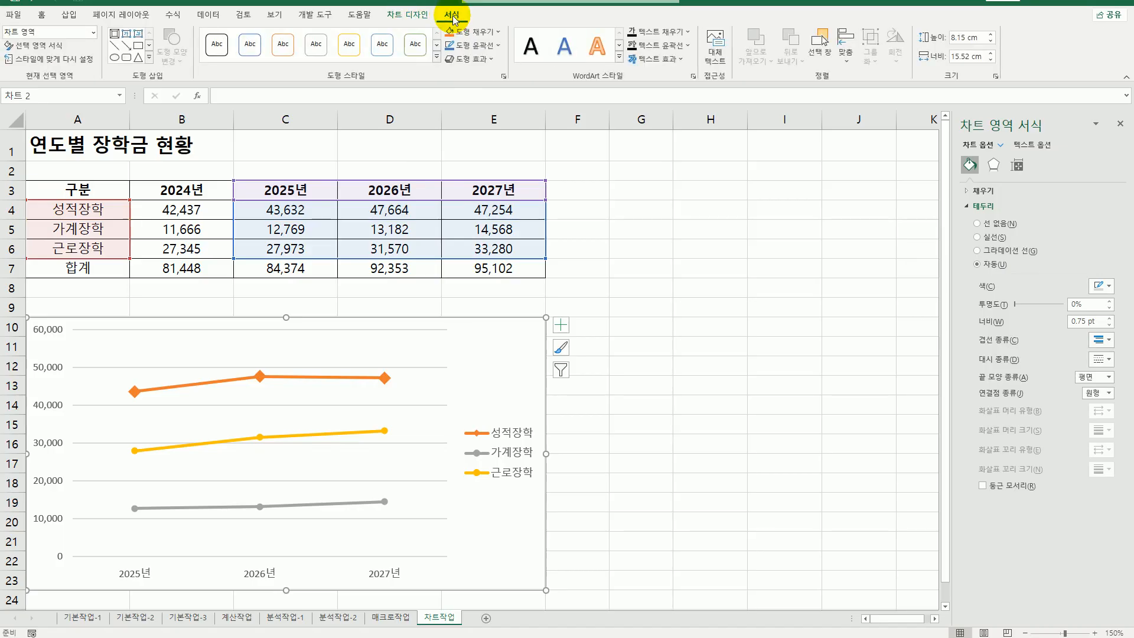
pyautogui.click(412, 20)
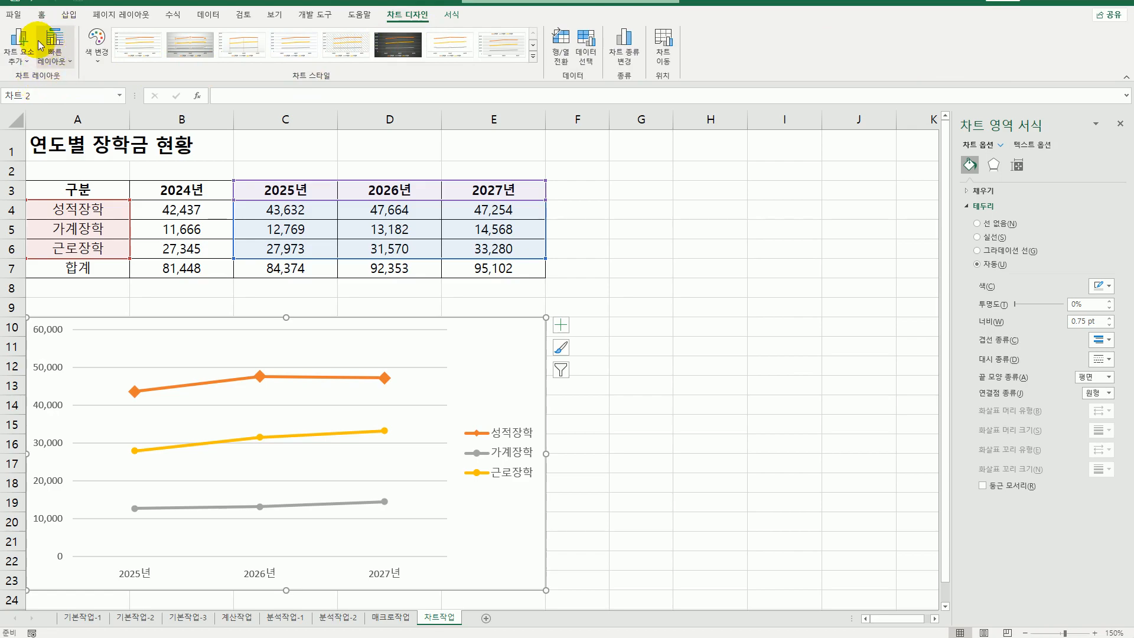
pyautogui.click(62, 66)
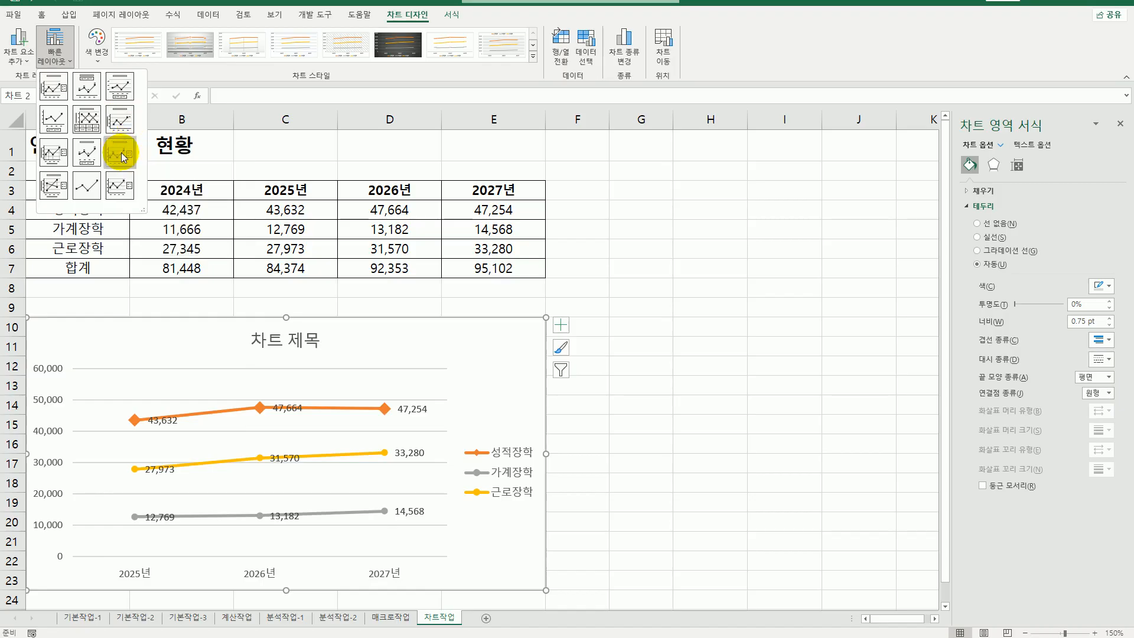
pyautogui.click(122, 152)
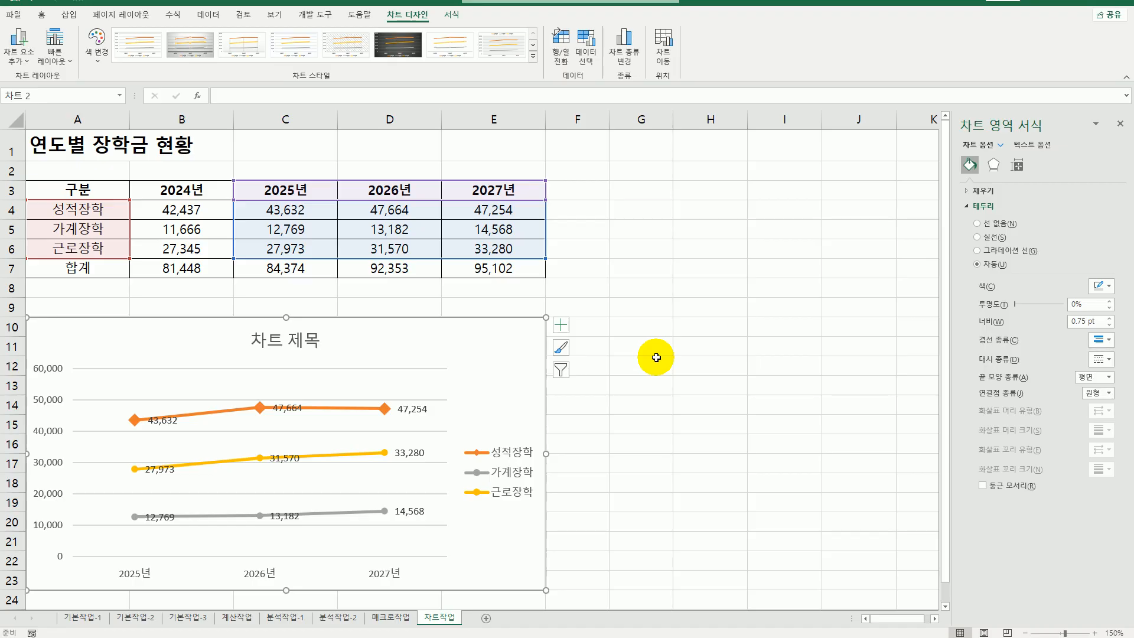
# Link the chart title to cell A1 of the 차트작업 sheet.
pyautogui.click(568, 326)
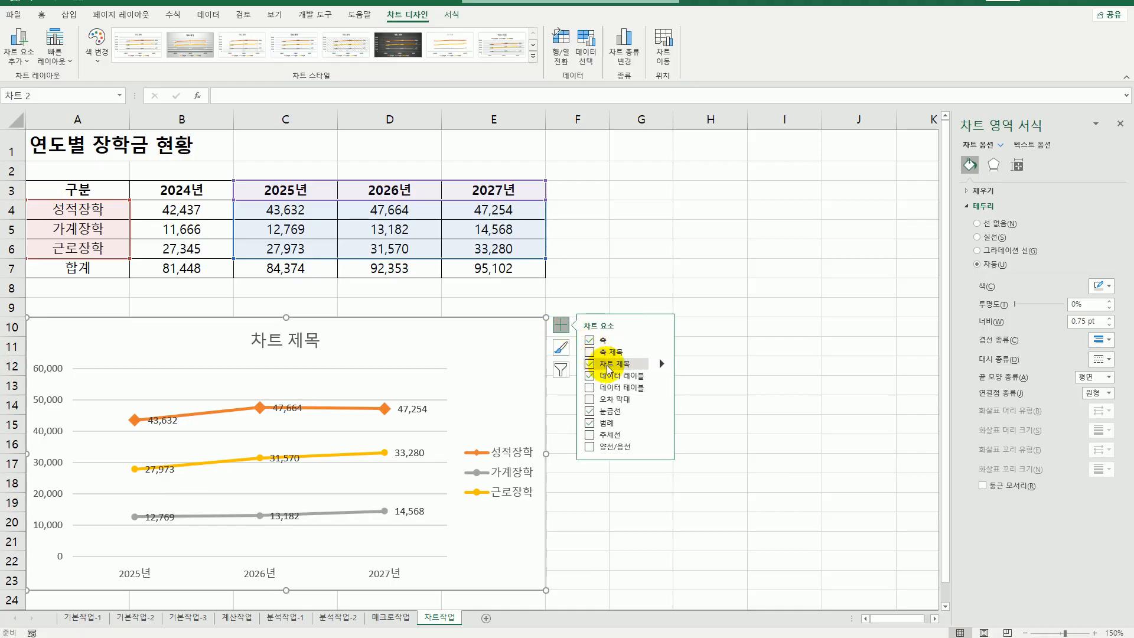
pyautogui.click(302, 339)
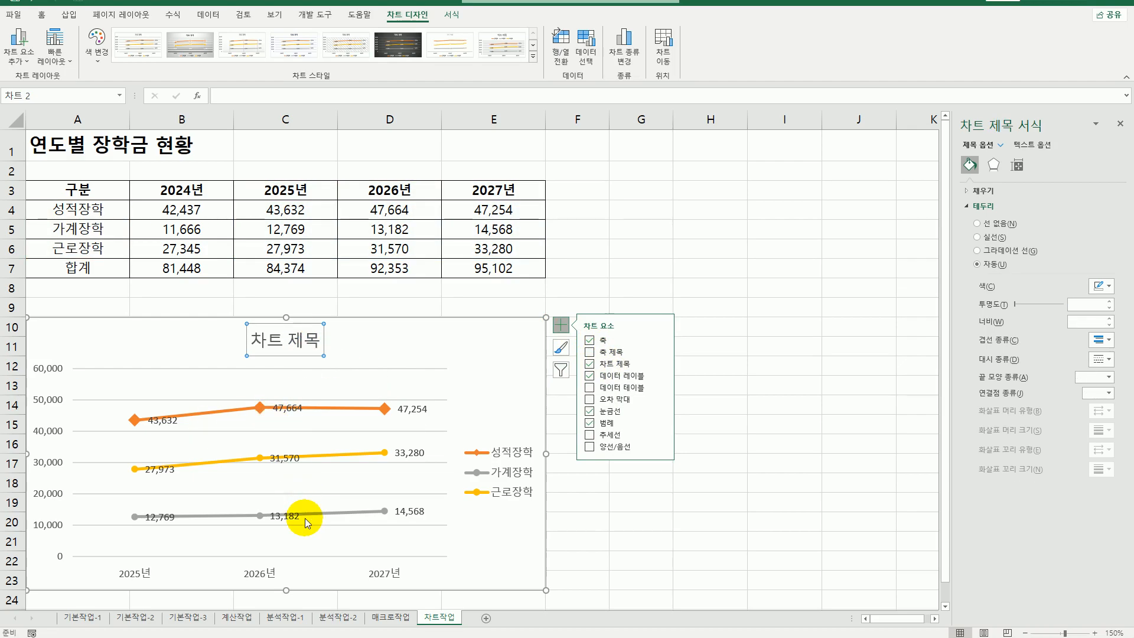
pyautogui.moveTo(306, 518)
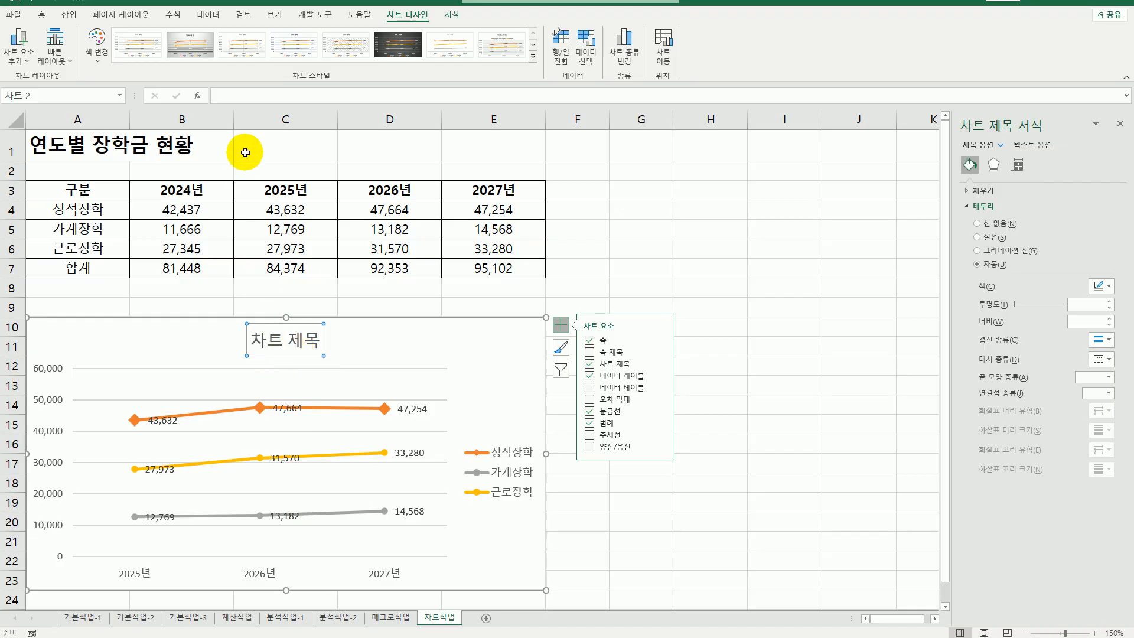
pyautogui.click(241, 99)
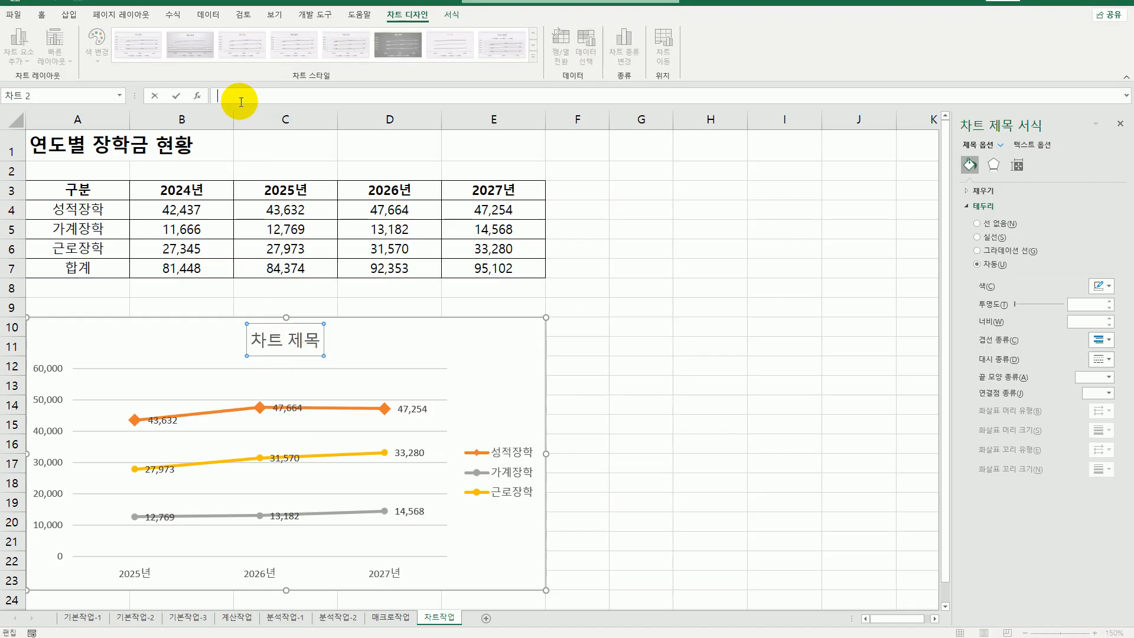
pyautogui.write('=')
pyautogui.click(58, 146)
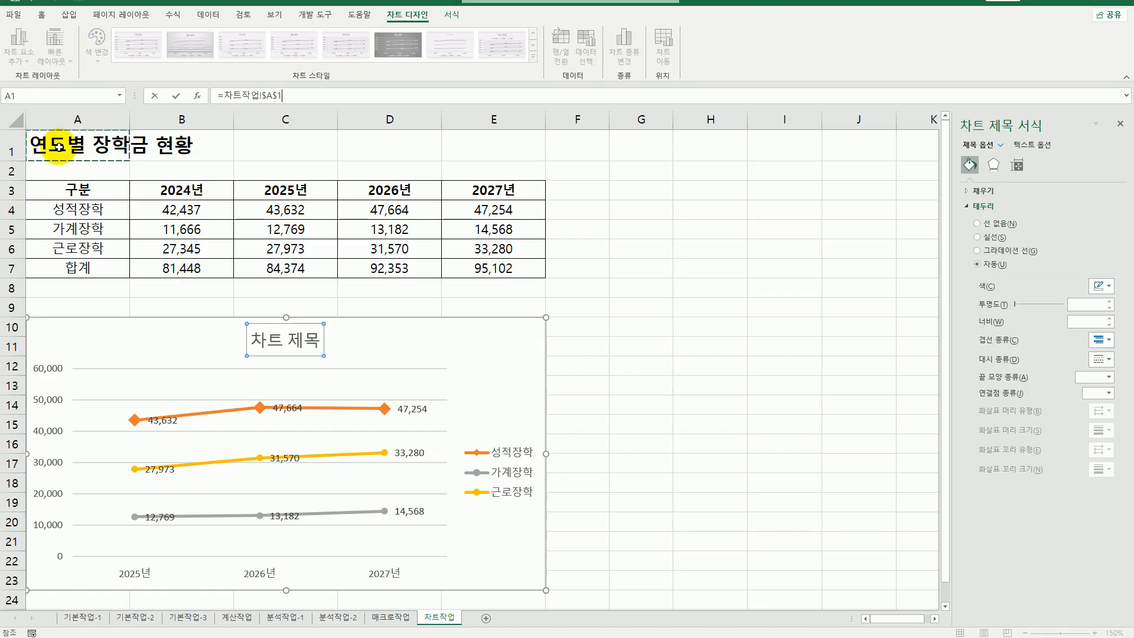
pyautogui.press('Return')
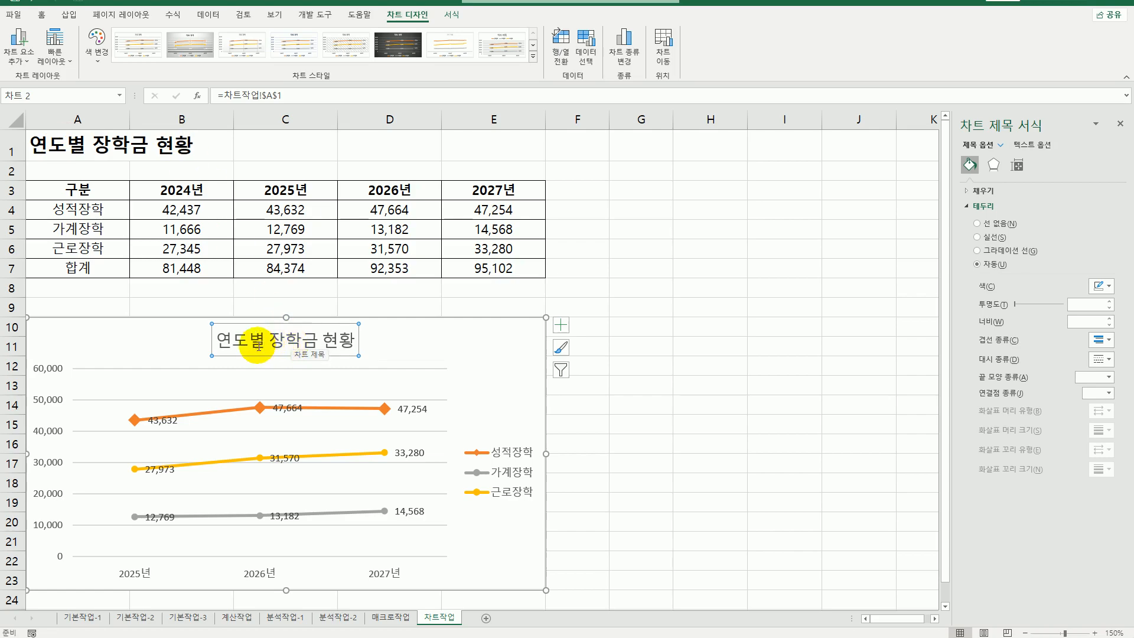
# Give the chart title the light blue gradient theme shape style and set its font size to 20.
pyautogui.click(452, 17)
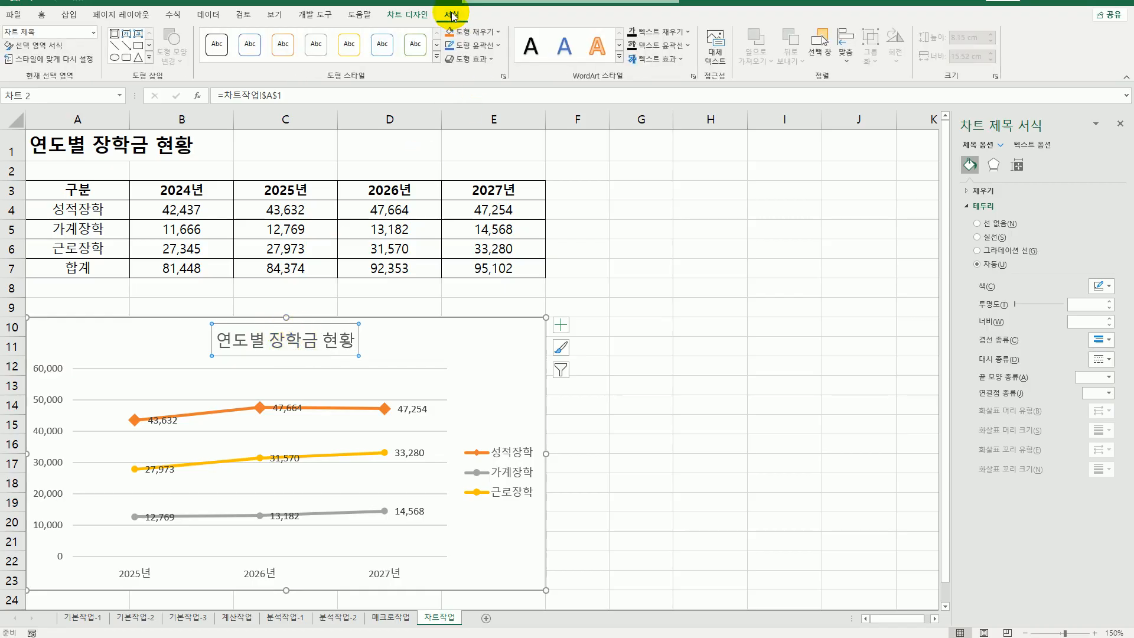
pyautogui.click(438, 57)
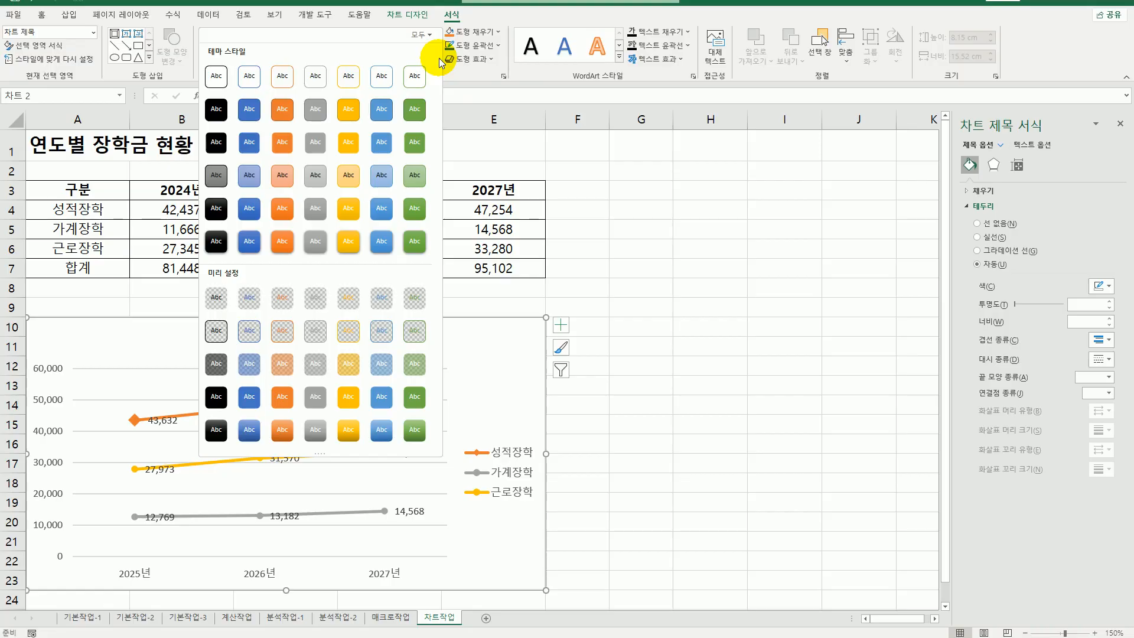
pyautogui.click(382, 176)
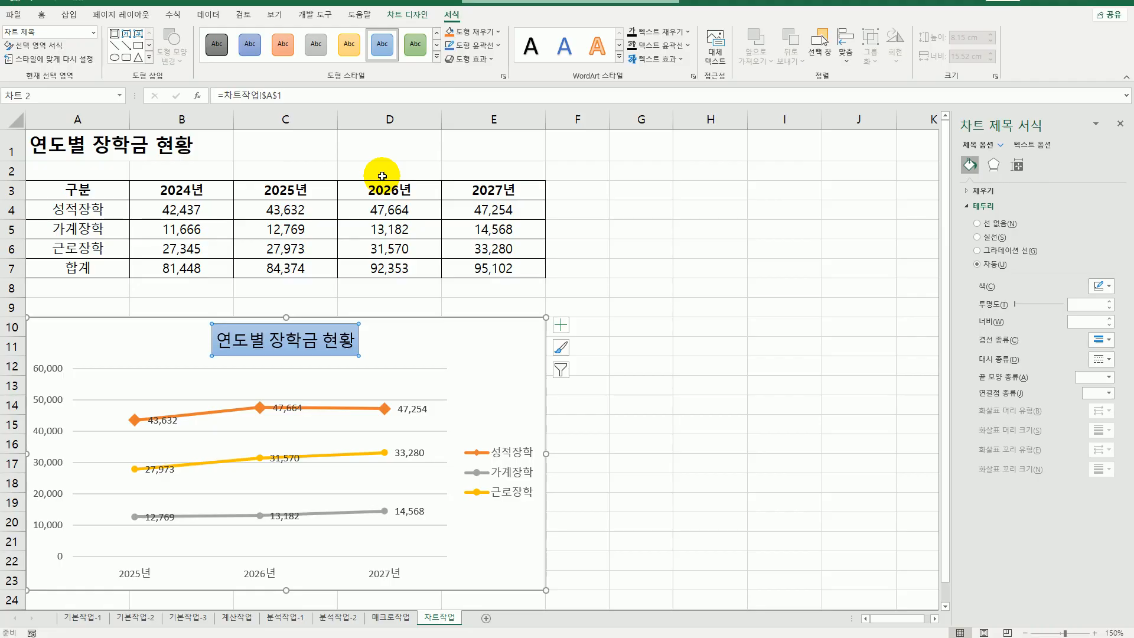
pyautogui.click(43, 16)
pyautogui.click(214, 37)
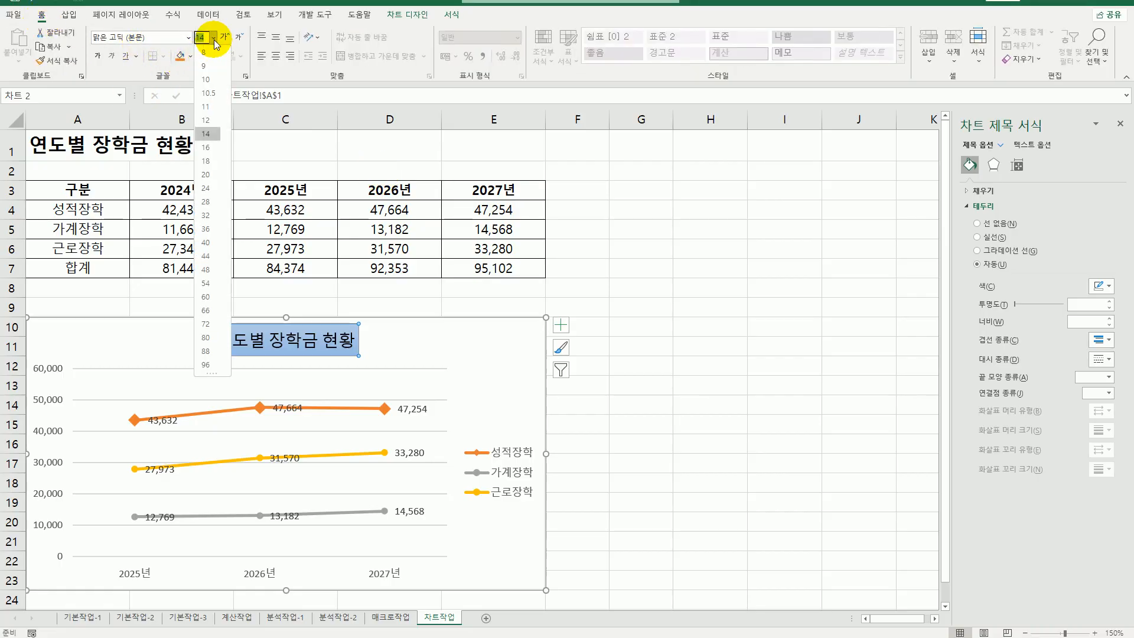
pyautogui.click(213, 175)
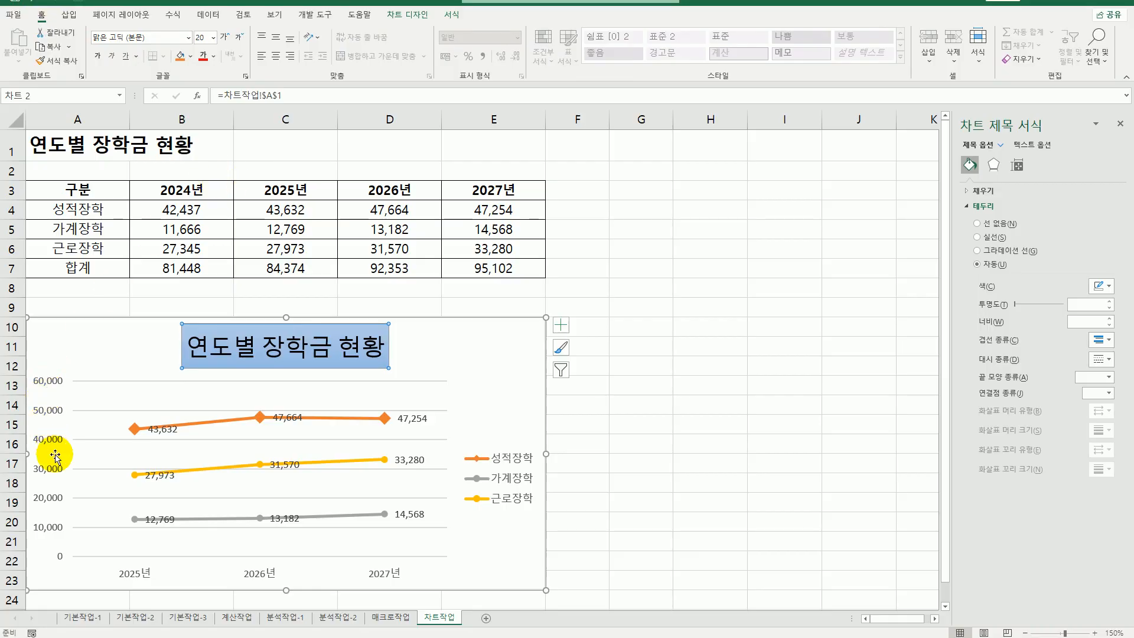
# Set the maximum bound of the chart's vertical axis to 50000.
pyautogui.click(53, 413)
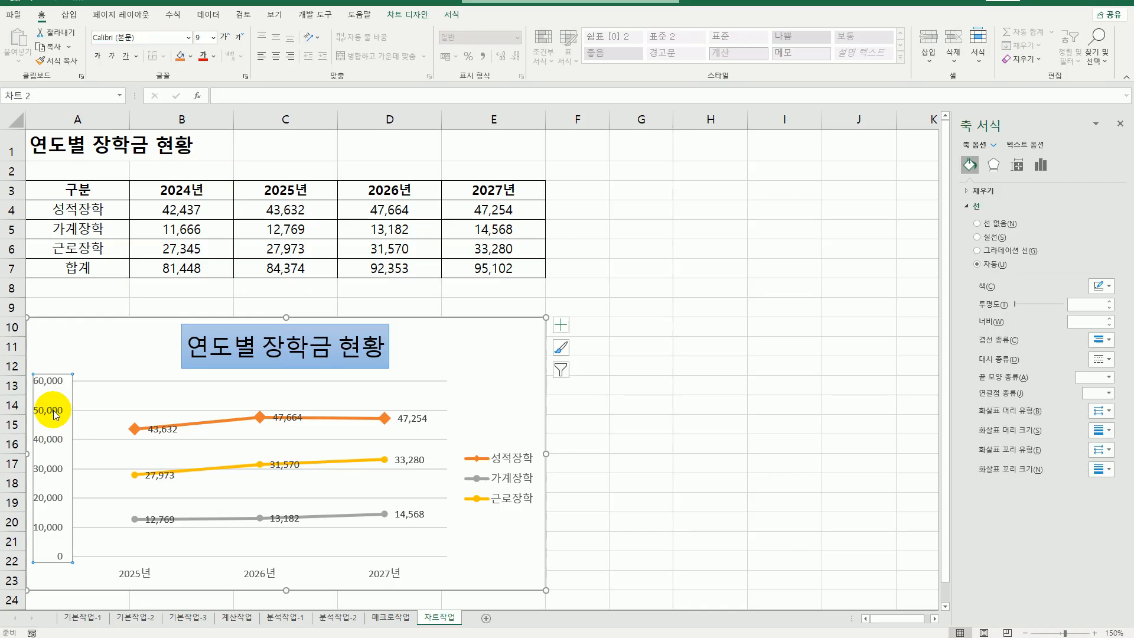
pyautogui.click(1043, 169)
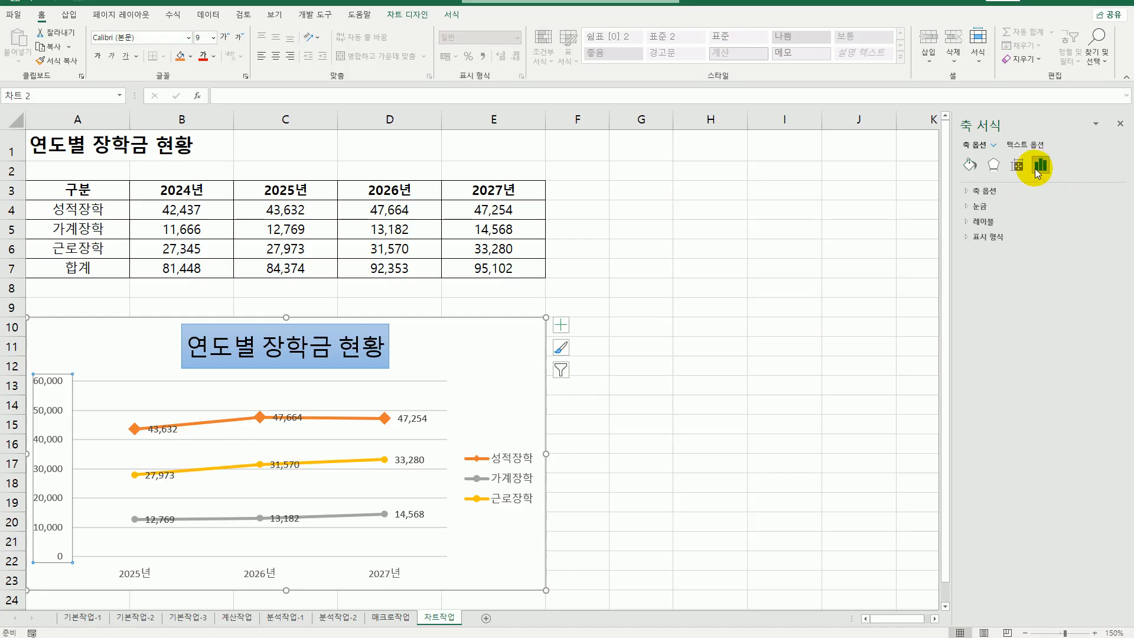
pyautogui.click(985, 191)
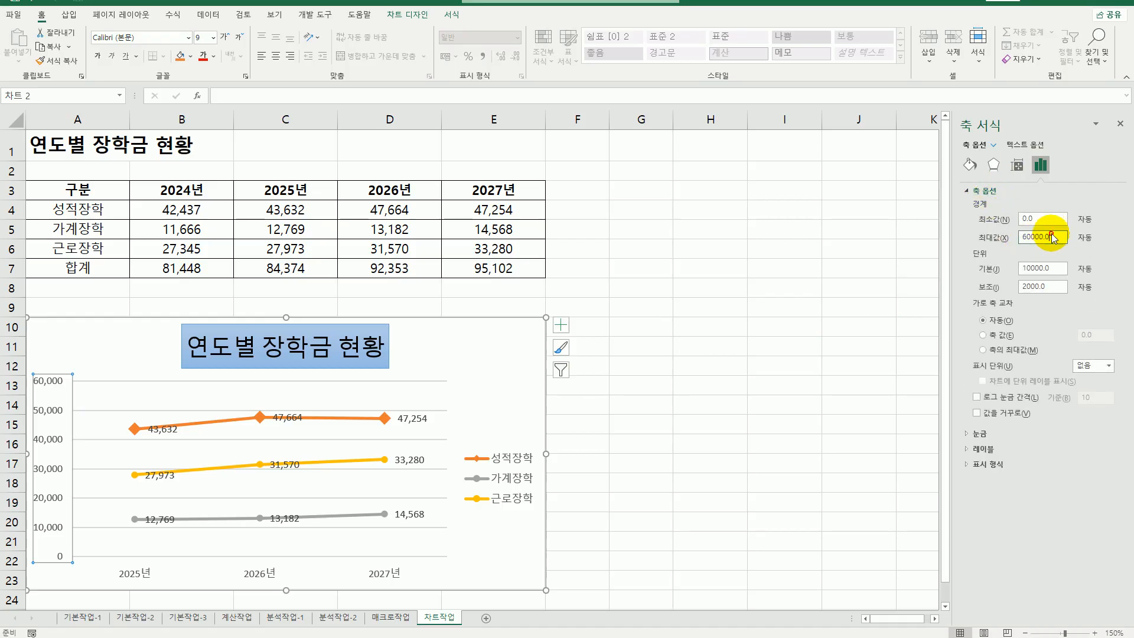
pyautogui.moveTo(1050, 237); pyautogui.dragTo(983, 238)
pyautogui.write('5')
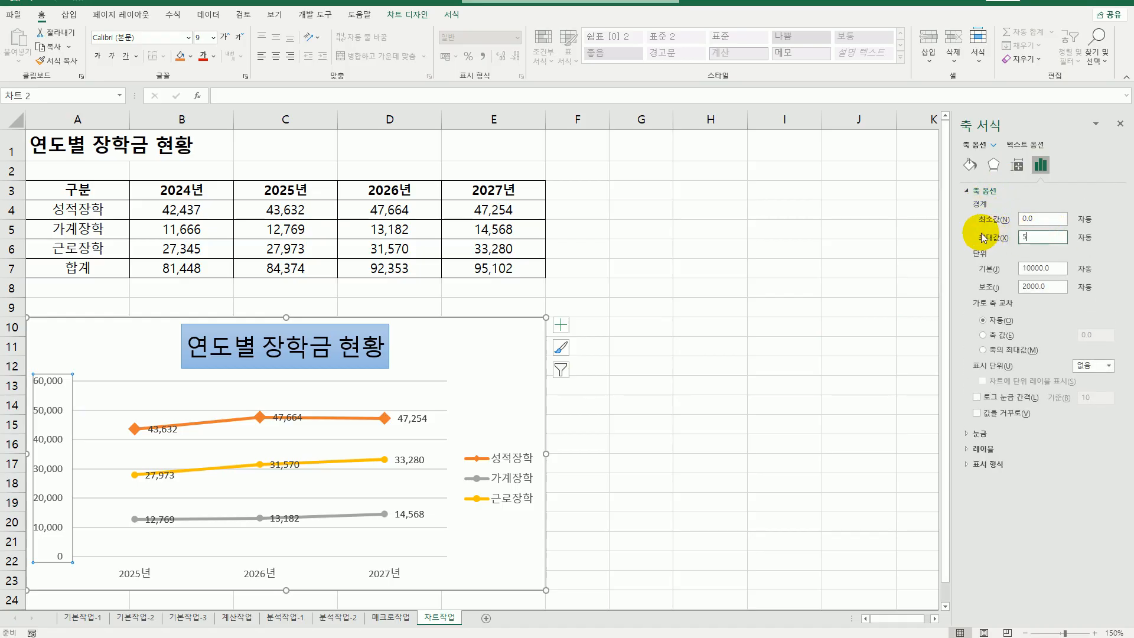
pyautogui.write('0000')
# Make the horizontal axis cross the vertical axis at the axis value 10000.
pyautogui.click(983, 335)
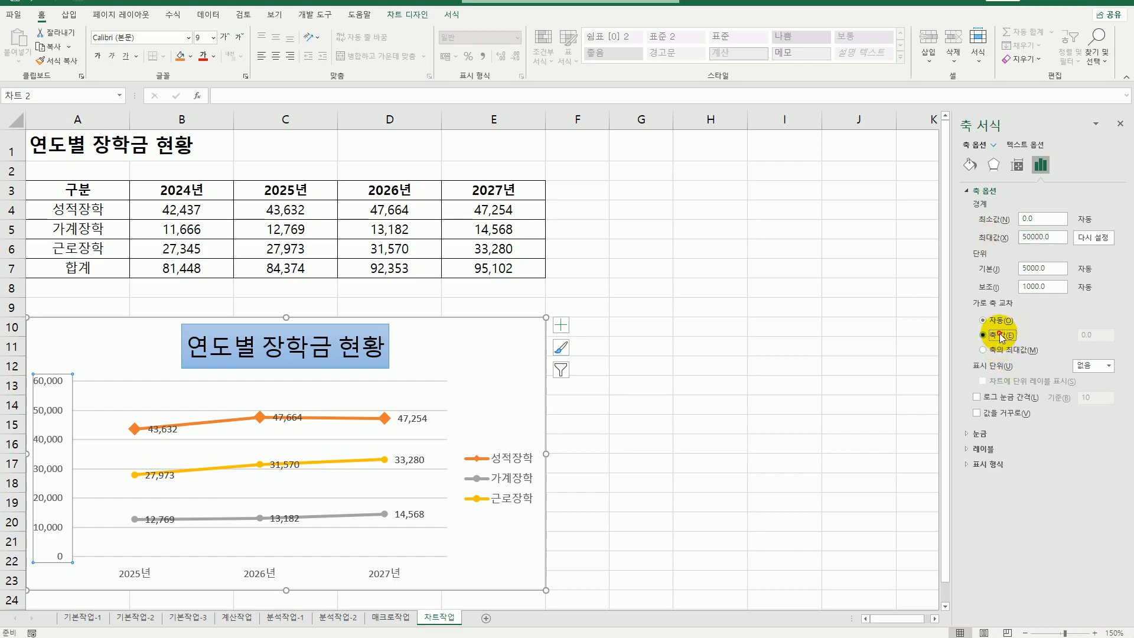
pyautogui.click(1101, 338)
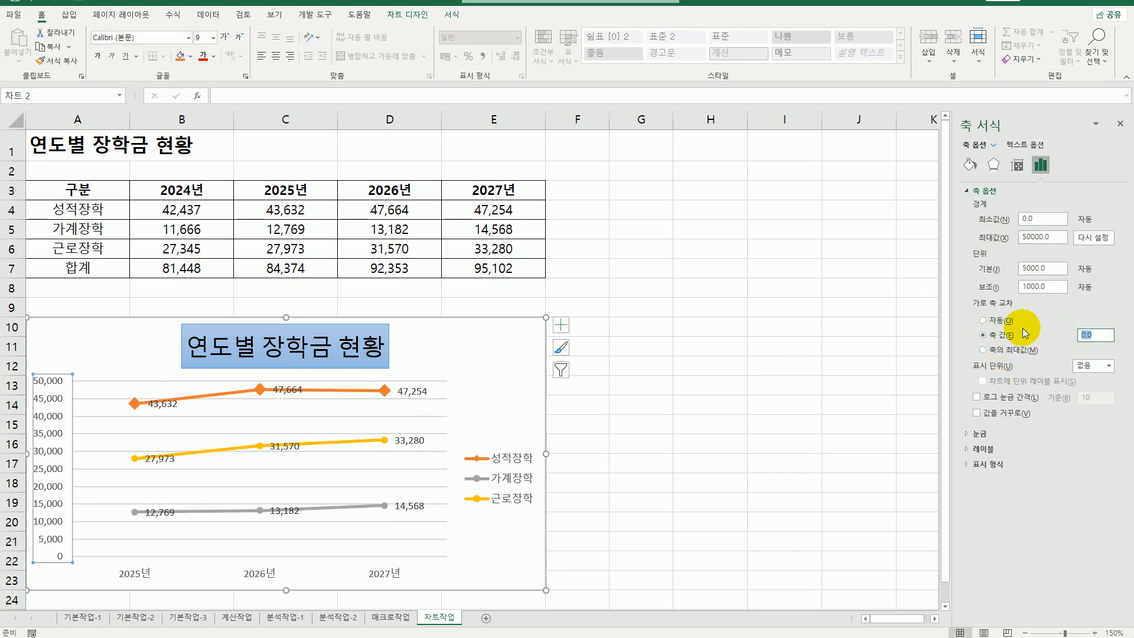
pyautogui.write('10000')
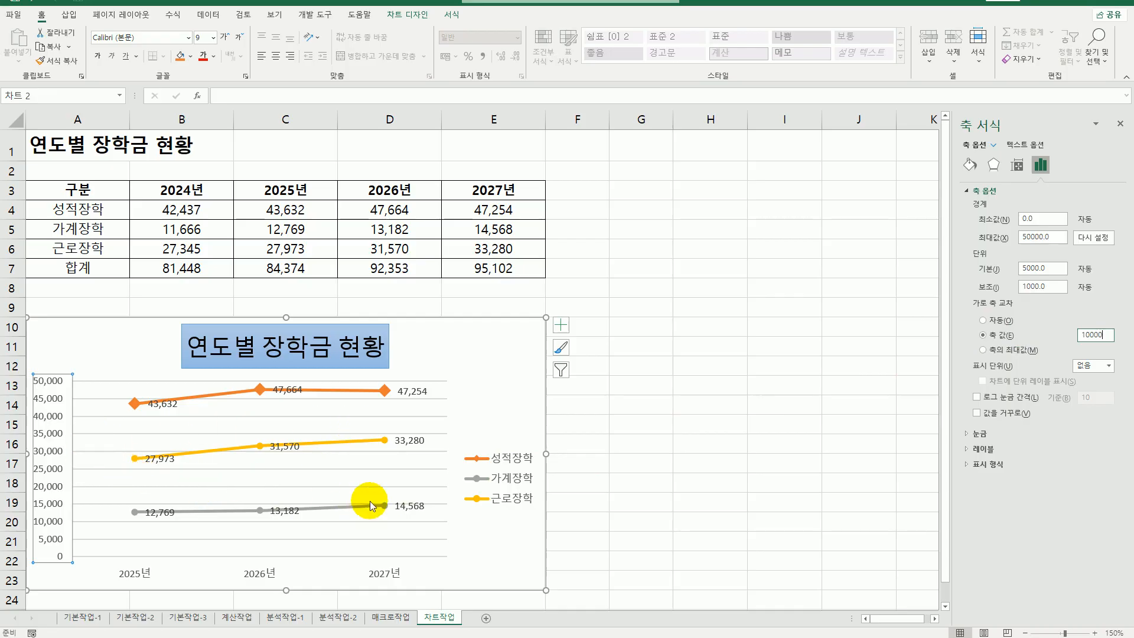
# Replace the chart's primary major horizontal gridlines with primary major vertical gridlines.
pyautogui.click(562, 325)
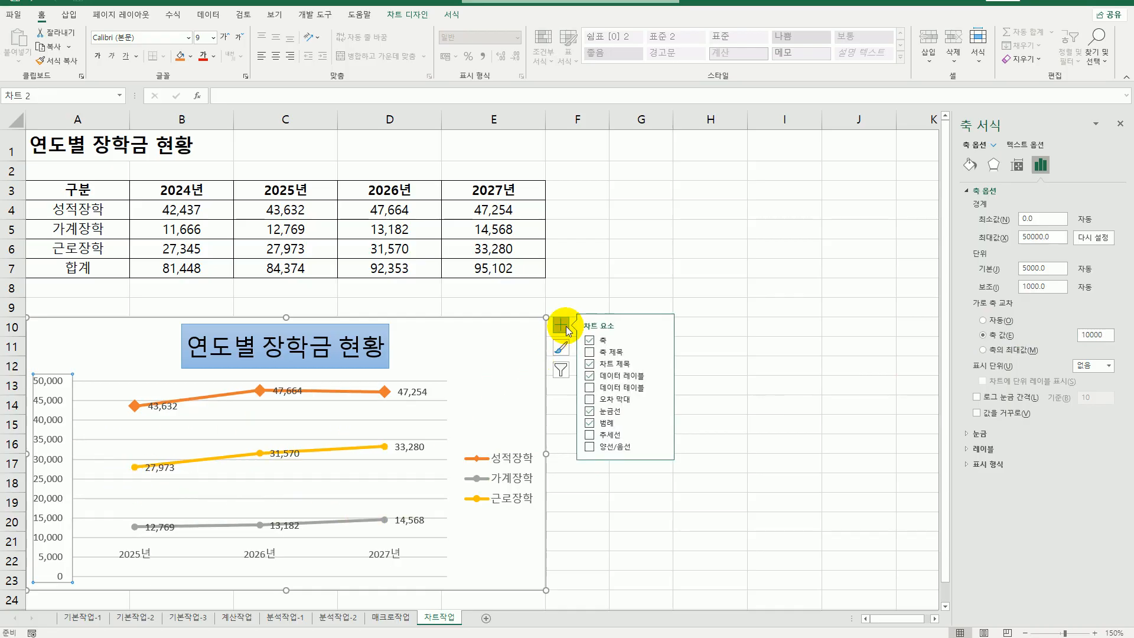
pyautogui.click(662, 411)
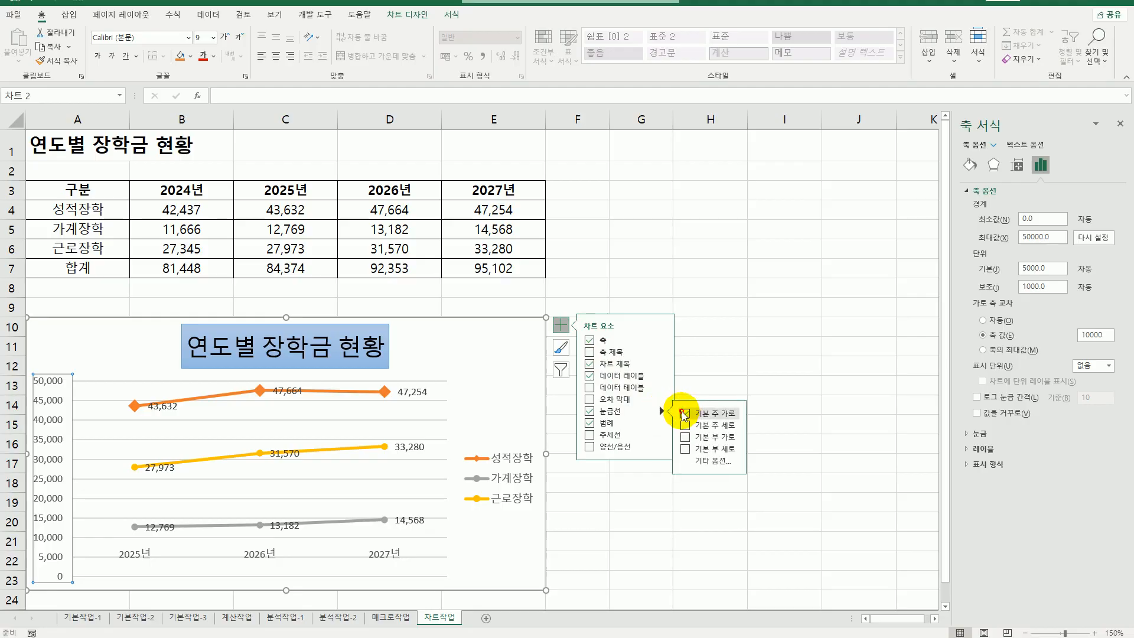
pyautogui.click(684, 413)
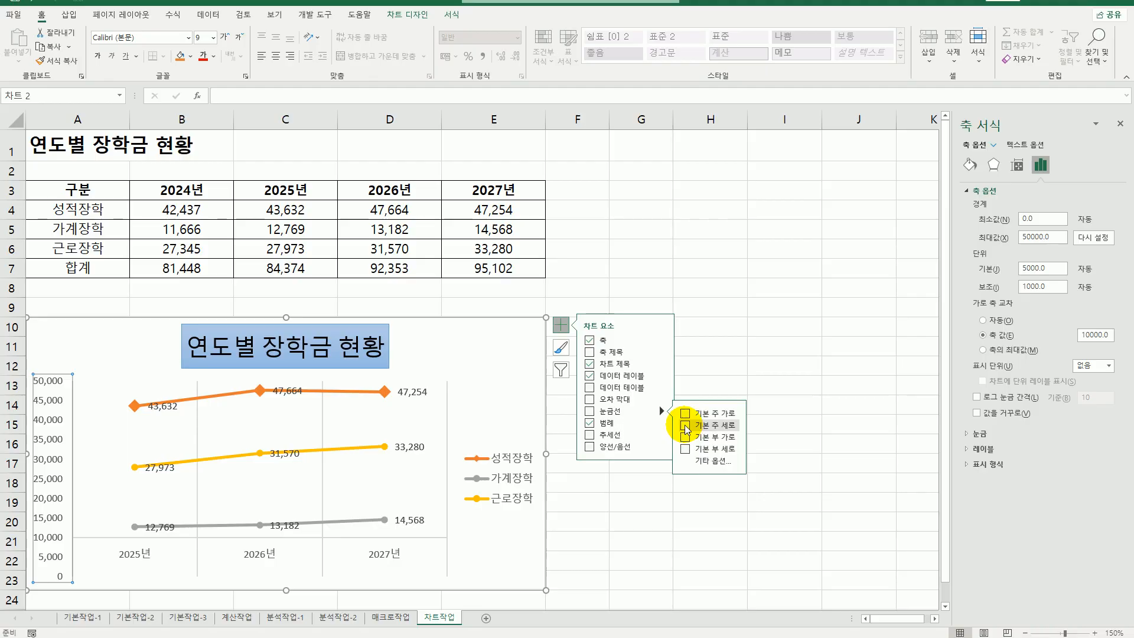
pyautogui.click(685, 425)
# Give the major vertical gridlines a blue theme outline color.
pyautogui.click(323, 423)
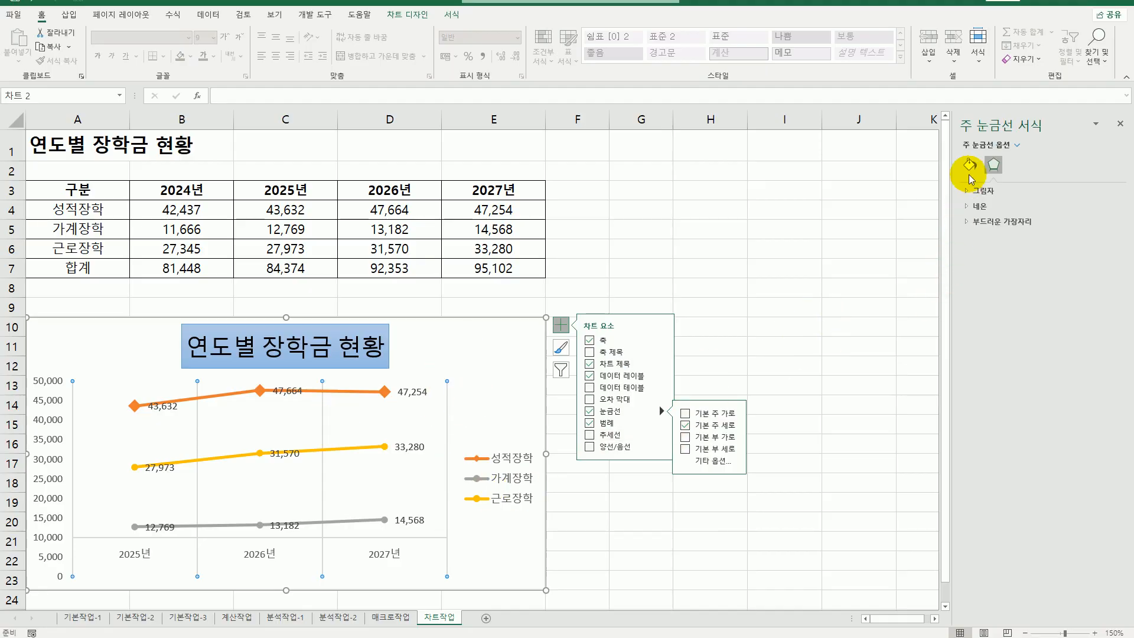
pyautogui.click(453, 15)
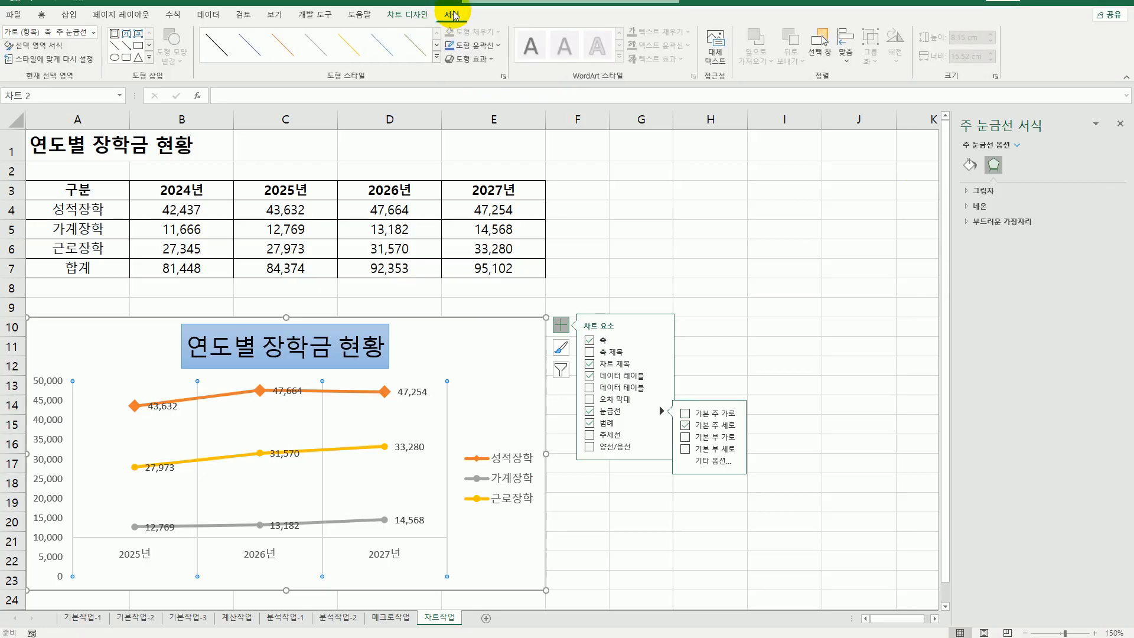
pyautogui.click(494, 45)
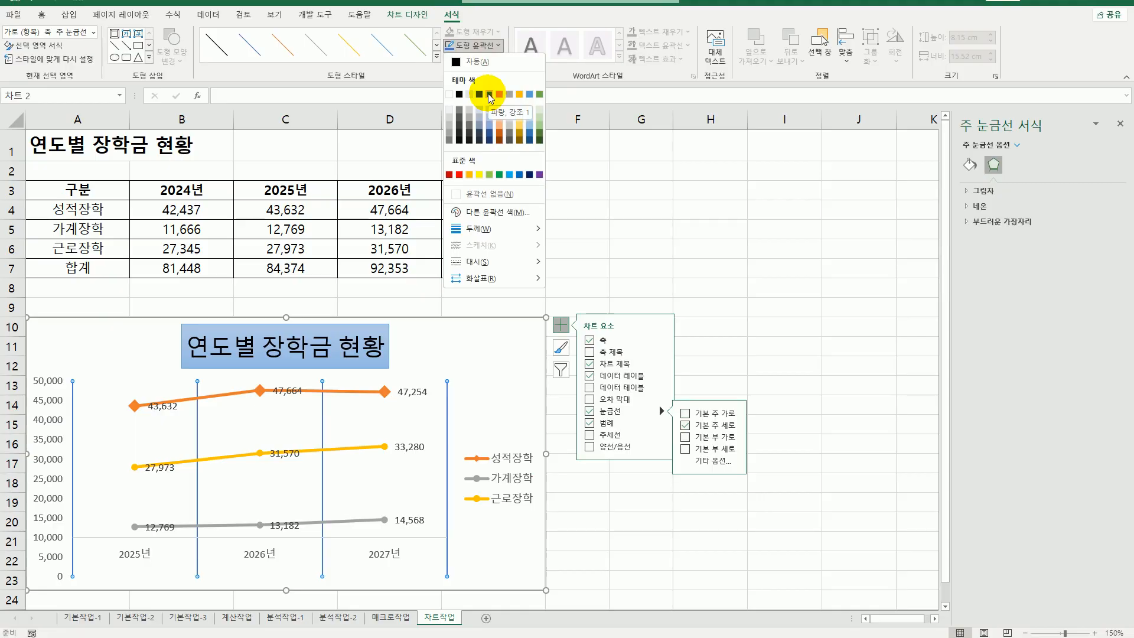
pyautogui.click(529, 94)
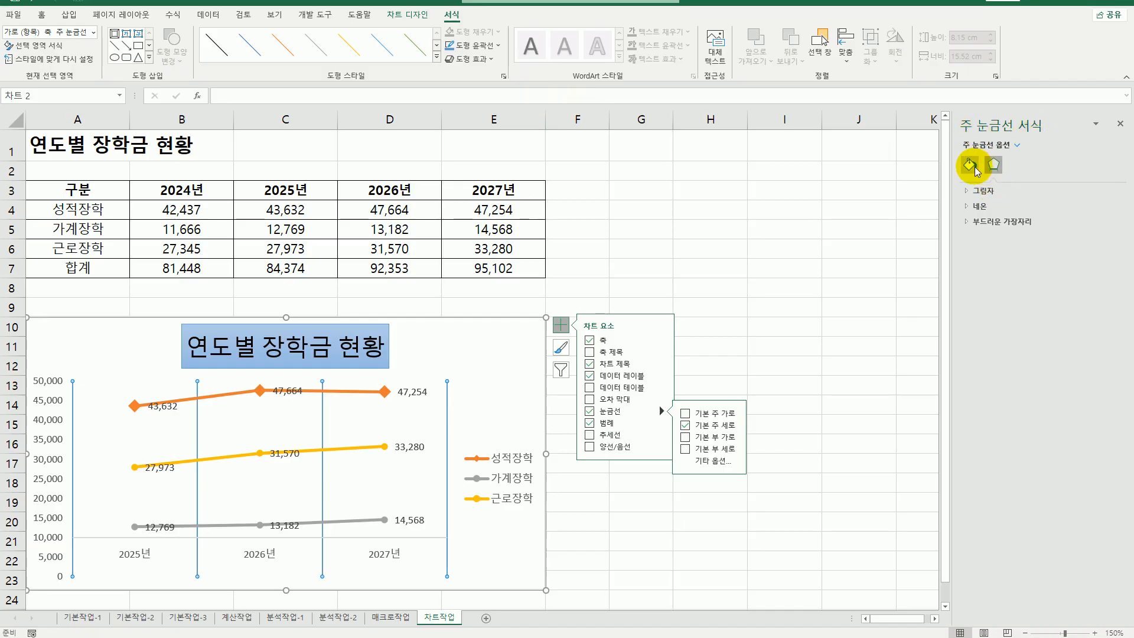
pyautogui.click(971, 166)
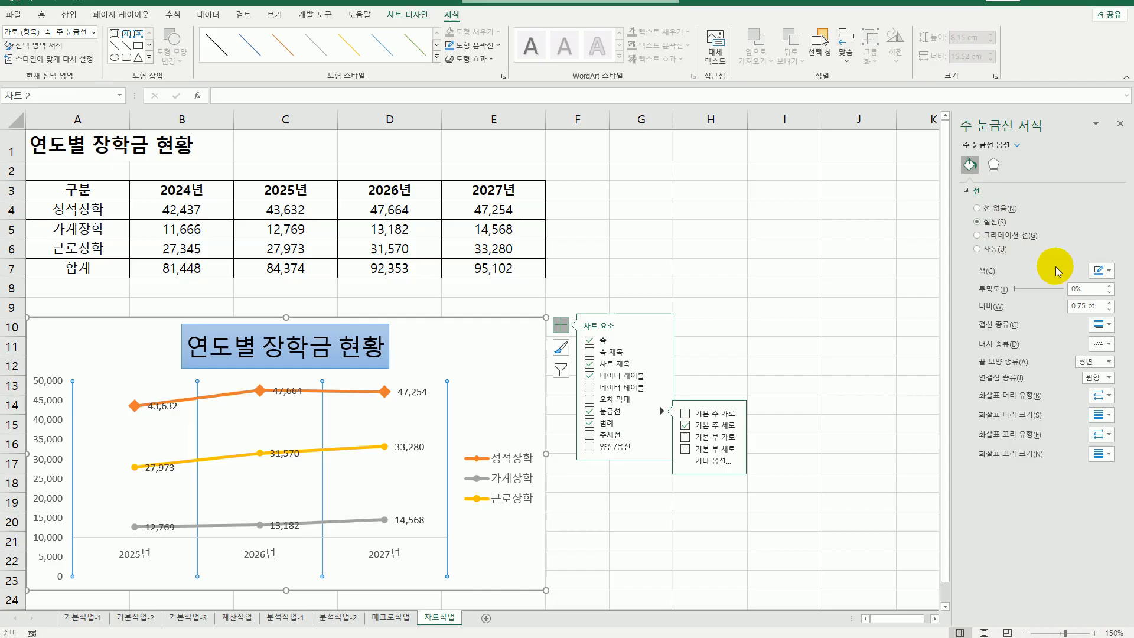
pyautogui.click(1107, 271)
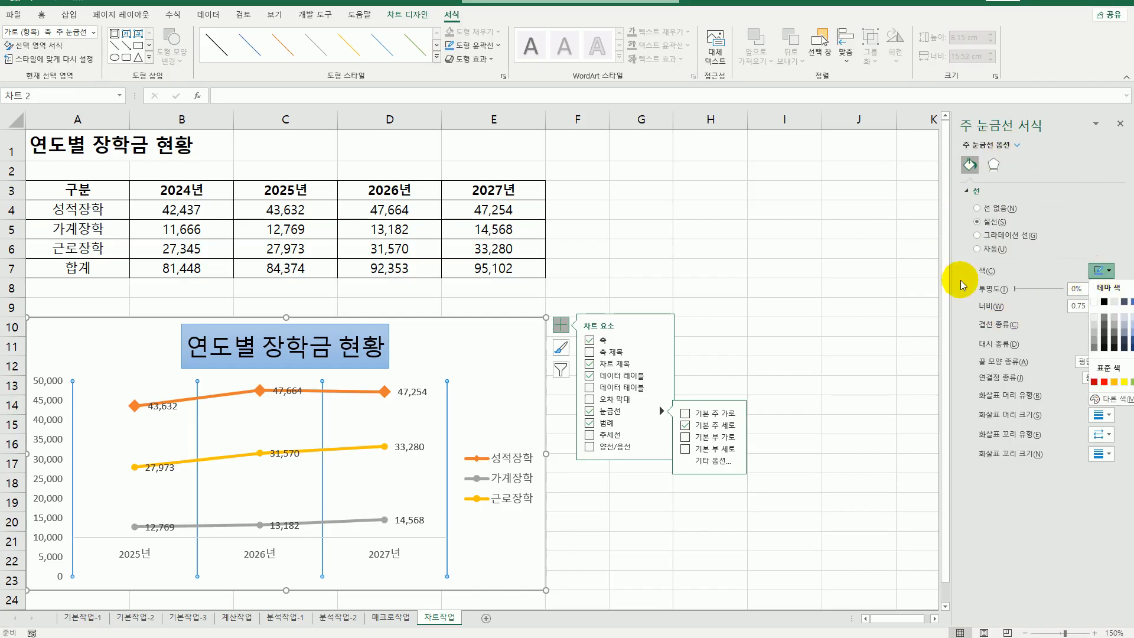
pyautogui.click(452, 18)
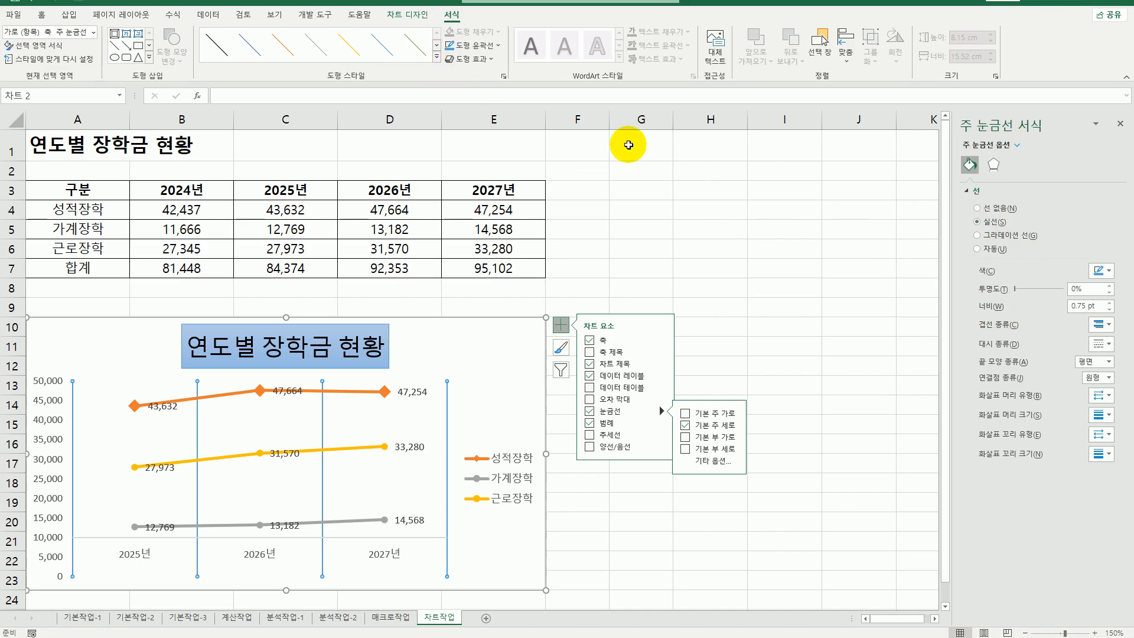
# Set the vertical gridlines' outline weight to 1 pt and return it to 0.75 pt.
pyautogui.click(498, 46)
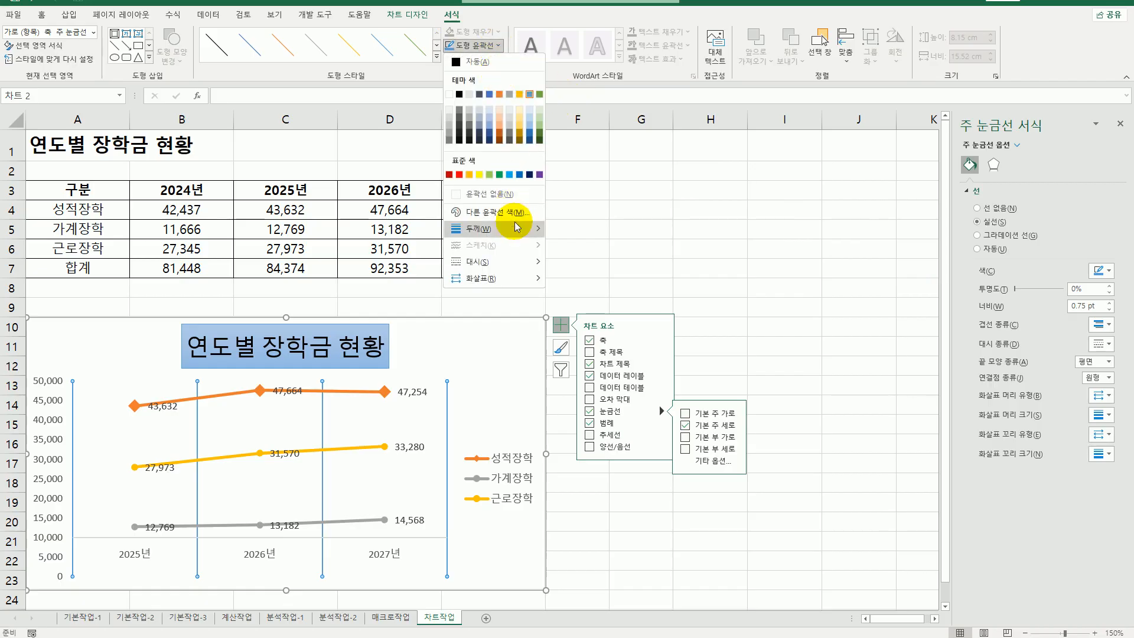
pyautogui.moveTo(517, 233)
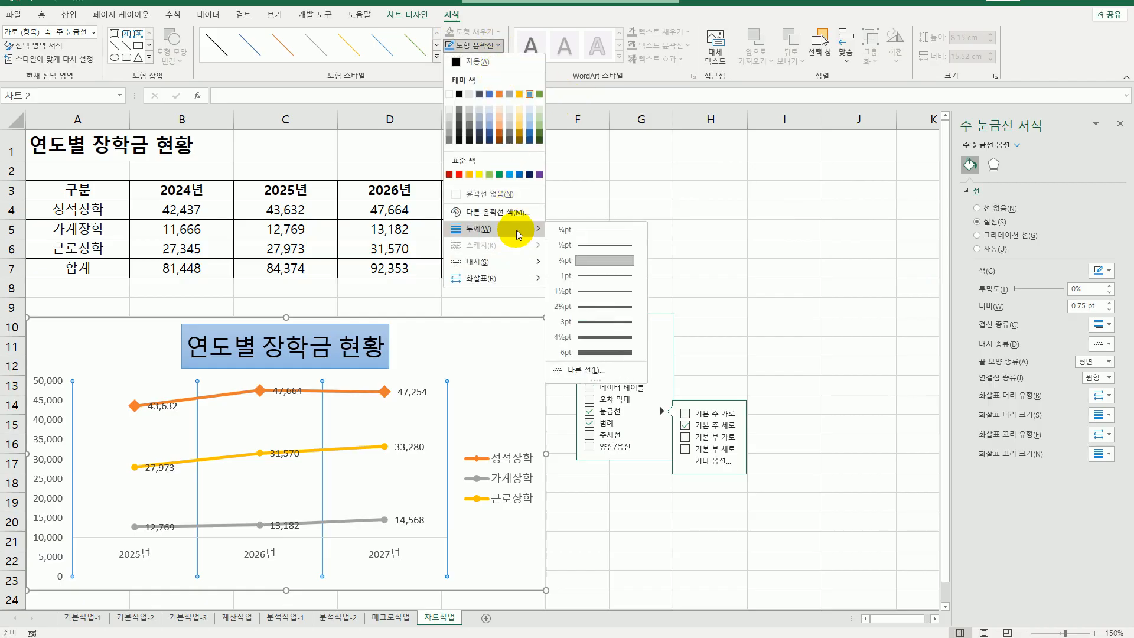
pyautogui.click(629, 276)
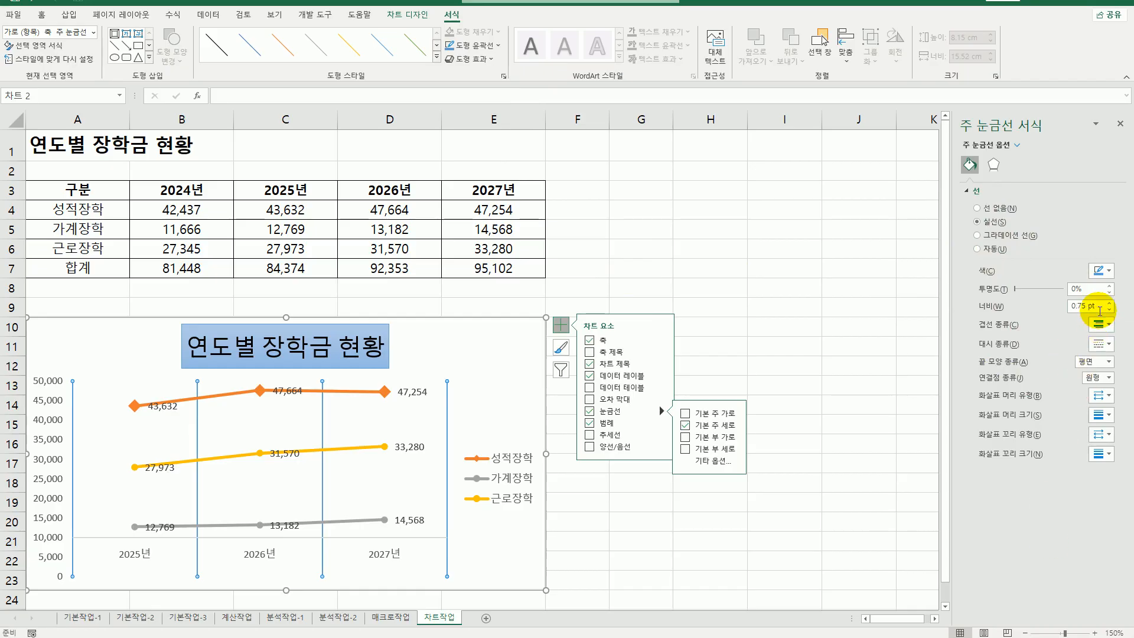
pyautogui.click(1108, 304)
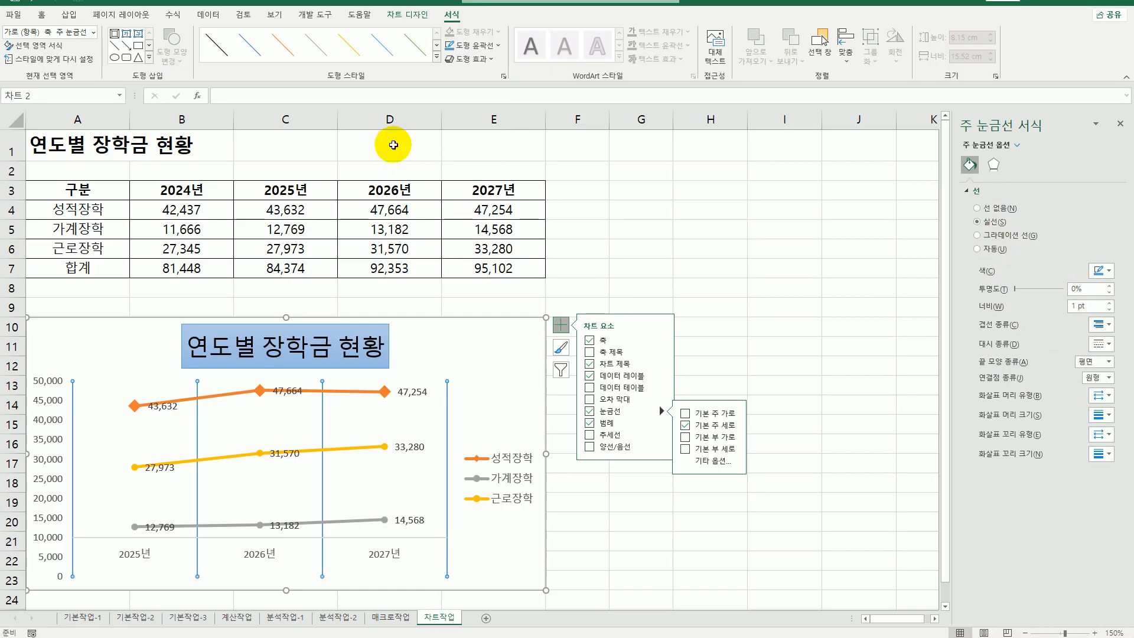
pyautogui.click(469, 45)
pyautogui.moveTo(527, 240)
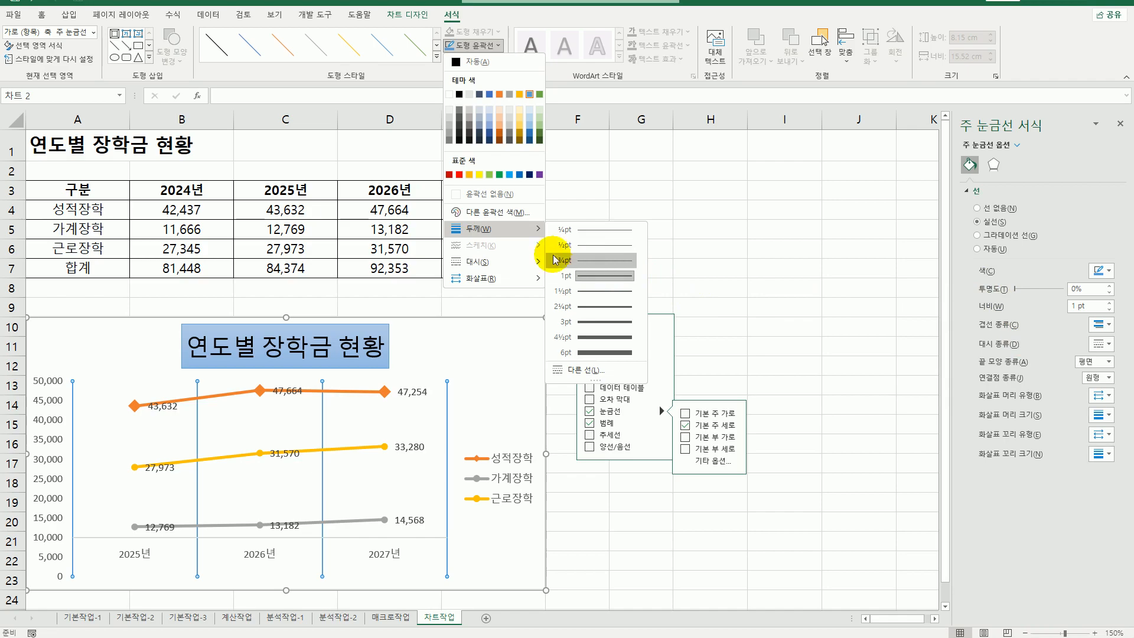
pyautogui.click(599, 262)
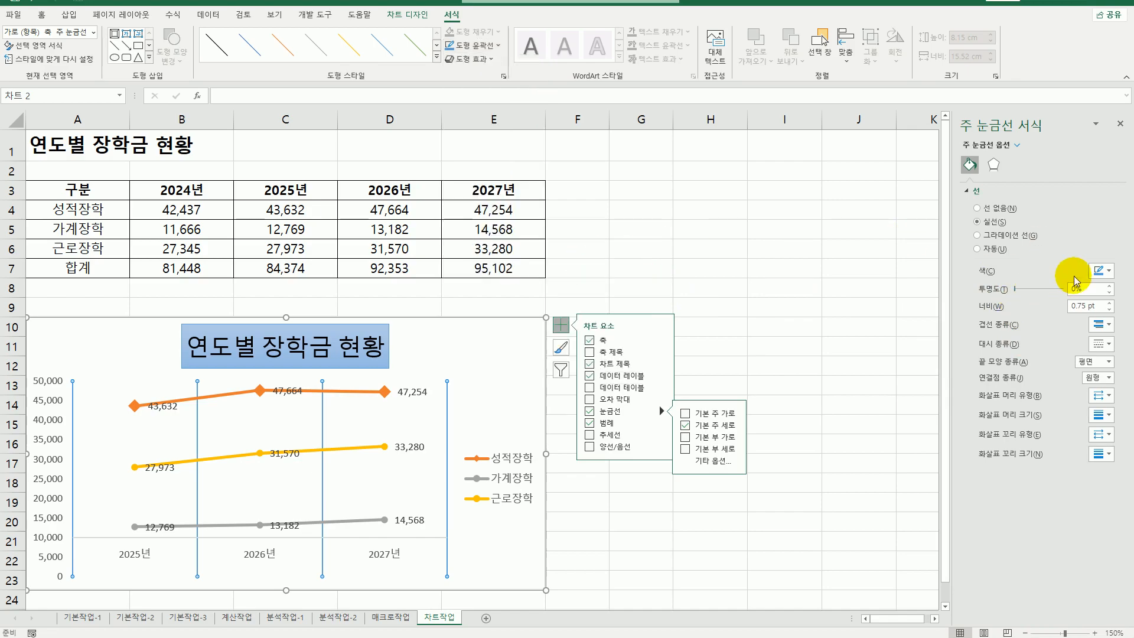
# Set the vertical gridlines' line width to 1 pt and their dash type to dashed.
pyautogui.click(1110, 303)
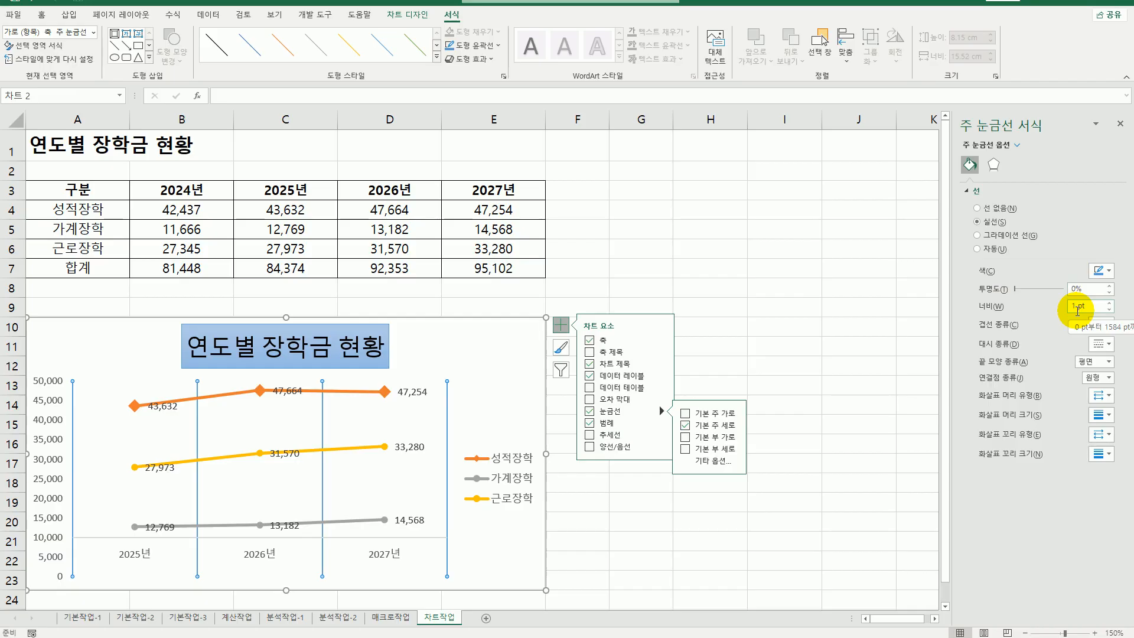
pyautogui.click(1101, 344)
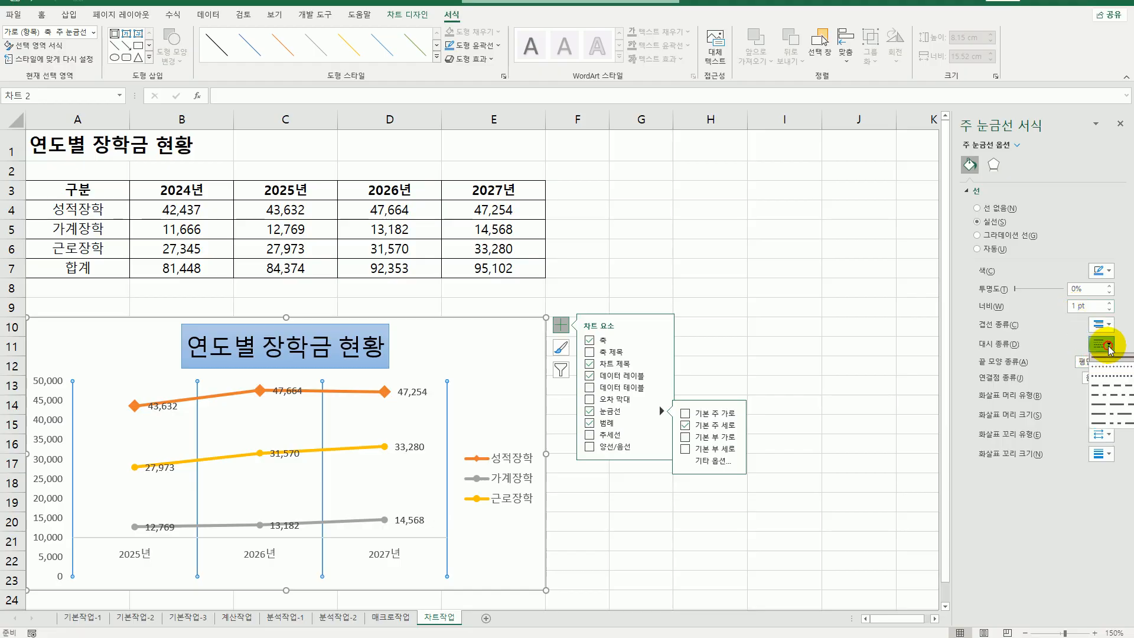
pyautogui.click(1111, 387)
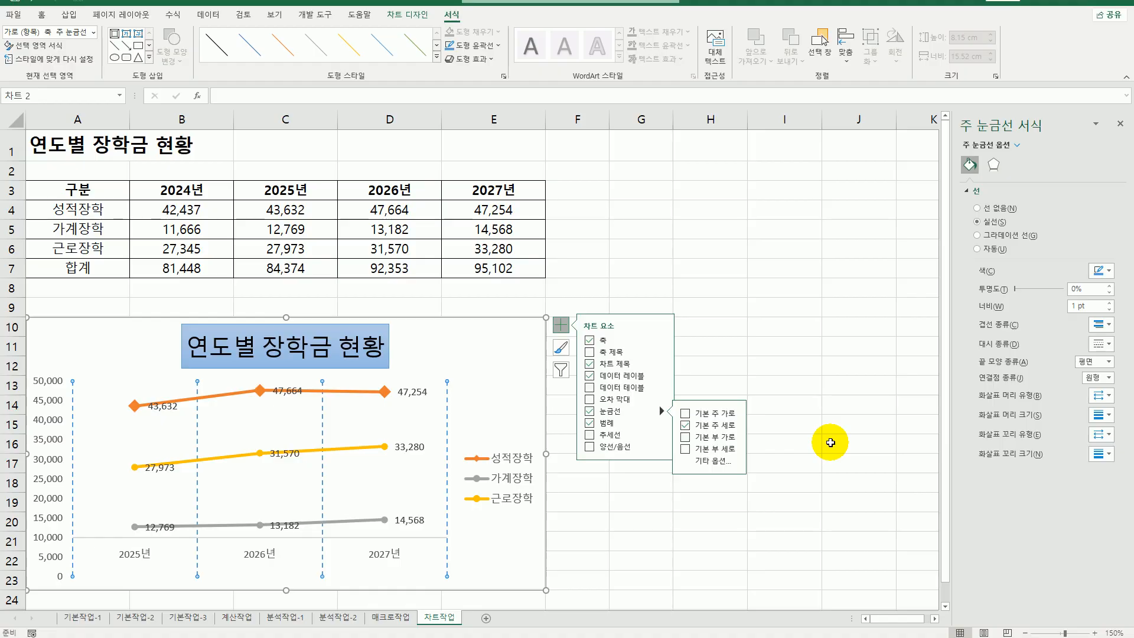
# Move the whole chart to a new chart sheet named Chart.
pyautogui.click(502, 355)
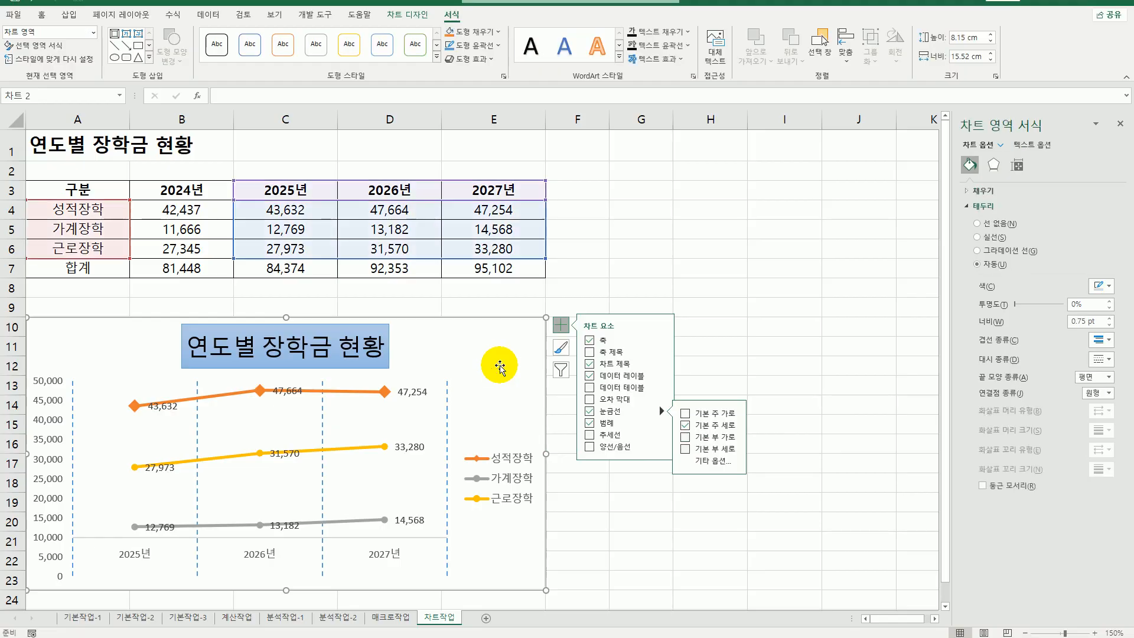
pyautogui.rightClick(503, 353)
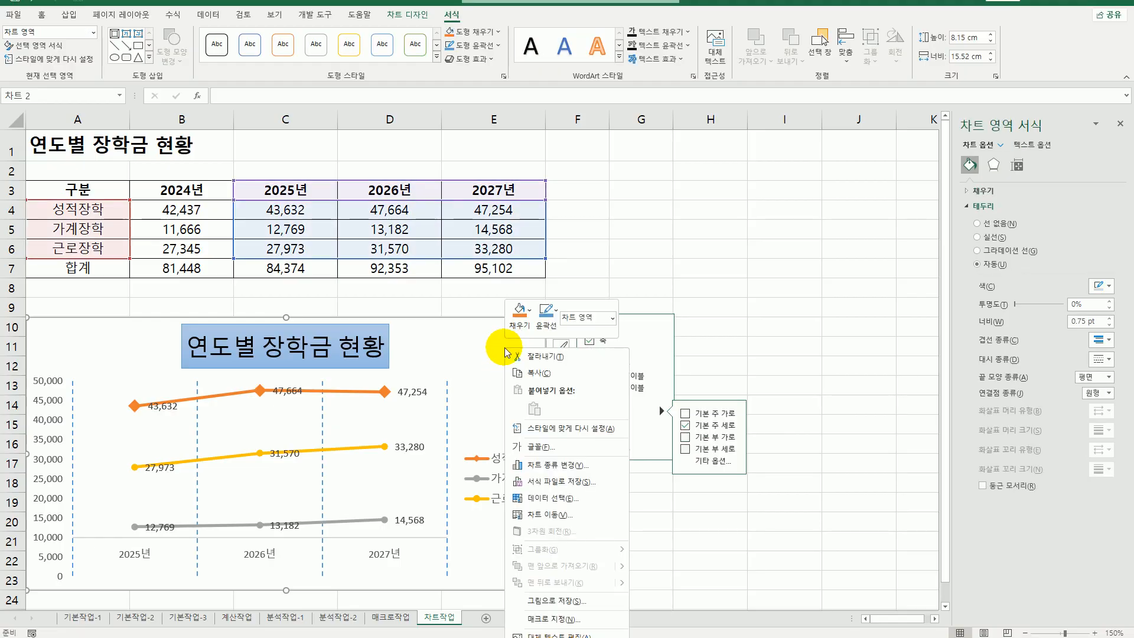
pyautogui.click(583, 514)
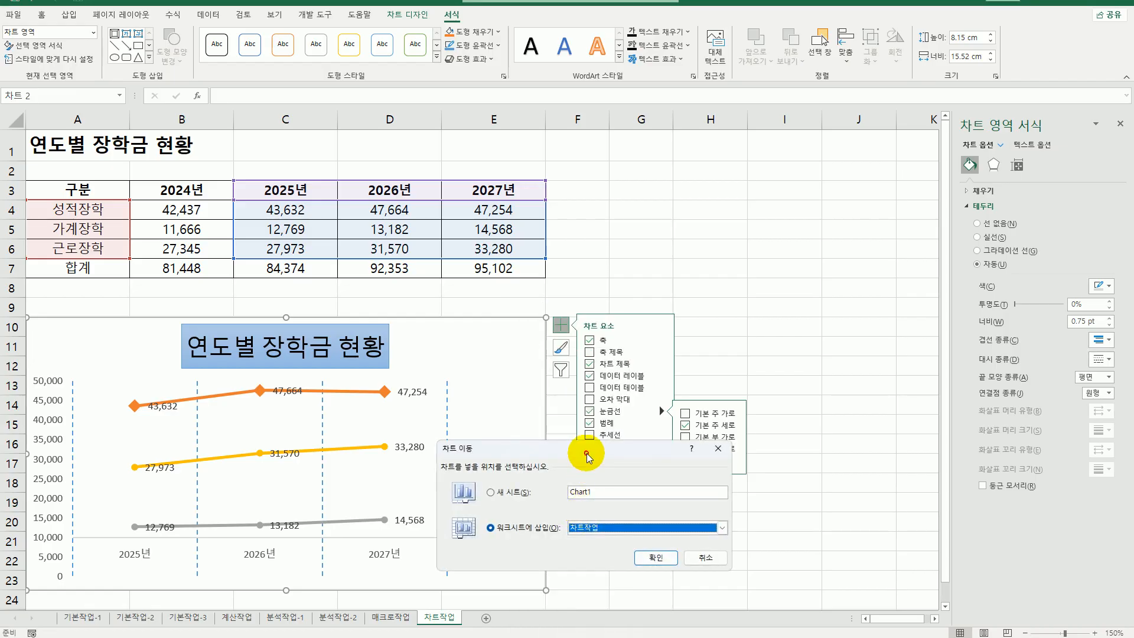
pyautogui.moveTo(586, 454); pyautogui.dragTo(746, 173)
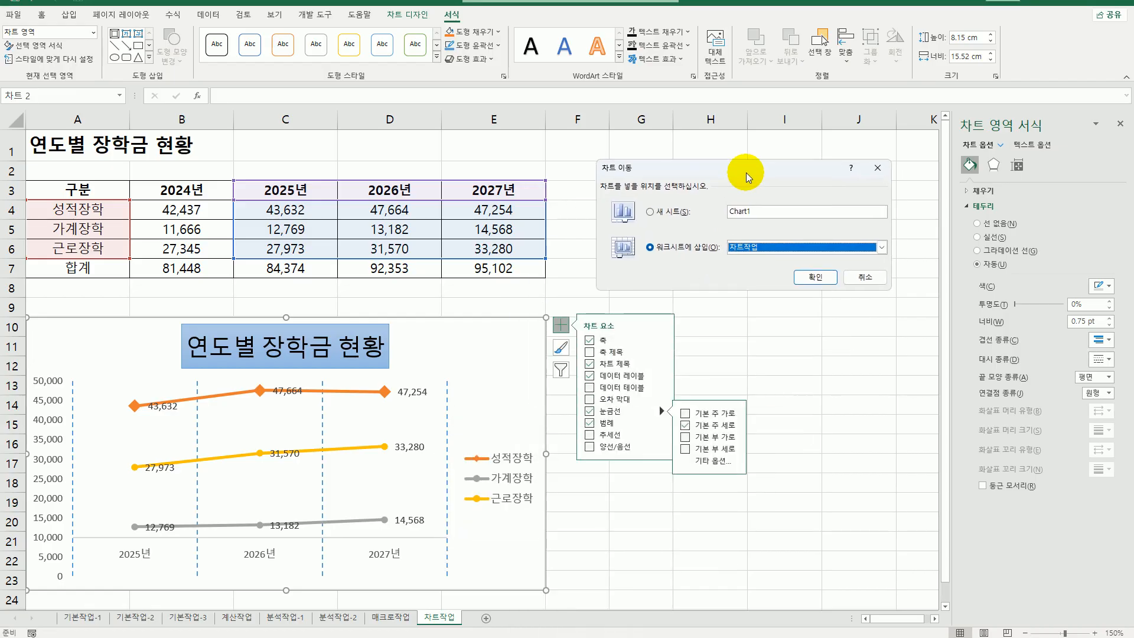
pyautogui.click(661, 212)
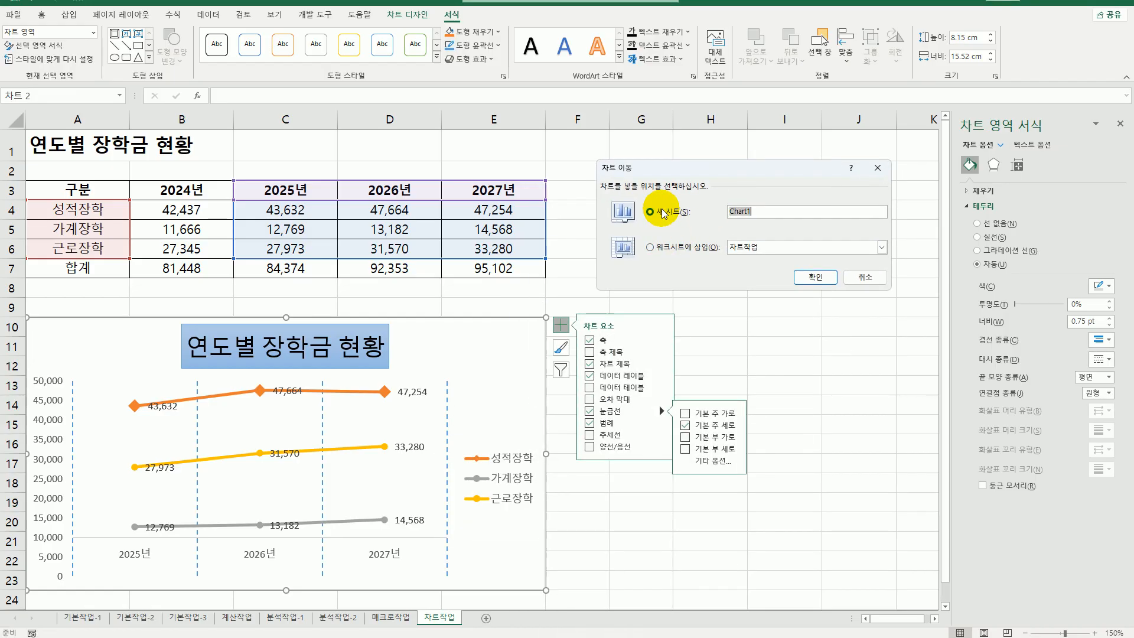
pyautogui.click(771, 211)
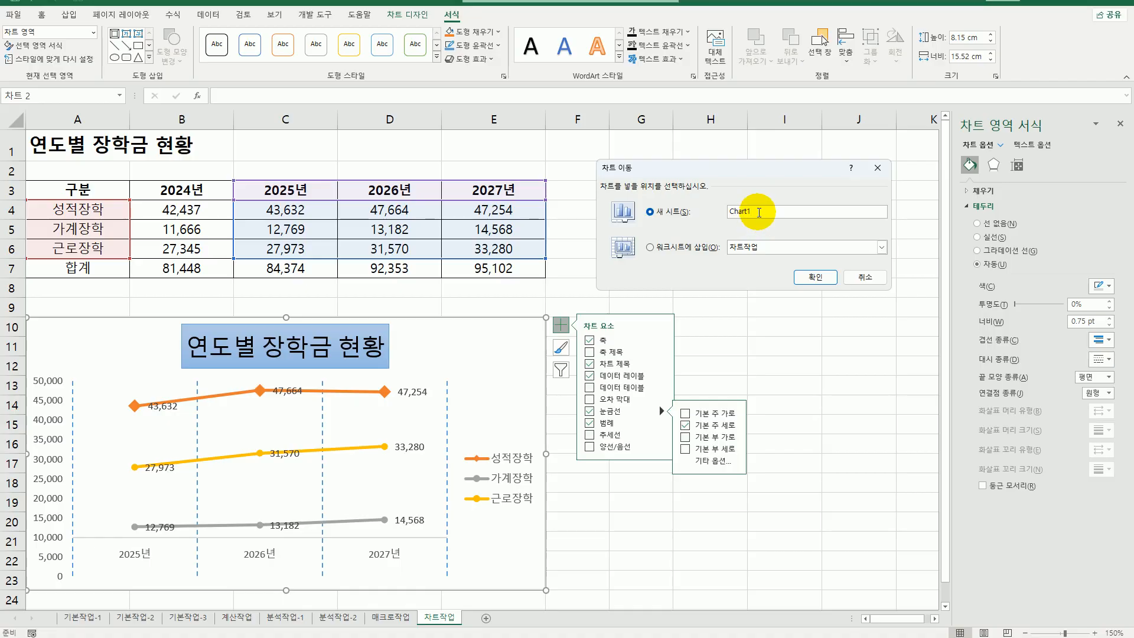
pyautogui.press('BackSpace')
pyautogui.click(824, 278)
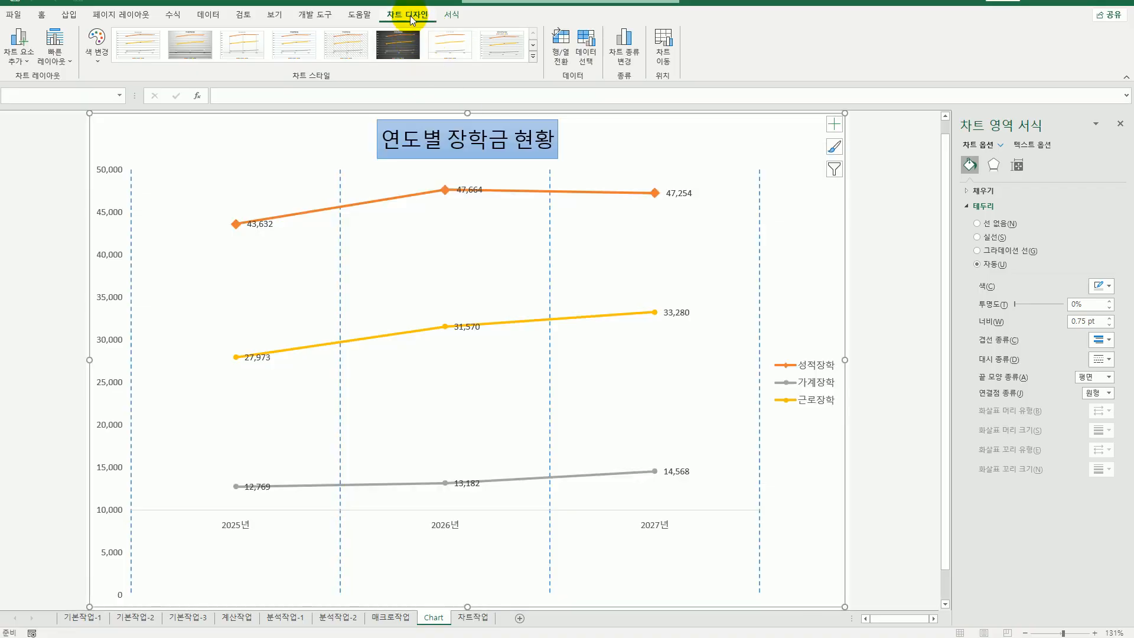
# Add high-low lines (최고/최저값 연결선) to the line chart on the Chart sheet.
pyautogui.click(14, 62)
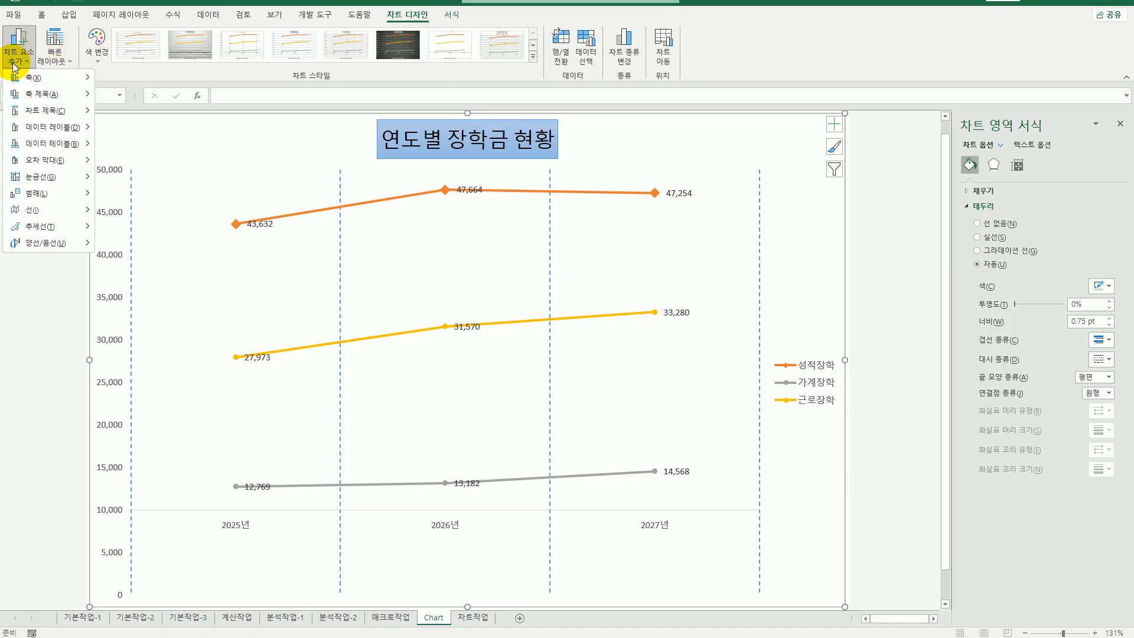
pyautogui.moveTo(50, 207)
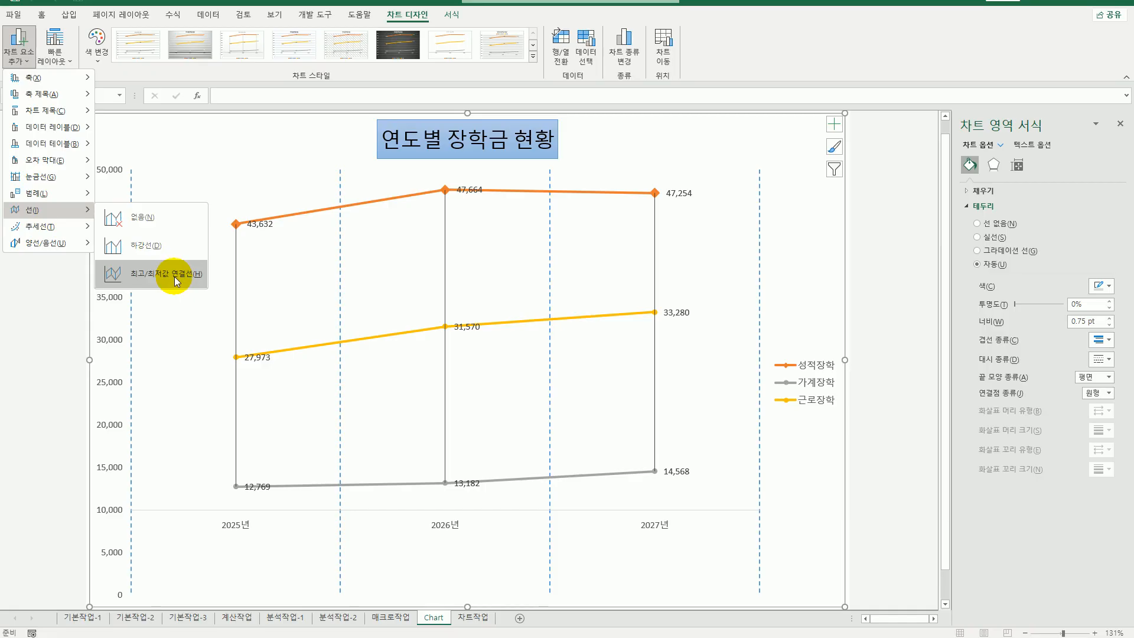
pyautogui.click(175, 277)
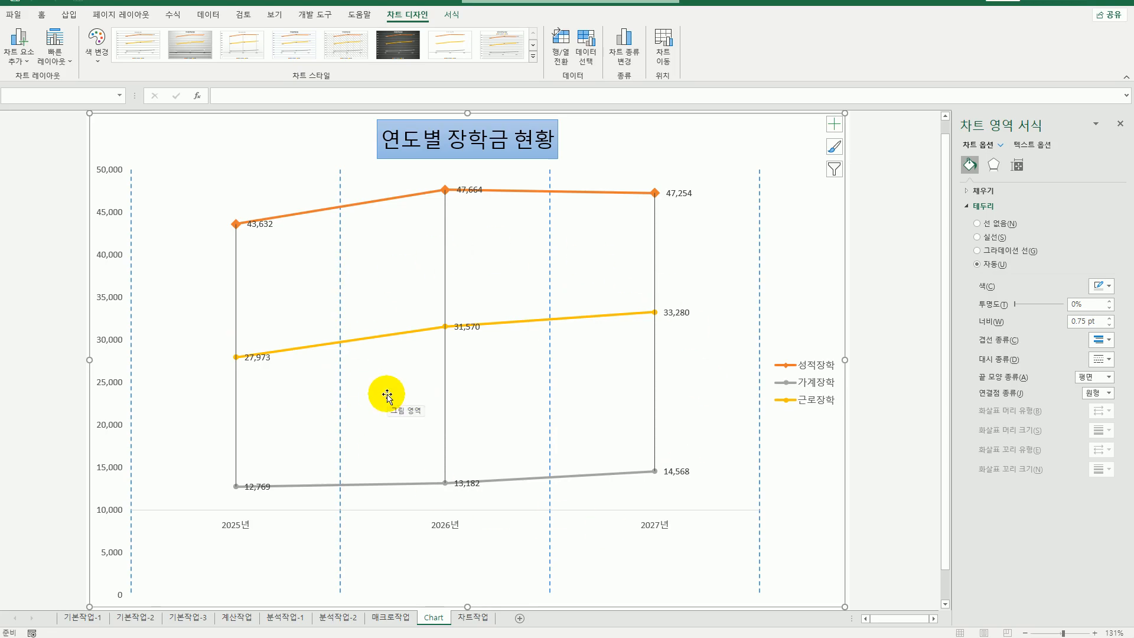
# Fill the chart's plot area with the lightest gold theme color and deselect the chart.
pyautogui.click(571, 254)
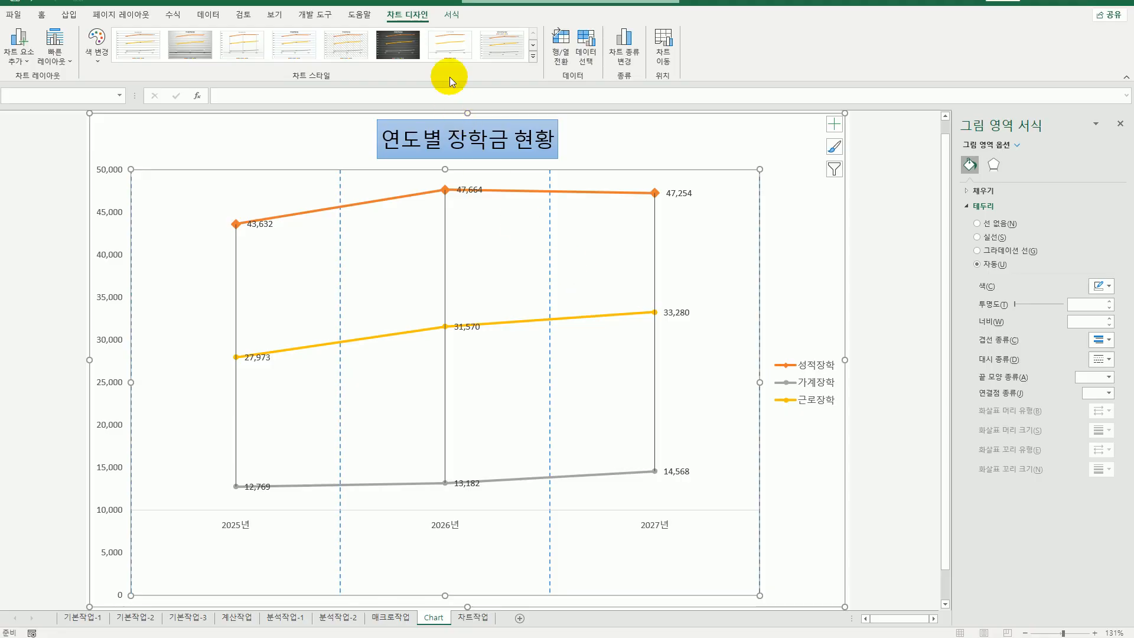
pyautogui.click(452, 20)
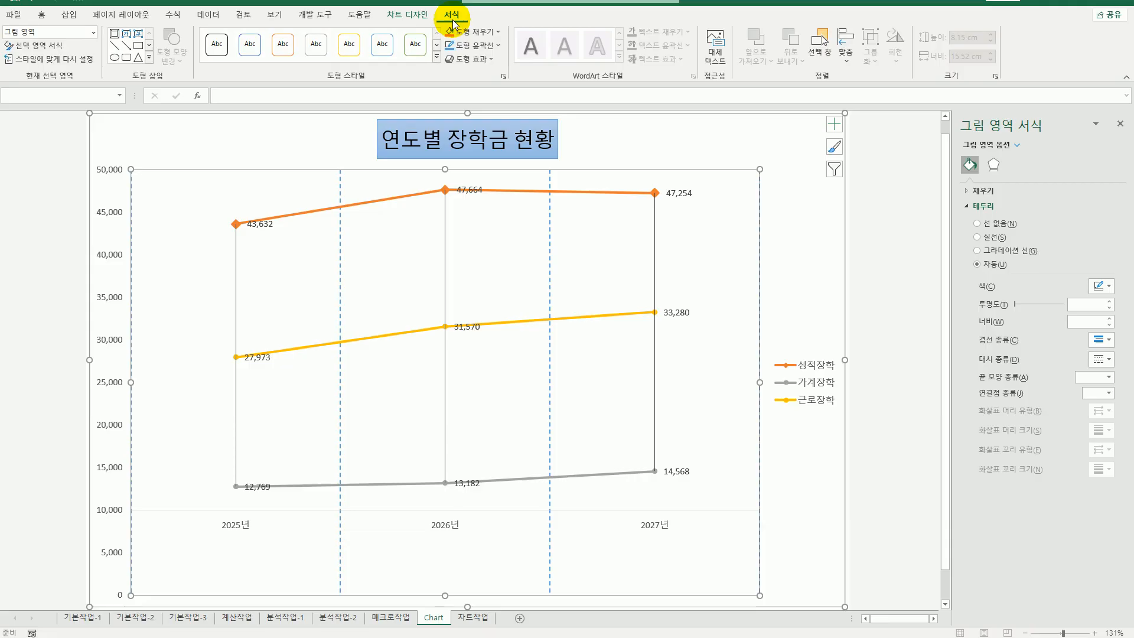
pyautogui.click(498, 32)
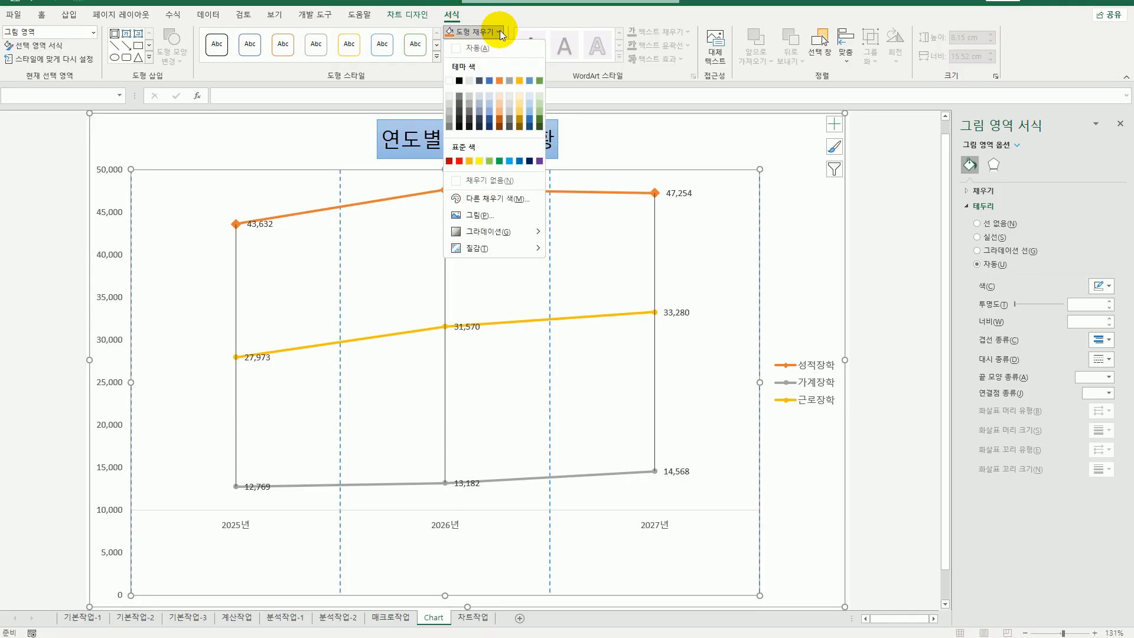
pyautogui.click(519, 96)
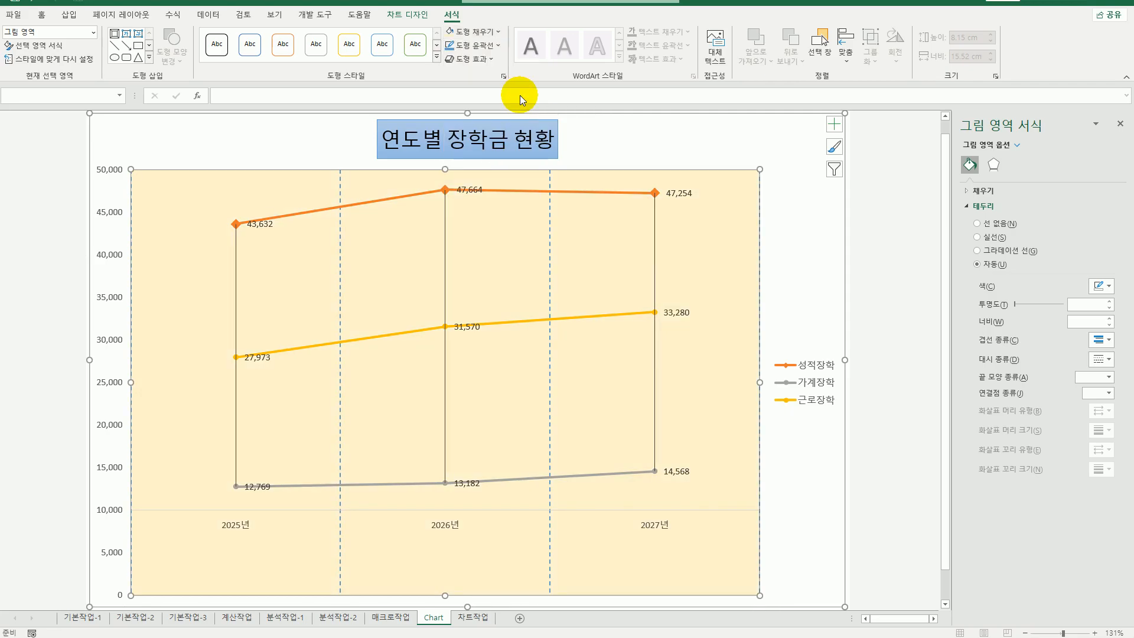
pyautogui.click(870, 437)
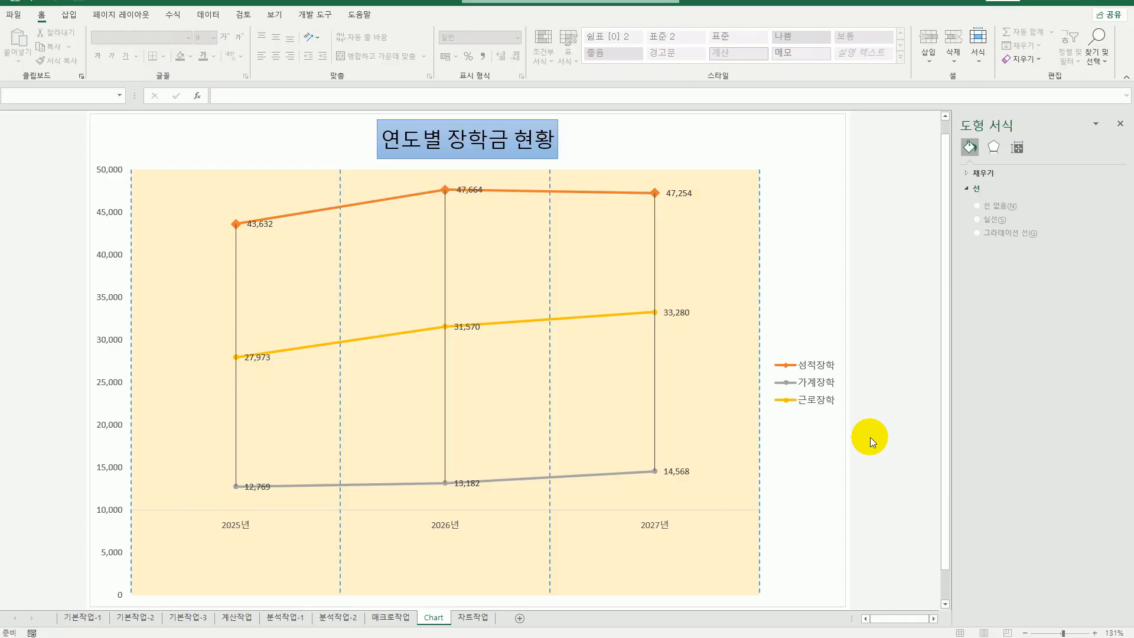